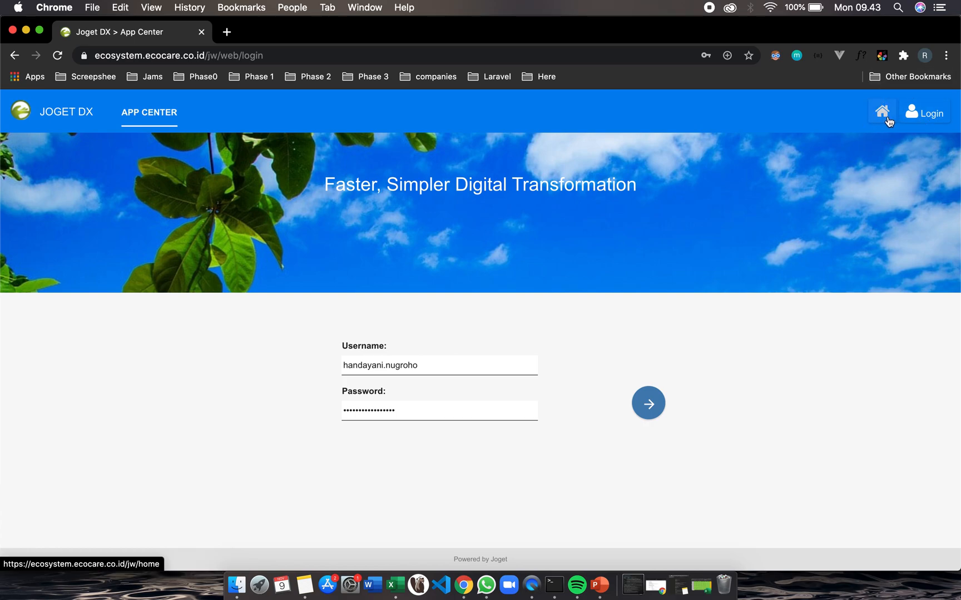
# Open the App Center home page and dismiss the welcome hint
pyautogui.click(887, 118)
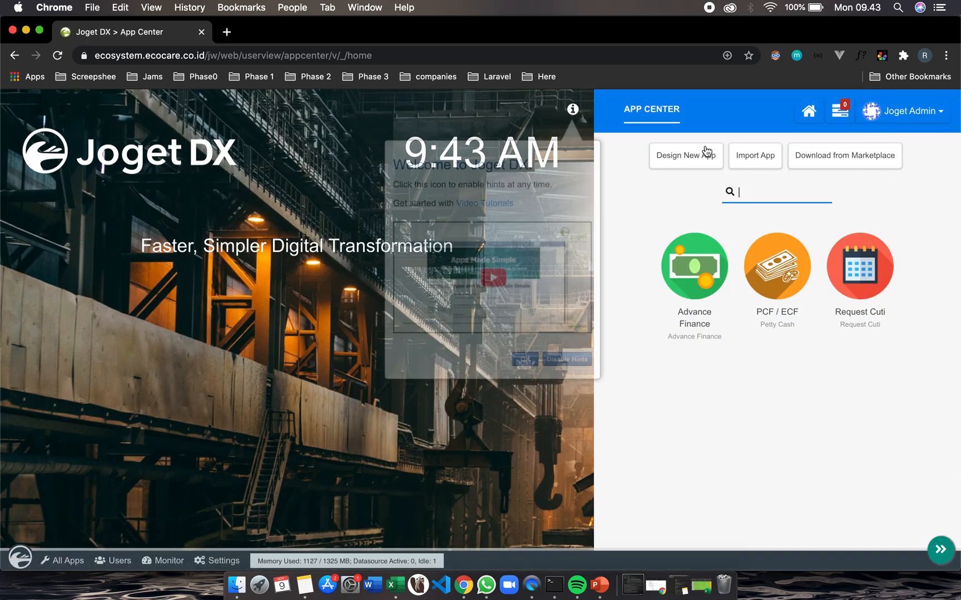
pyautogui.click(524, 360)
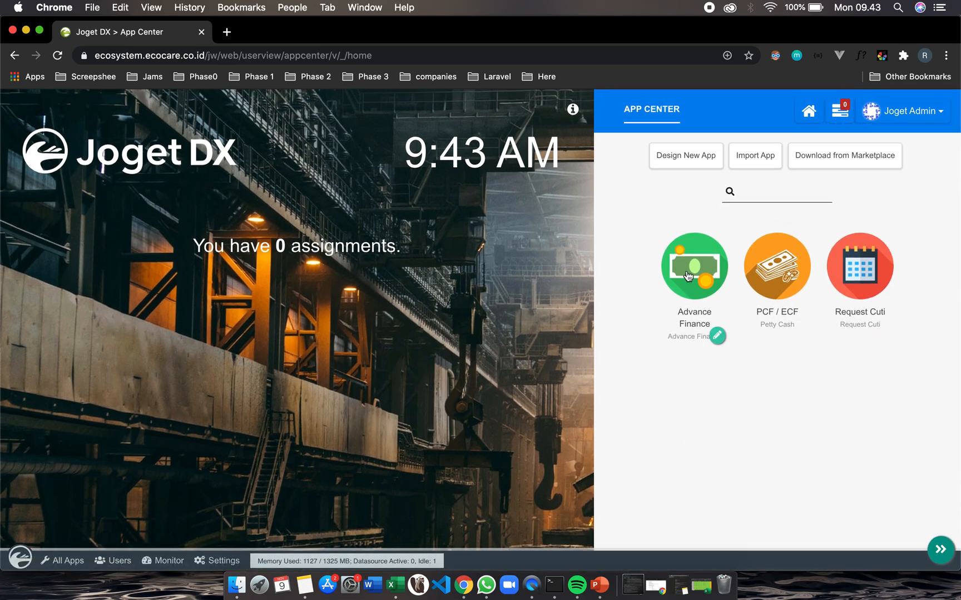
# Log out of the admin account and log back in using a staff user's saved username and password
pyautogui.click(911, 111)
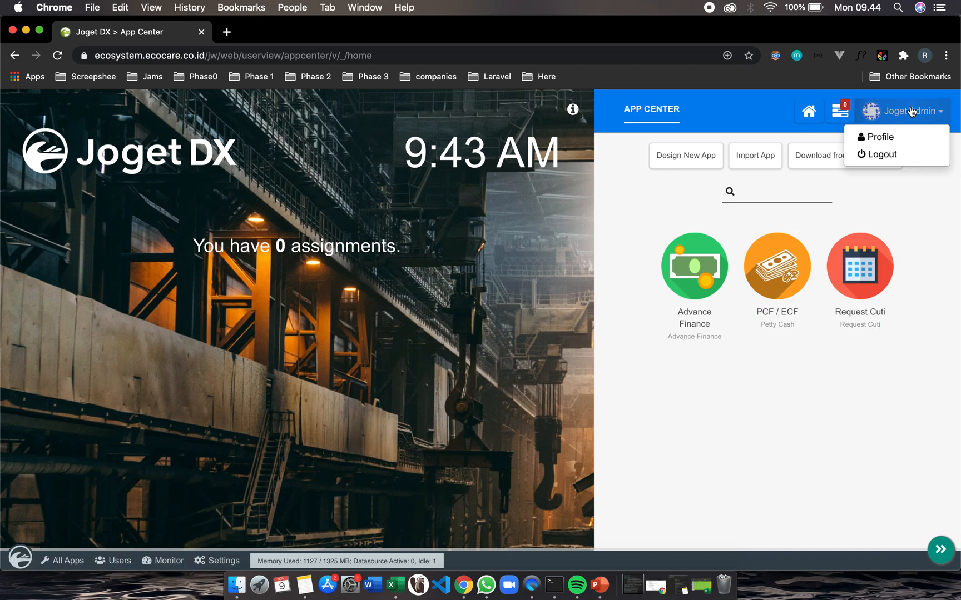
pyautogui.click(885, 156)
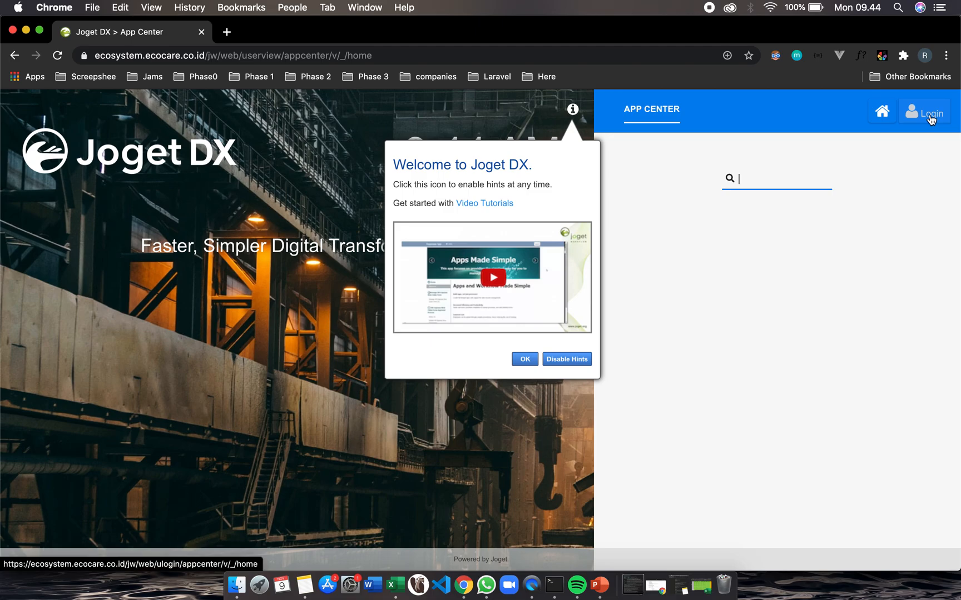
pyautogui.click(931, 118)
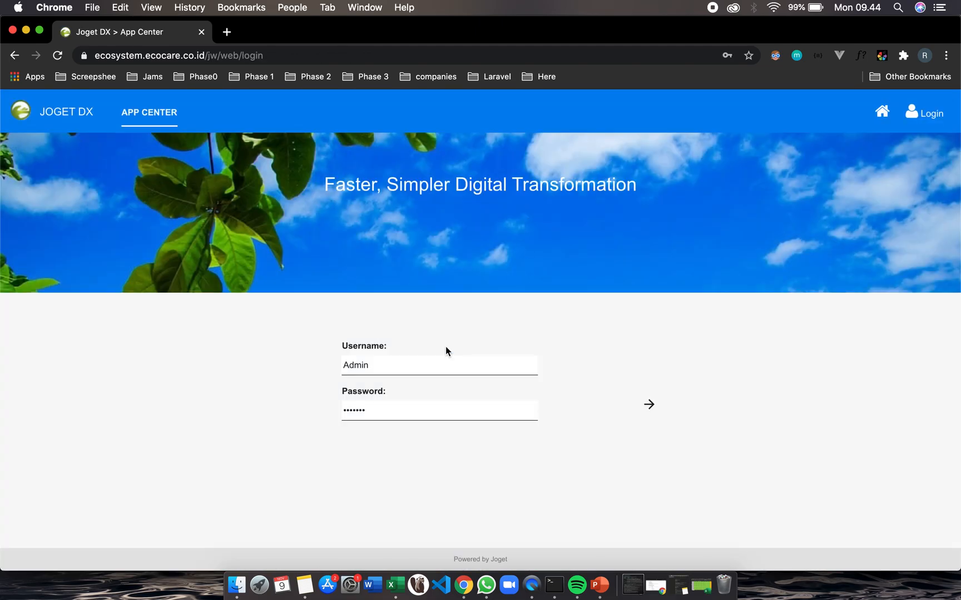
pyautogui.click(380, 368)
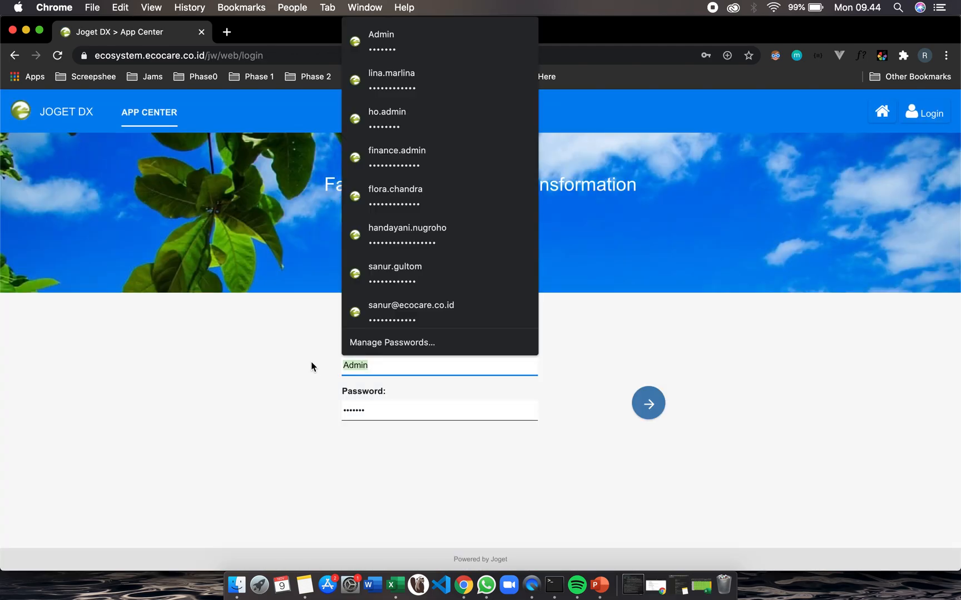
pyautogui.click(409, 229)
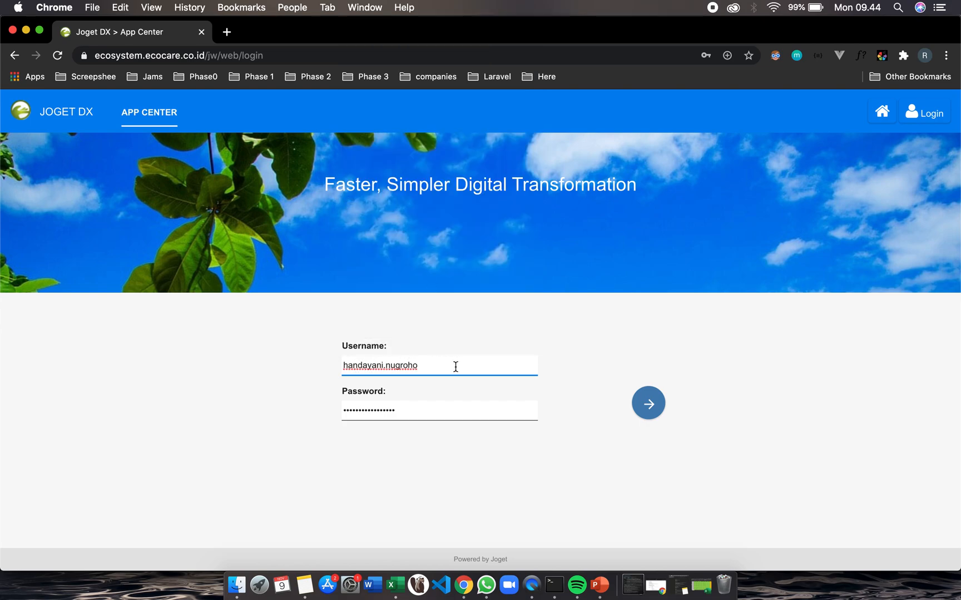
pyautogui.click(651, 408)
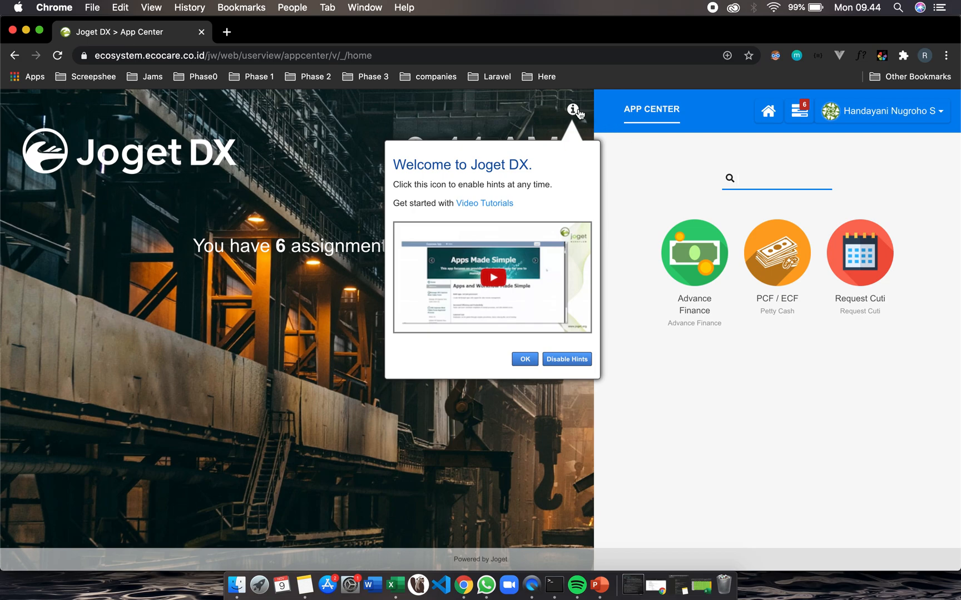
# Dismiss the welcome hint and open the Advance Finance app
pyautogui.click(525, 360)
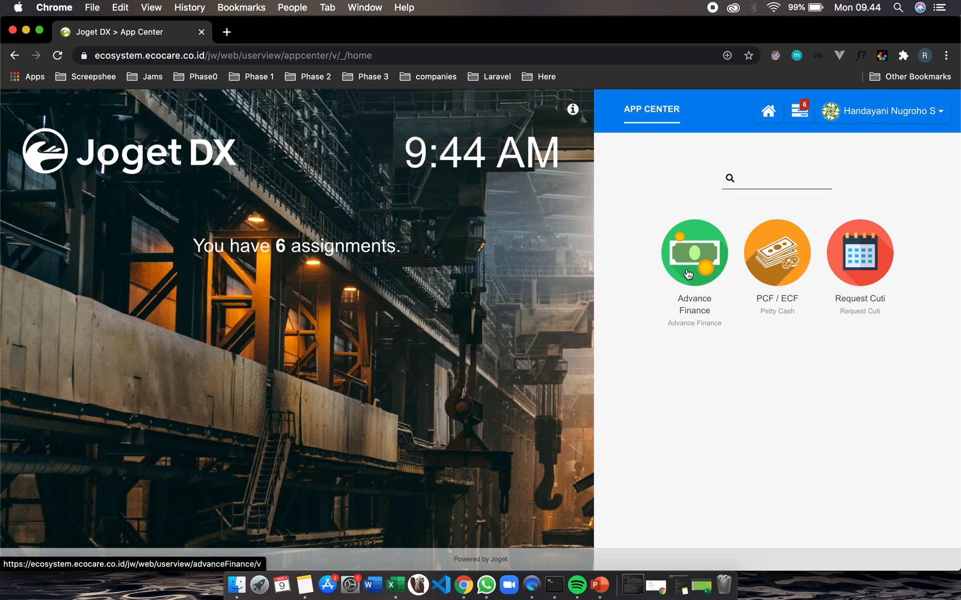
pyautogui.click(687, 274)
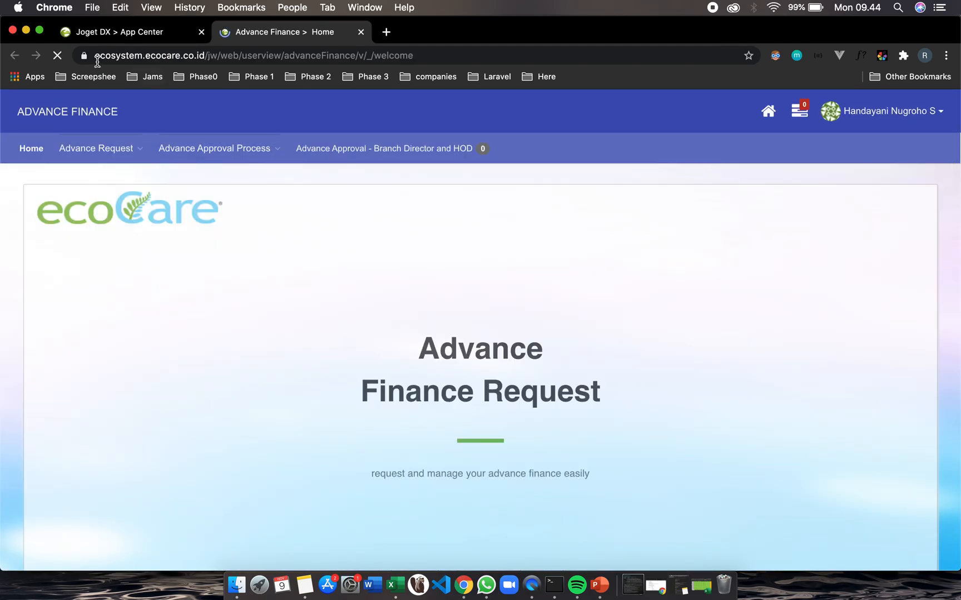
# Examine the app's page address and the Advance Request and Advance Approval Process menus
pyautogui.click(122, 56)
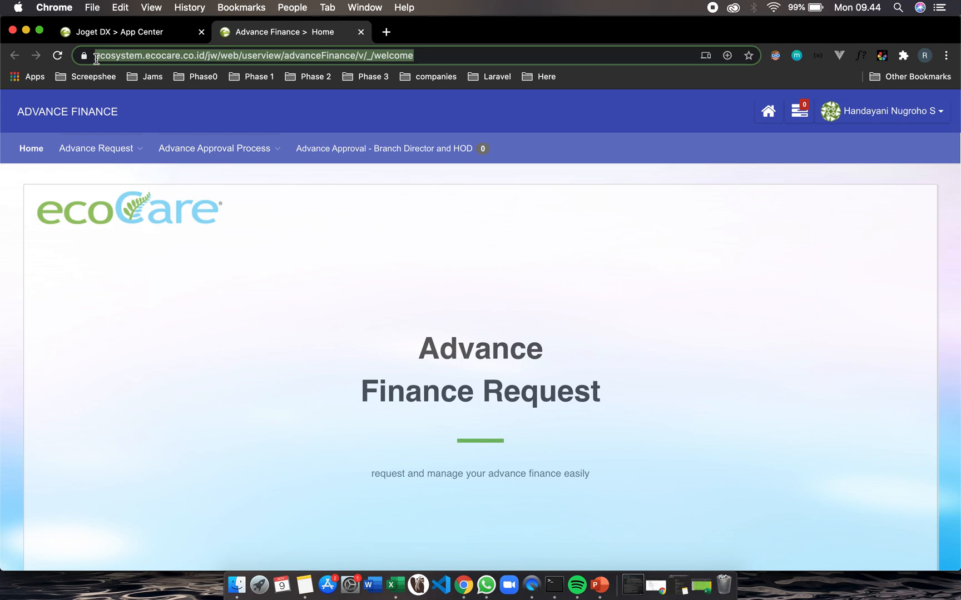
pyautogui.click(418, 55)
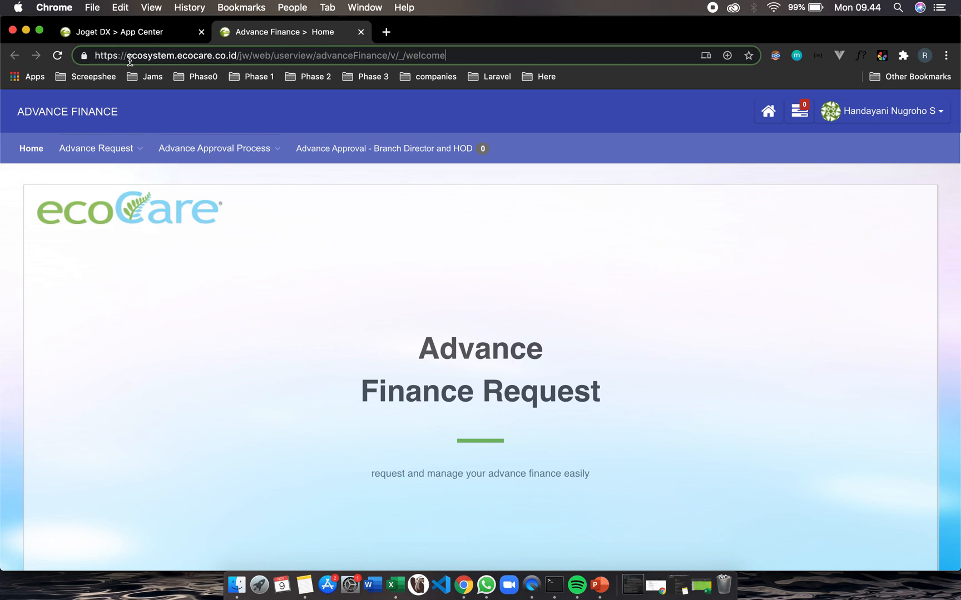
pyautogui.scroll(-3, 563, 293)
pyautogui.scroll(3, 561, 293)
pyautogui.moveTo(415, 340); pyautogui.dragTo(613, 410)
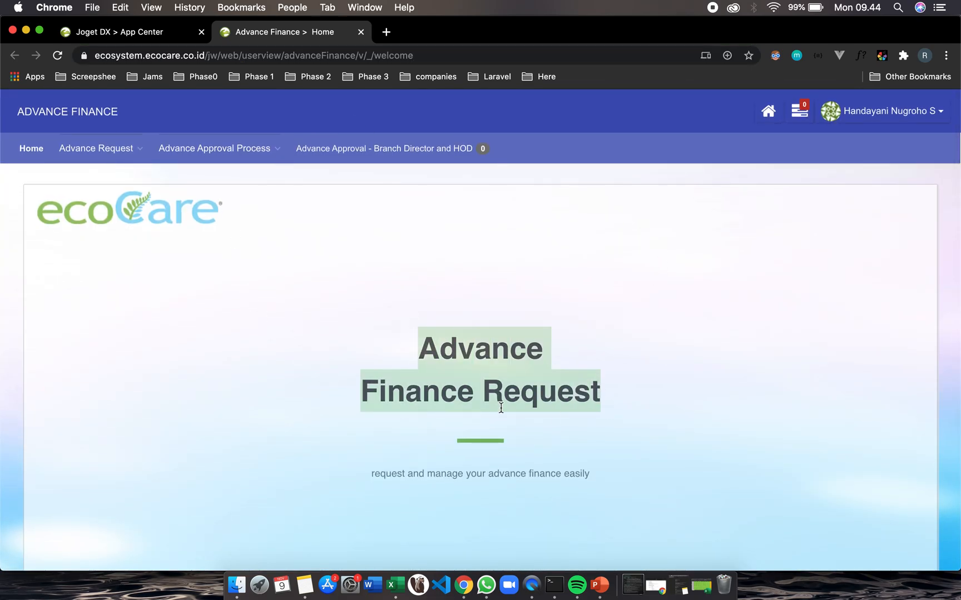
pyautogui.click(335, 319)
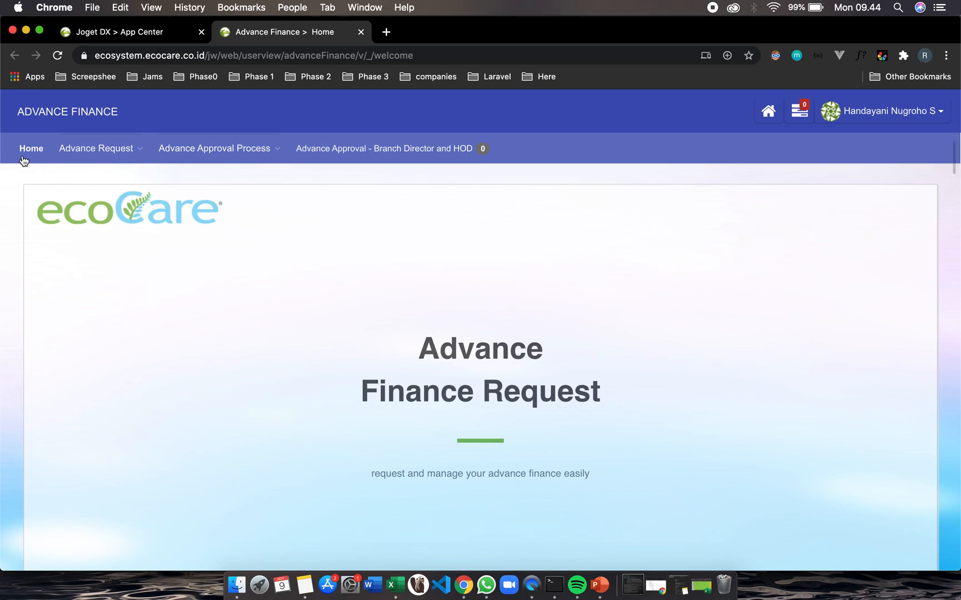
pyautogui.moveTo(231, 154)
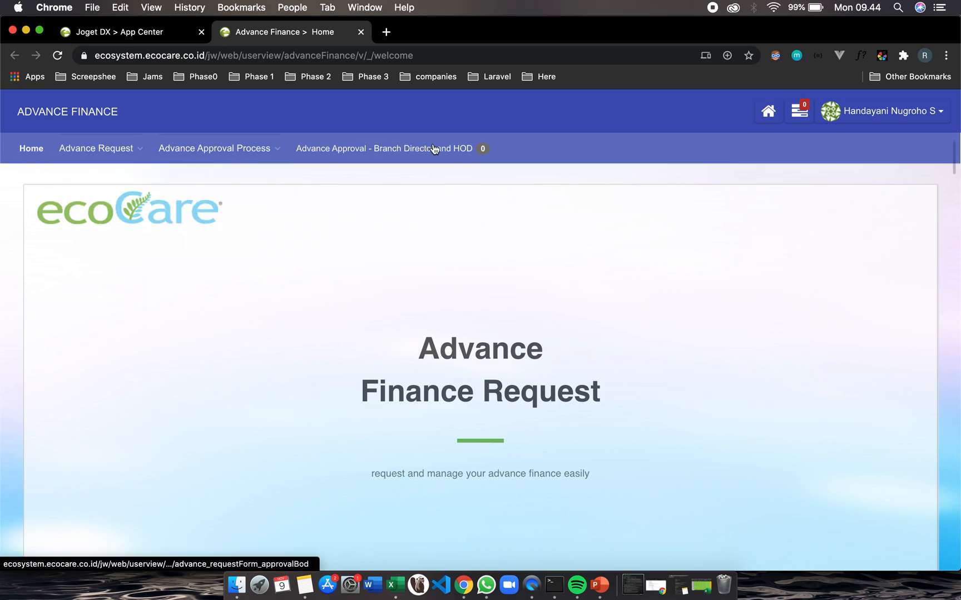
pyautogui.moveTo(61, 154)
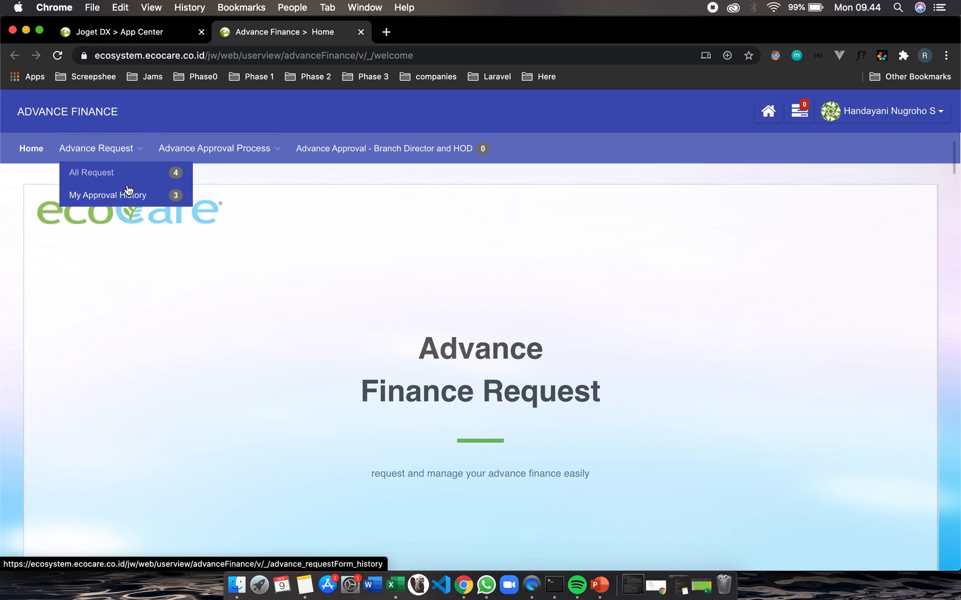
pyautogui.moveTo(189, 155)
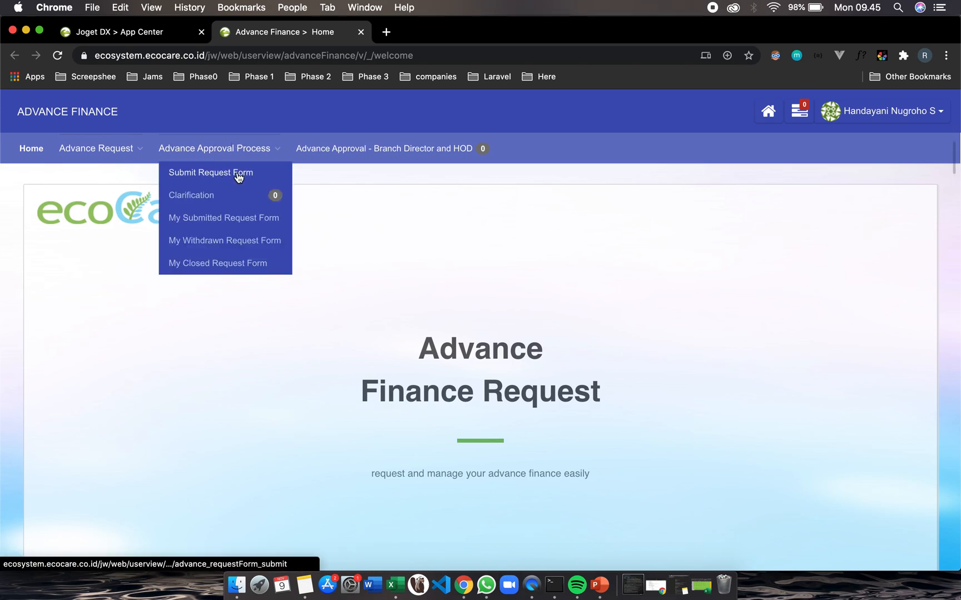
pyautogui.moveTo(119, 149)
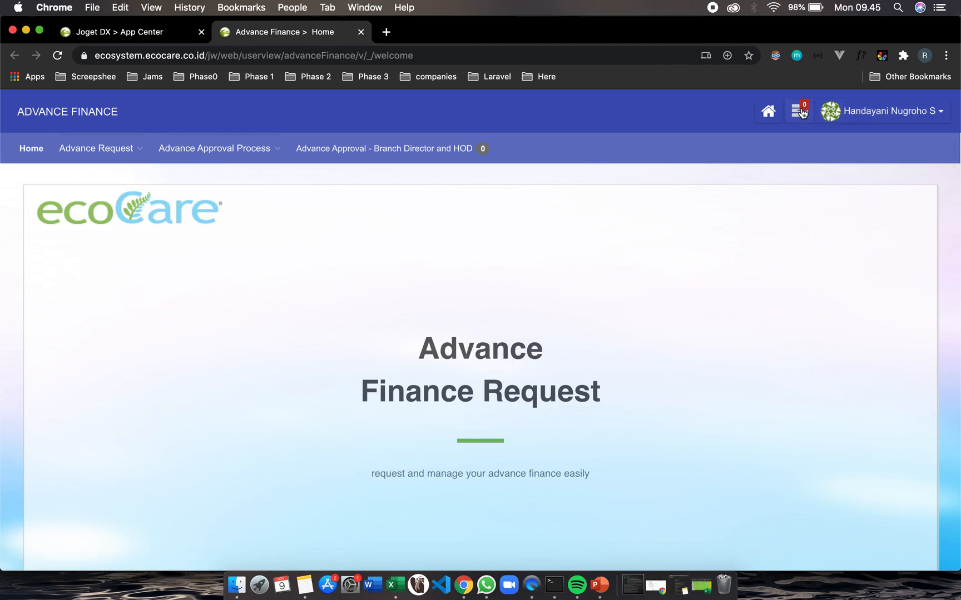
# Log out of the current user from the Advance Finance app
pyautogui.click(801, 112)
pyautogui.click(800, 111)
pyautogui.scroll(-5, 899, 119)
pyautogui.scroll(6, 860, 123)
pyautogui.click(838, 134)
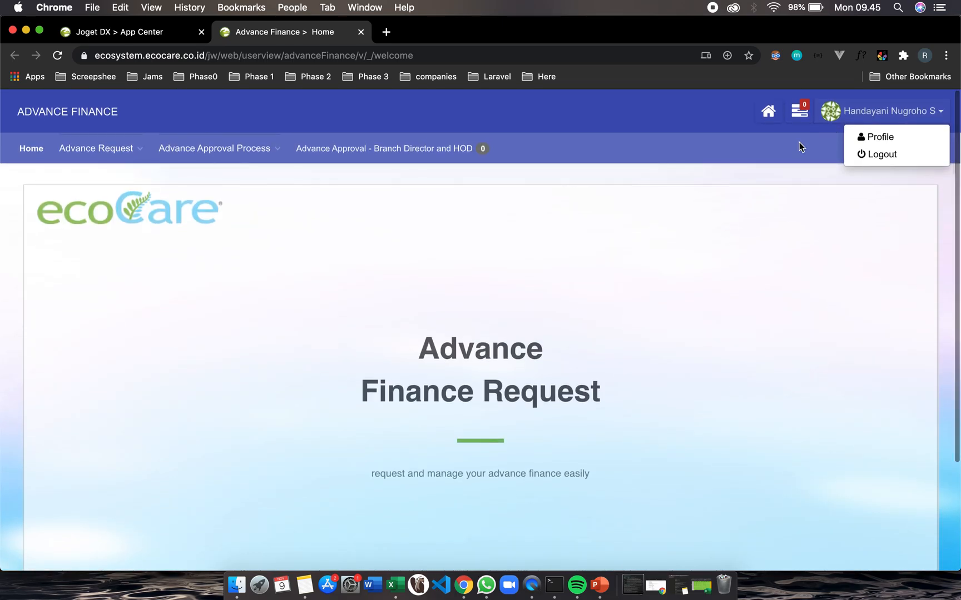
pyautogui.click(799, 142)
pyautogui.click(907, 117)
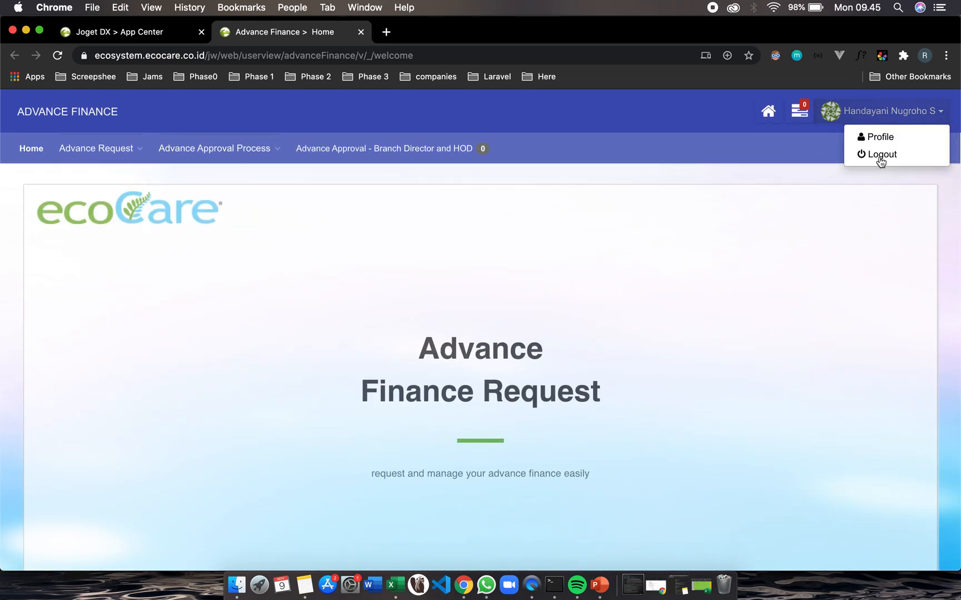
pyautogui.click(879, 156)
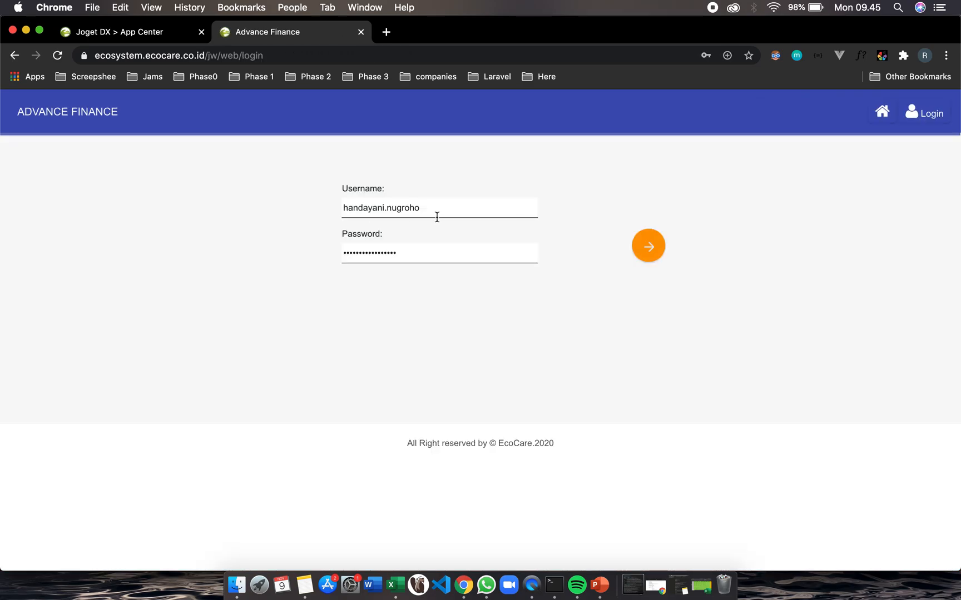
# Log in as the requester user by entering the username and choosing its saved password
pyautogui.moveTo(430, 208); pyautogui.dragTo(274, 202)
pyautogui.write('lina')
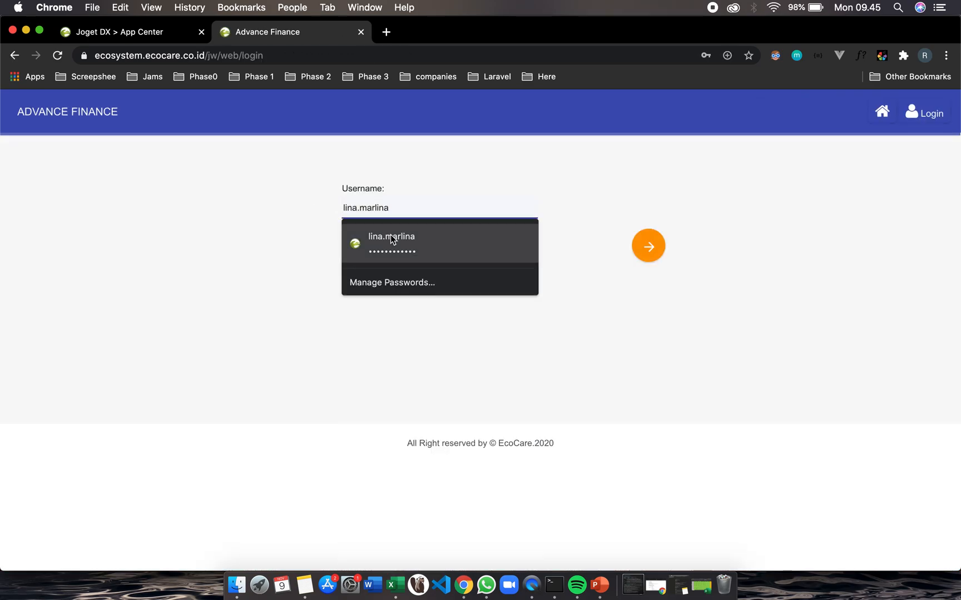
pyautogui.click(386, 238)
pyautogui.click(639, 240)
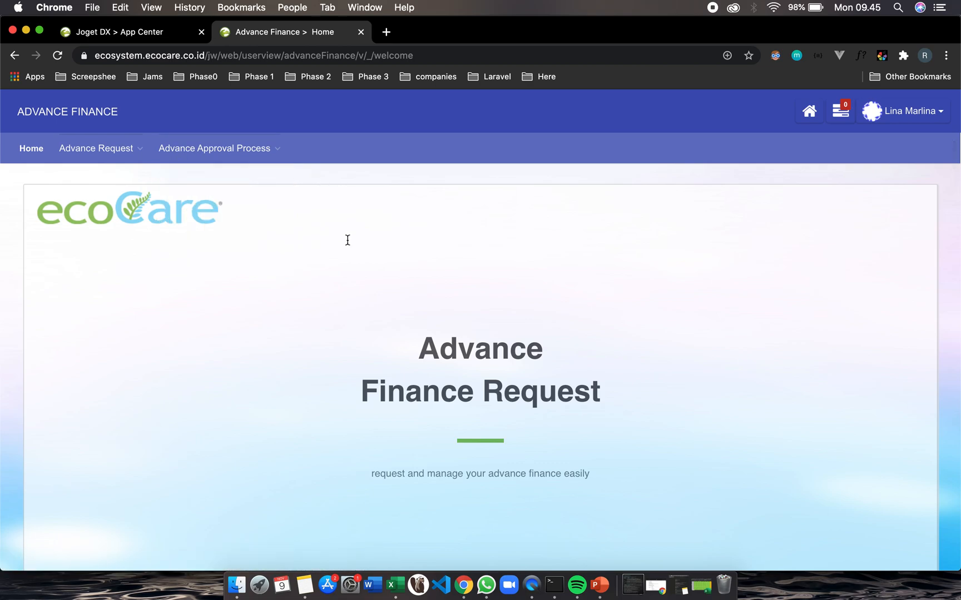
# Open the Submit Request Form page under Advance Approval Process
pyautogui.scroll(-5, 348, 240)
pyautogui.scroll(5, 348, 240)
pyautogui.moveTo(230, 144)
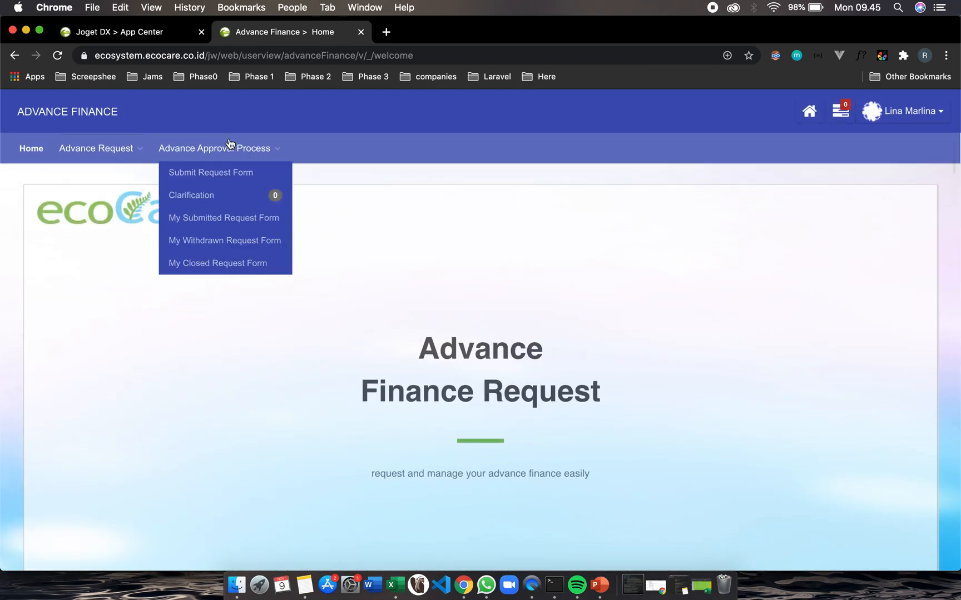
pyautogui.click(204, 174)
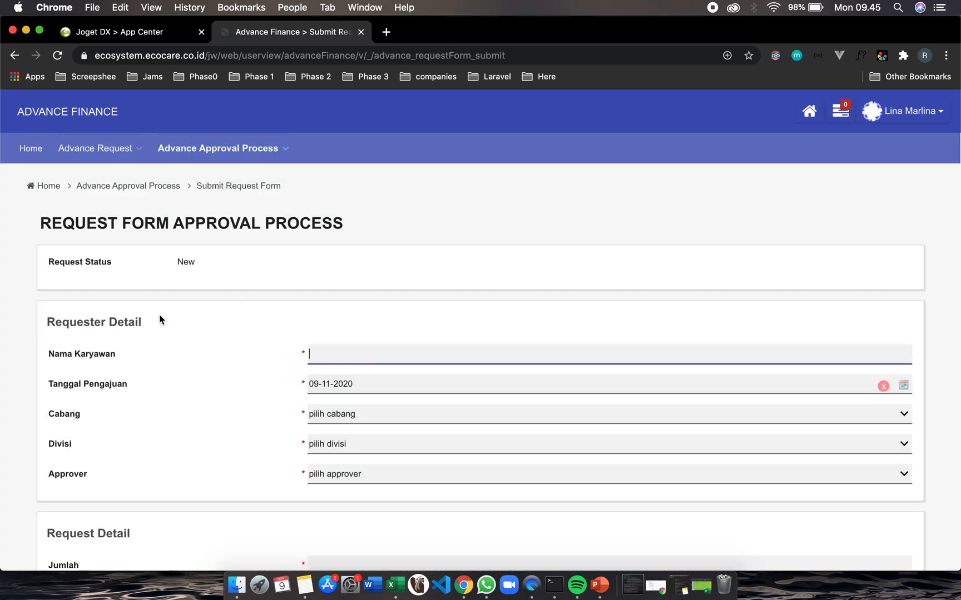
# Enter the employee's name in the Nama Karyawan field of the request form
pyautogui.scroll(-3, 197, 299)
pyautogui.scroll(3, 197, 298)
pyautogui.scroll(-3, 350, 414)
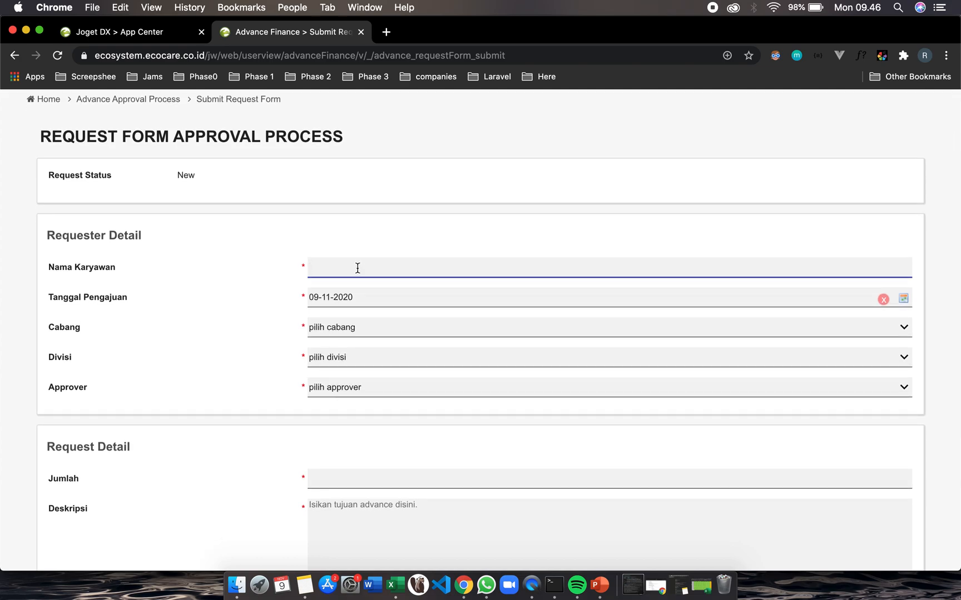
pyautogui.scroll(3, 357, 268)
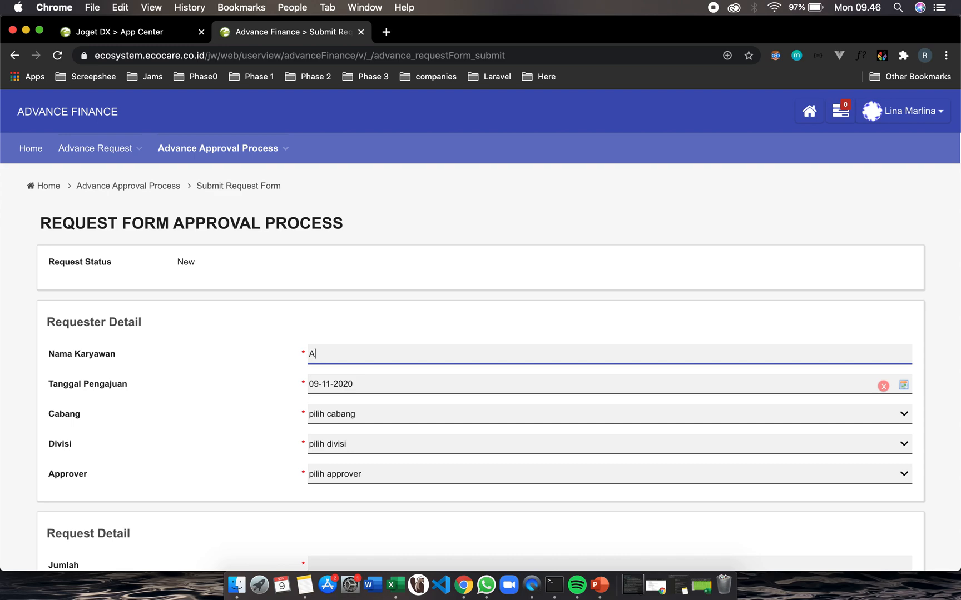
pyautogui.write('yu')
# Set Tanggal Pengajuan to 10-11-2020 using the date picker
pyautogui.click(329, 387)
pyautogui.click(263, 398)
pyautogui.click(332, 388)
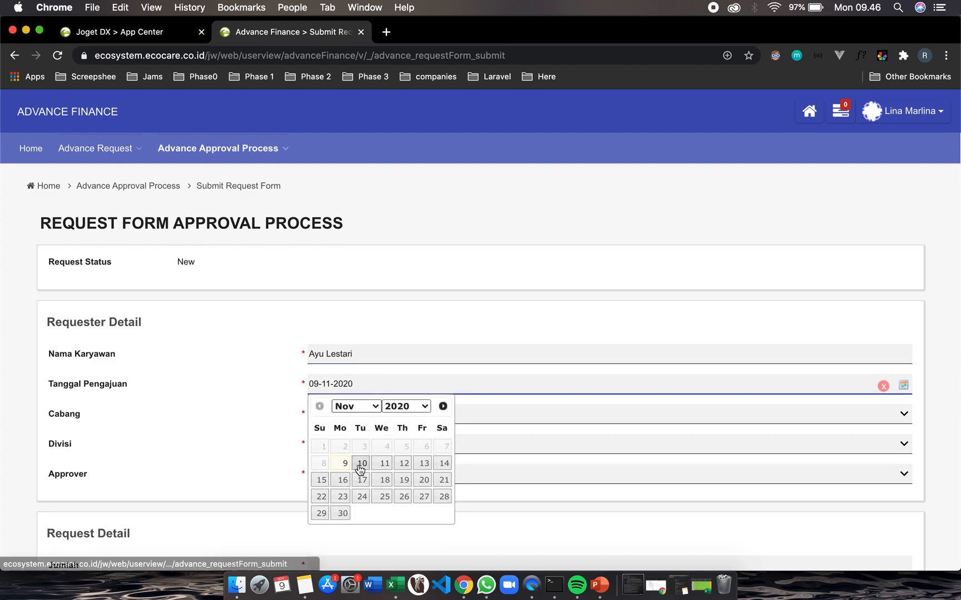
pyautogui.click(360, 465)
# Set the Cabang branch to BCC
pyautogui.click(330, 416)
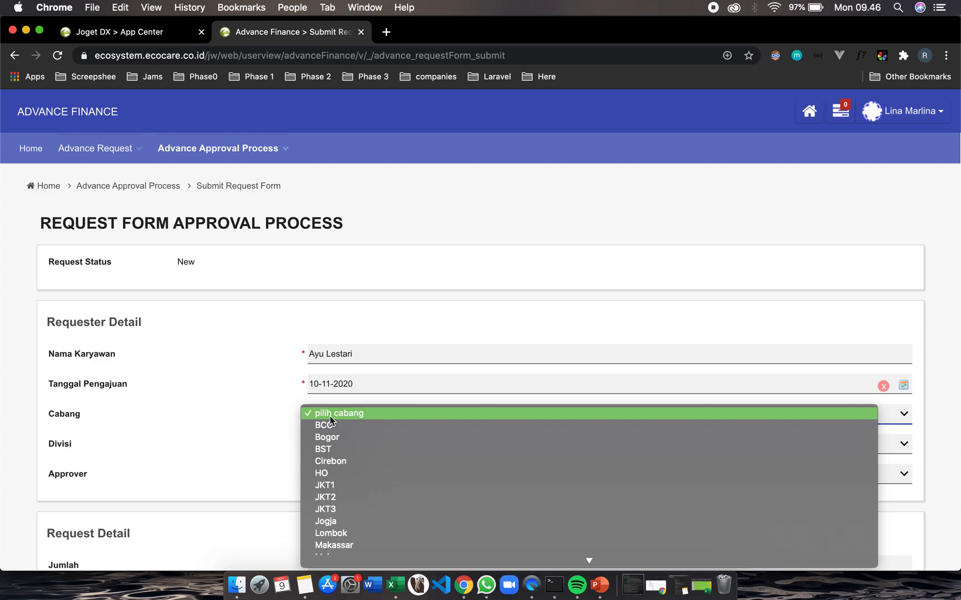
pyautogui.click(325, 427)
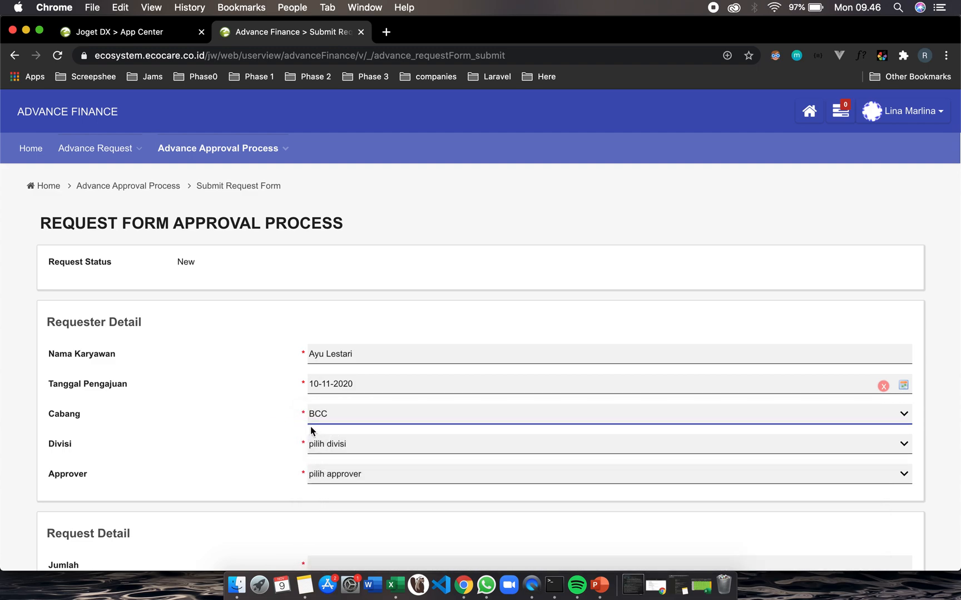
pyautogui.click(332, 443)
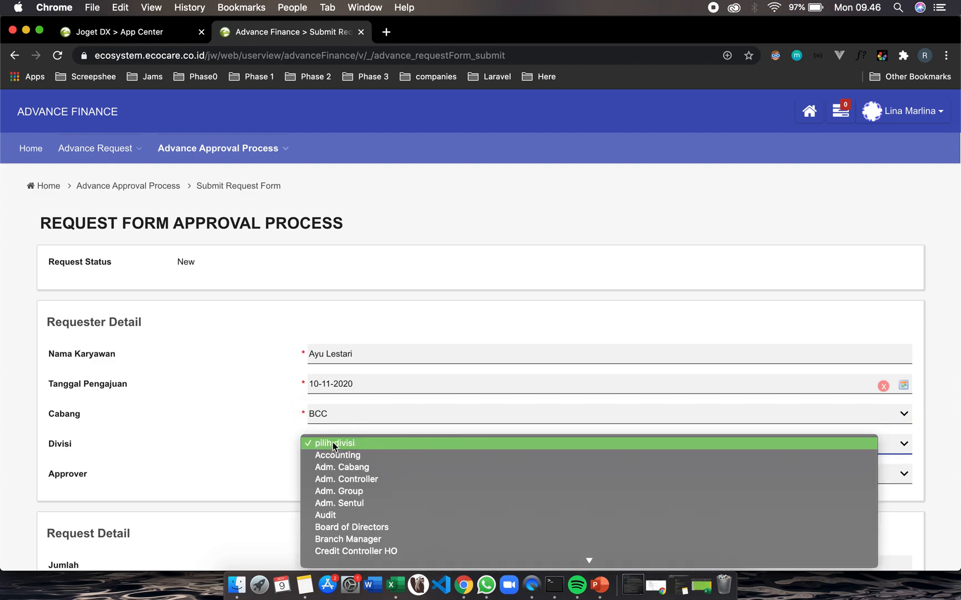
pyautogui.click(268, 433)
# Set Tanggal Pengajuan to 09-11-2020 using the date picker
pyautogui.click(312, 388)
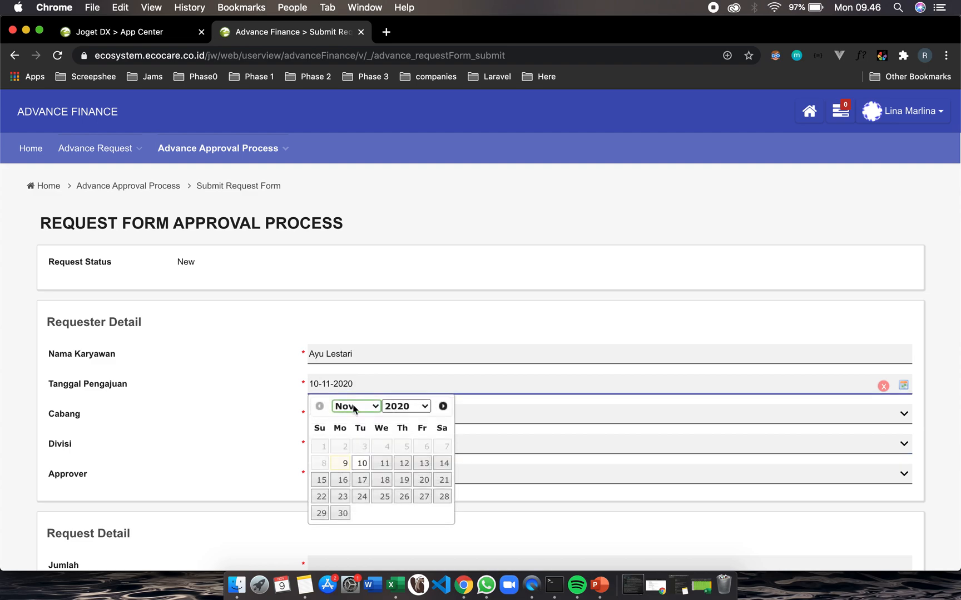
pyautogui.click(345, 463)
# Set the Divisi field to Adm. Cabang
pyautogui.click(330, 439)
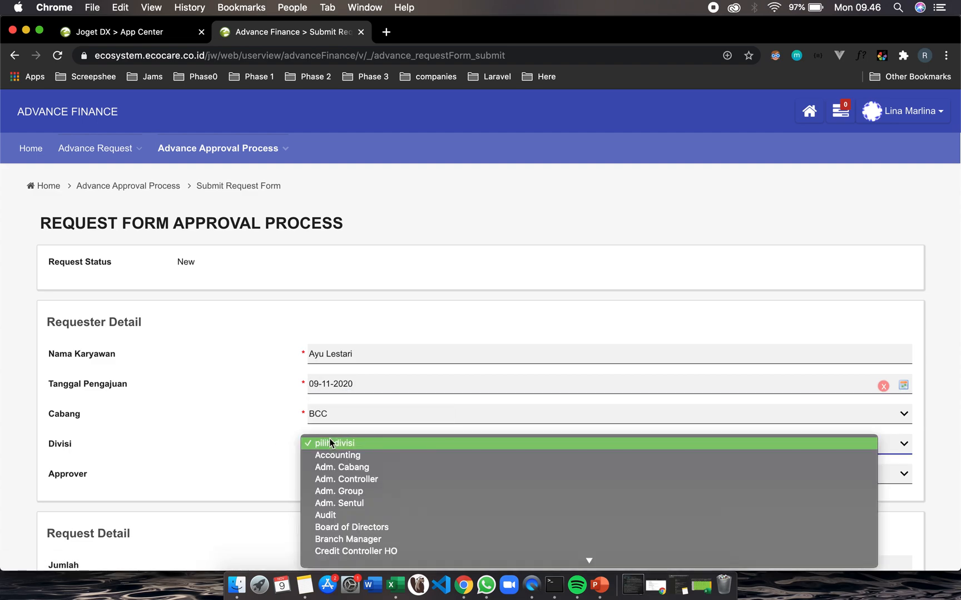
pyautogui.scroll(-3, 348, 515)
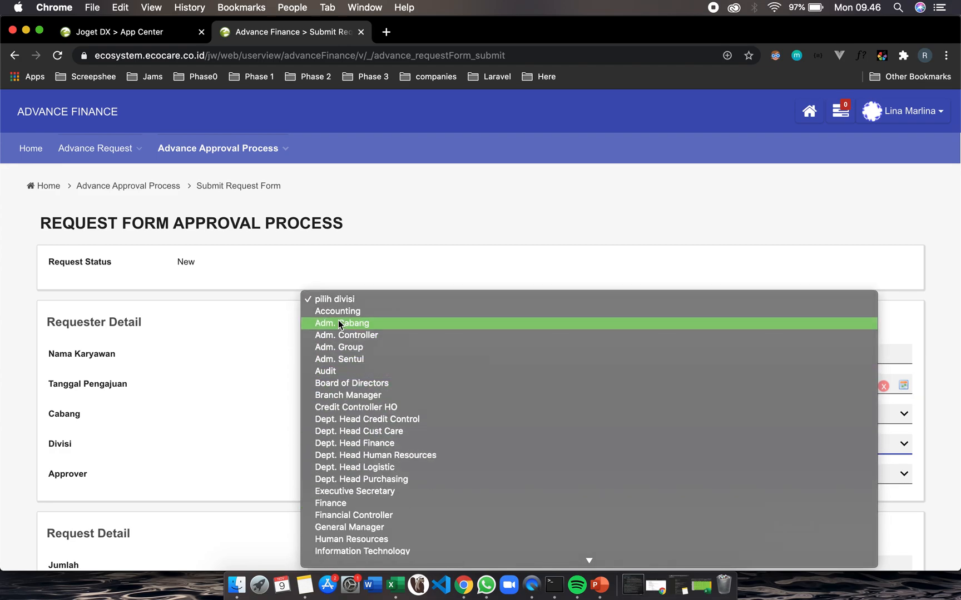
pyautogui.click(340, 322)
pyautogui.scroll(-2, 334, 482)
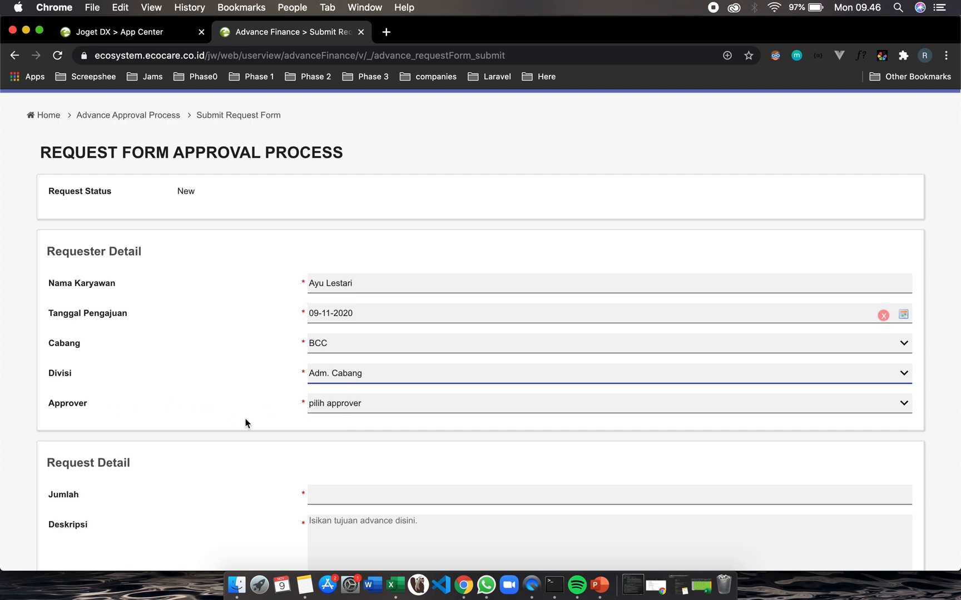
# Choose the second person in the list as the request's Approver
pyautogui.click(348, 410)
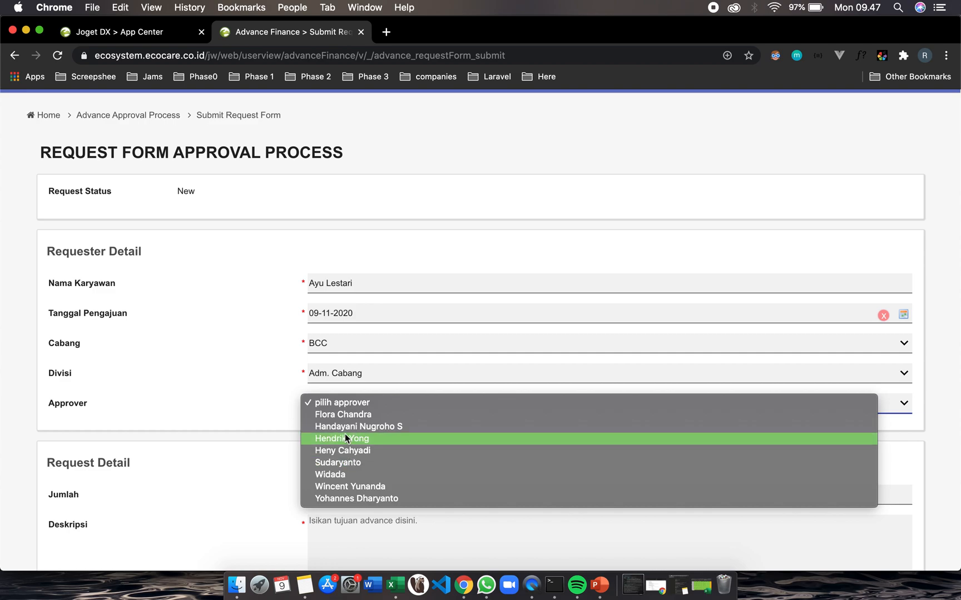
pyautogui.click(344, 429)
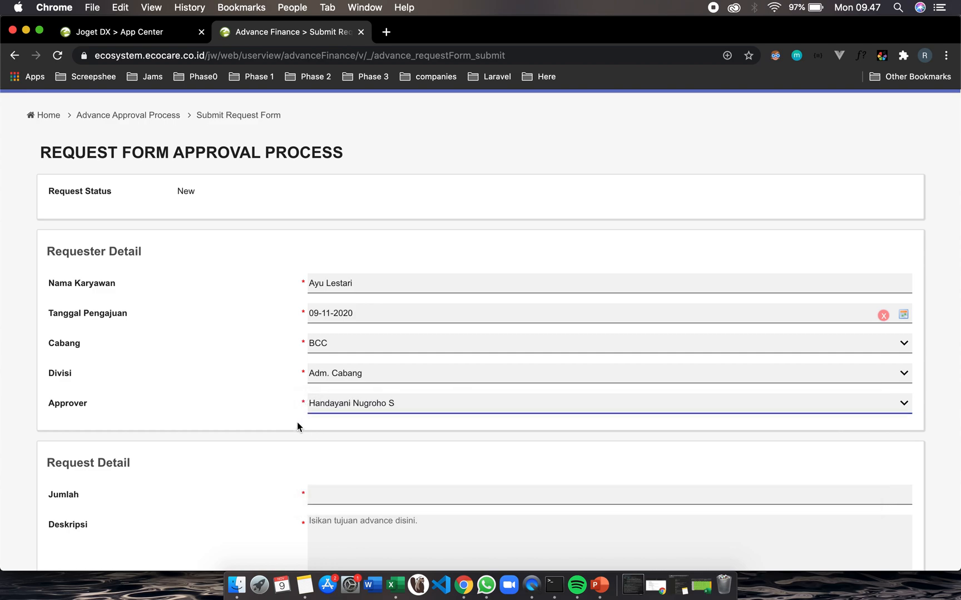
pyautogui.scroll(-4, 263, 412)
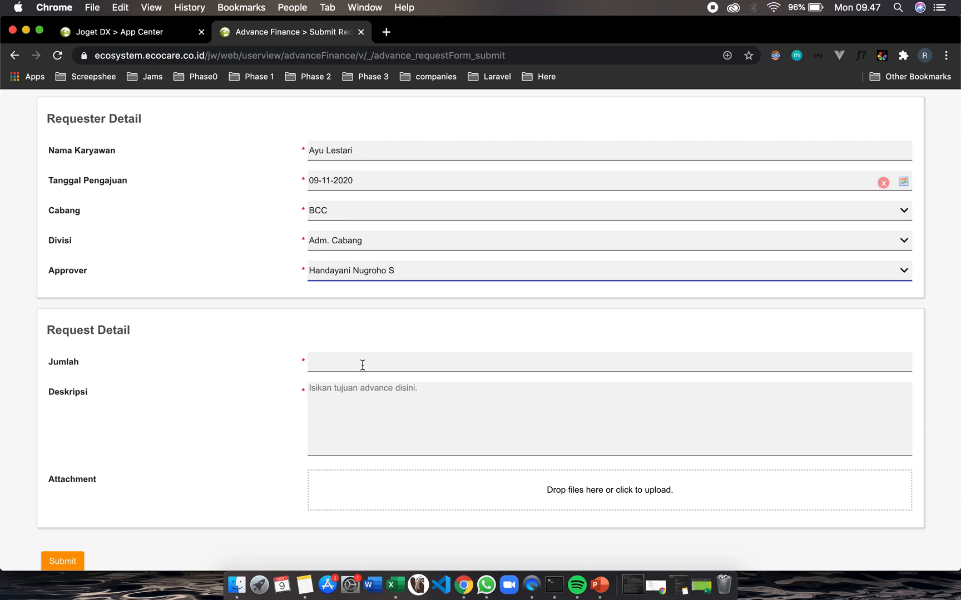
pyautogui.click(360, 365)
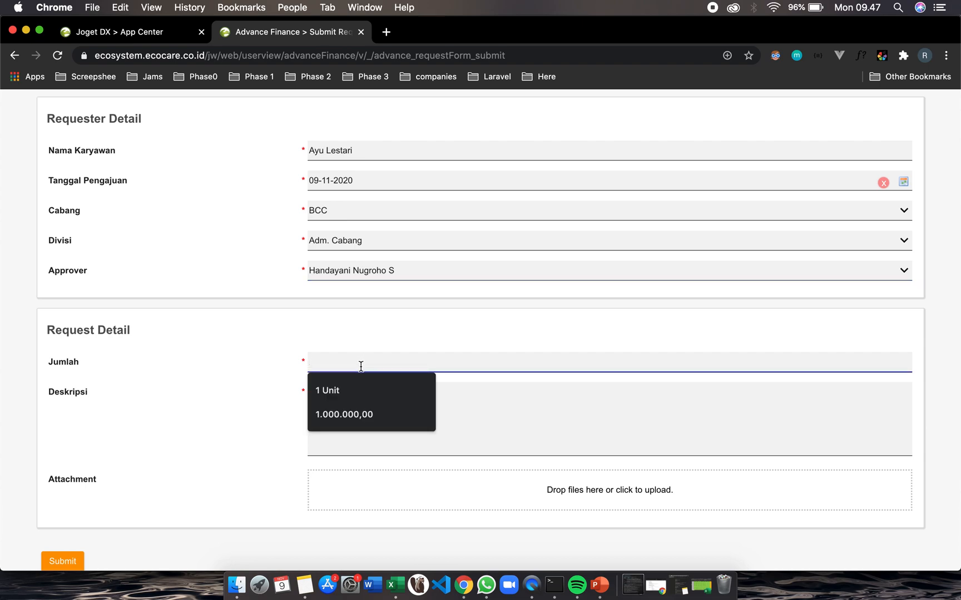
pyautogui.click(342, 391)
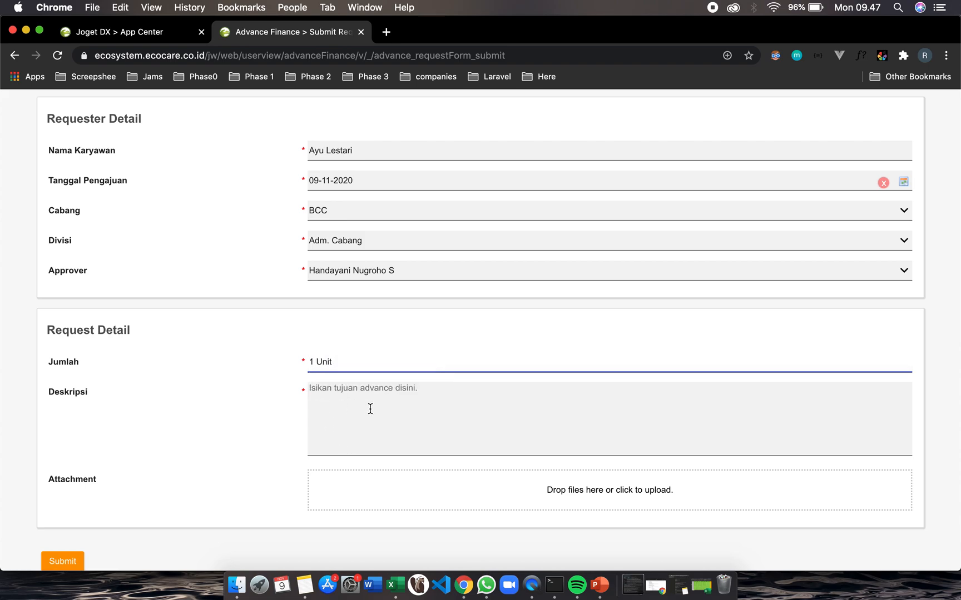
pyautogui.click(375, 410)
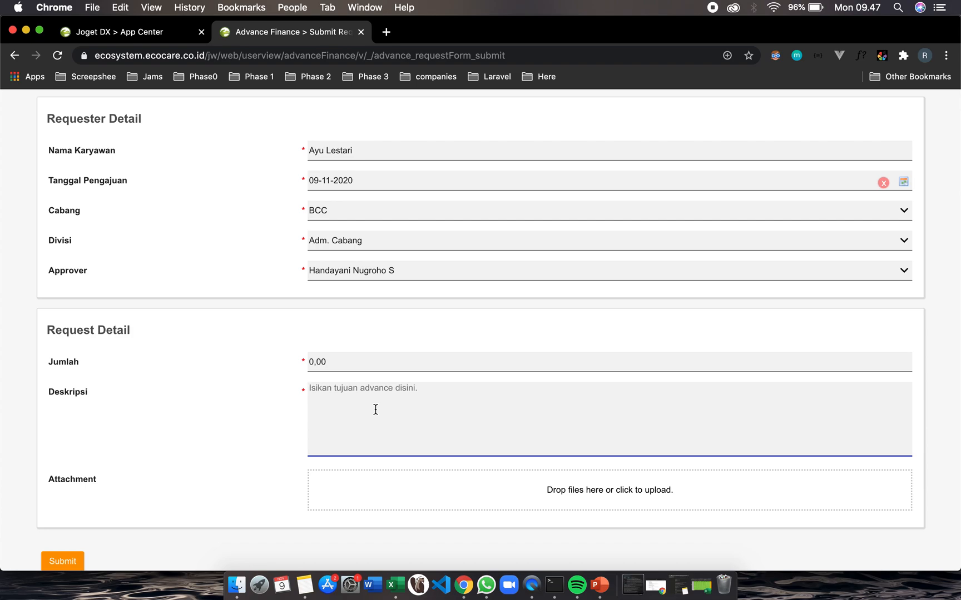
# Enter 150000 as the Jumlah amount of the request
pyautogui.click(322, 364)
pyautogui.write('150')
pyautogui.press('BackSpace')
pyautogui.press('BackSpace')
pyautogui.press('BackSpace')
pyautogui.press('BackSpace')
pyautogui.write('15')
pyautogui.press('BackSpace')
pyautogui.write('50000')
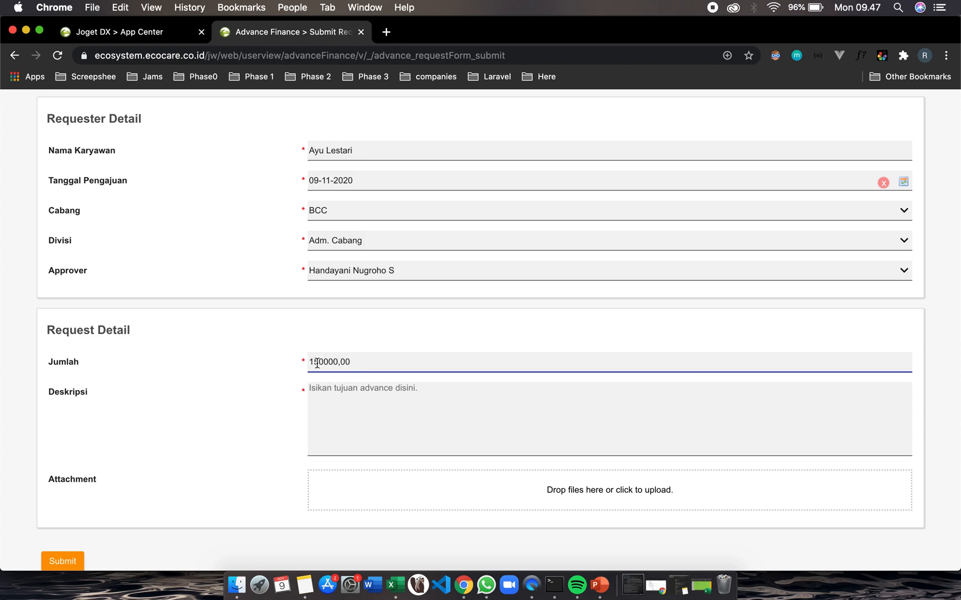
# Enter Servis Mobil as the request's Deskripsi
pyautogui.click(335, 401)
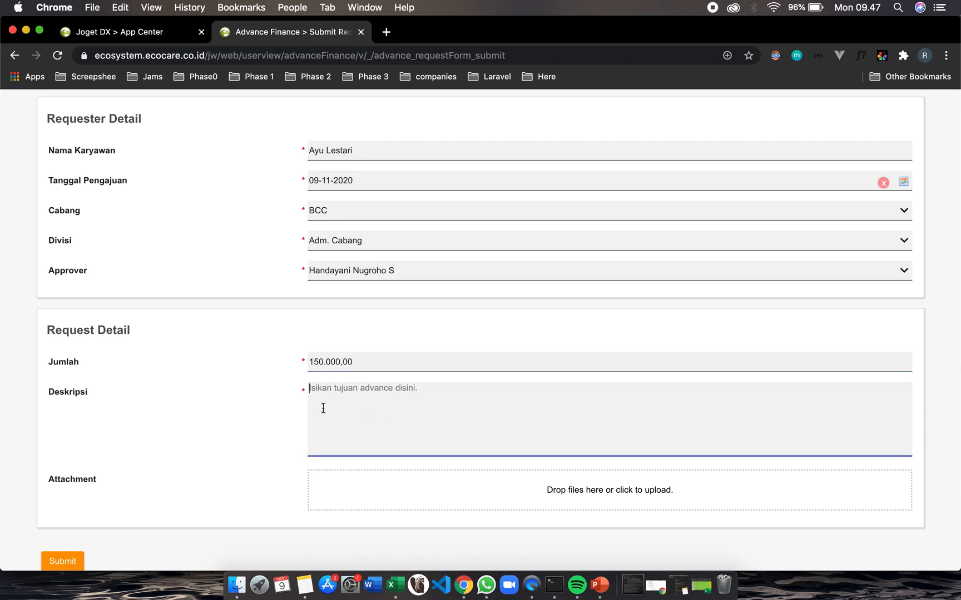
pyautogui.write('Servis Mobil')
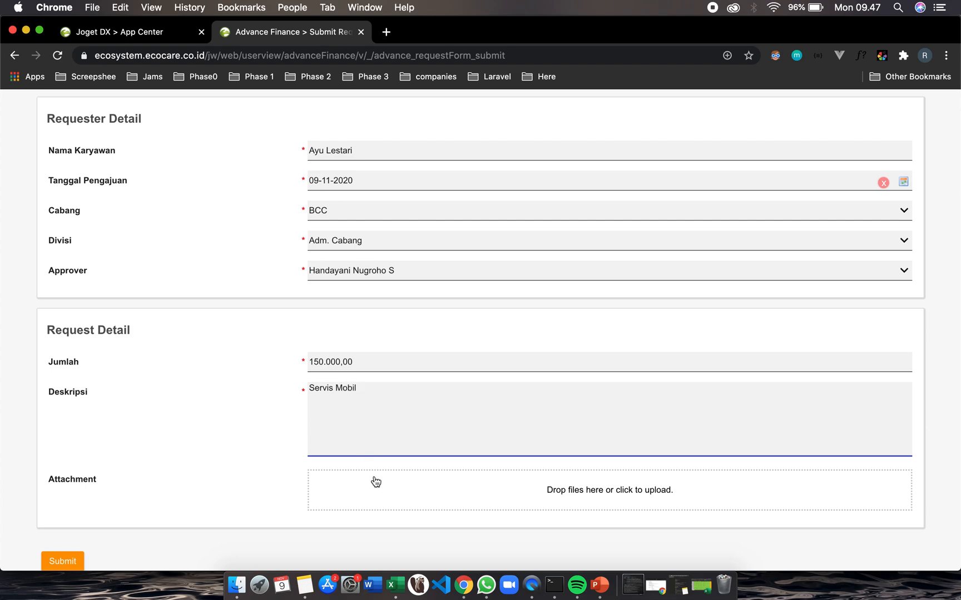
# Attach the file WhatsApp Image 2020-11-06 at 08.12.51.jpeg from the Att Ex folder and submit the request form
pyautogui.scroll(-3, 375, 480)
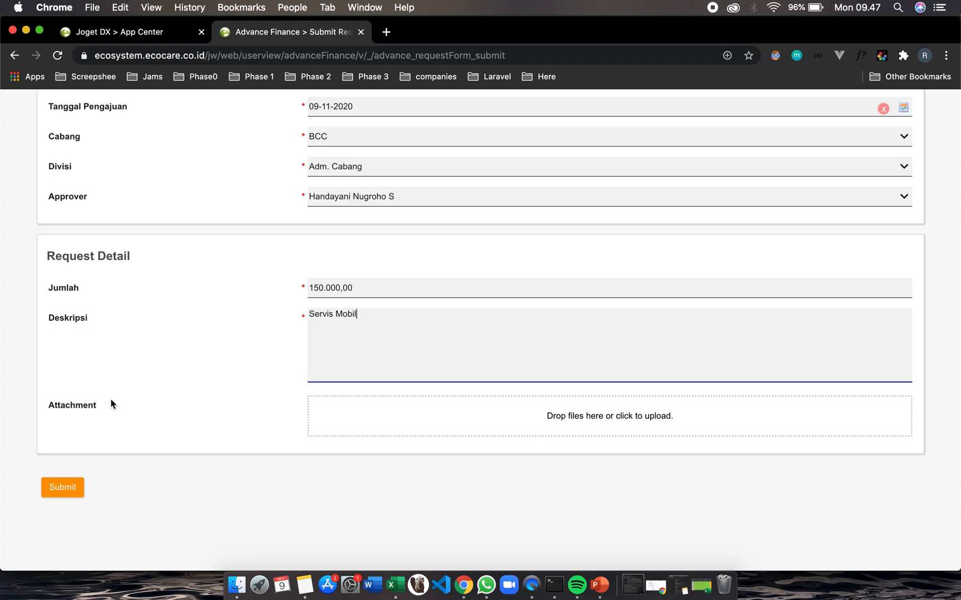
pyautogui.click(583, 422)
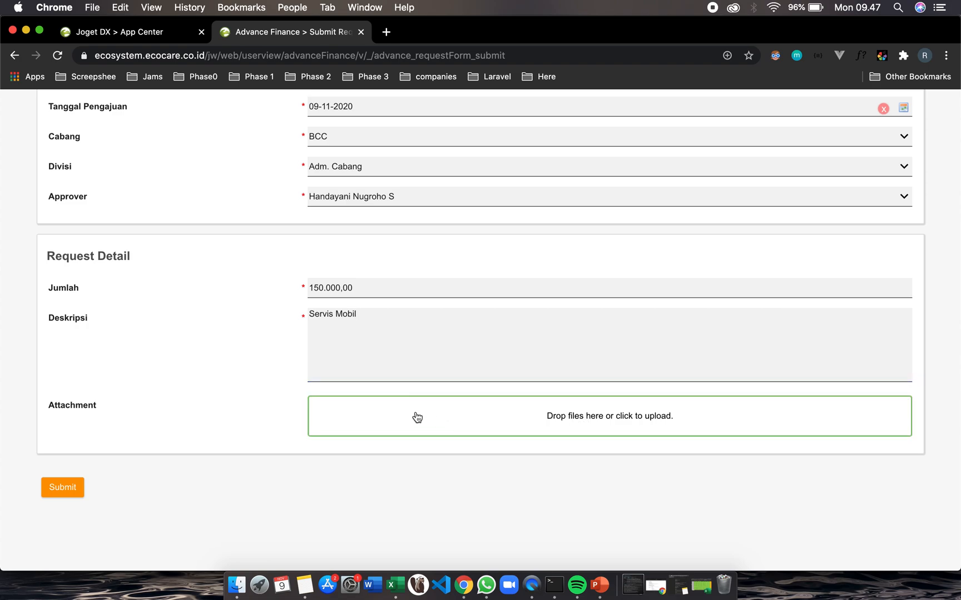
pyautogui.click(525, 422)
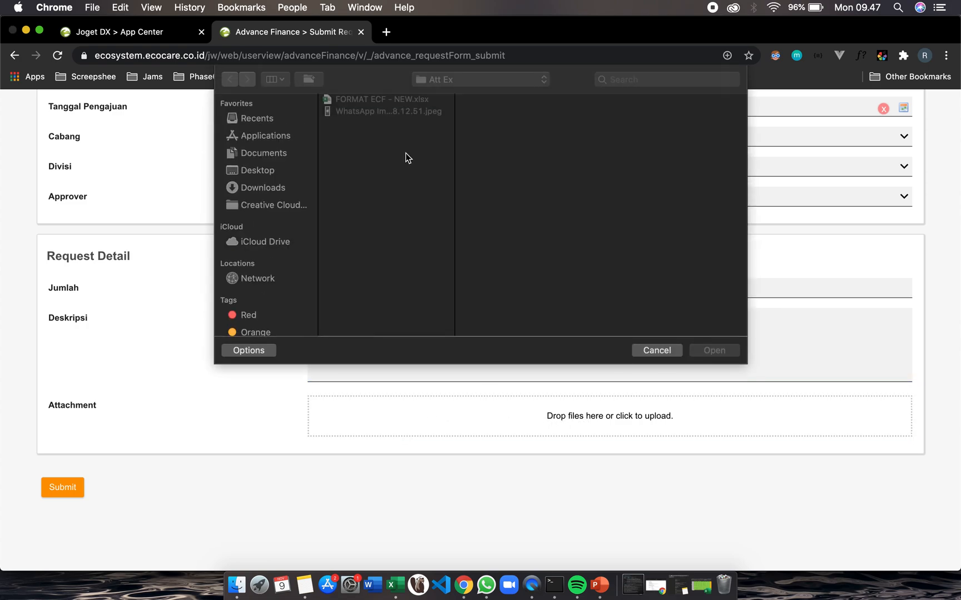
pyautogui.click(369, 111)
pyautogui.press('space')
pyautogui.press('space')
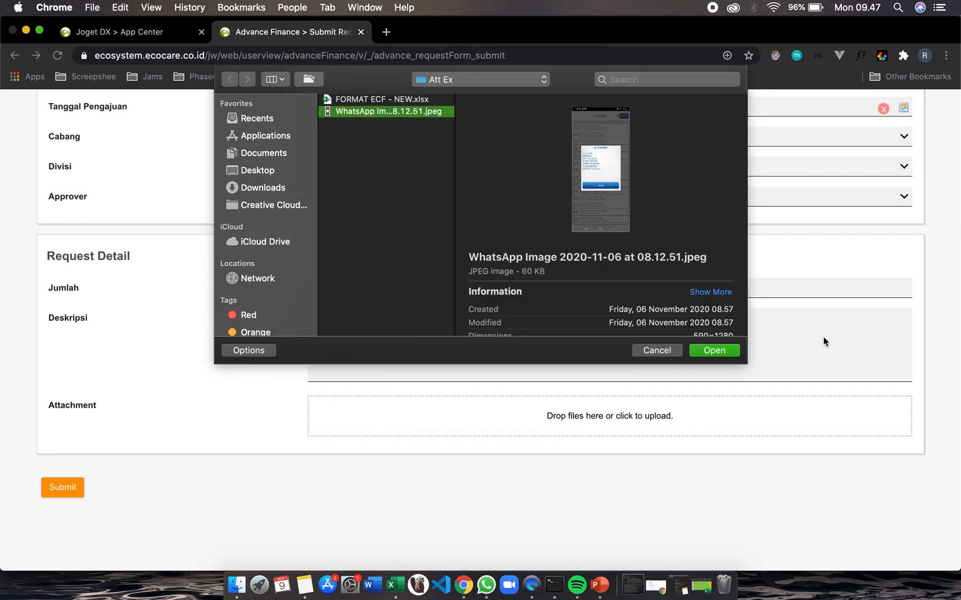
pyautogui.click(713, 350)
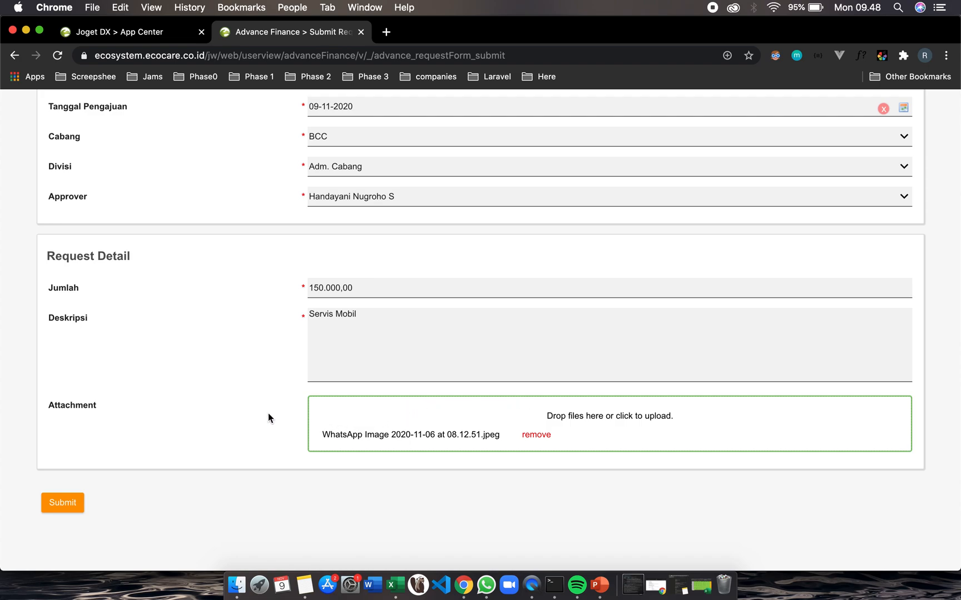
pyautogui.click(62, 503)
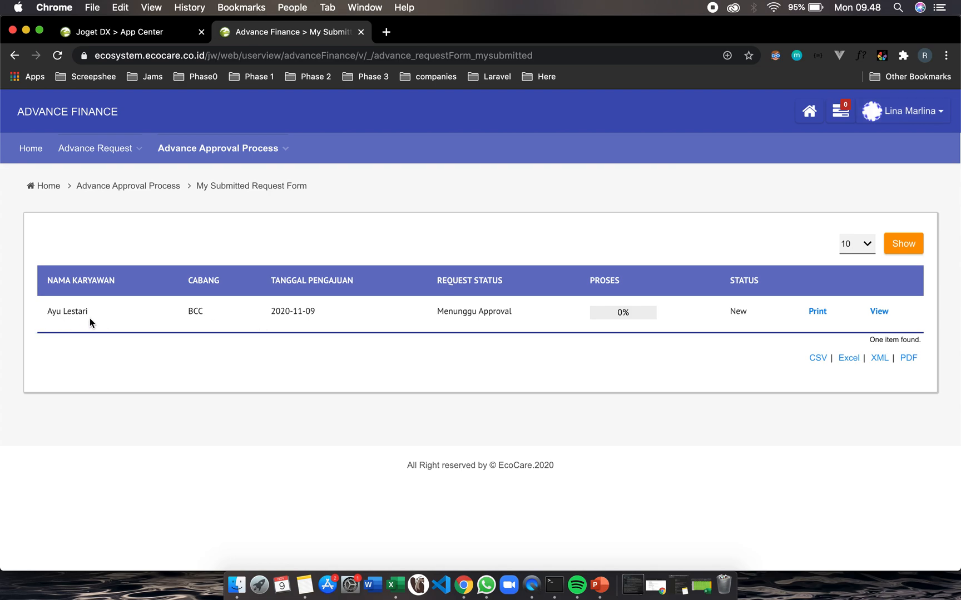
# Open the submitted request's process progress to examine its approval stages
pyautogui.scroll(1, 558, 315)
pyautogui.click(622, 314)
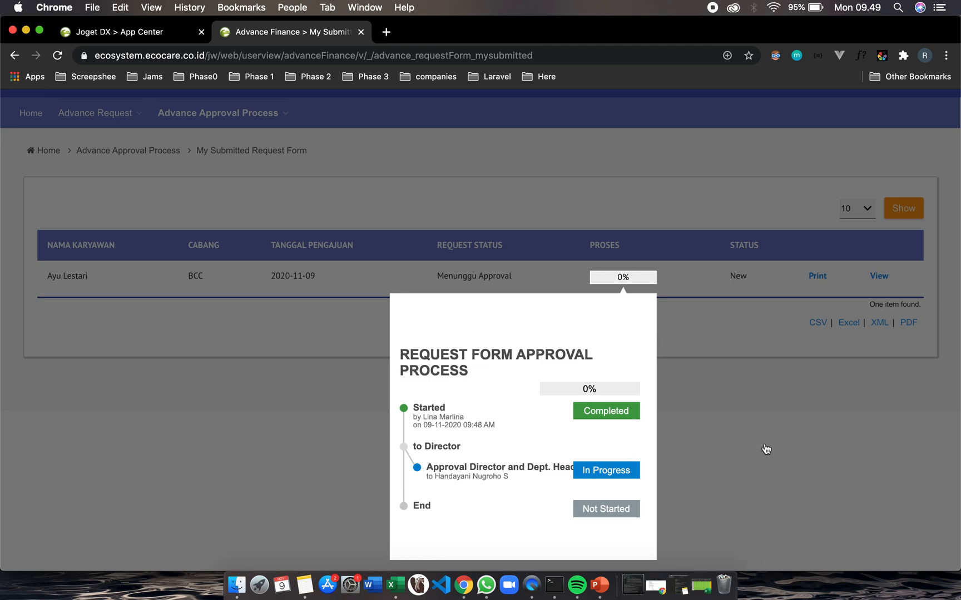
pyautogui.click(769, 450)
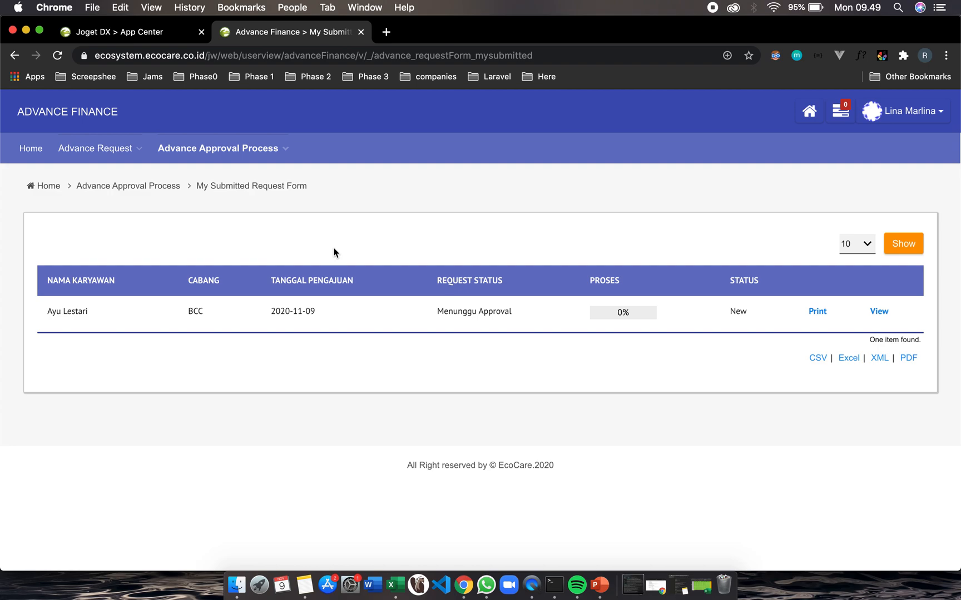
pyautogui.click(614, 312)
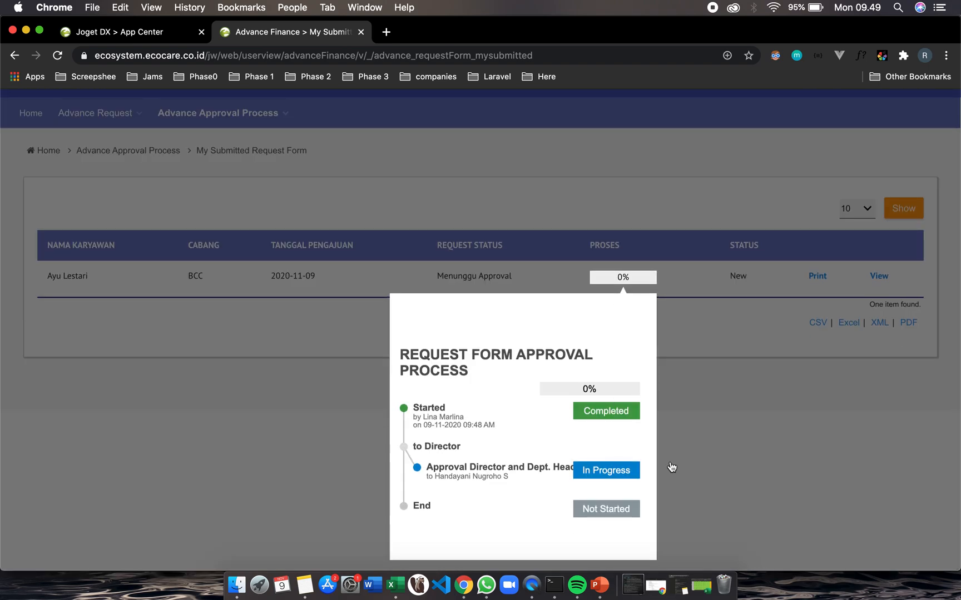
pyautogui.click(731, 459)
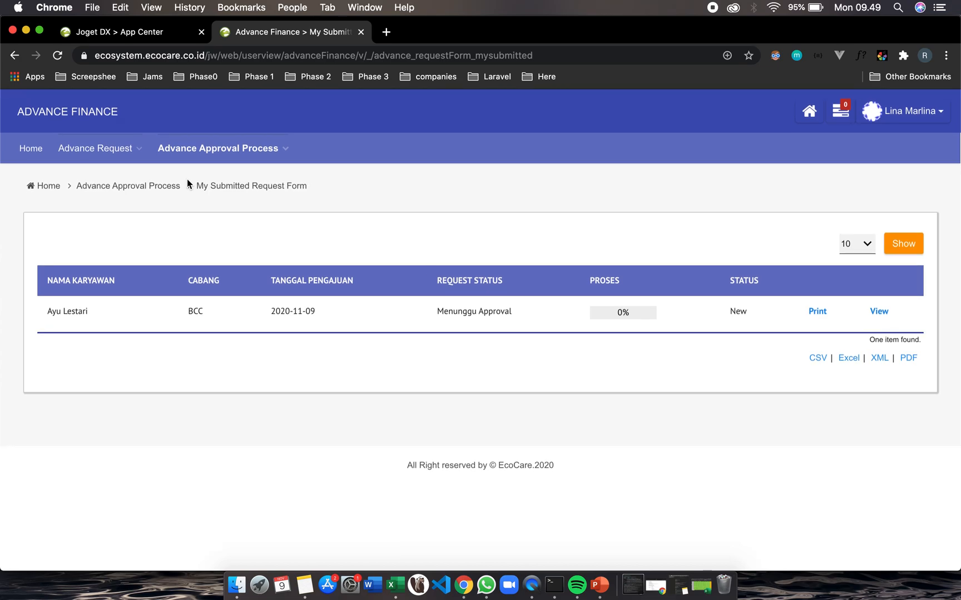
# Switch to the incognito browser window and log in with the saved approver account's username and password
pyautogui.hotkey('ctrl', 'Right')
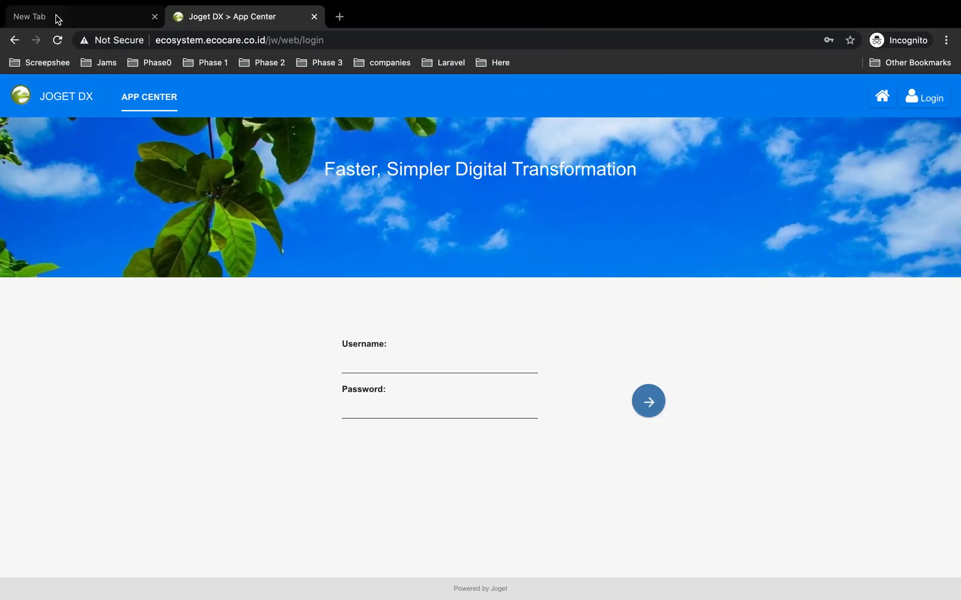
pyautogui.click(392, 367)
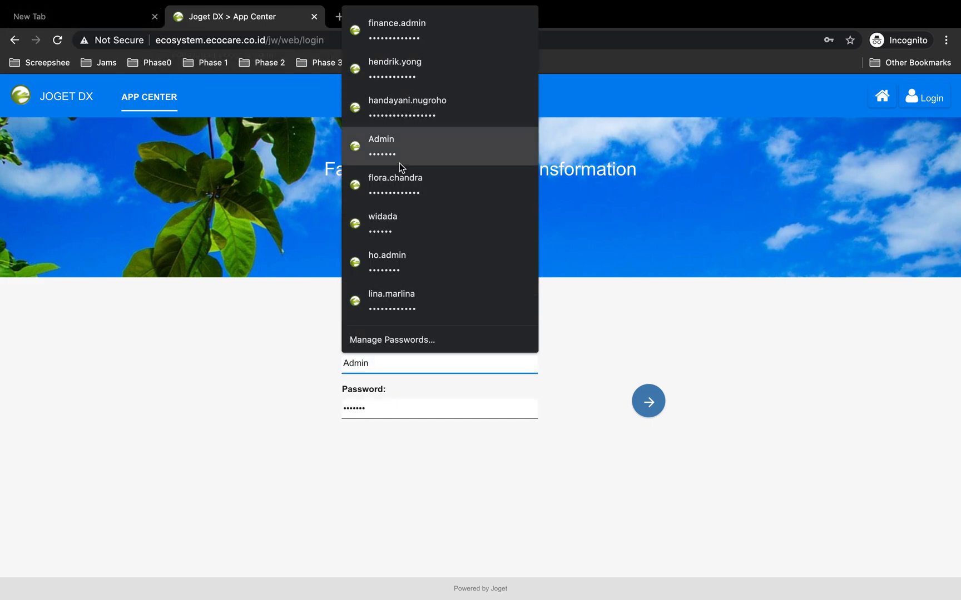
pyautogui.click(399, 106)
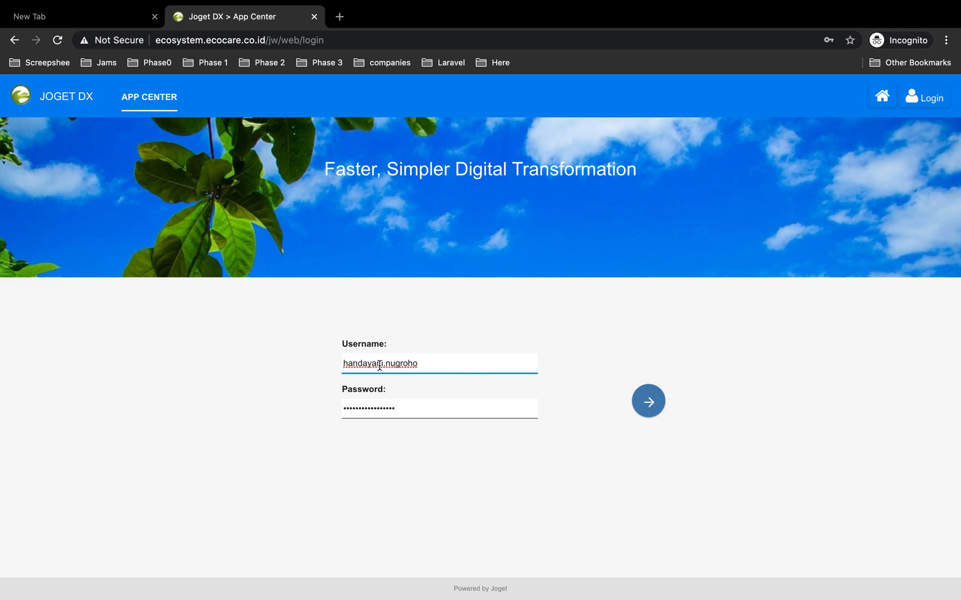
pyautogui.click(653, 399)
pyautogui.click(650, 401)
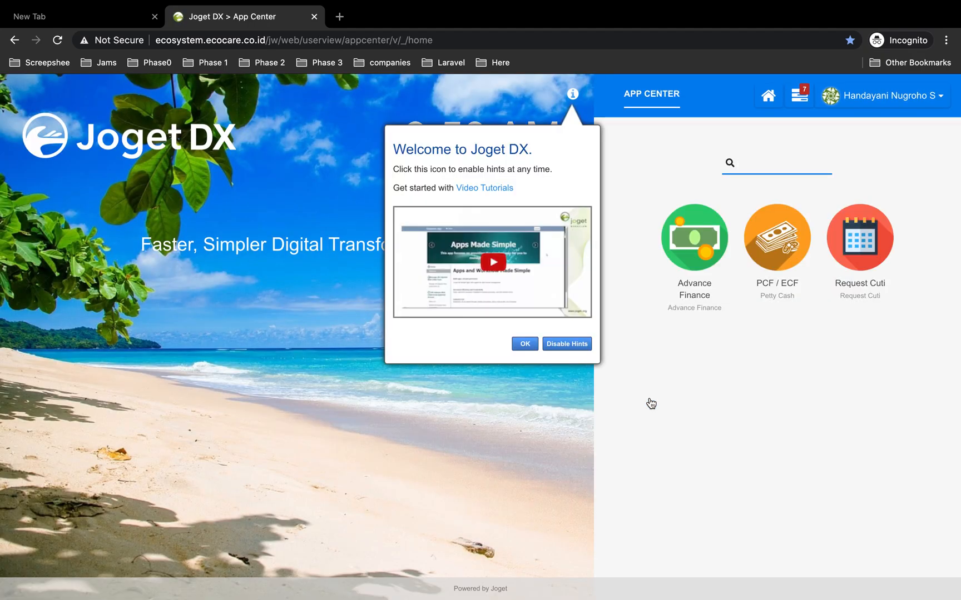
# Dismiss the welcome hint and open the Approval Director and Dept. Head assignment from the assignments inbox
pyautogui.click(524, 344)
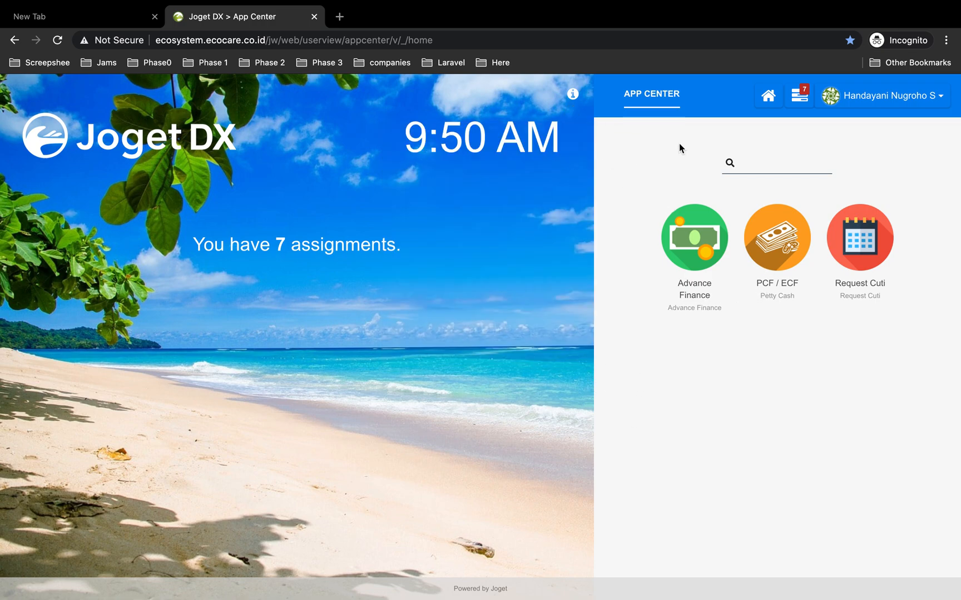
pyautogui.click(801, 99)
pyautogui.click(868, 149)
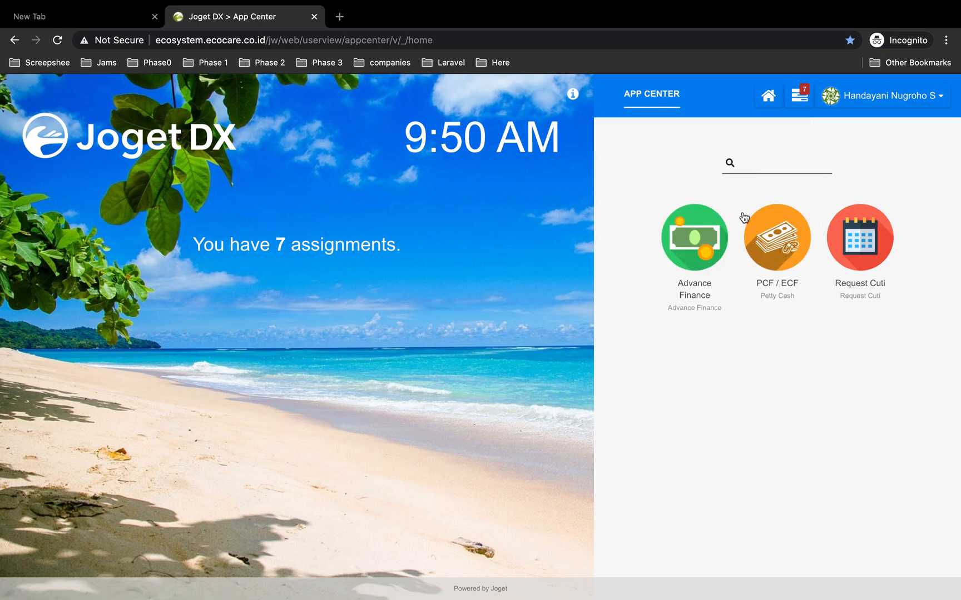
pyautogui.click(801, 96)
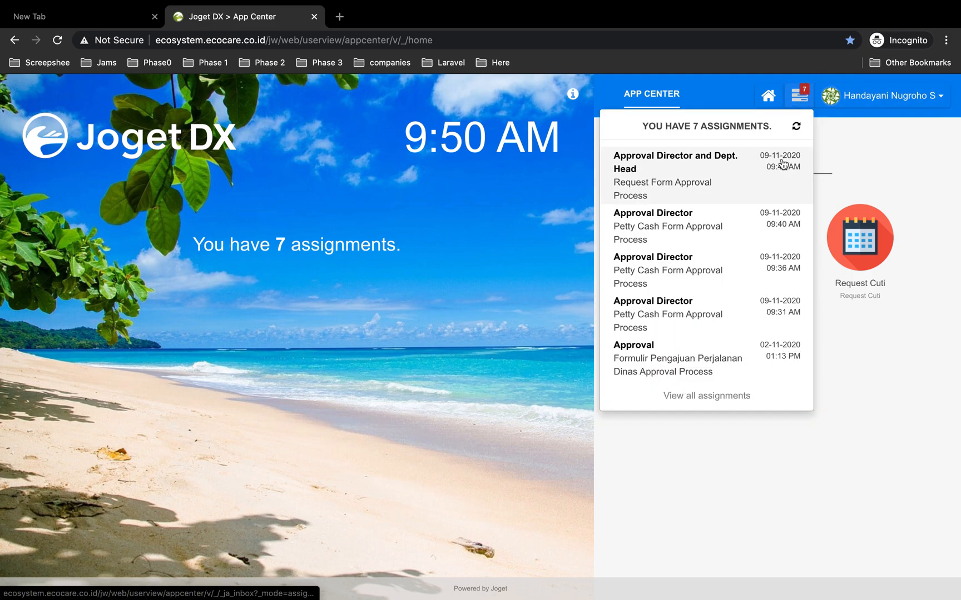
pyautogui.click(671, 169)
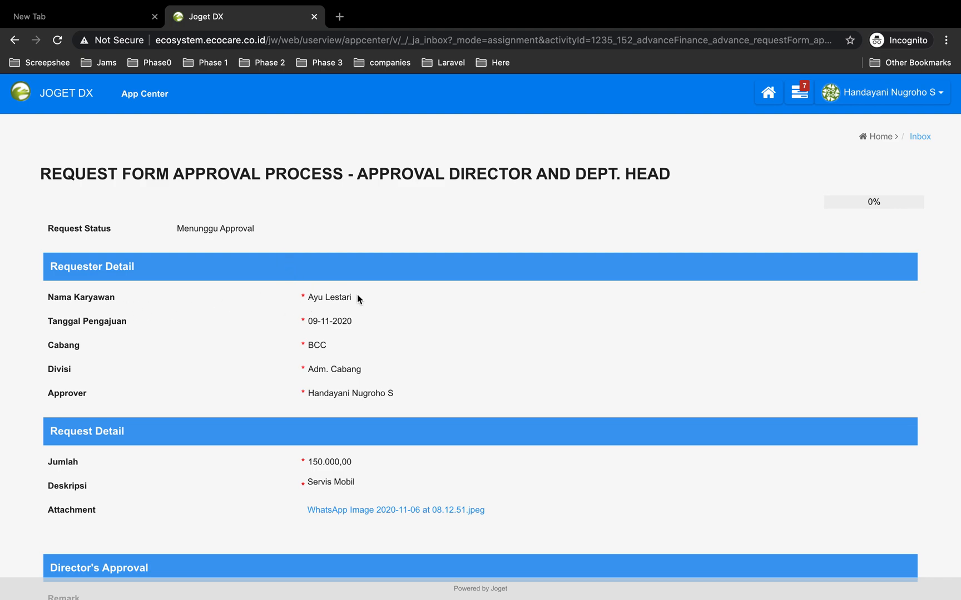
# Enter the remark oke diterima in the Director's Approval section
pyautogui.scroll(-3, 303, 334)
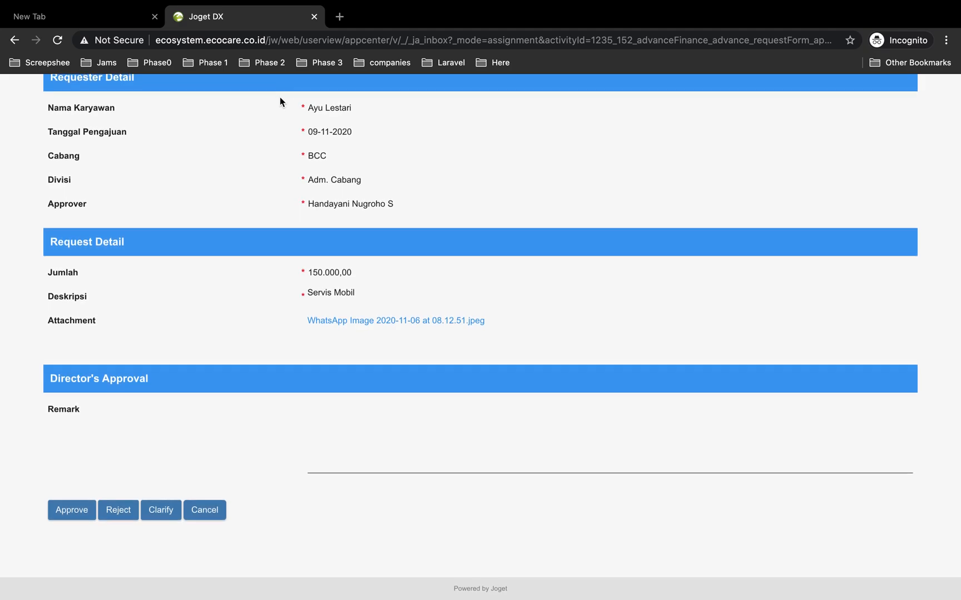
pyautogui.scroll(3, 367, 314)
pyautogui.scroll(-3, 367, 315)
pyautogui.click(355, 432)
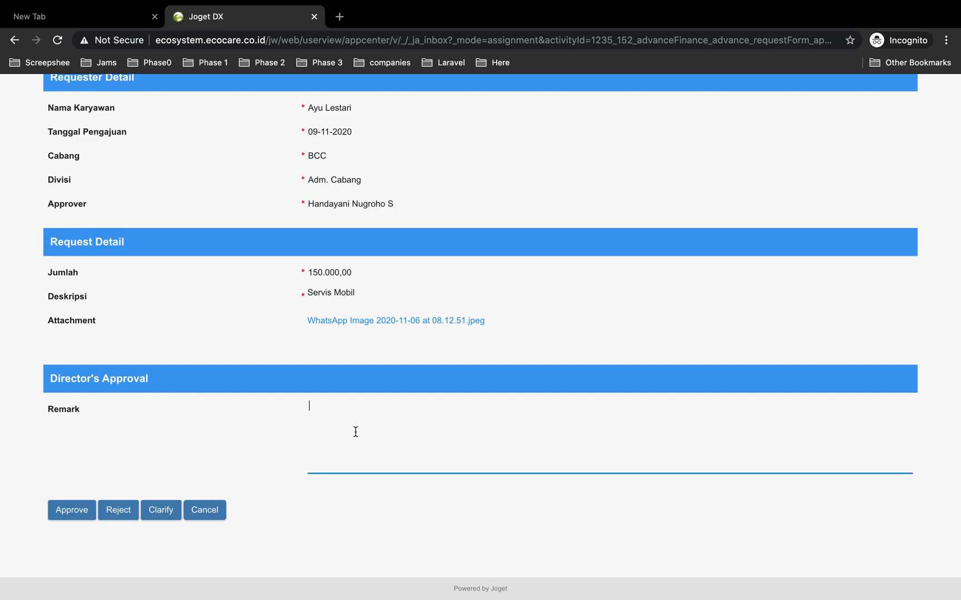
pyautogui.write('o')
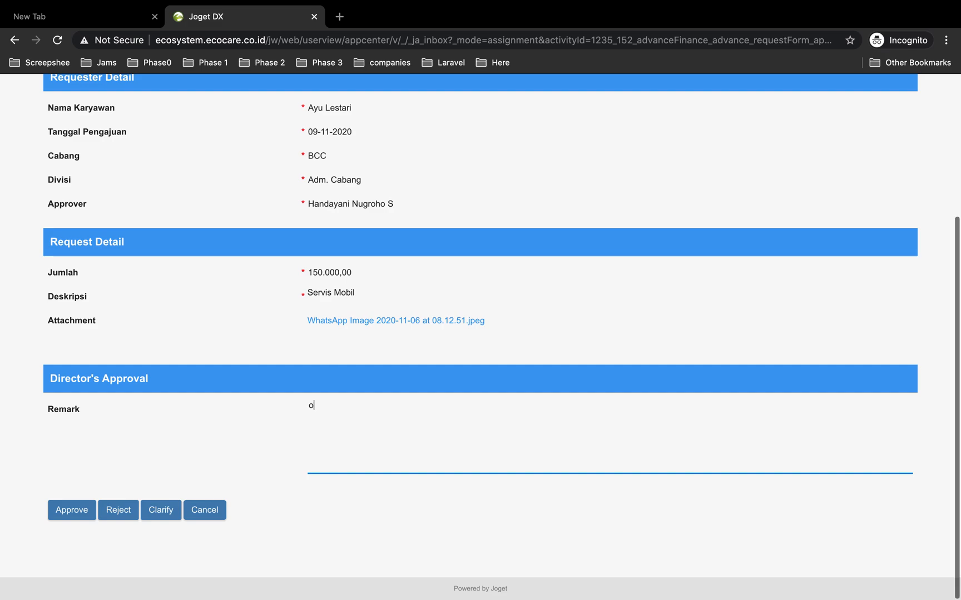
pyautogui.write('ke diterima')
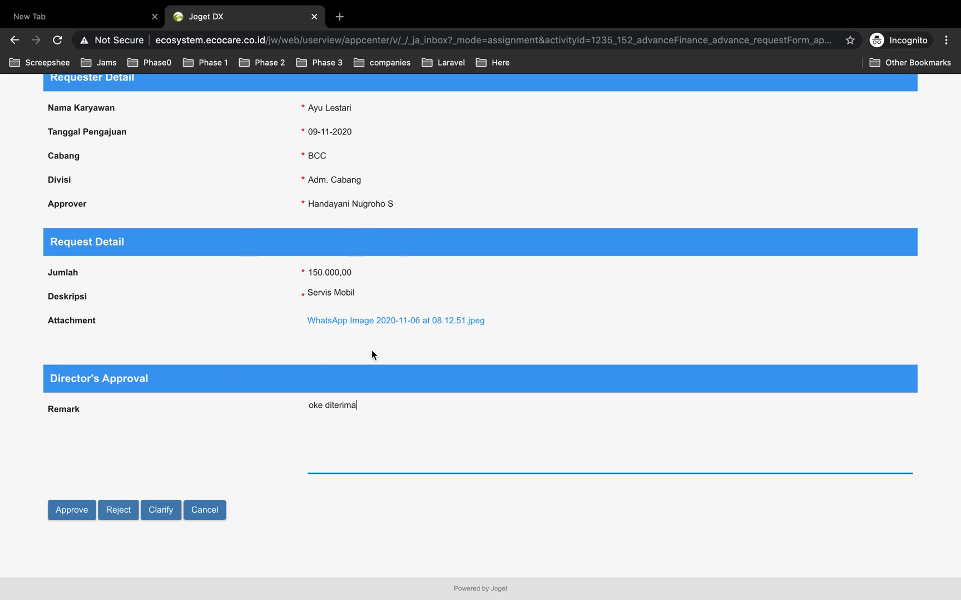
# Check the request's process progress in the requester window, then return to the approval form
pyautogui.hotkey('ctrl', 'Left')
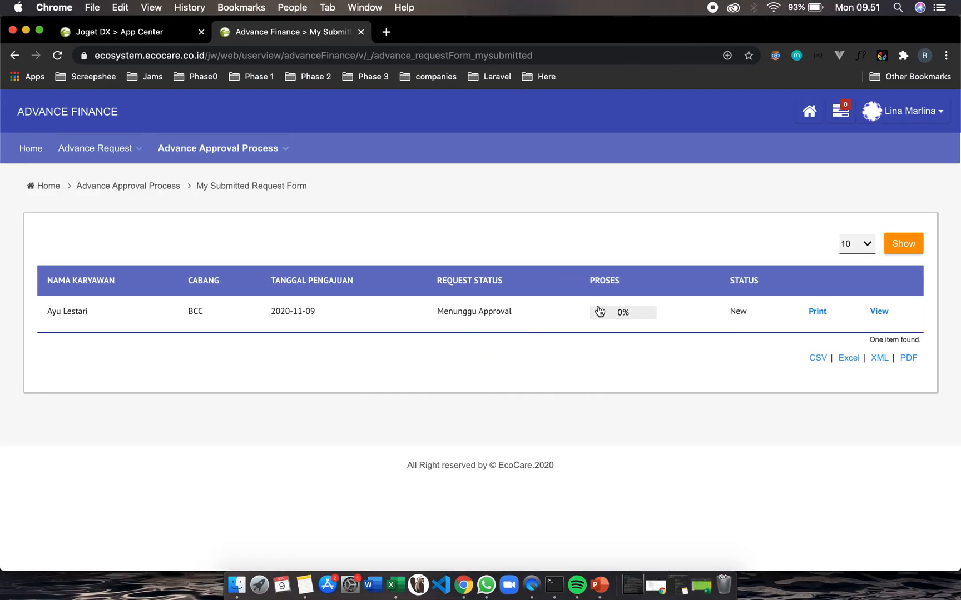
pyautogui.click(598, 311)
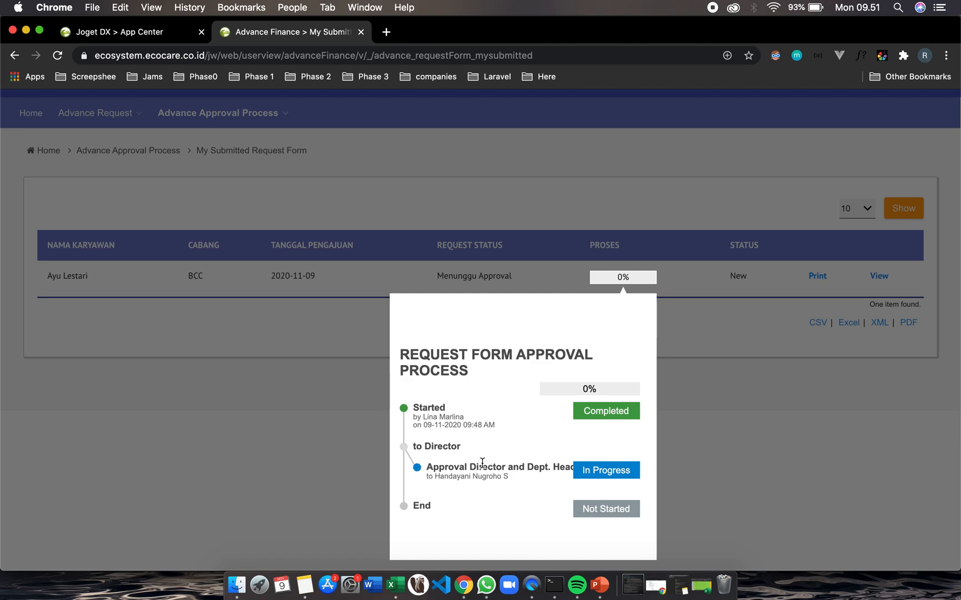
pyautogui.hotkey('ctrl', 'Right')
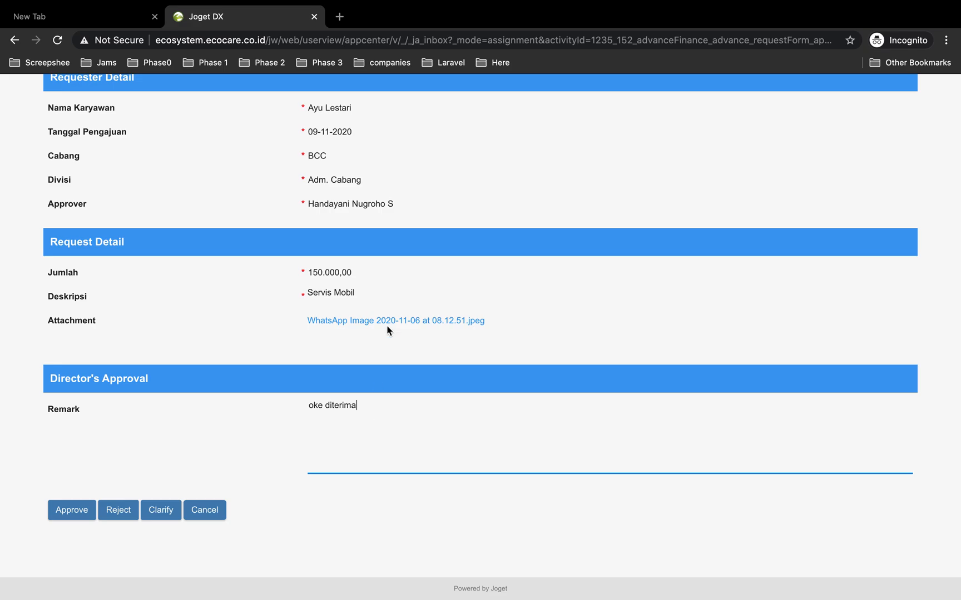
pyautogui.scroll(5, 383, 353)
pyautogui.scroll(-5, 319, 297)
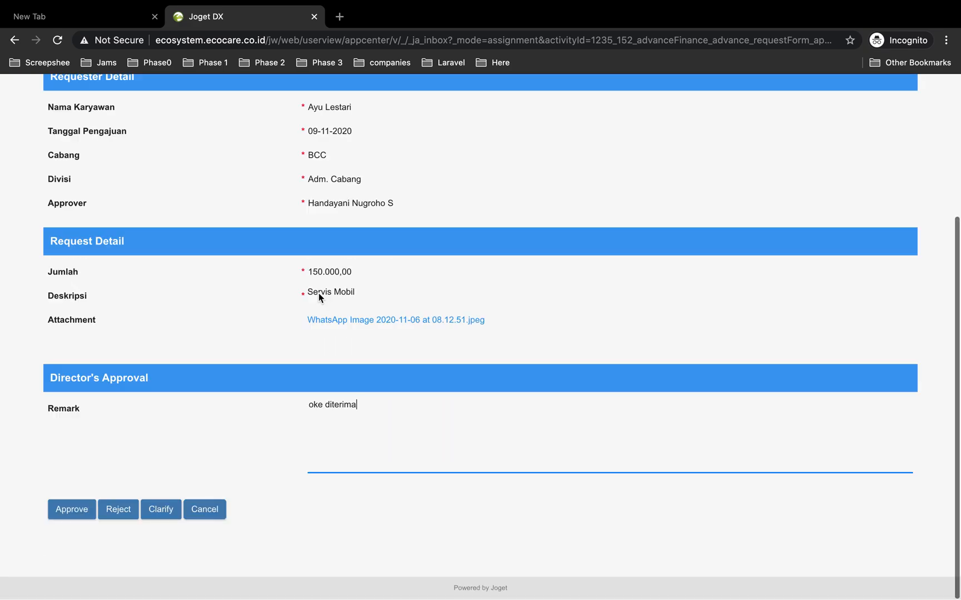
# Approve the advance finance request as director
pyautogui.moveTo(366, 408); pyautogui.dragTo(290, 407)
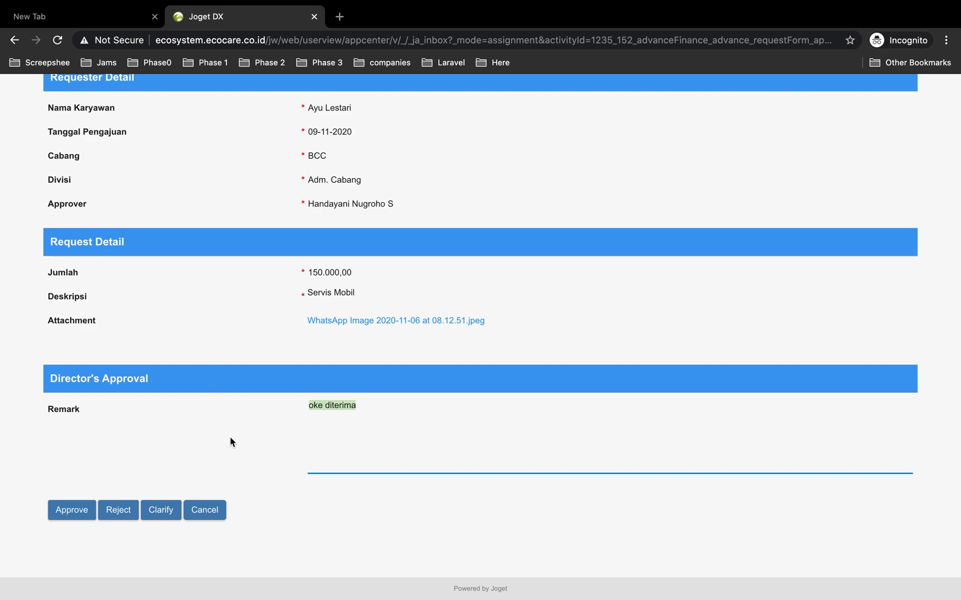
pyautogui.click(377, 413)
pyautogui.click(82, 517)
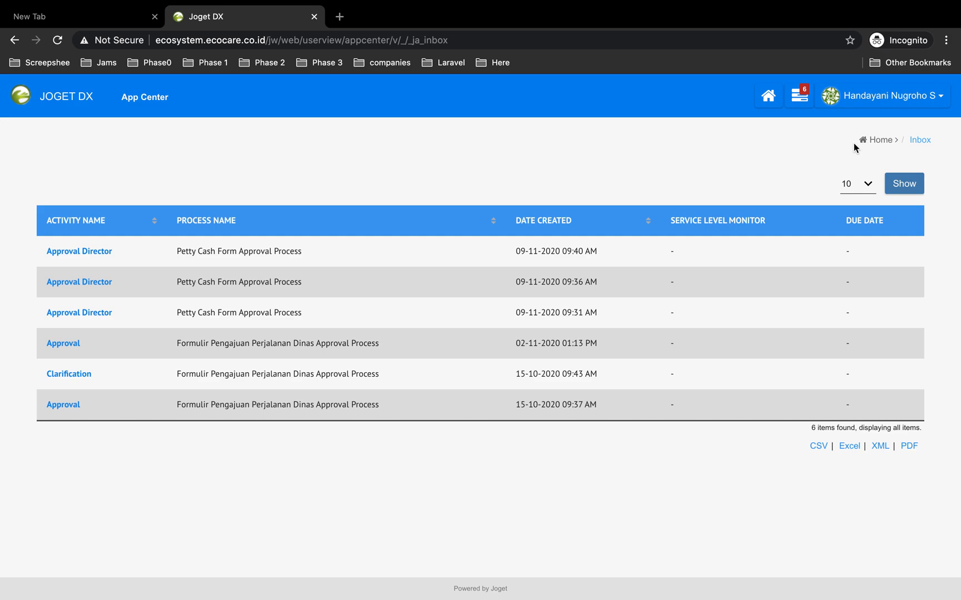
# Return to the app center, dismiss the hint, and open the Advance Finance app's All Request list
pyautogui.click(887, 141)
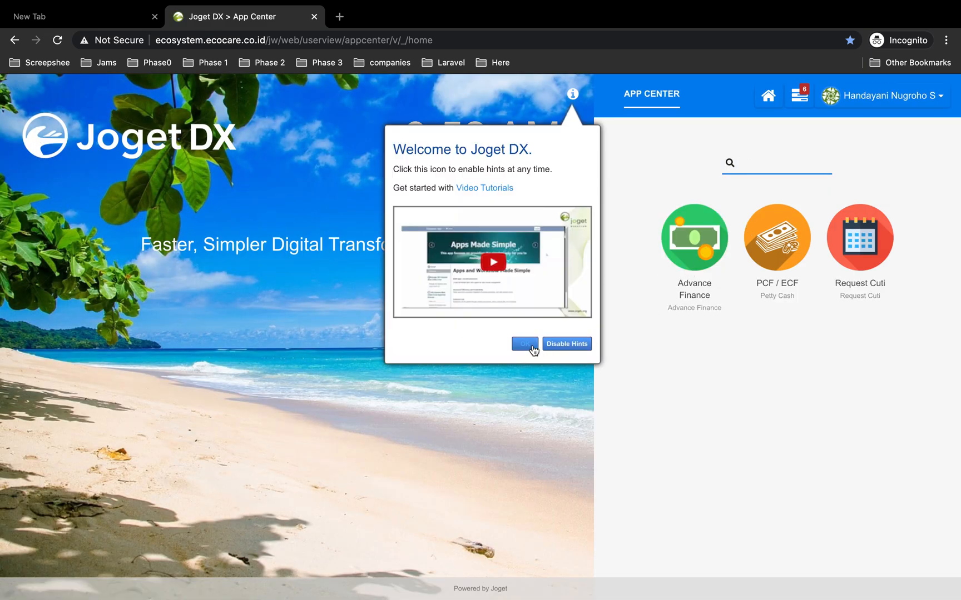
pyautogui.click(531, 344)
pyautogui.click(701, 244)
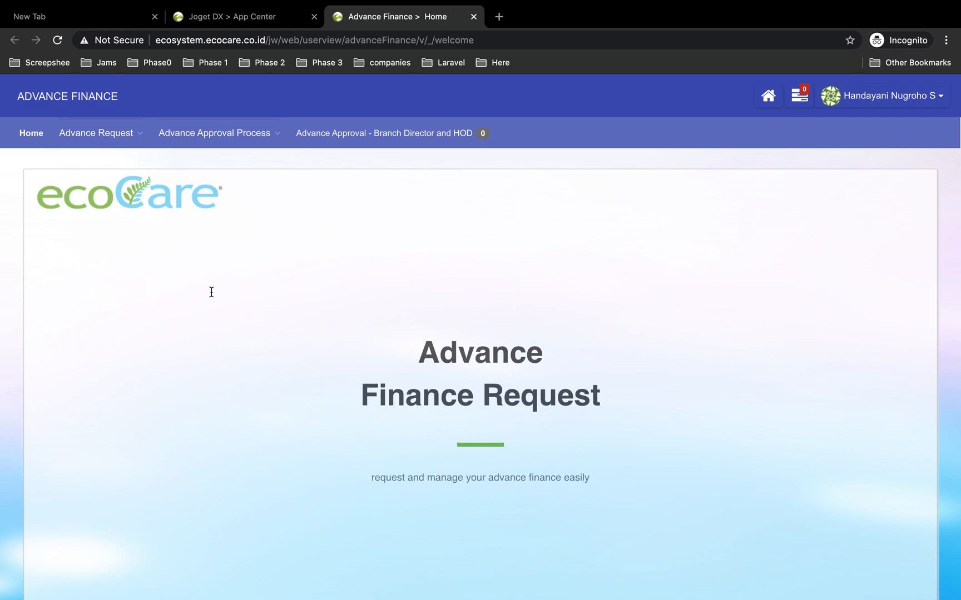
pyautogui.moveTo(105, 137)
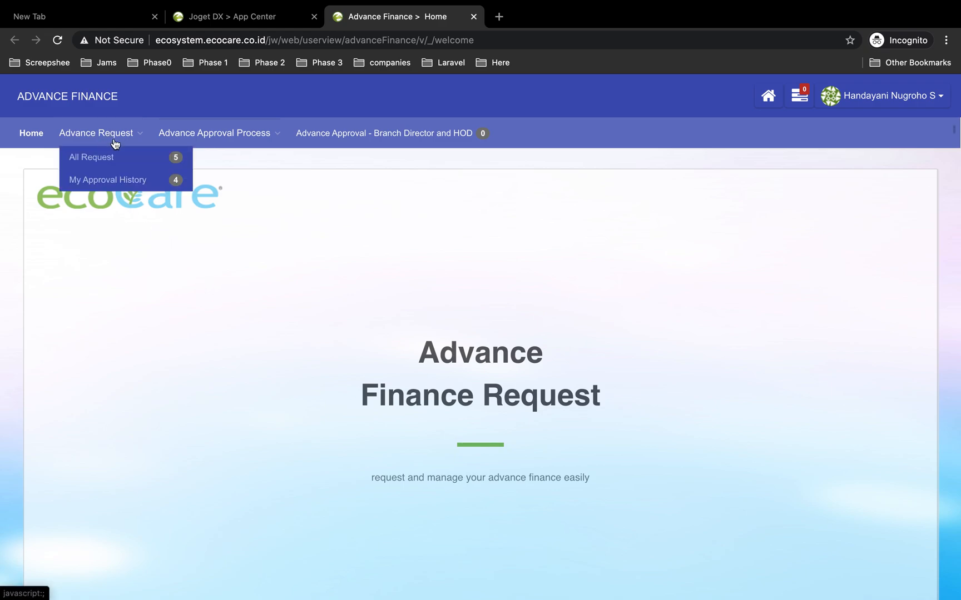
pyautogui.click(76, 160)
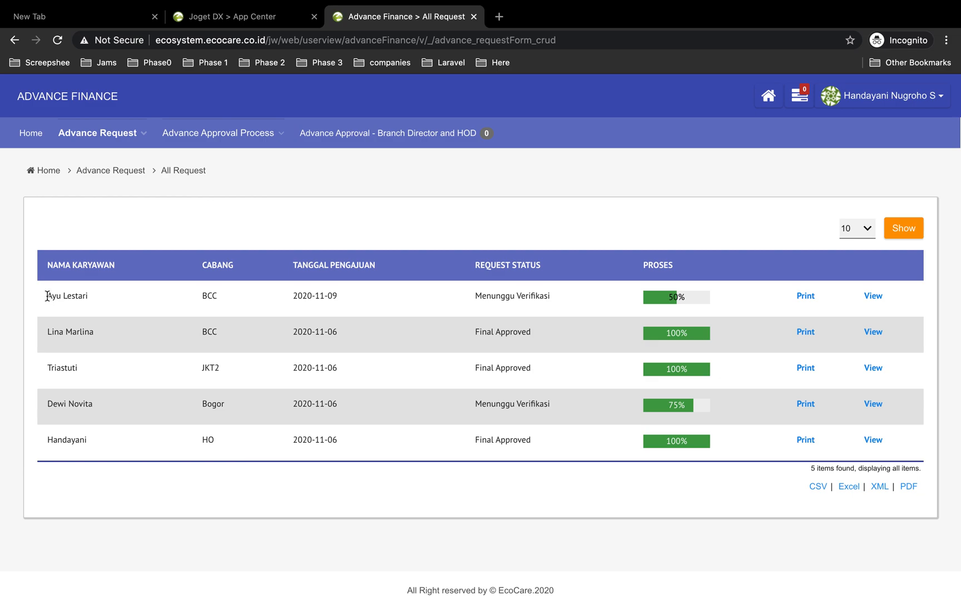
# Check the process progress of the newest request in the All Request list
pyautogui.moveTo(50, 296); pyautogui.dragTo(92, 300)
pyautogui.click(671, 302)
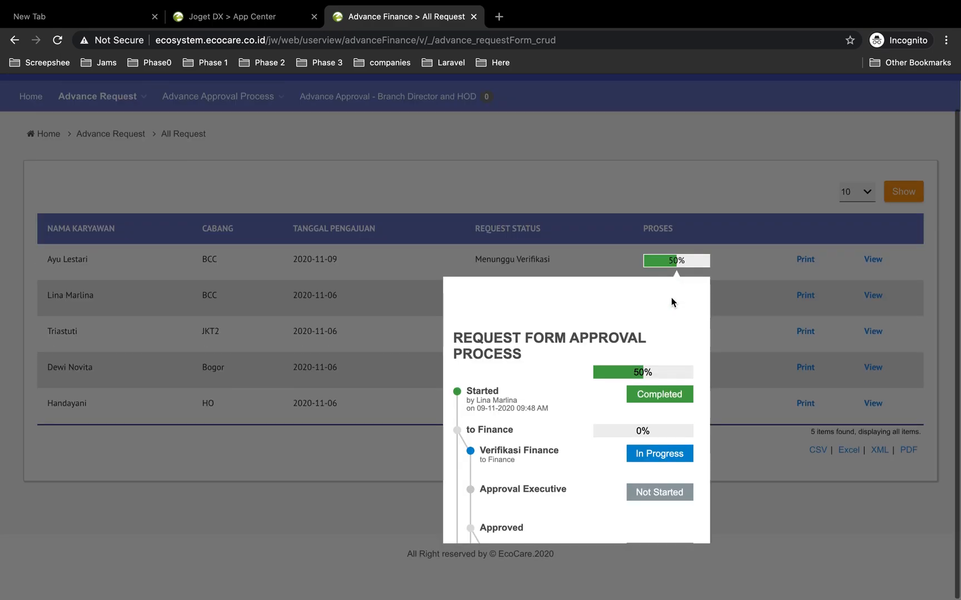
pyautogui.scroll(-2, 610, 386)
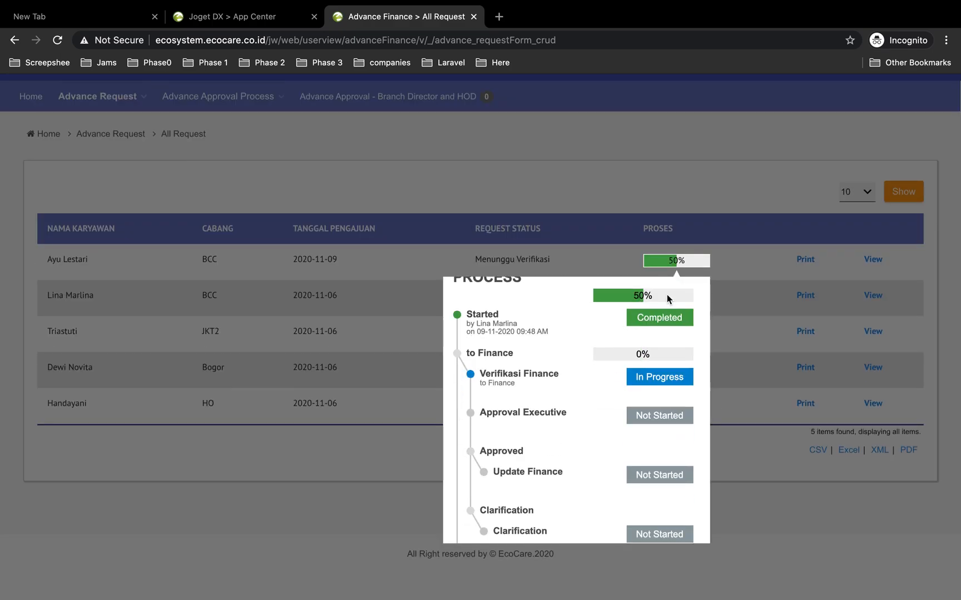
pyautogui.click(581, 191)
# Switch to the requester window and inspect the submitted request's approval process progress, then switch back
pyautogui.hotkey('ctrl', 'Left')
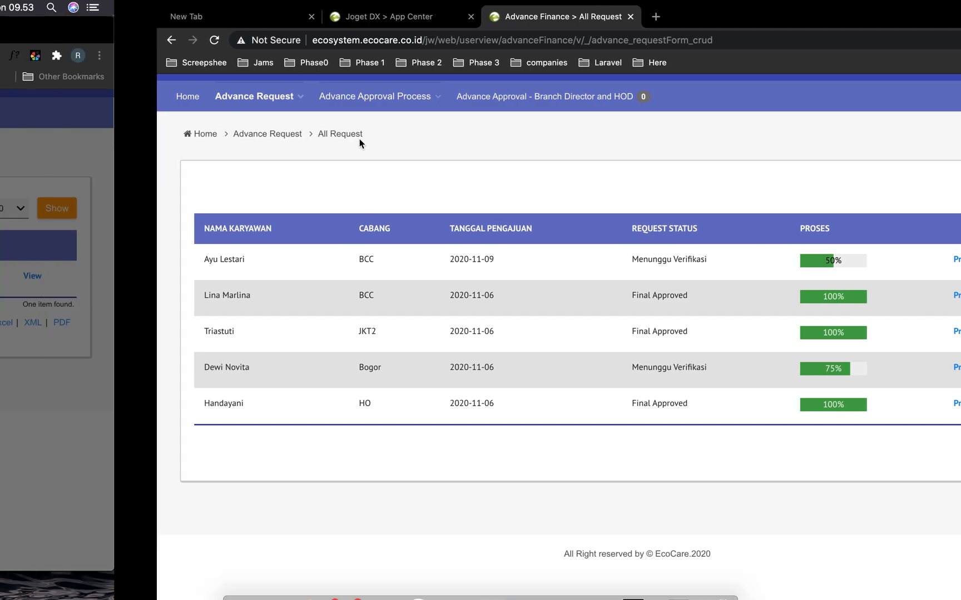
pyautogui.click(259, 432)
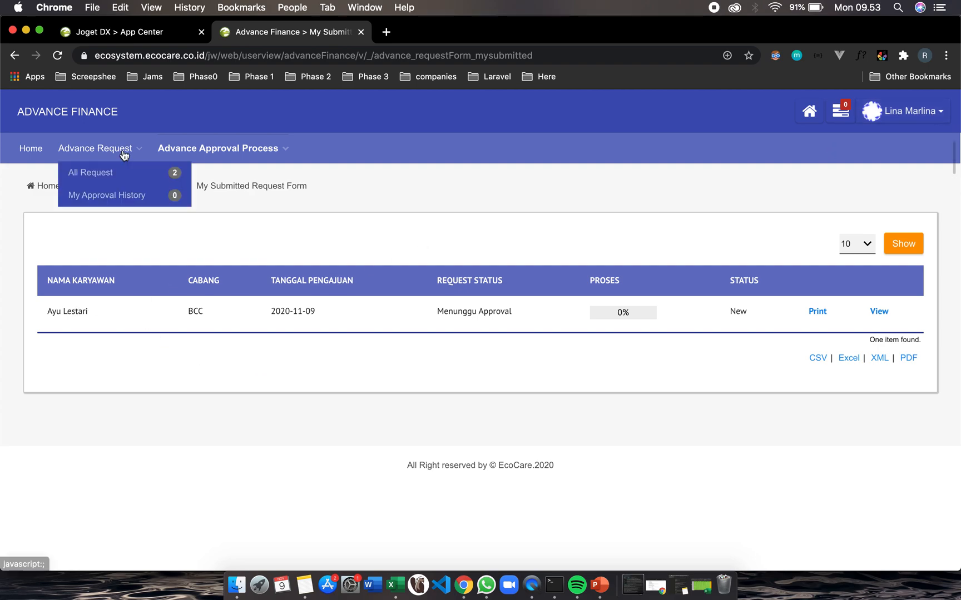
pyautogui.click(57, 56)
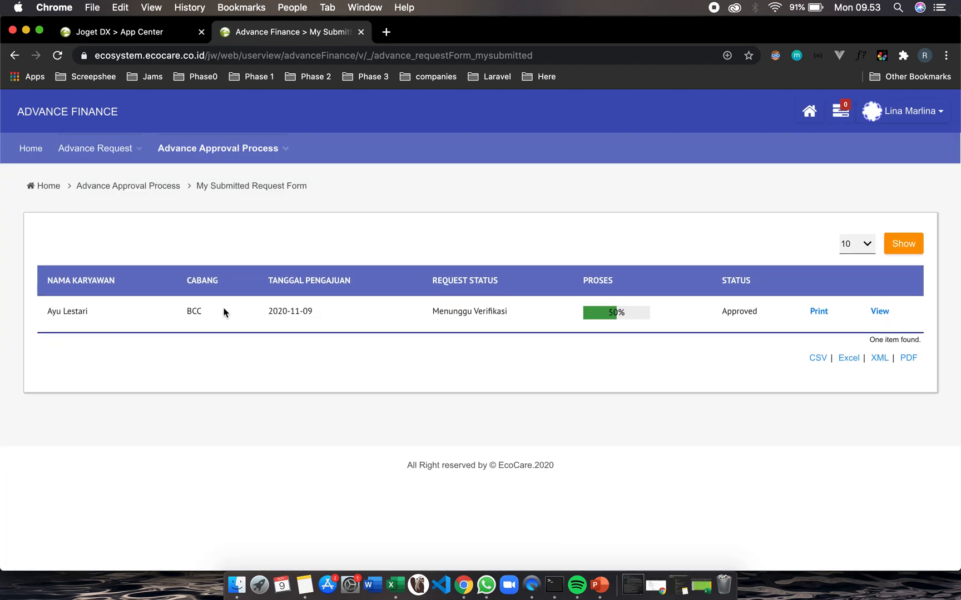
pyautogui.click(617, 313)
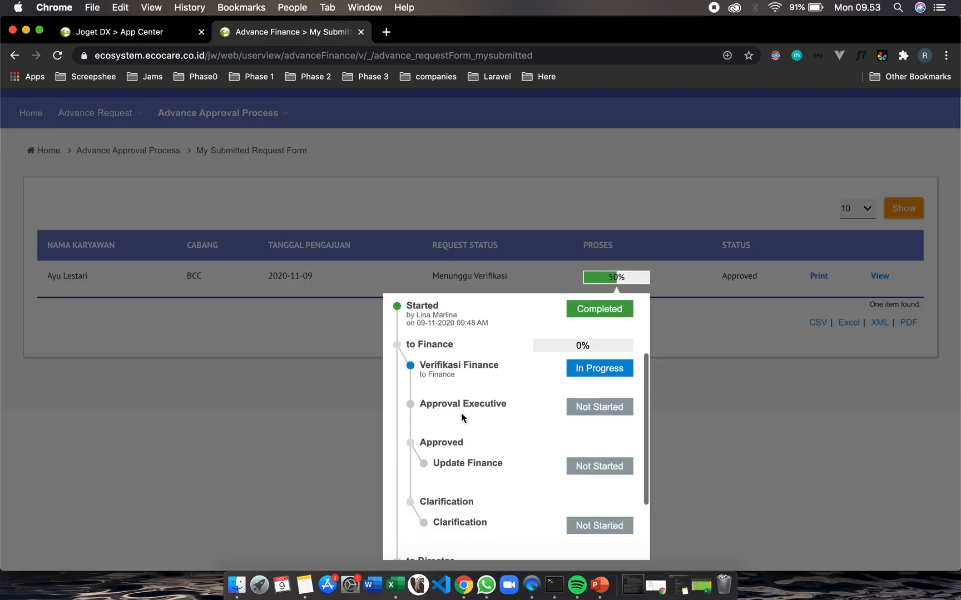
pyautogui.scroll(3, 461, 412)
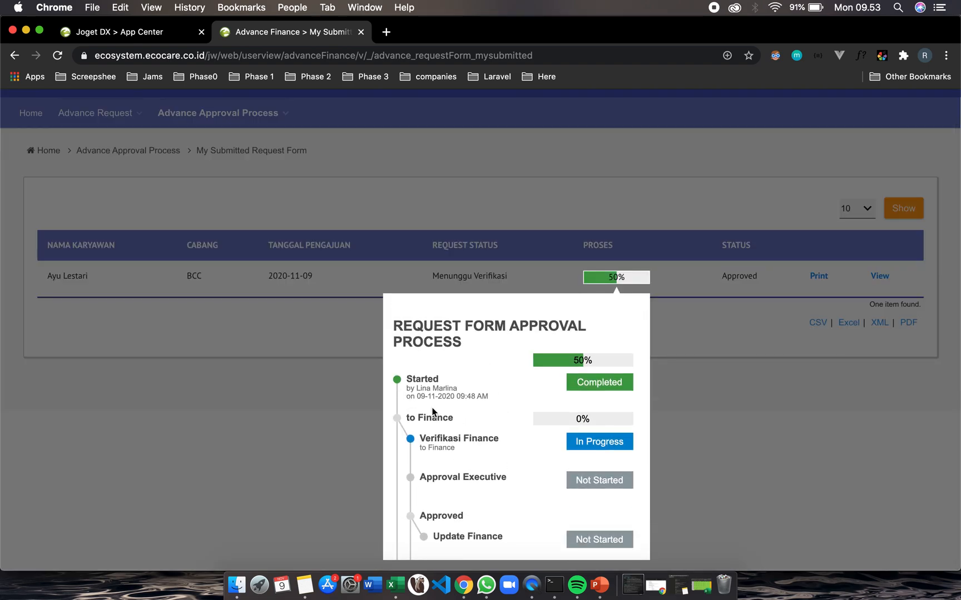
pyautogui.scroll(-1, 448, 412)
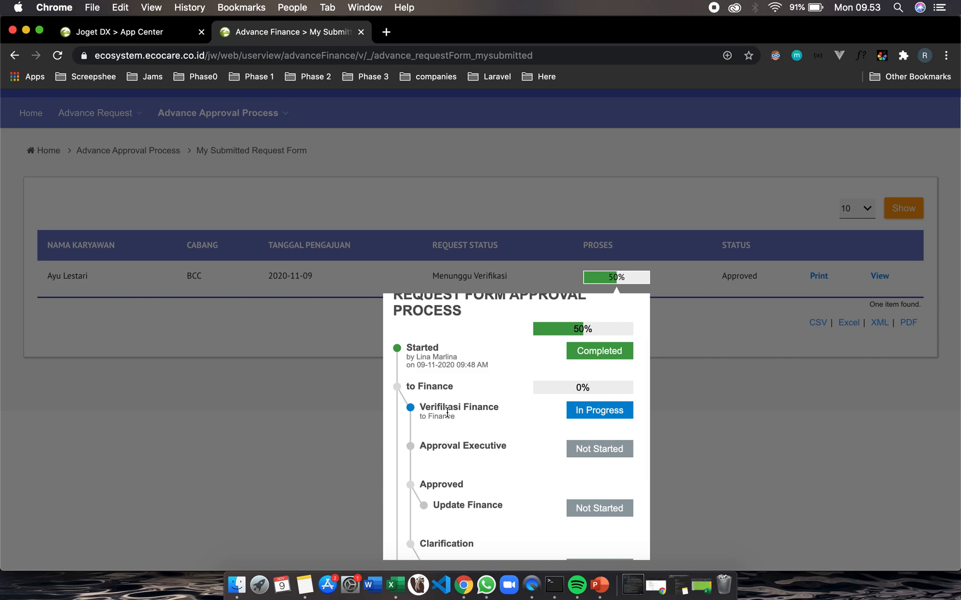
pyautogui.scroll(-2, 543, 374)
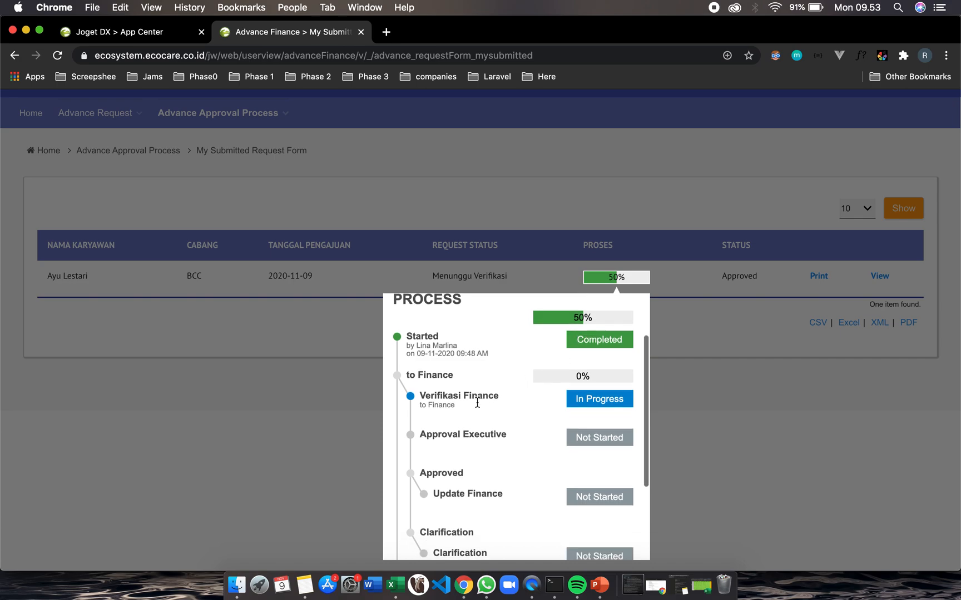
pyautogui.scroll(-3, 543, 375)
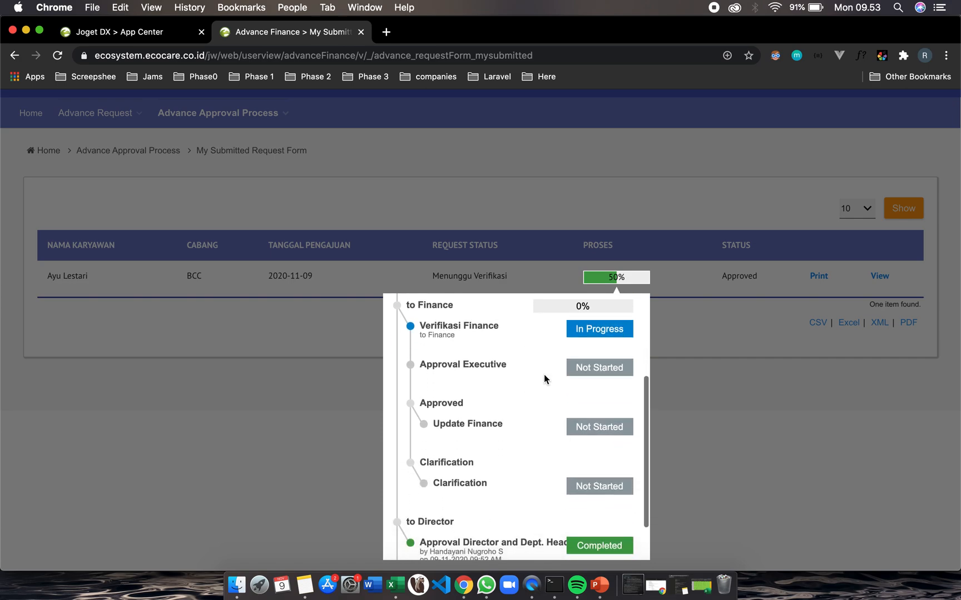
pyautogui.scroll(7, 544, 375)
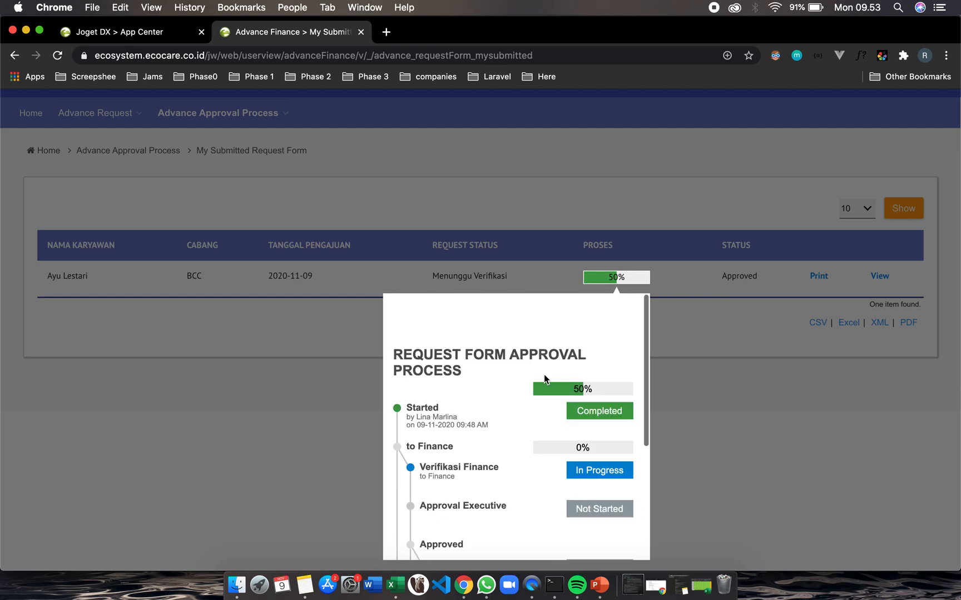
pyautogui.scroll(-2, 485, 412)
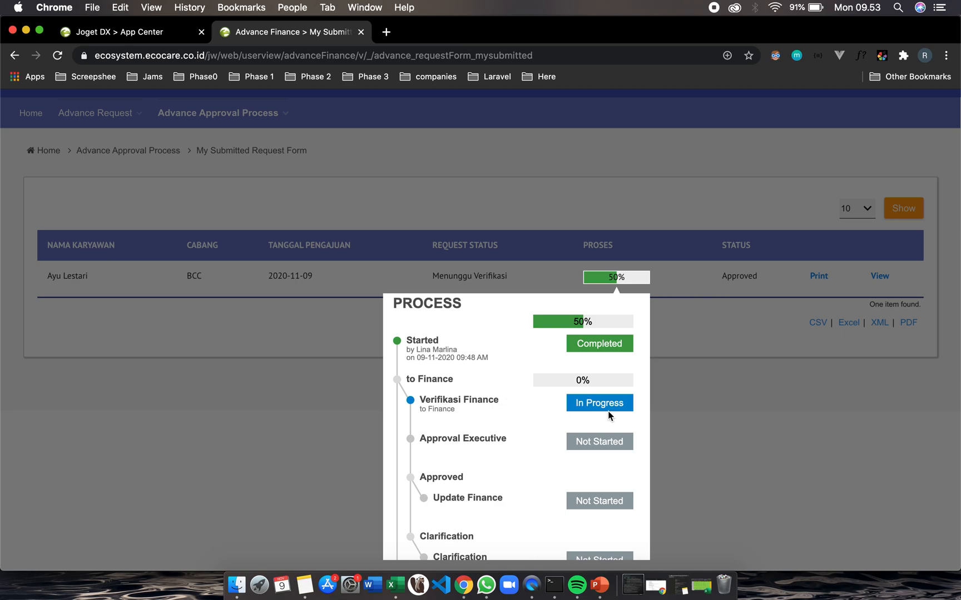
pyautogui.click(700, 410)
pyautogui.hotkey('ctrl', 'Right')
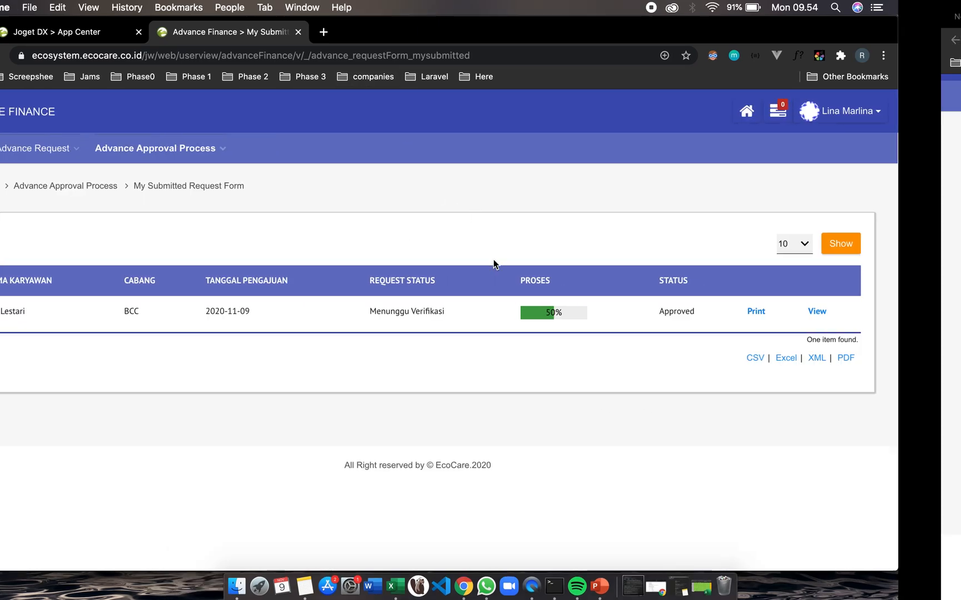
# Log out and log back in with the finance admin account's username and password
pyautogui.scroll(1, 633, 195)
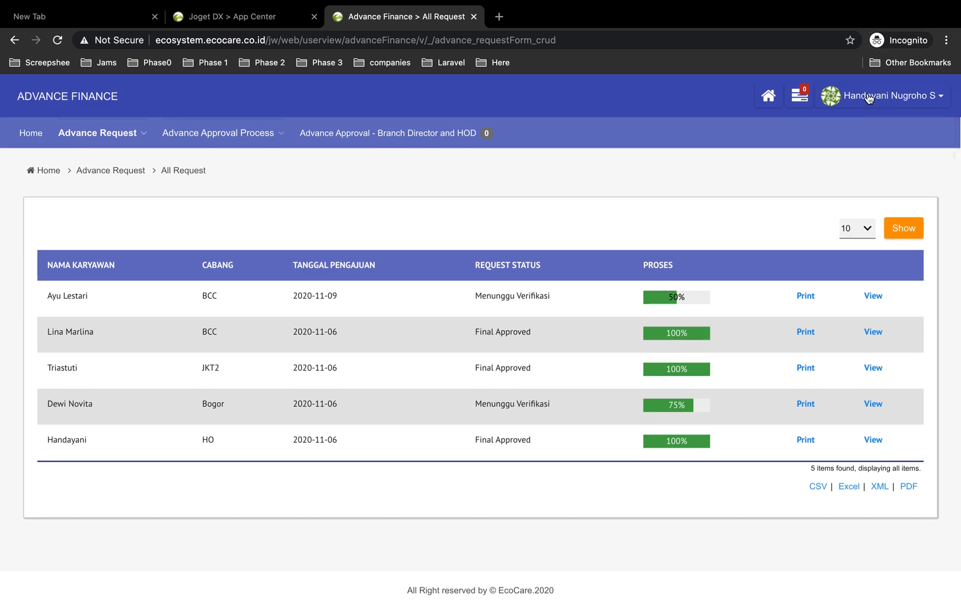
pyautogui.click(870, 96)
pyautogui.click(880, 140)
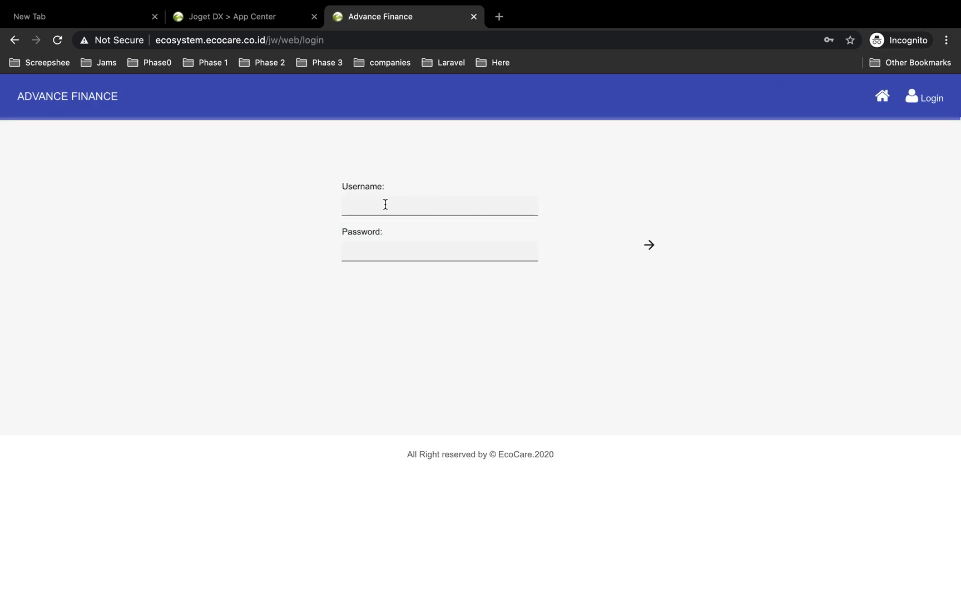
pyautogui.click(386, 205)
pyautogui.click(417, 232)
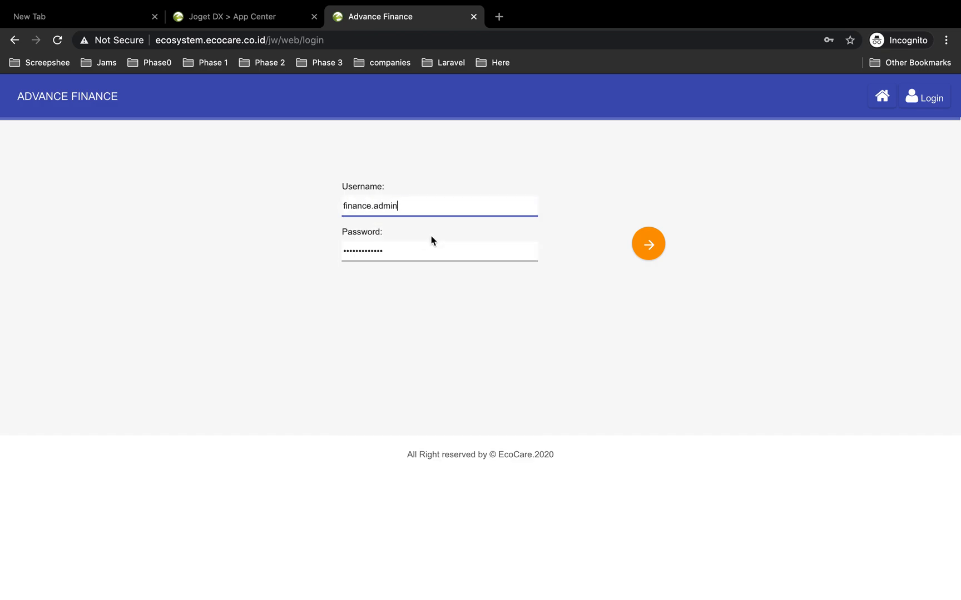
pyautogui.click(647, 243)
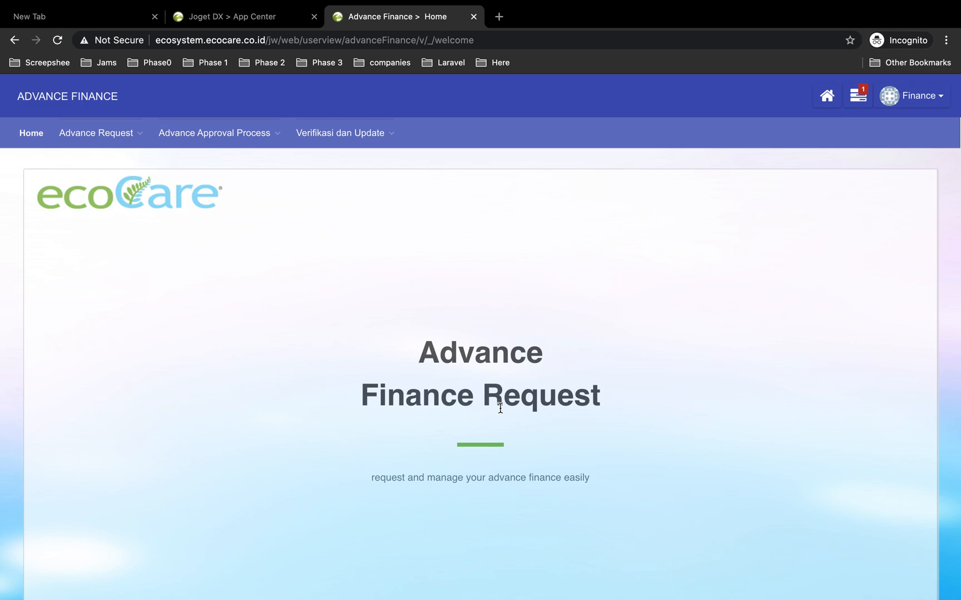
# Open the Verifikasi Finance assignment and review the request details and the director's remark
pyautogui.click(858, 96)
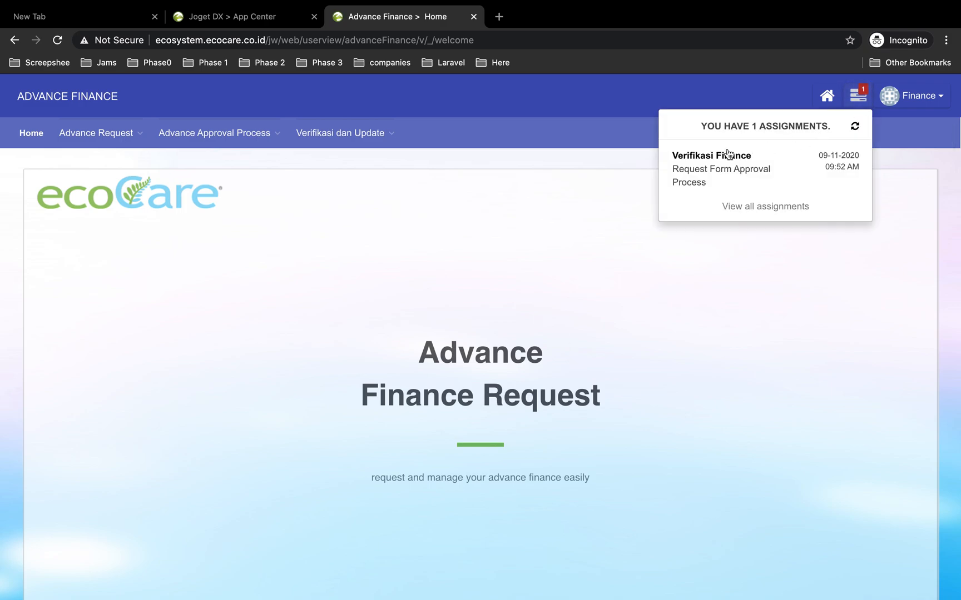
pyautogui.click(699, 168)
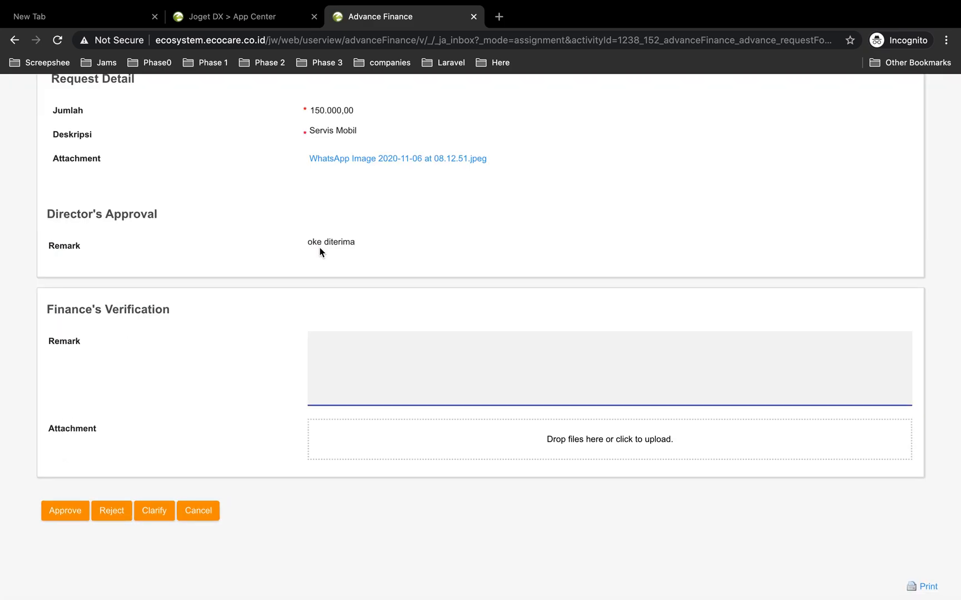
pyautogui.scroll(7, 319, 247)
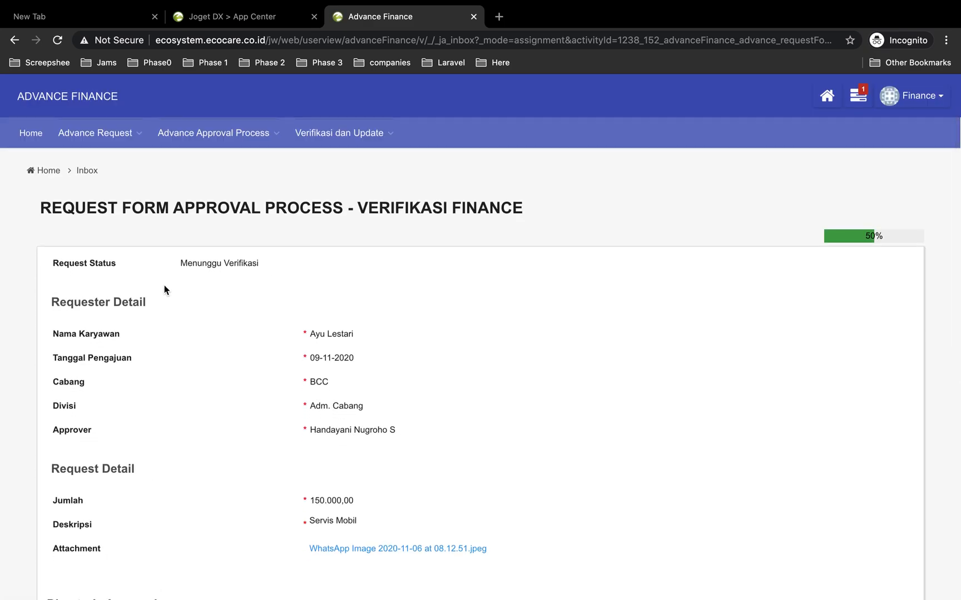
pyautogui.scroll(-5, 321, 337)
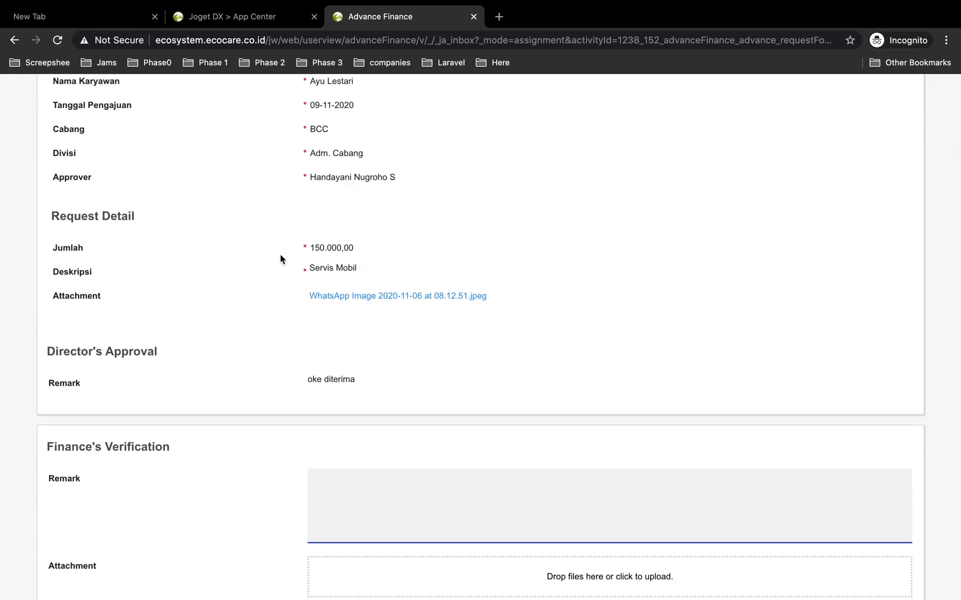
pyautogui.scroll(-1, 159, 368)
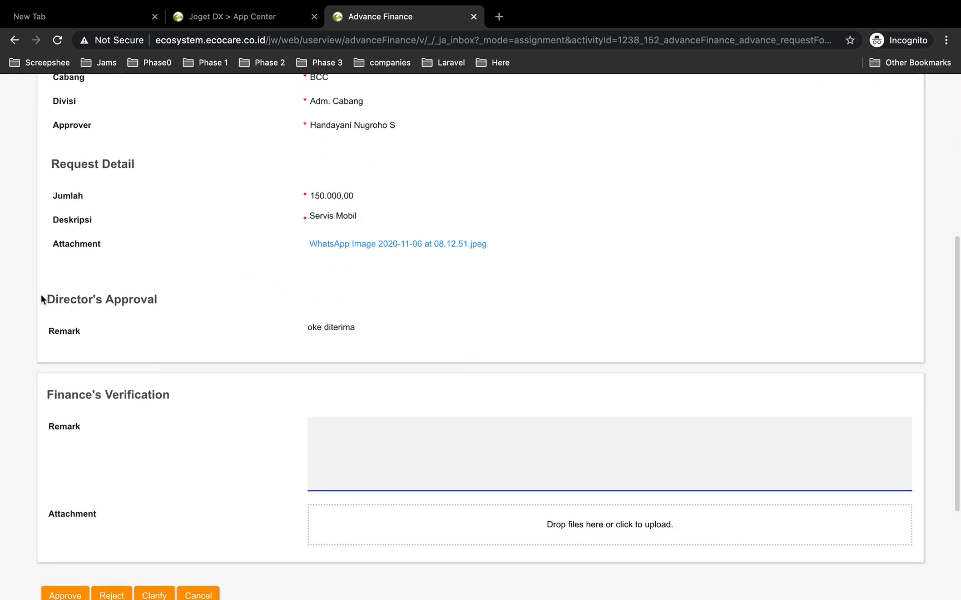
pyautogui.moveTo(47, 299); pyautogui.dragTo(170, 304)
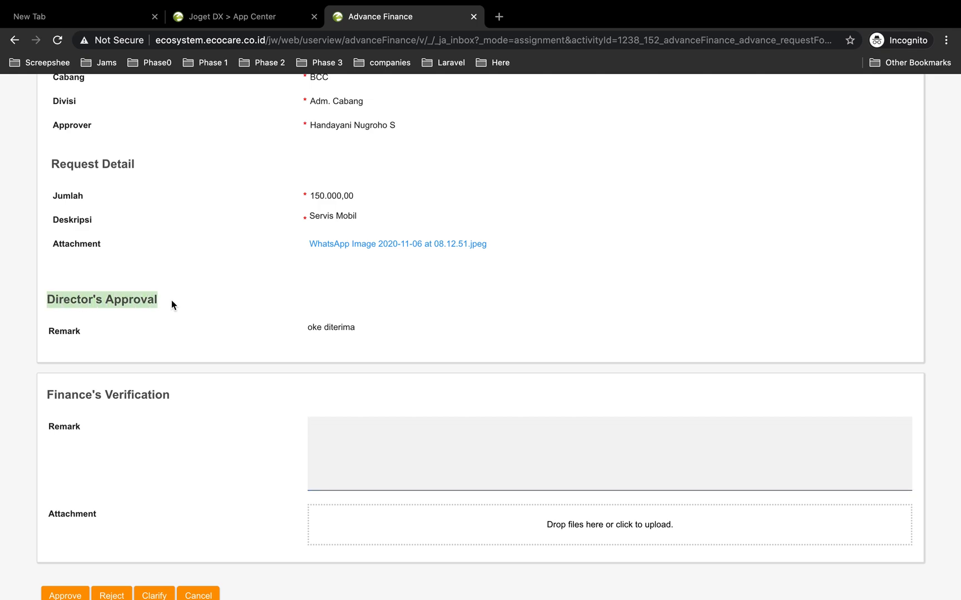
pyautogui.moveTo(311, 128); pyautogui.dragTo(372, 134)
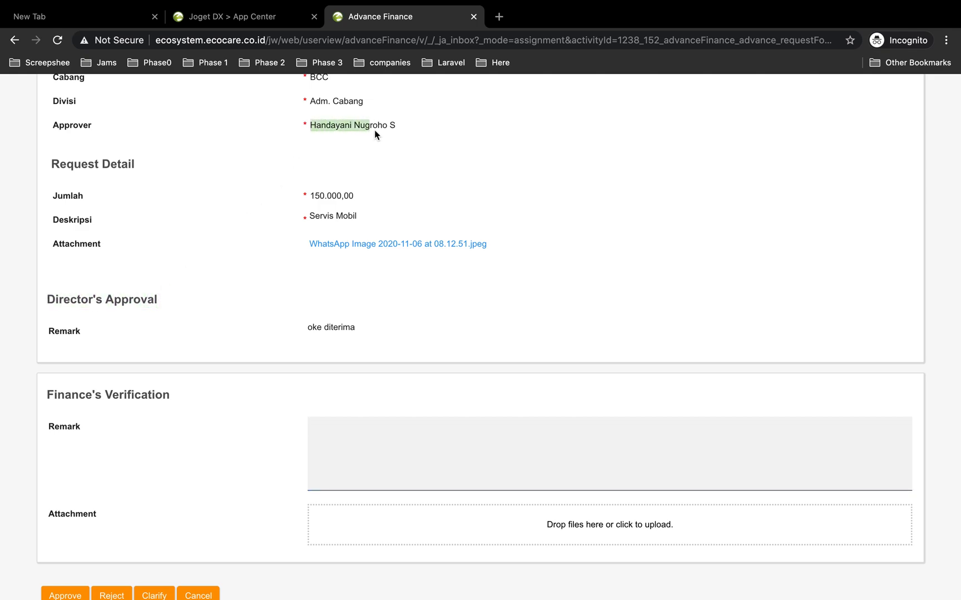
pyautogui.moveTo(306, 328); pyautogui.dragTo(366, 332)
pyautogui.scroll(-3, 183, 421)
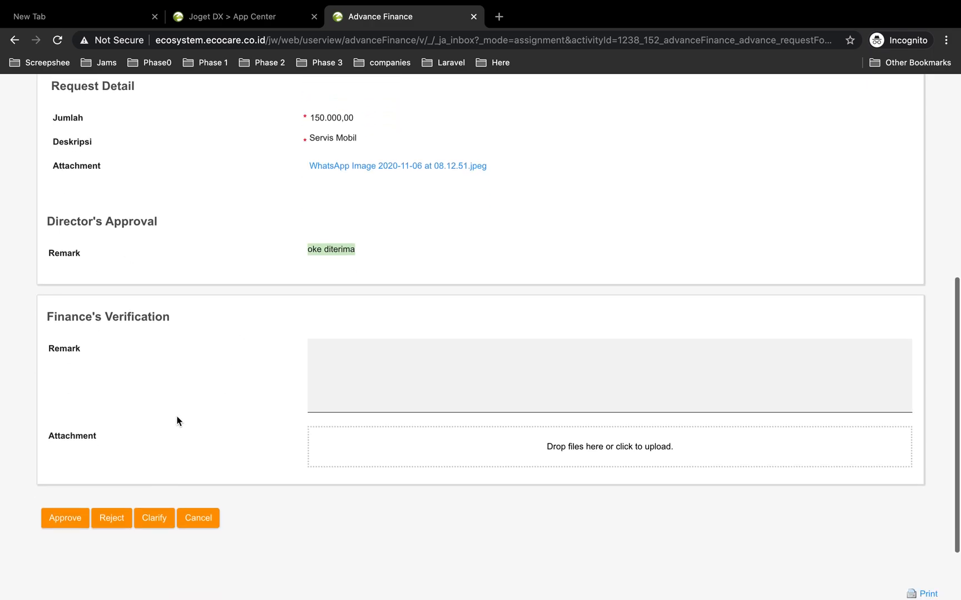
# Enter the finance remark baik bu and attach the file WhatsApp Image 2020-11-06 at 08.12.51.jpeg
pyautogui.click(337, 352)
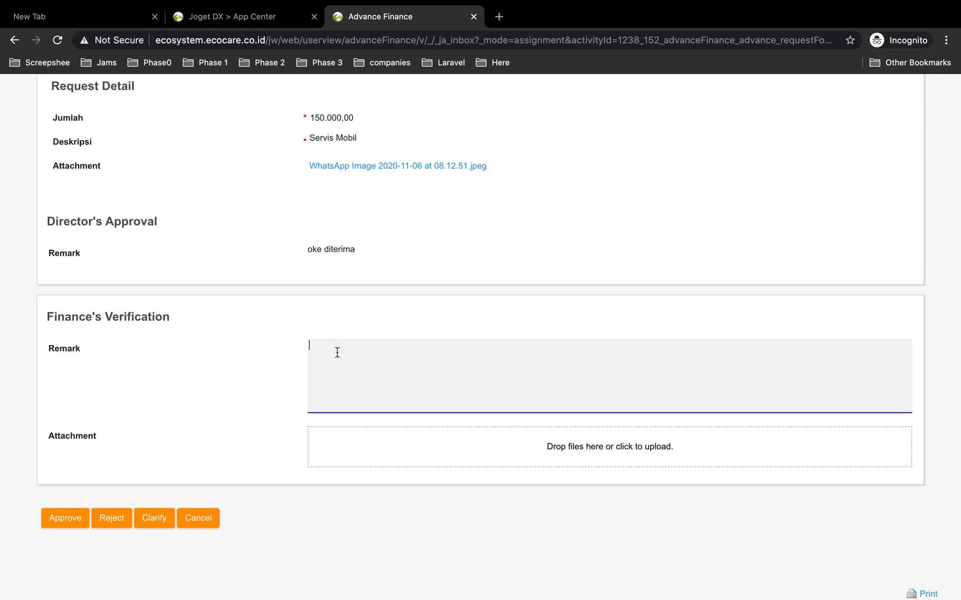
pyautogui.write('baik bu')
pyautogui.click(578, 448)
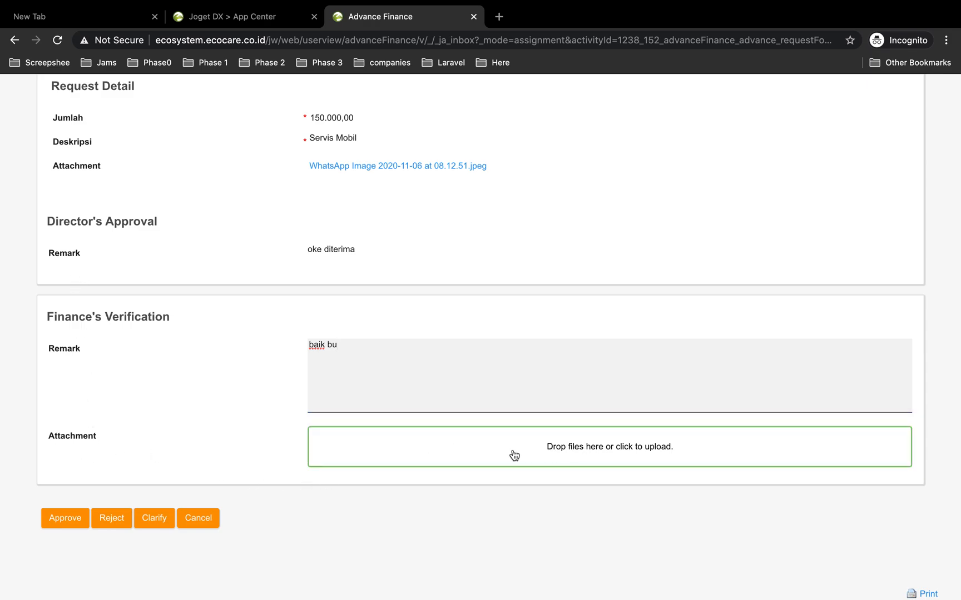
pyautogui.click(356, 47)
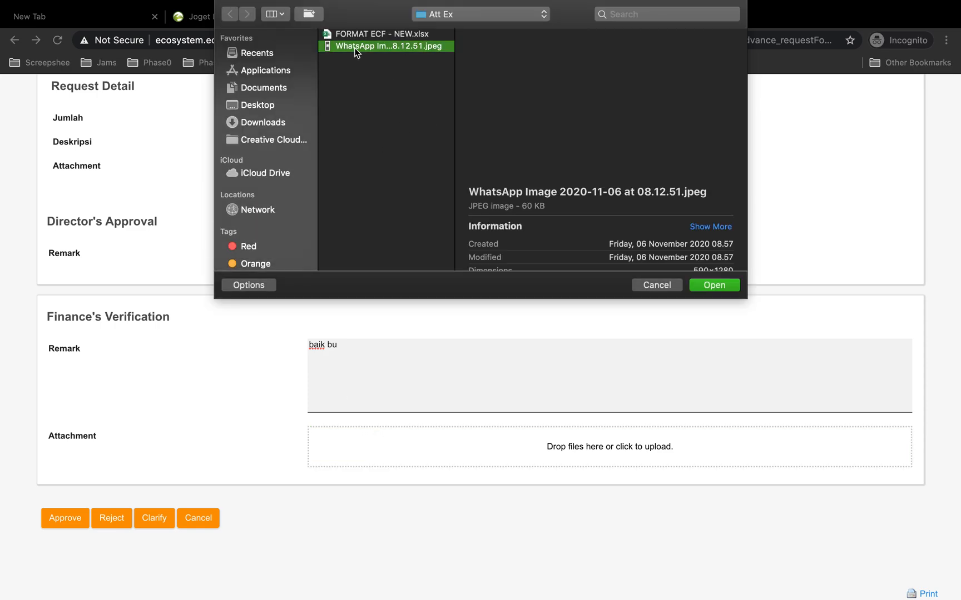
pyautogui.click(712, 285)
pyautogui.scroll(-3, 306, 428)
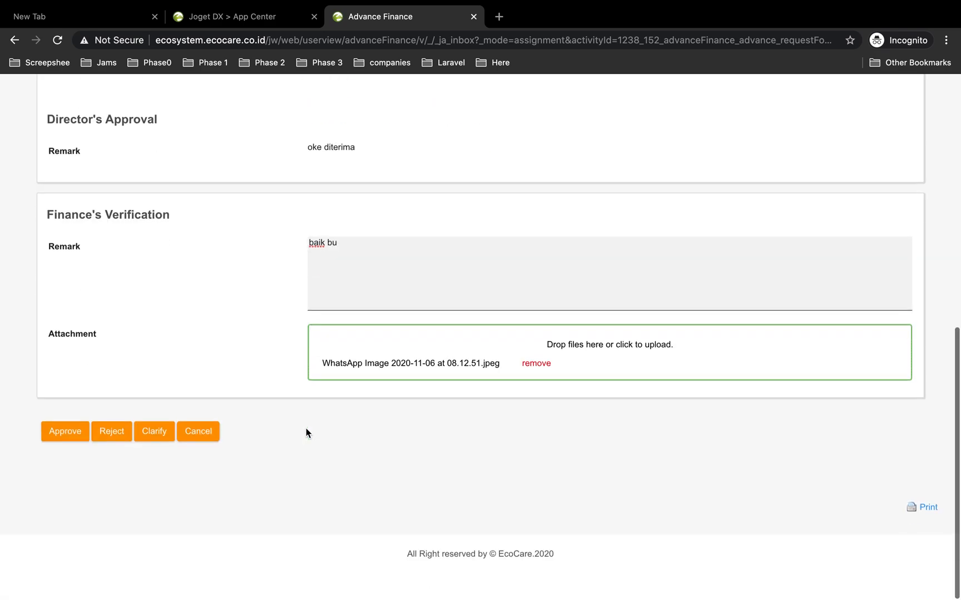
# Approve the finance verification and open the All Request list
pyautogui.click(68, 433)
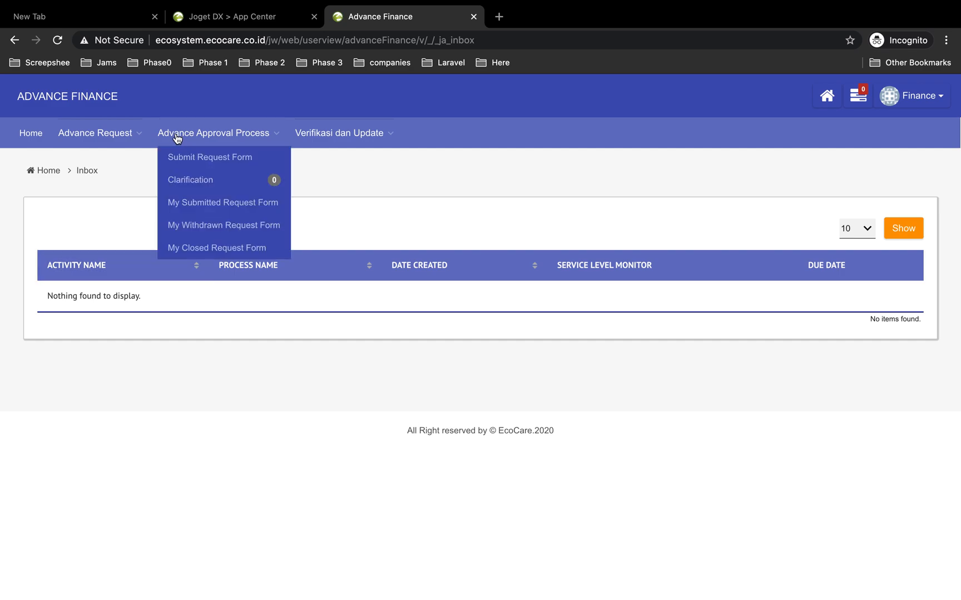
pyautogui.moveTo(123, 139)
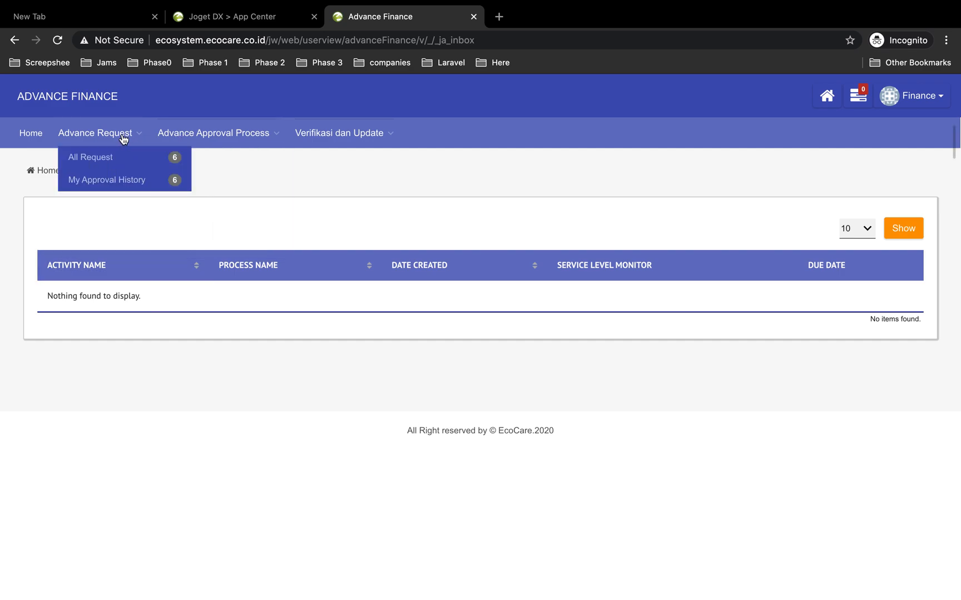
pyautogui.click(108, 163)
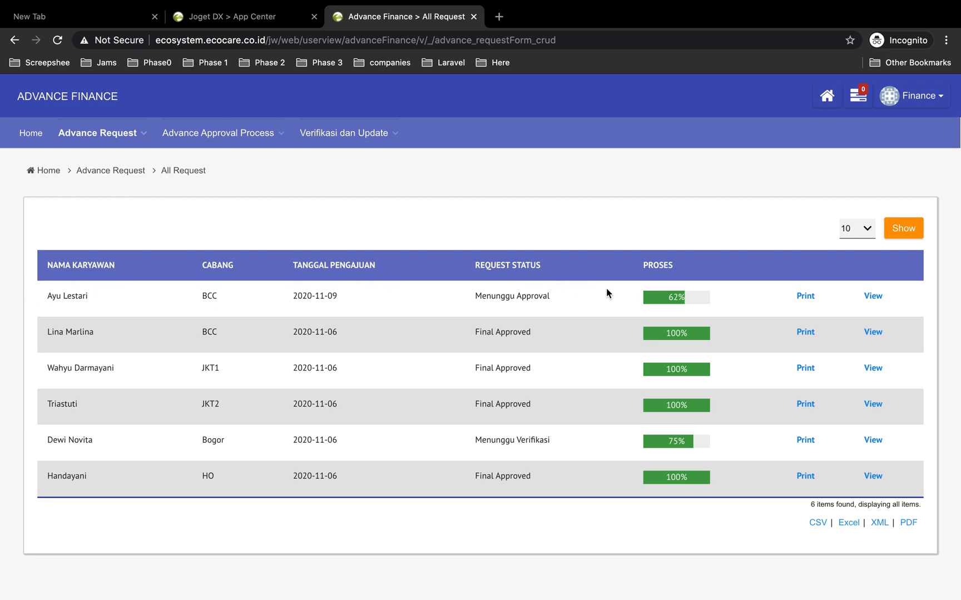
# Inspect the approval process progress of the newest request dated 2020-11-09
pyautogui.click(679, 301)
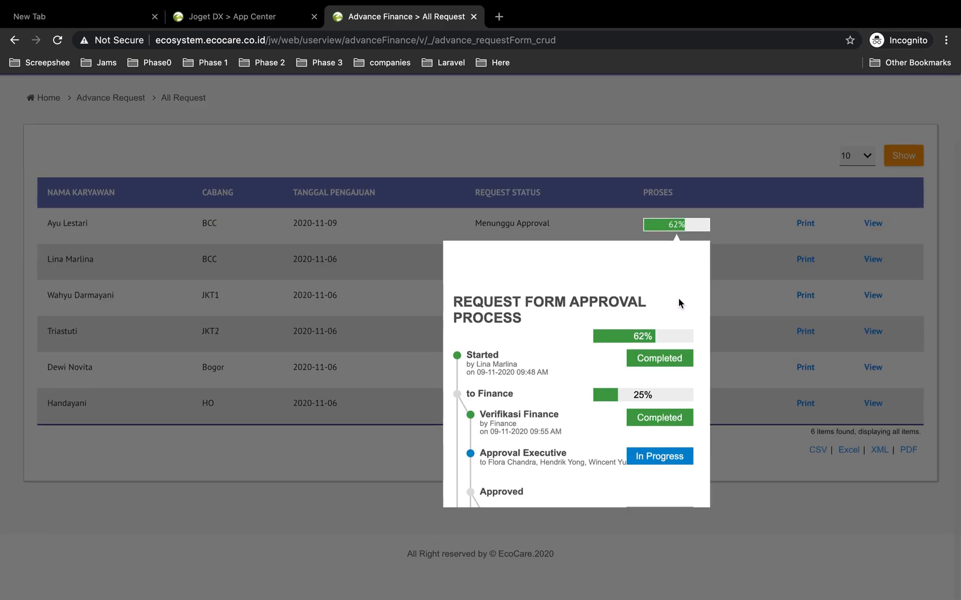
pyautogui.scroll(-1, 492, 360)
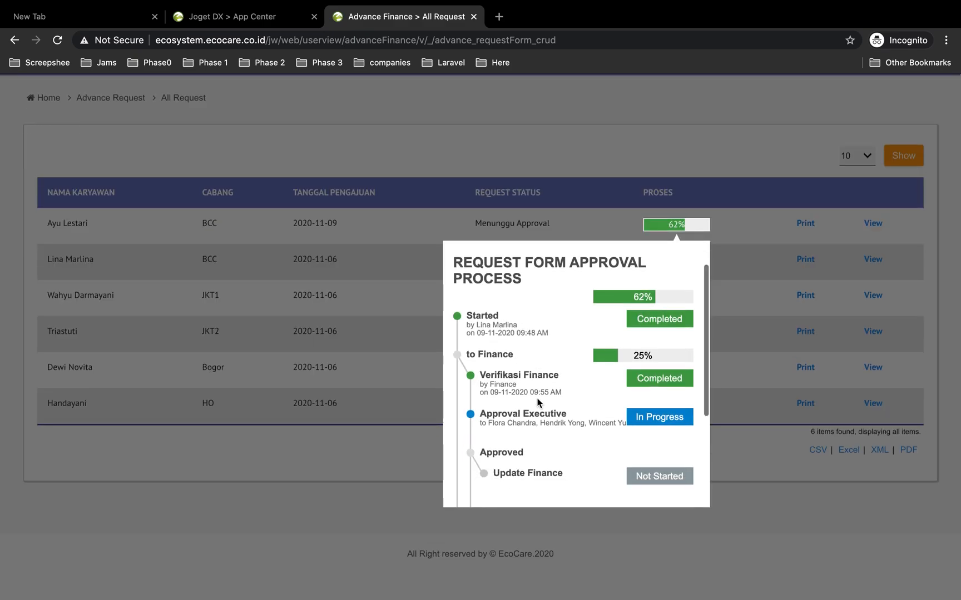
pyautogui.scroll(-1, 560, 389)
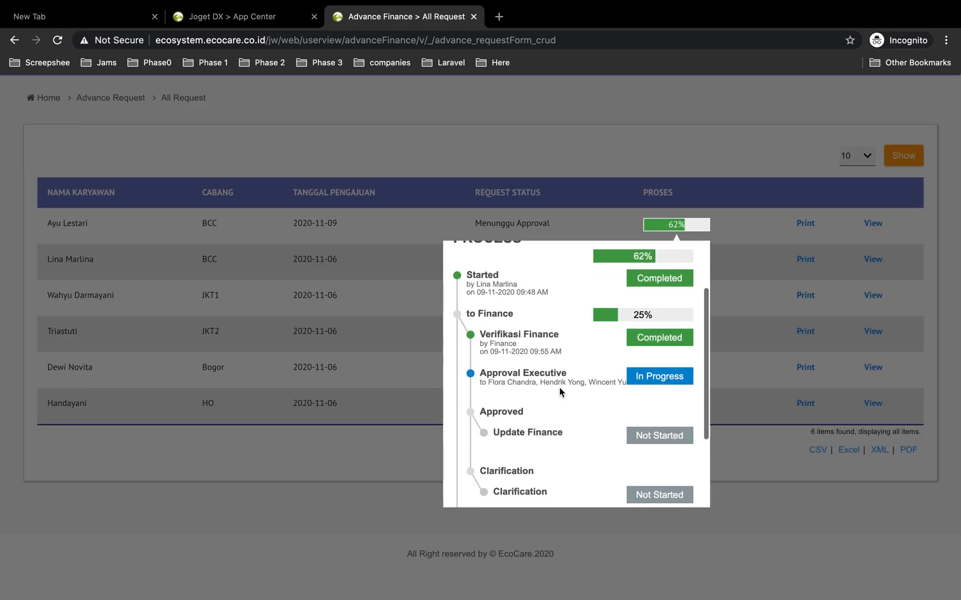
pyautogui.scroll(-1, 505, 401)
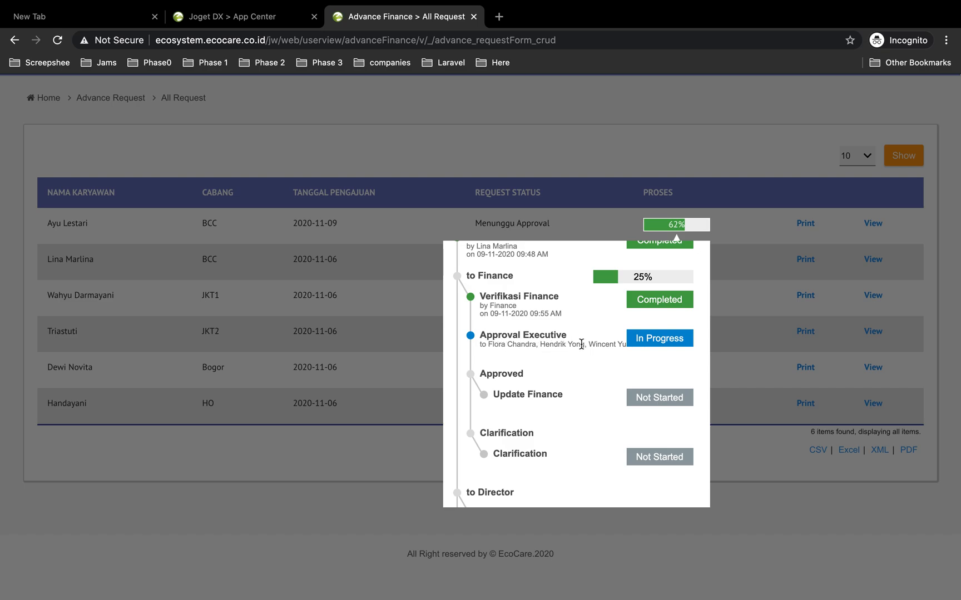
pyautogui.click(721, 141)
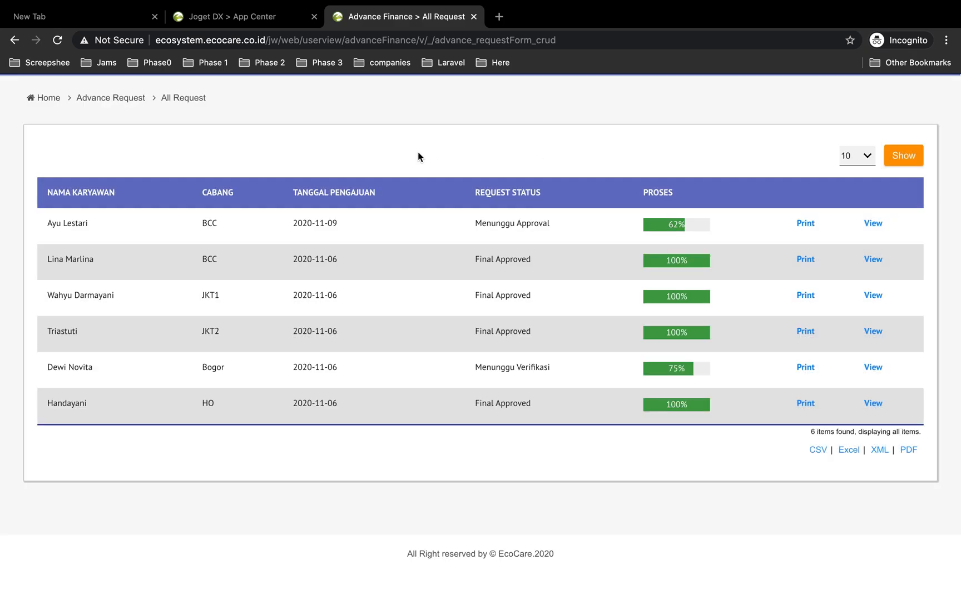
# Switch to the requester window, refresh and inspect the submitted request's approval progress, then switch back
pyautogui.hotkey('ctrl', 'Left')
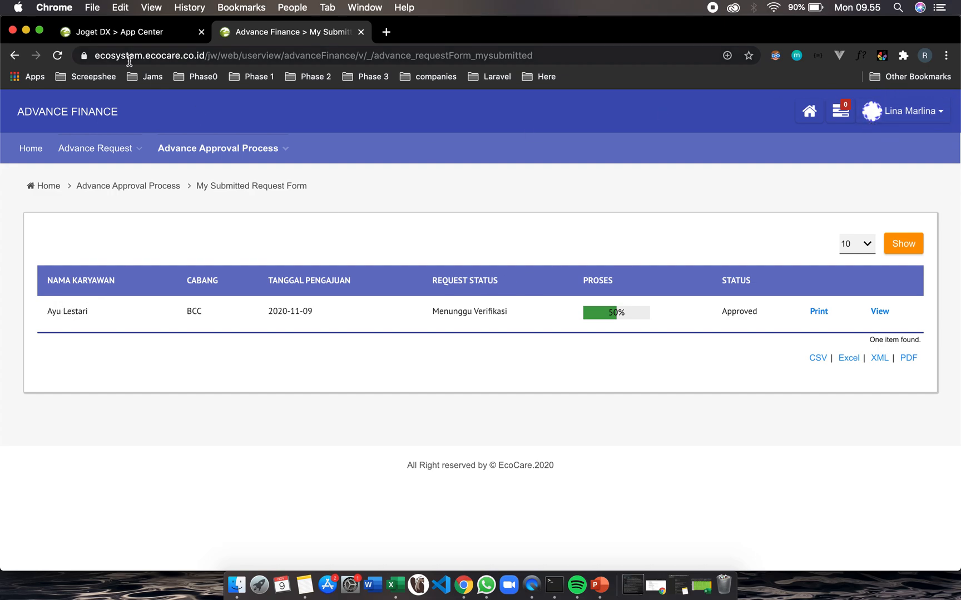
pyautogui.click(57, 55)
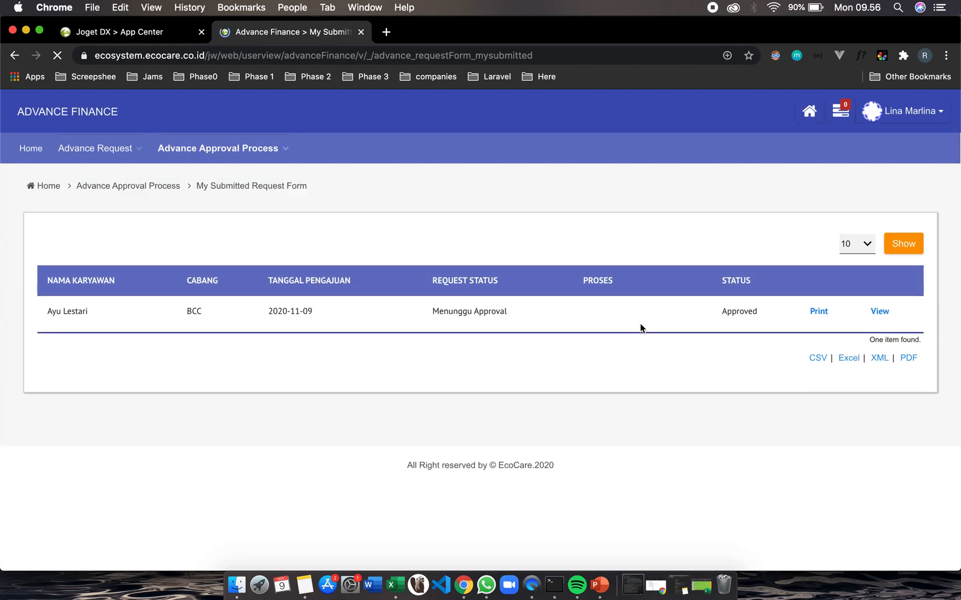
pyautogui.click(608, 318)
pyautogui.scroll(-3, 588, 487)
pyautogui.scroll(-5, 588, 485)
pyautogui.click(750, 479)
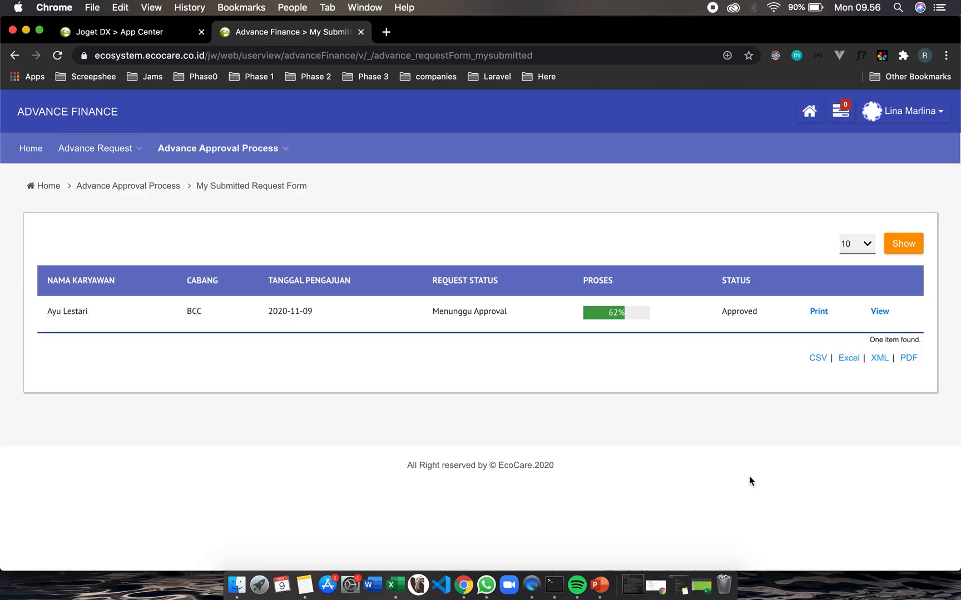
pyautogui.hotkey('ctrl', 'Right')
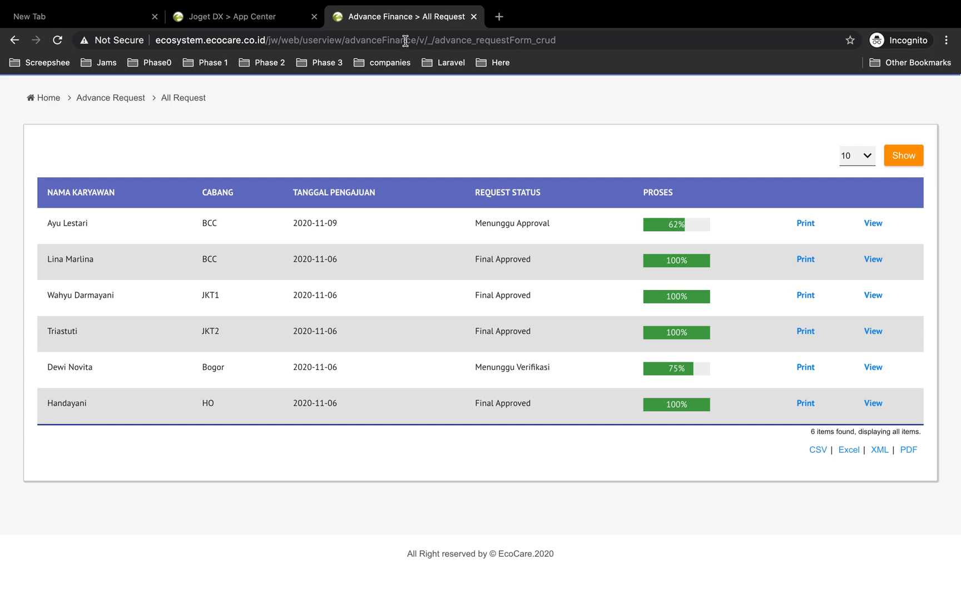
# Log out and log back in with the executive approver's saved username and password
pyautogui.scroll(3, 631, 108)
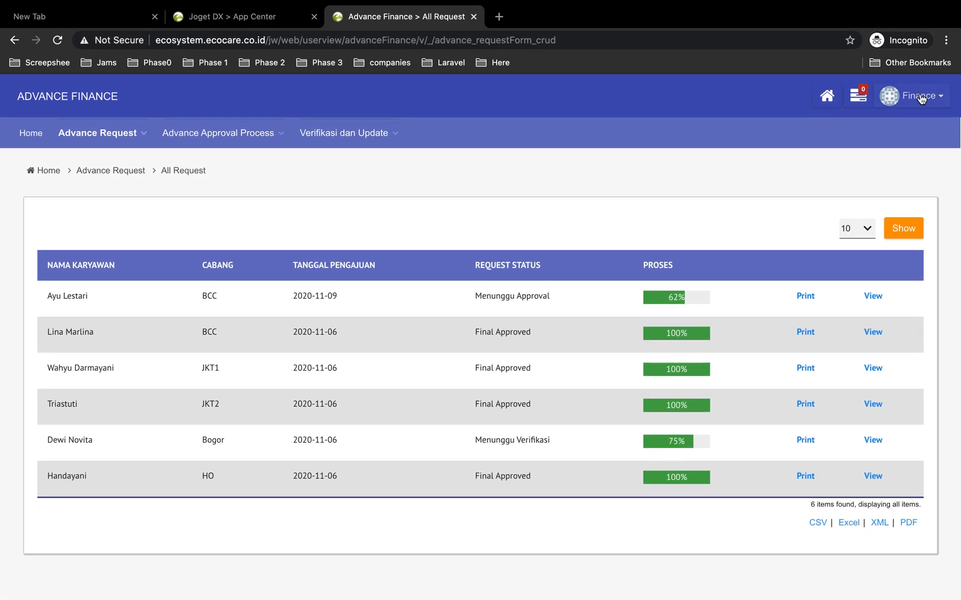
pyautogui.click(918, 96)
pyautogui.click(884, 140)
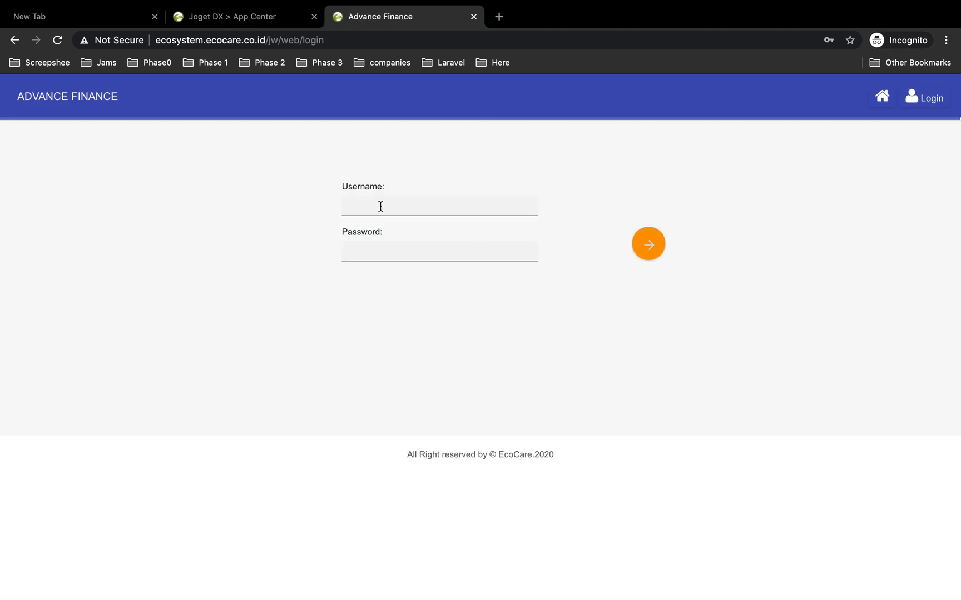
pyautogui.click(380, 206)
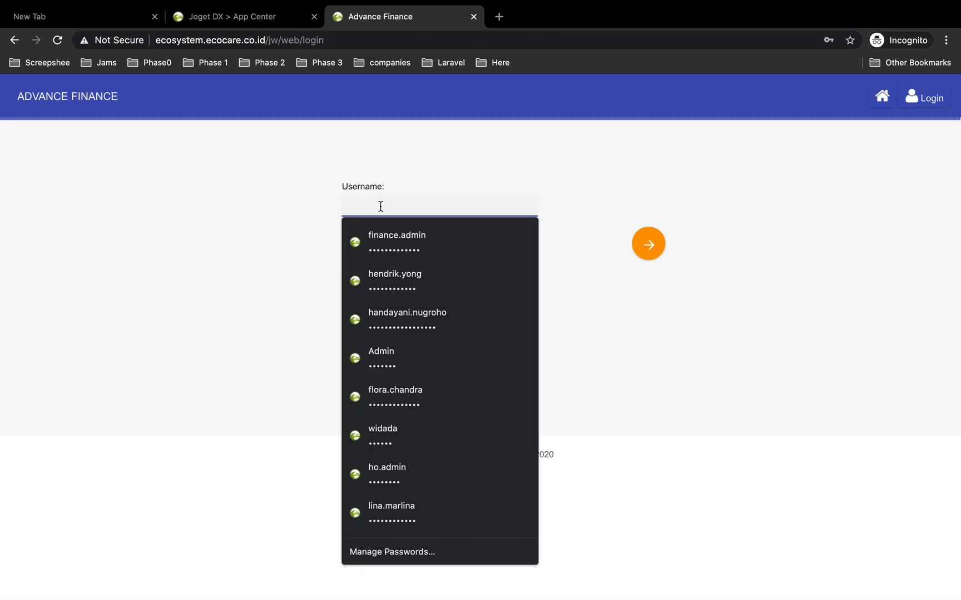
pyautogui.click(404, 281)
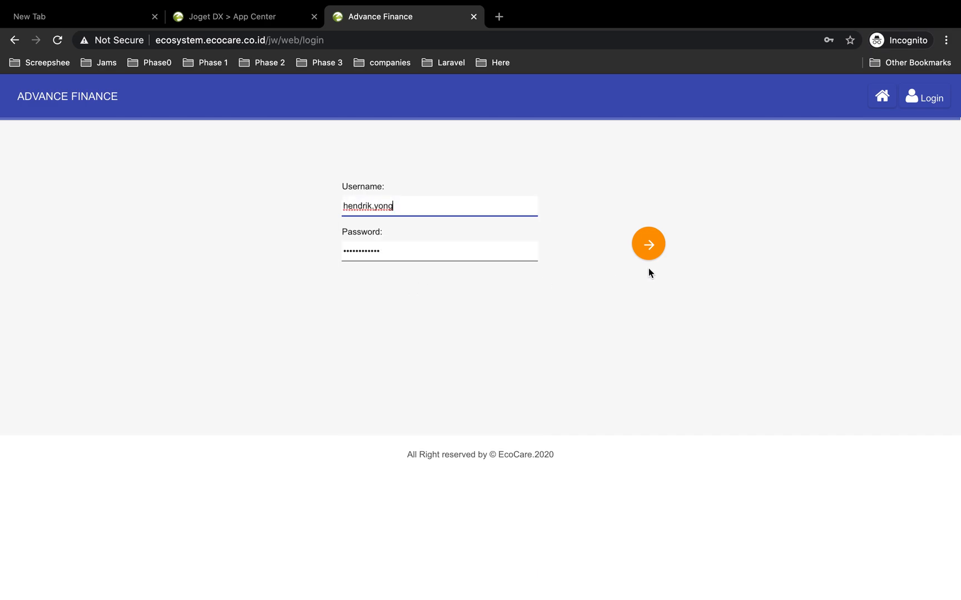
pyautogui.click(656, 239)
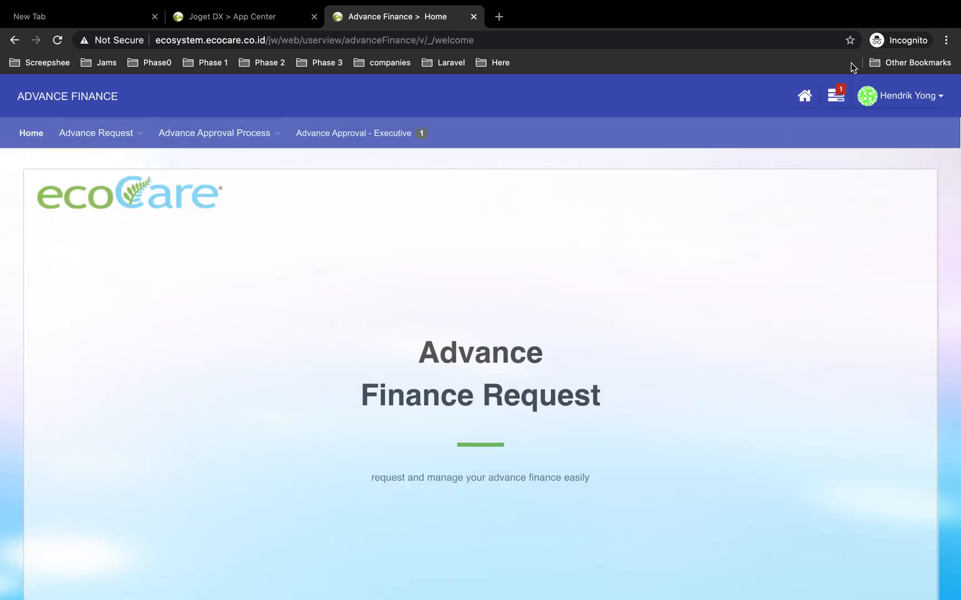
# Open the Approval Executive assignment, enter the remark oke and approve it
pyautogui.click(843, 100)
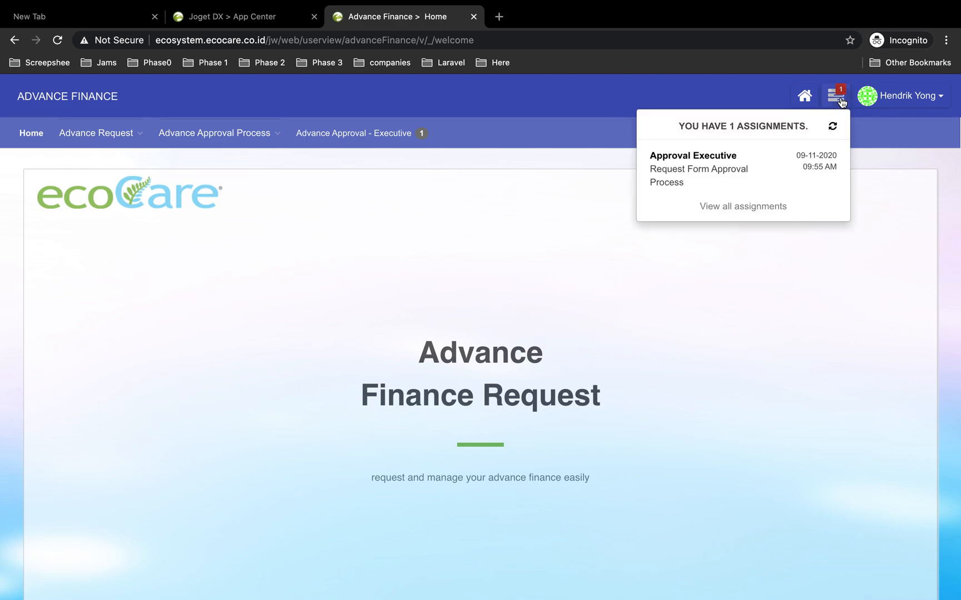
pyautogui.click(701, 173)
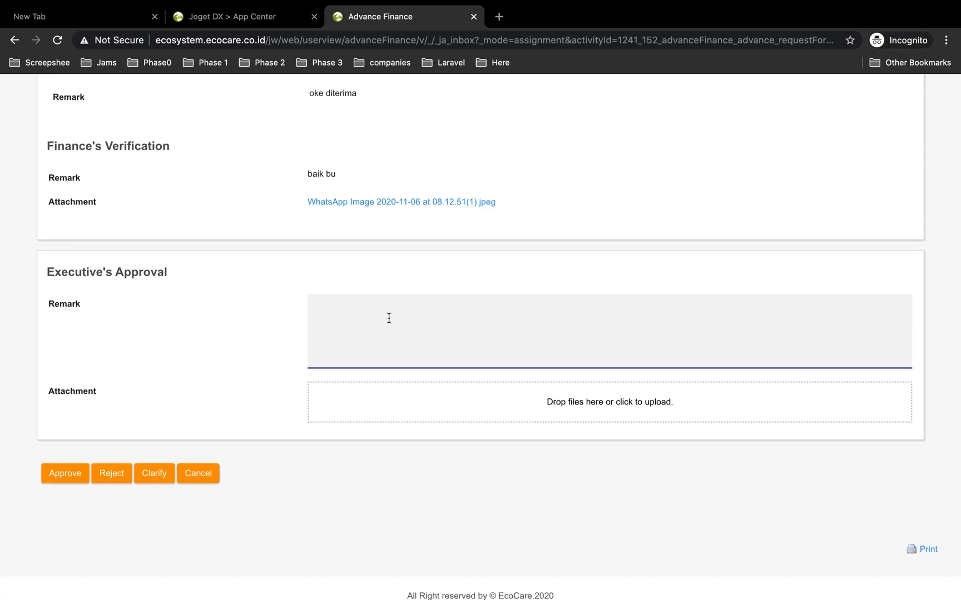
pyautogui.write('oke')
pyautogui.click(67, 480)
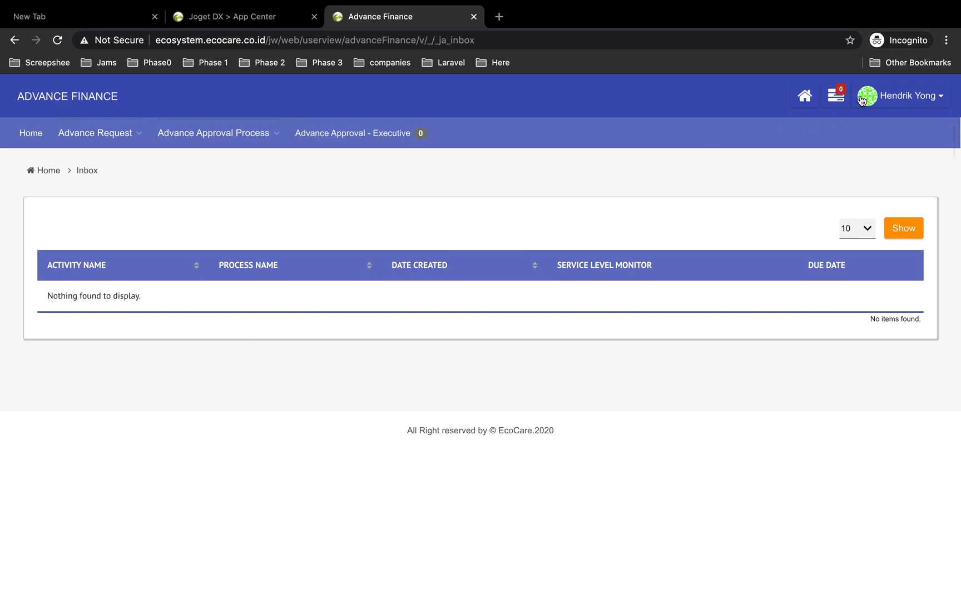
# Refresh the requester window, inspect the request's approval process progress, then switch back
pyautogui.moveTo(276, 148)
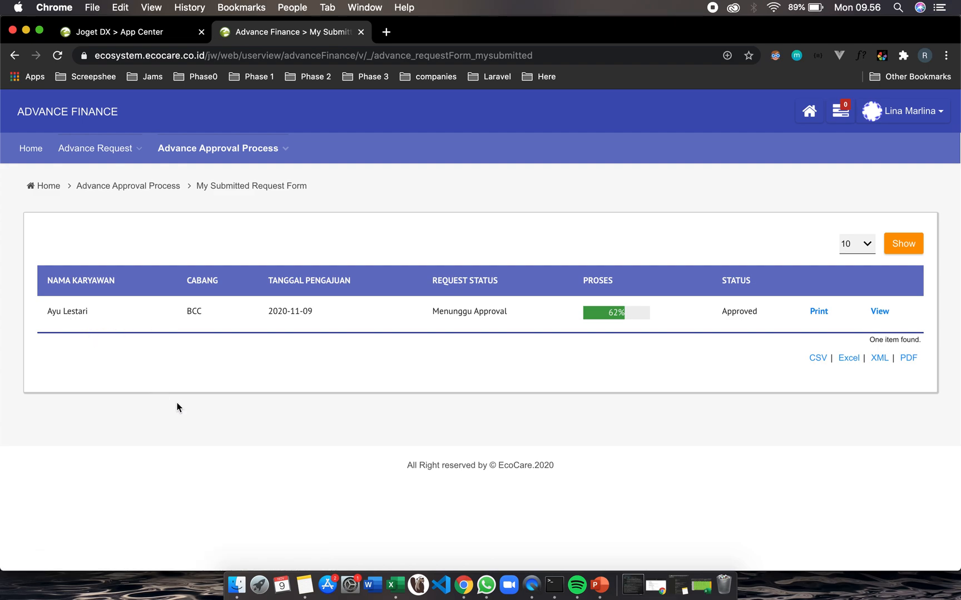
pyautogui.press('super+r')
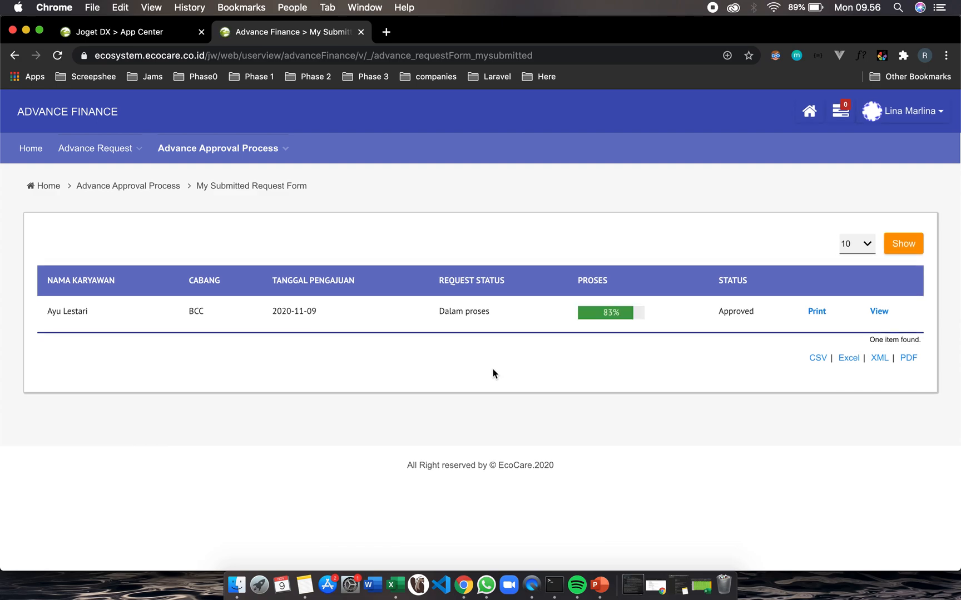
pyautogui.click(610, 315)
pyautogui.scroll(-3, 504, 397)
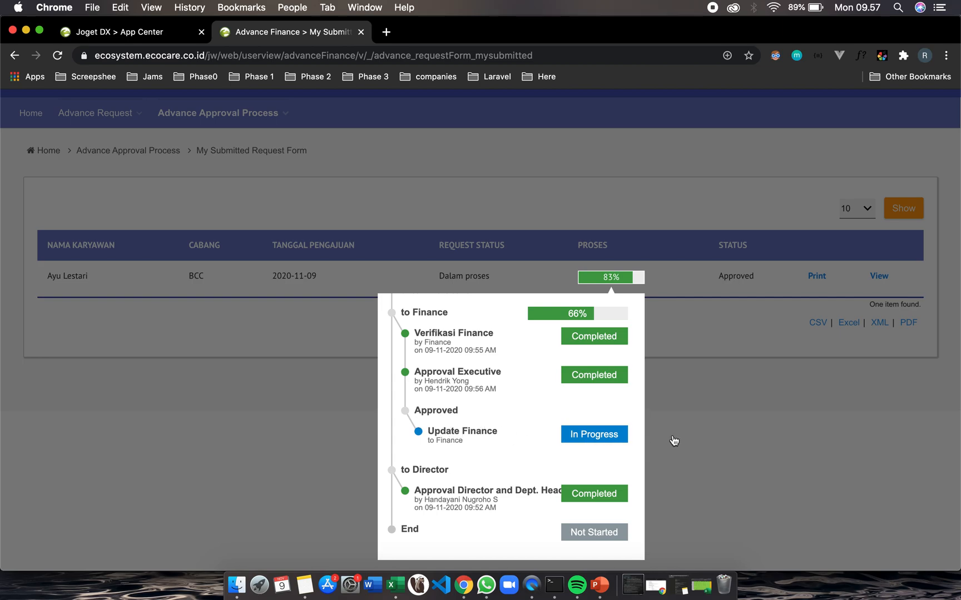
pyautogui.hotkey('ctrl', 'Right')
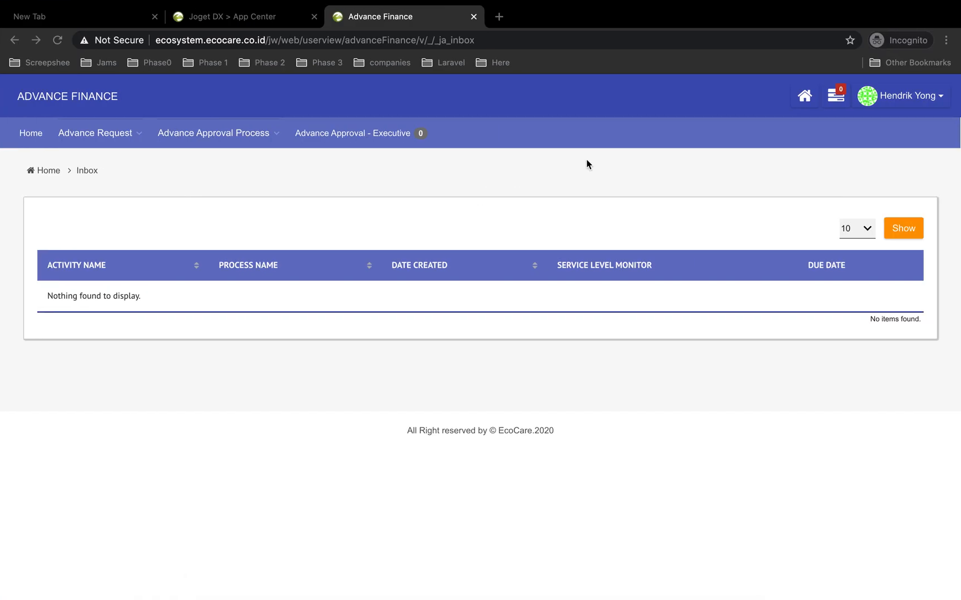
# Log out and log back in with the finance admin account's saved username and password
pyautogui.click(933, 98)
pyautogui.click(885, 139)
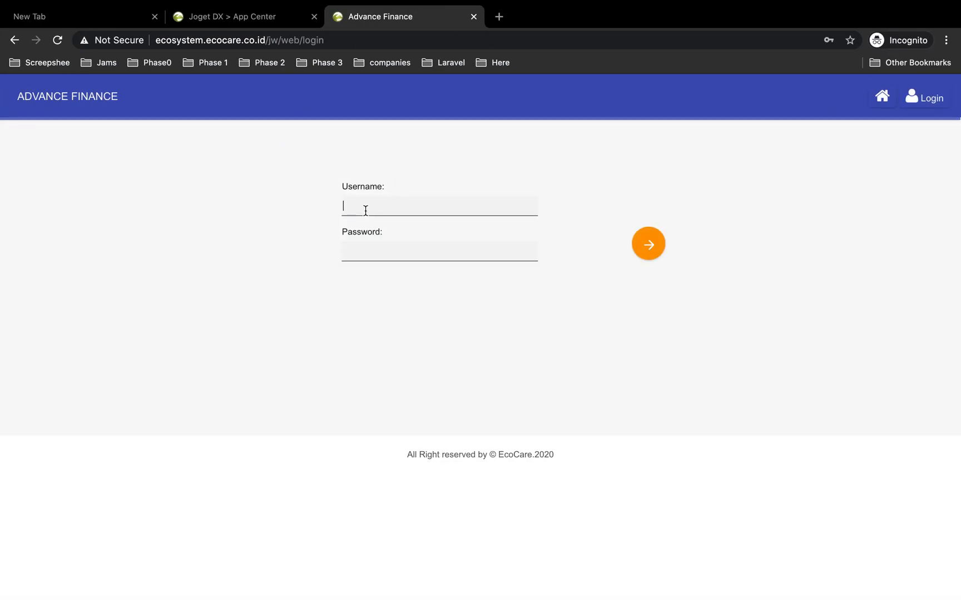
pyautogui.write('fi')
pyautogui.click(412, 238)
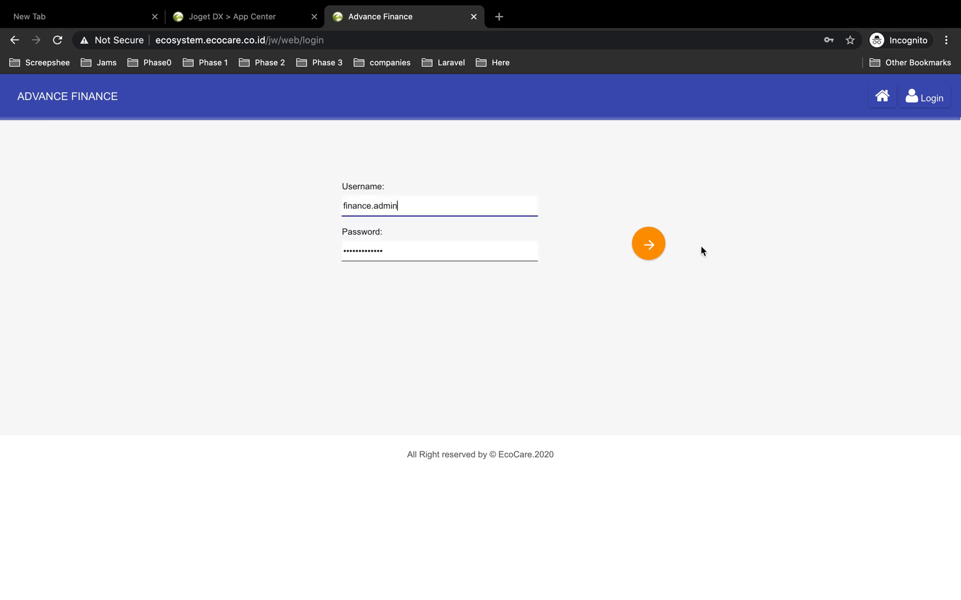
pyautogui.click(632, 245)
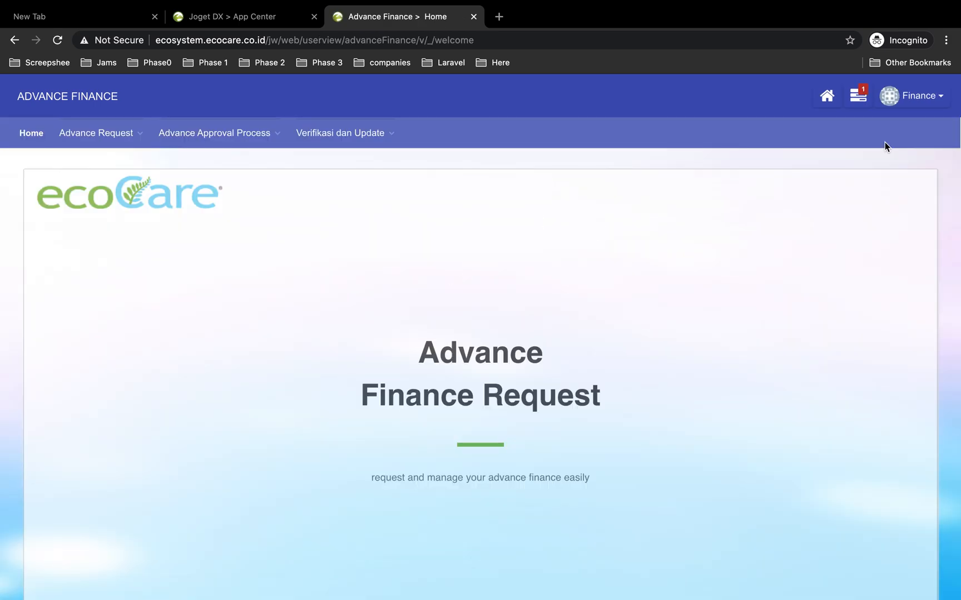
# Open the Update Finance assignment and enter the remark baik pak segera diproses
pyautogui.click(858, 95)
pyautogui.click(716, 177)
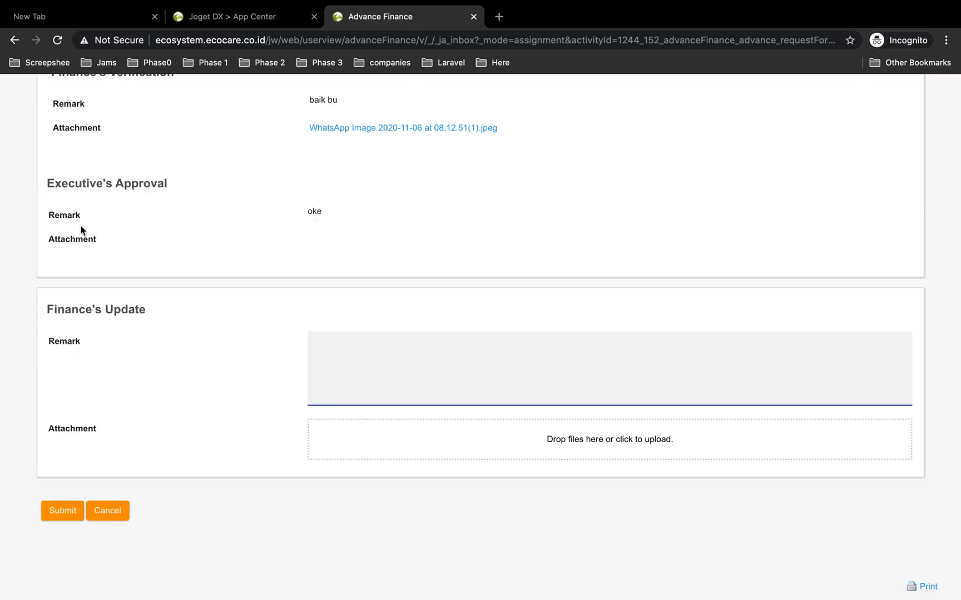
pyautogui.scroll(1, 329, 214)
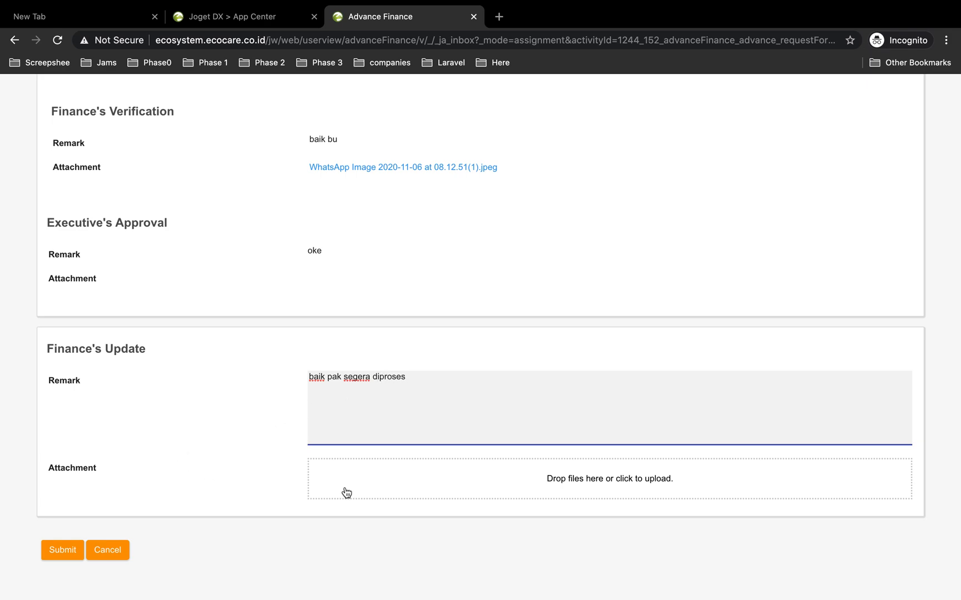
# Attach the file WhatsApp Image 2020-11-06 at 08.12.51.jpeg and submit the finance update
pyautogui.click(422, 492)
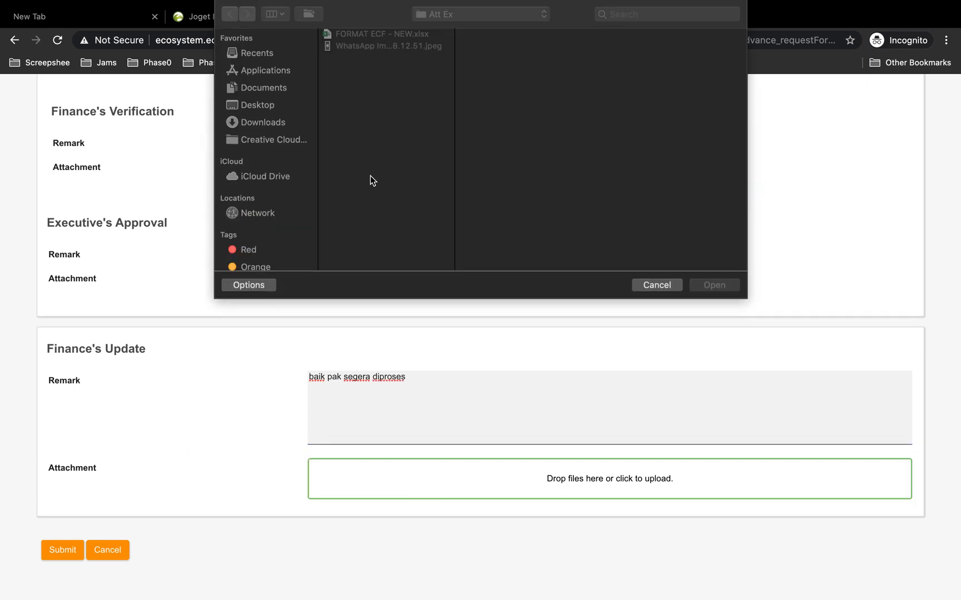
pyautogui.click(358, 48)
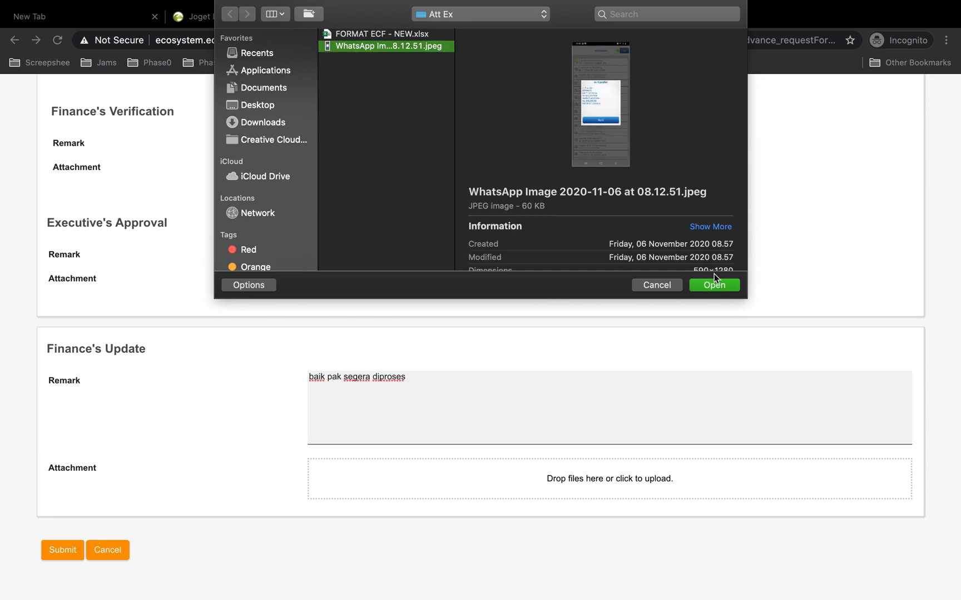
pyautogui.click(729, 286)
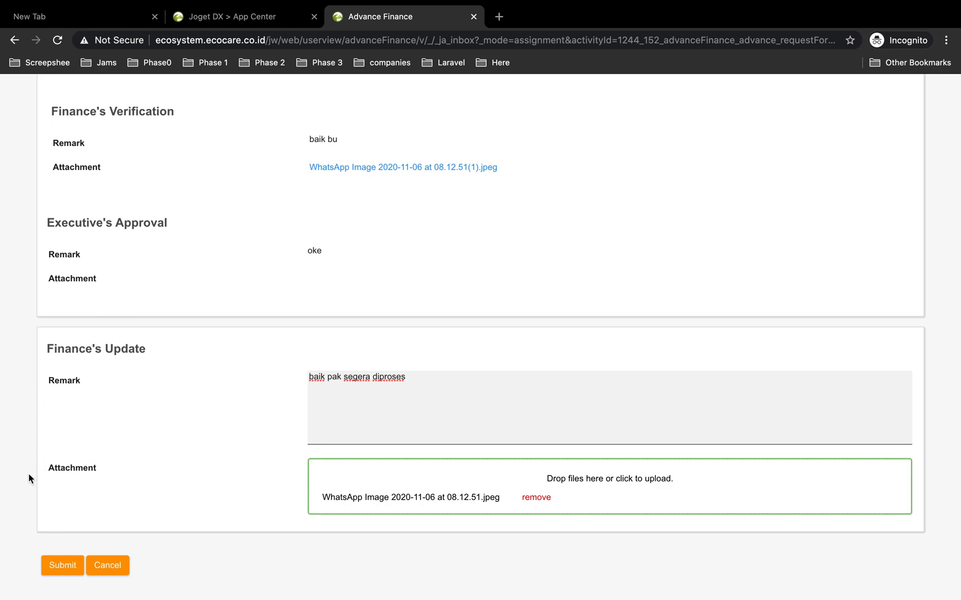
pyautogui.scroll(20, 133, 390)
pyautogui.scroll(-20, 132, 390)
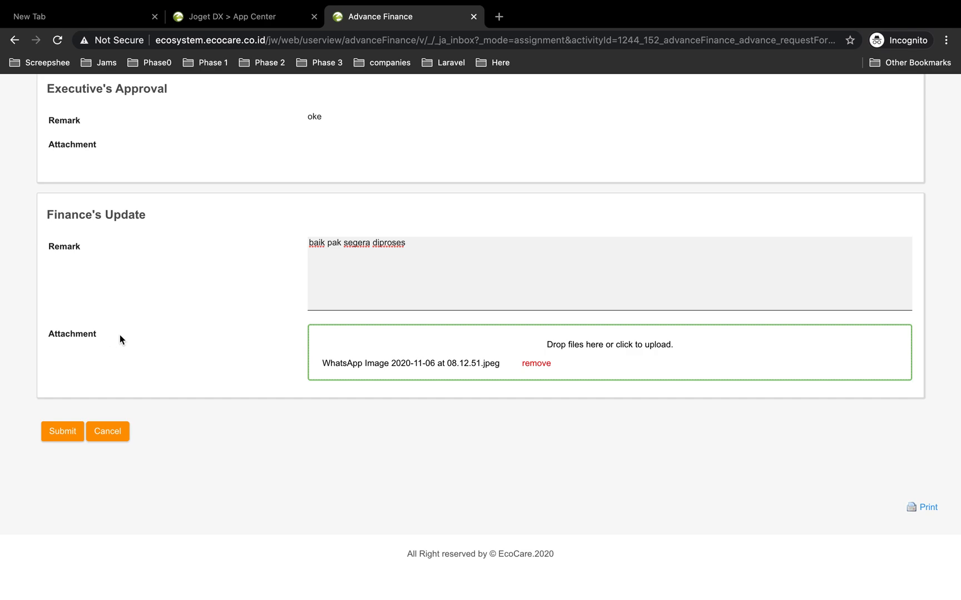
pyautogui.scroll(2, 209, 340)
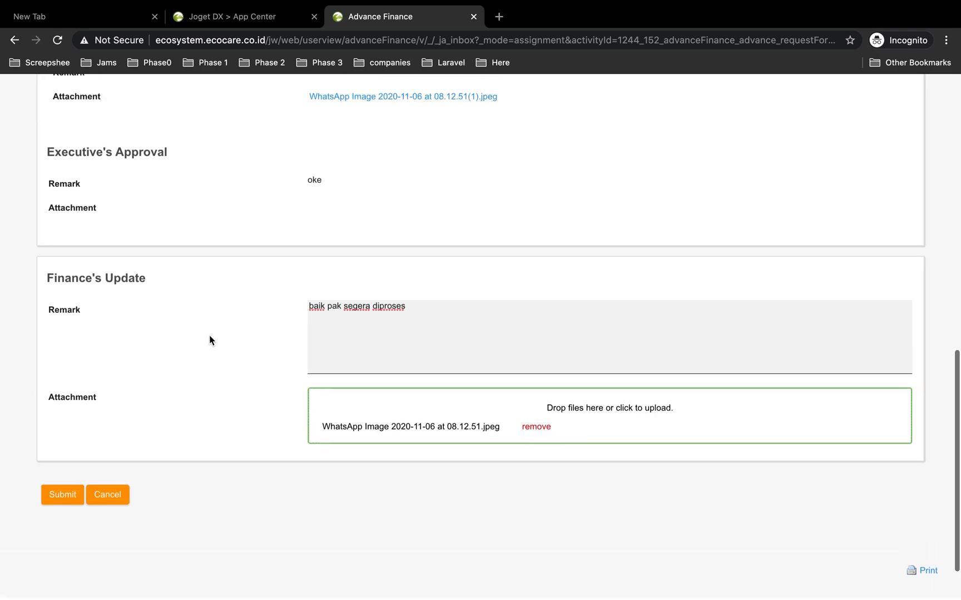
pyautogui.click(63, 494)
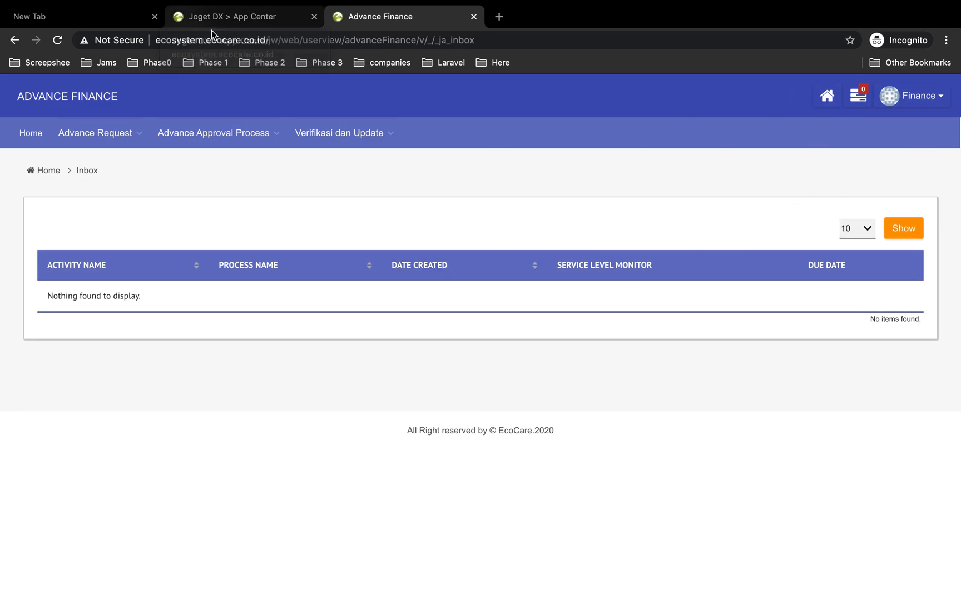
# Switch to the requester's window and open the All Request list of advance requests
pyautogui.hotkey('ctrl', 'Left')
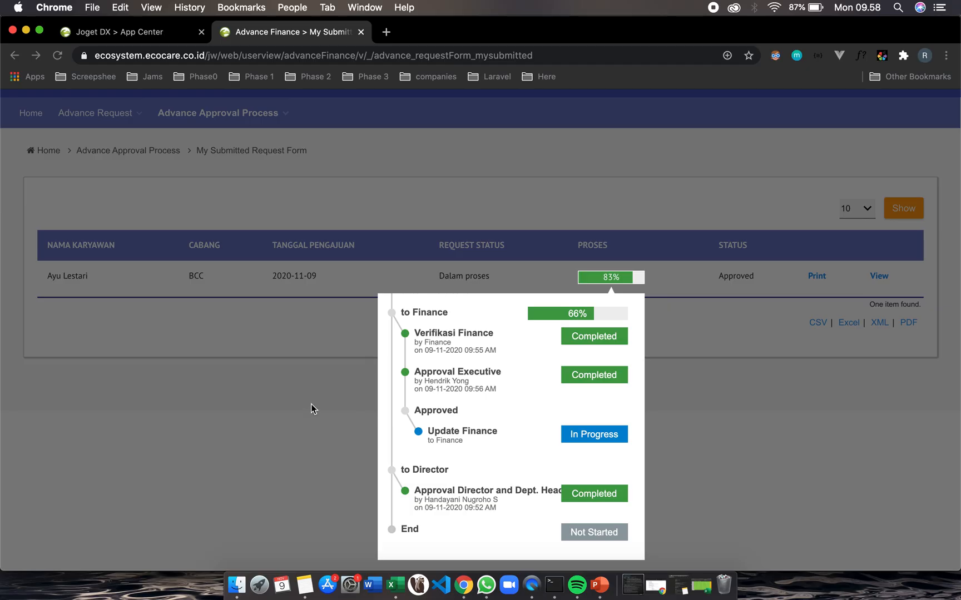
pyautogui.click(309, 407)
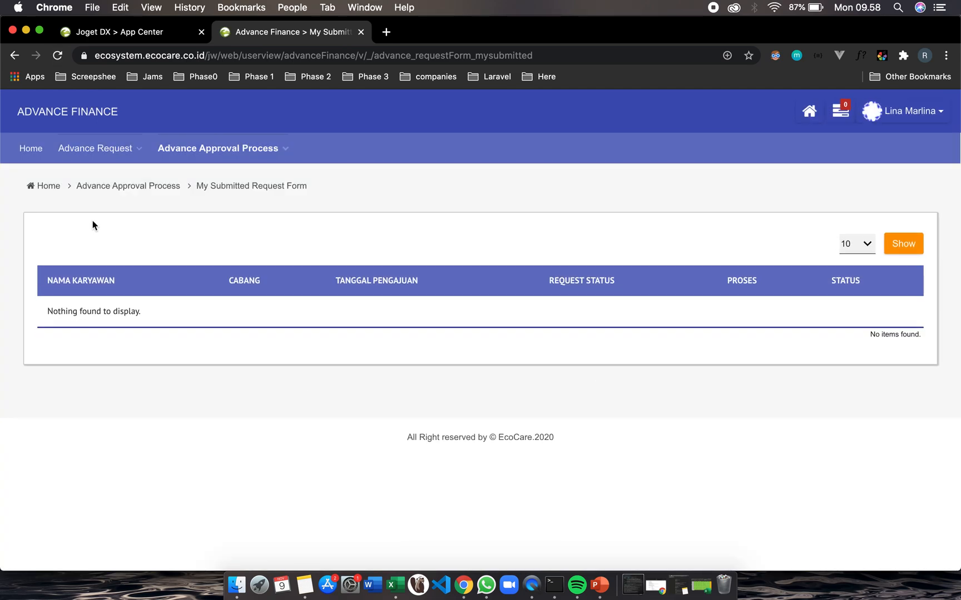
pyautogui.click(82, 143)
pyautogui.moveTo(101, 149)
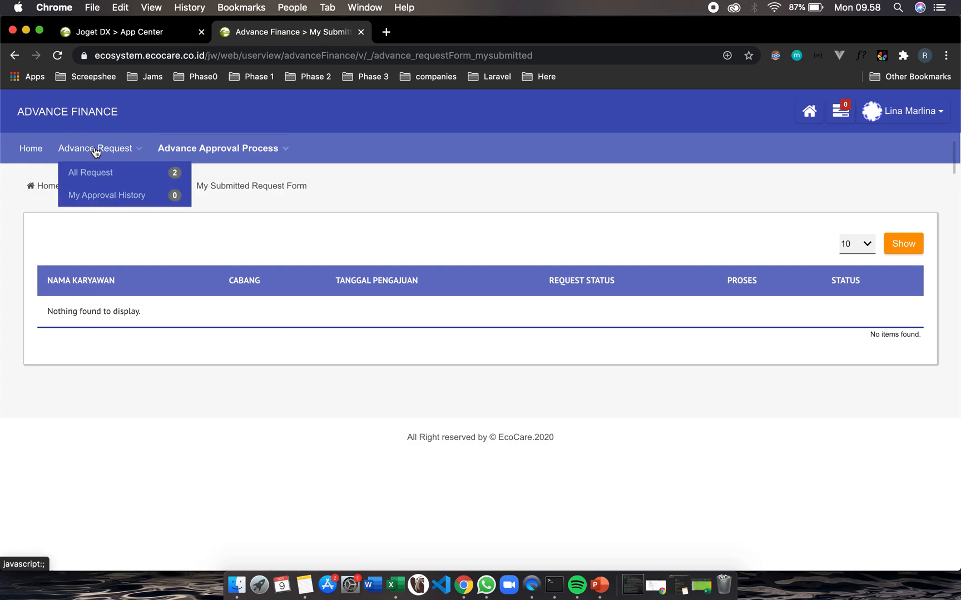
pyautogui.click(103, 173)
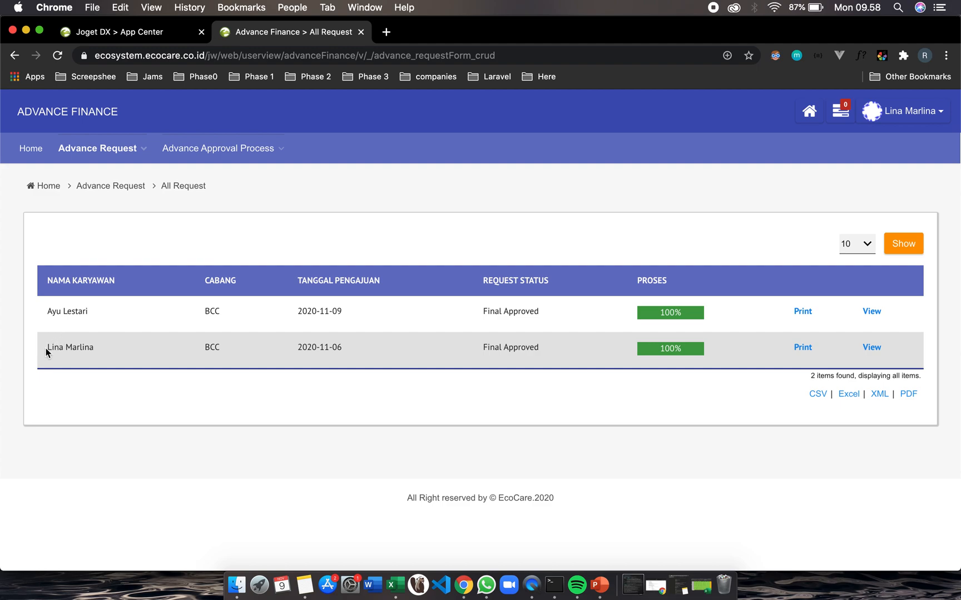
# Inspect the approval process progress of the request dated 2020-11-06
pyautogui.moveTo(48, 348); pyautogui.dragTo(94, 345)
pyautogui.click(669, 352)
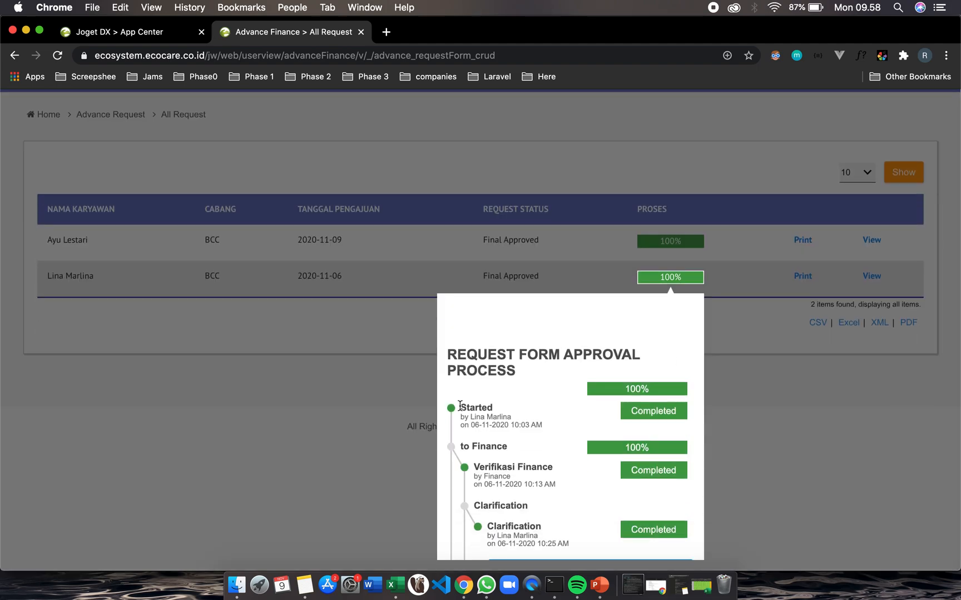
pyautogui.scroll(-2, 459, 406)
pyautogui.scroll(2, 460, 406)
pyautogui.scroll(-2, 501, 439)
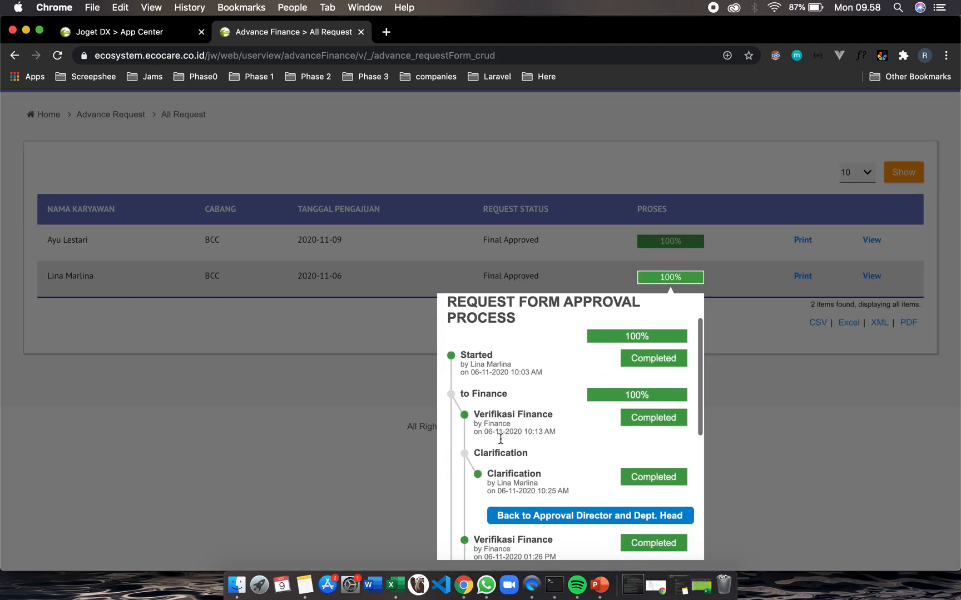
pyautogui.scroll(-3, 501, 440)
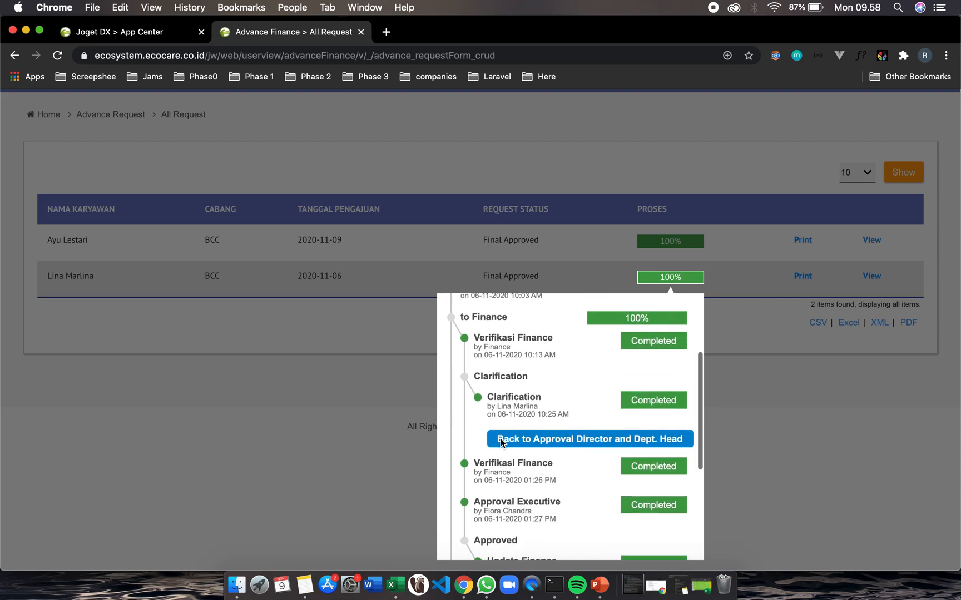
pyautogui.click(819, 476)
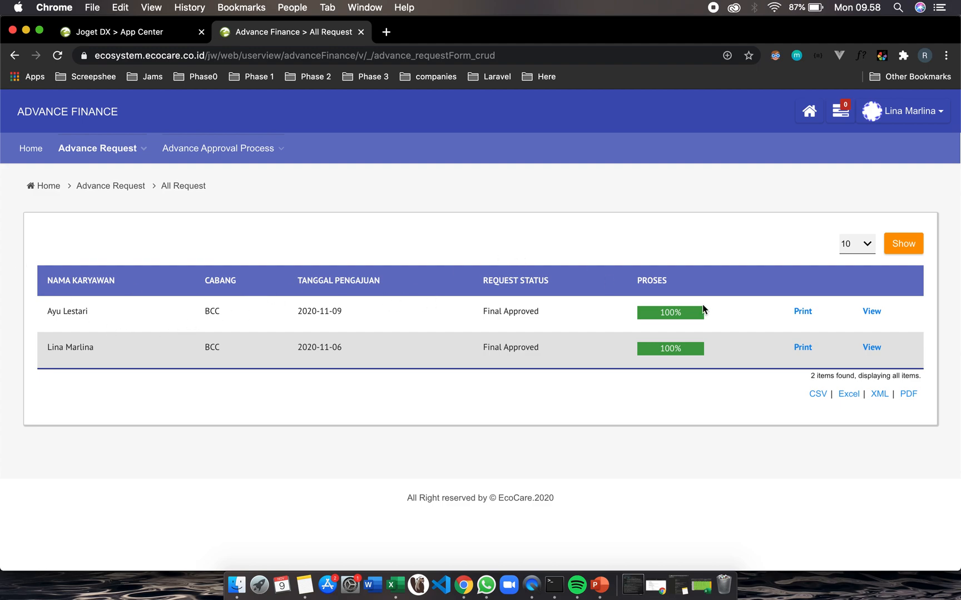
# Inspect the approval process progress of the request dated 2020-11-09
pyautogui.click(676, 314)
pyautogui.scroll(-5, 552, 453)
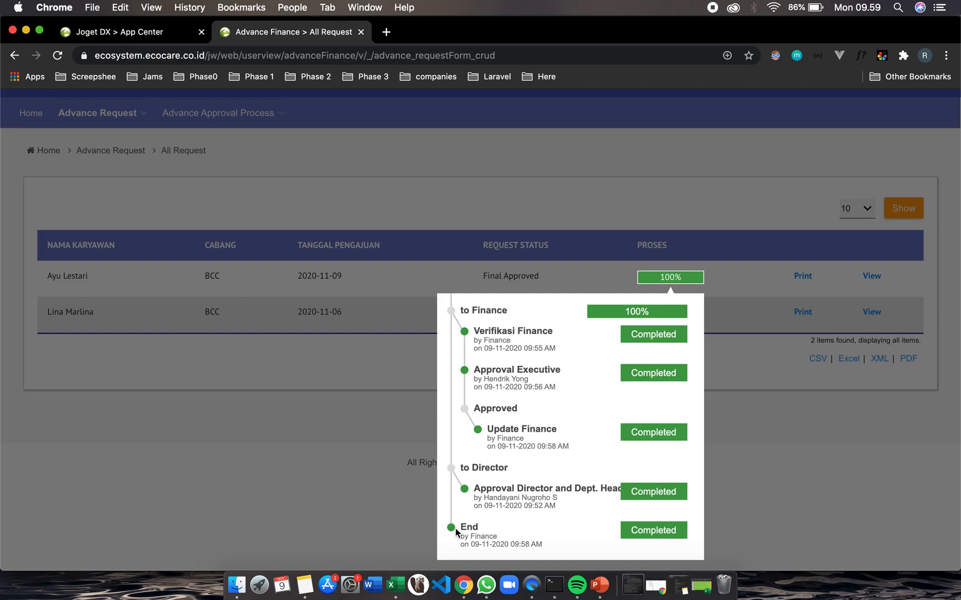
pyautogui.click(788, 496)
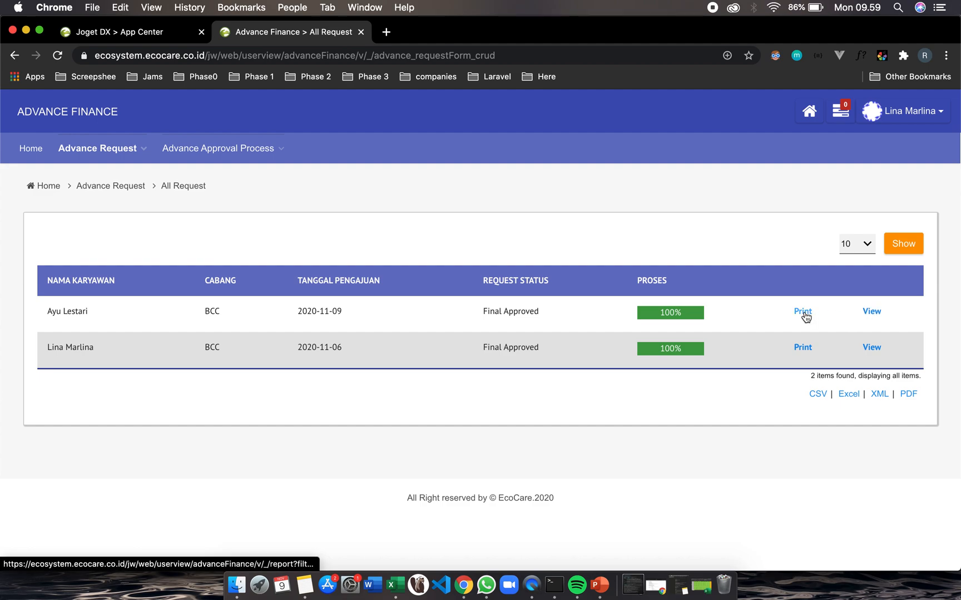
# View the details of the 2020-11-09 request, review them, and go back to the list
pyautogui.click(868, 313)
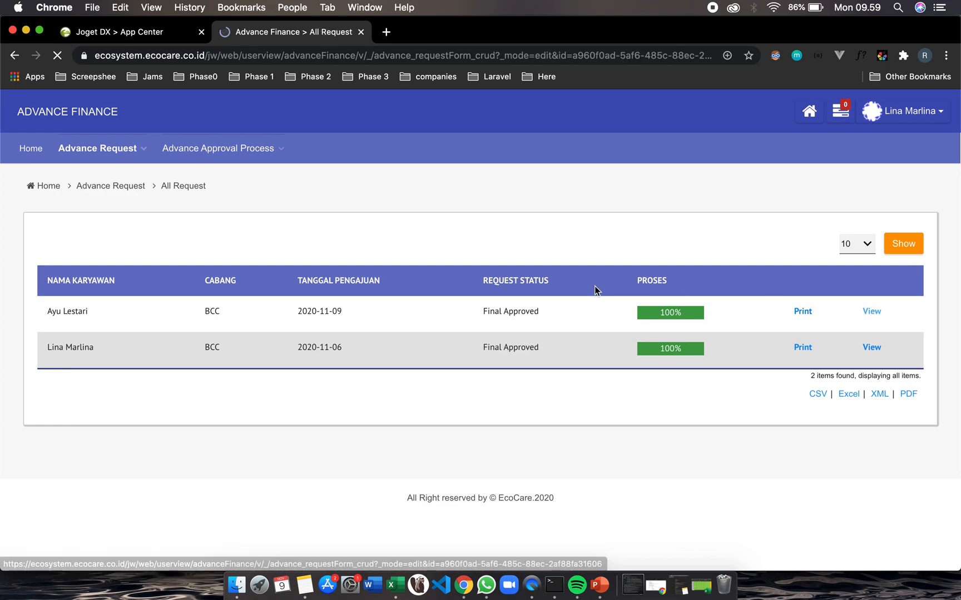
pyautogui.scroll(-1, 281, 352)
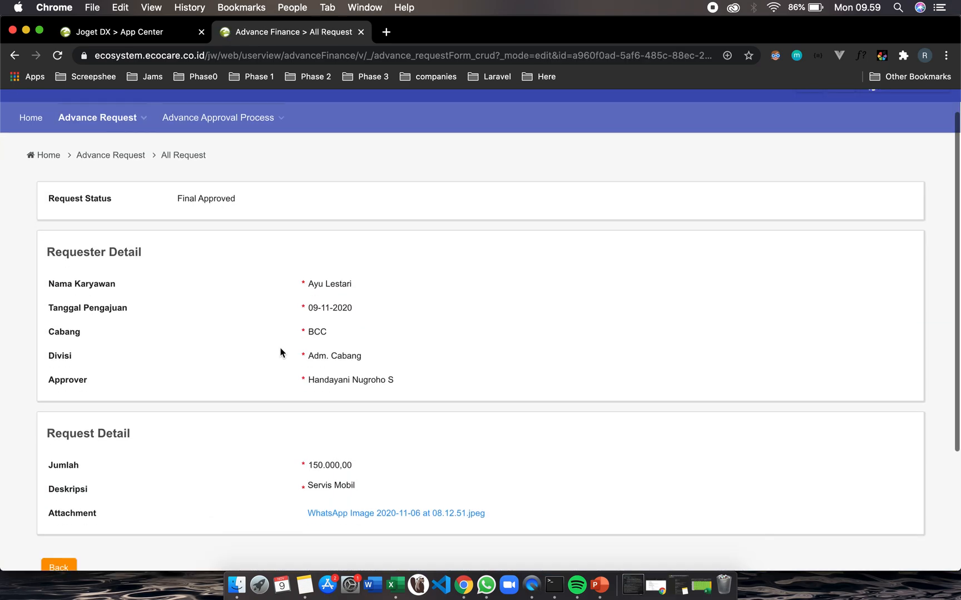
pyautogui.scroll(-5, 280, 352)
pyautogui.scroll(5, 280, 352)
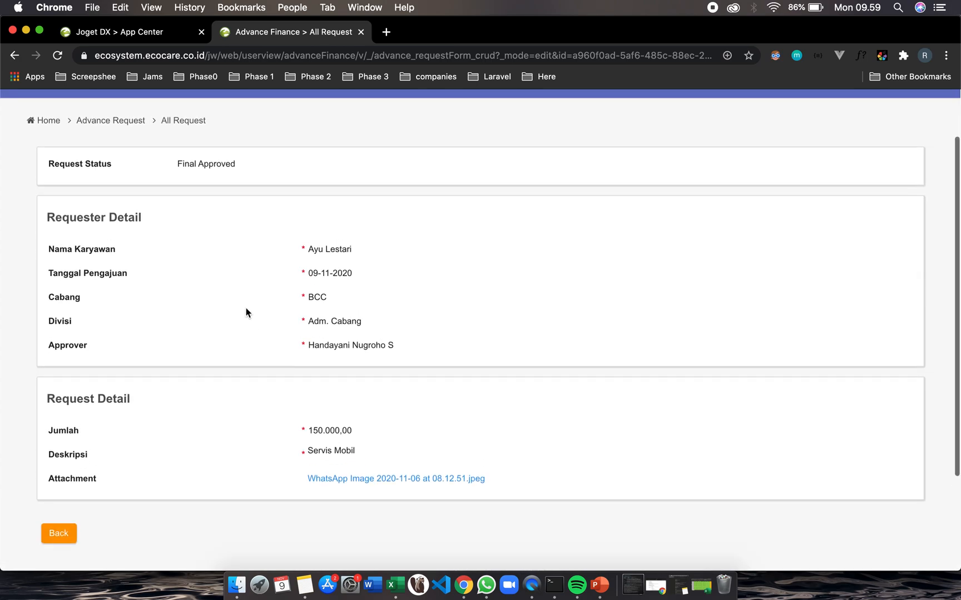
pyautogui.scroll(1, 246, 312)
pyautogui.scroll(-3, 247, 313)
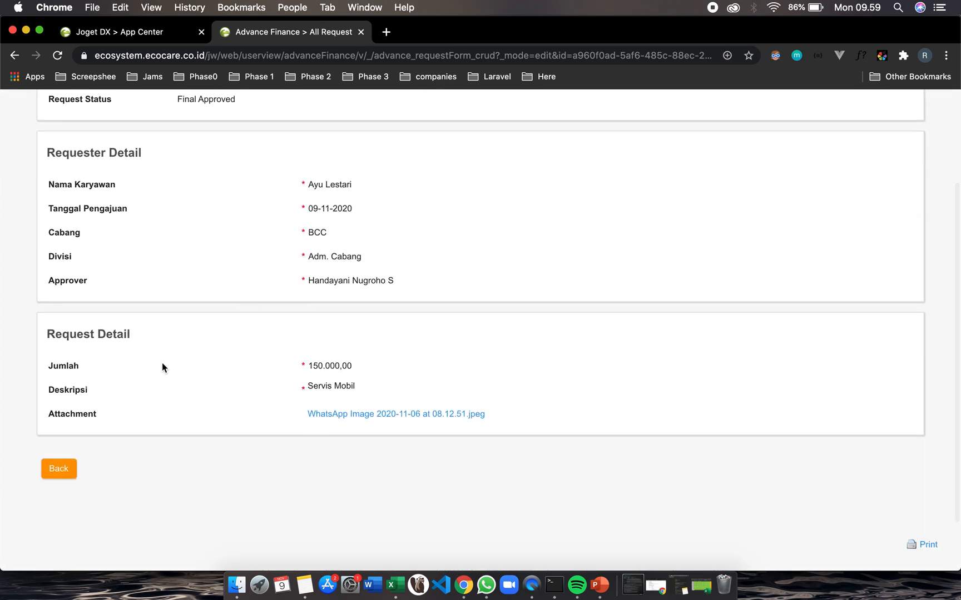
pyautogui.scroll(1, 163, 362)
pyautogui.scroll(-3, 162, 362)
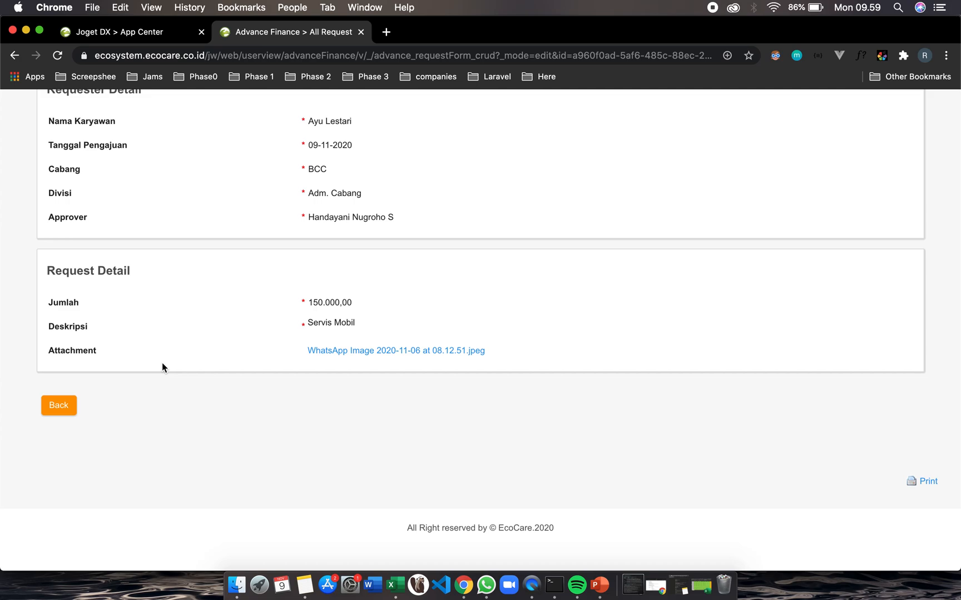
pyautogui.scroll(3, 163, 362)
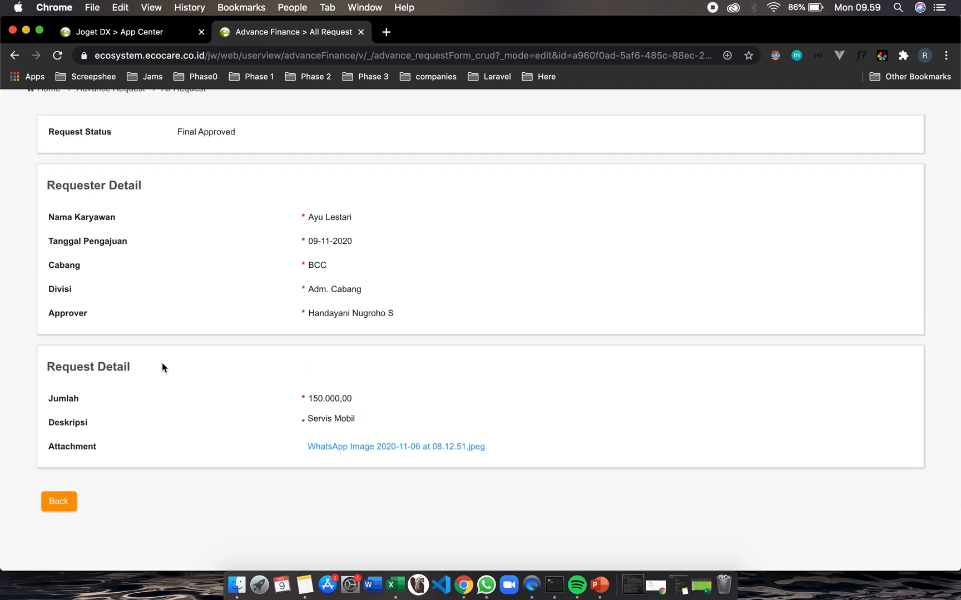
pyautogui.scroll(-2, 184, 424)
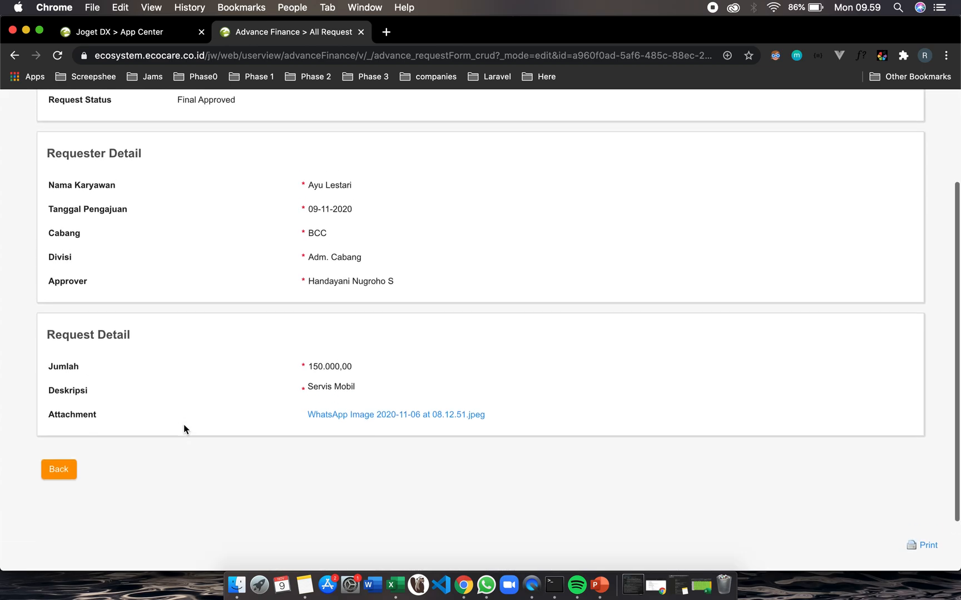
pyautogui.click(60, 478)
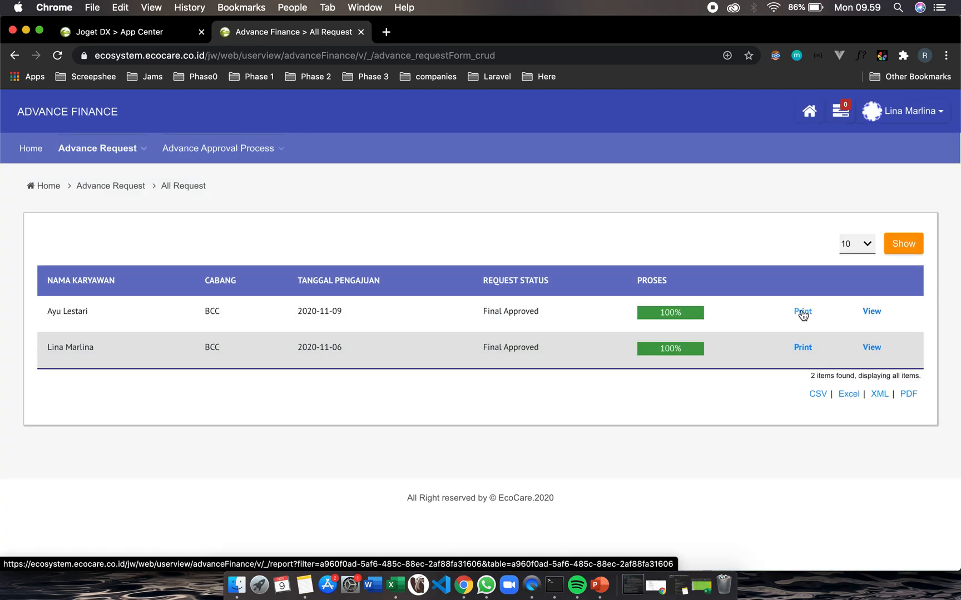
# Open the printable advance report for the 2020-11-09 request and review its requester and approval details
pyautogui.click(803, 312)
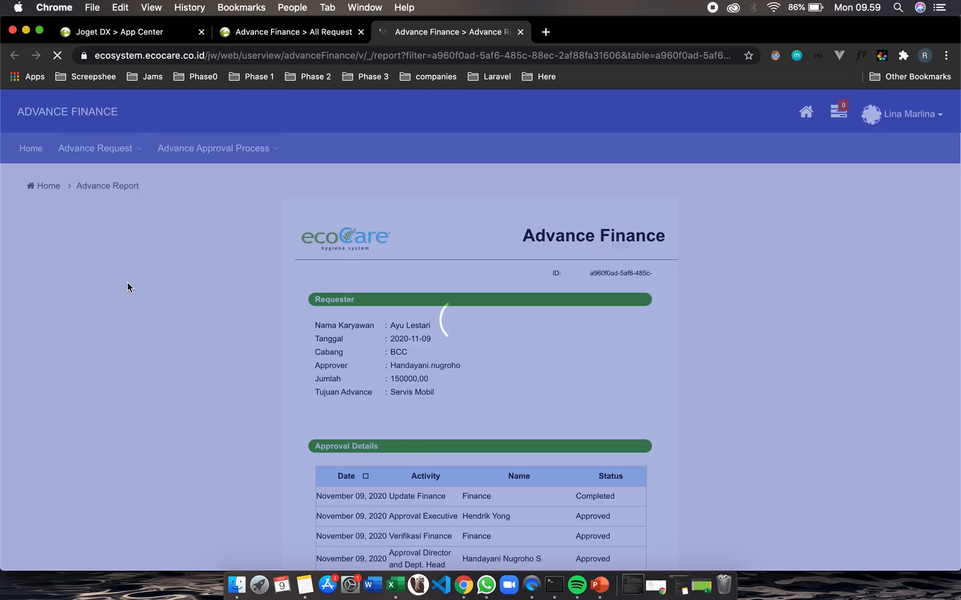
pyautogui.scroll(-5, 344, 217)
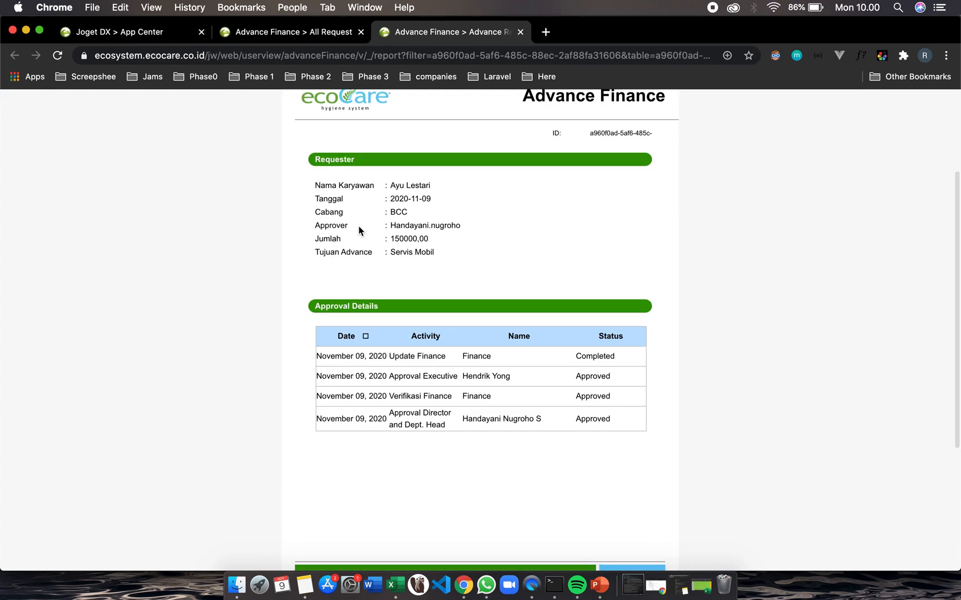
pyautogui.scroll(-3, 360, 228)
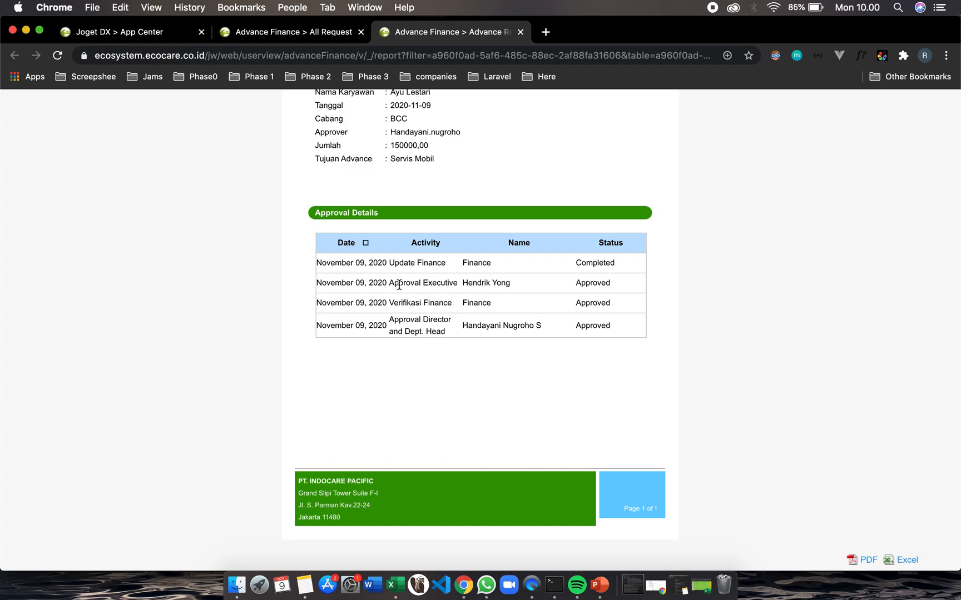
pyautogui.scroll(6, 410, 310)
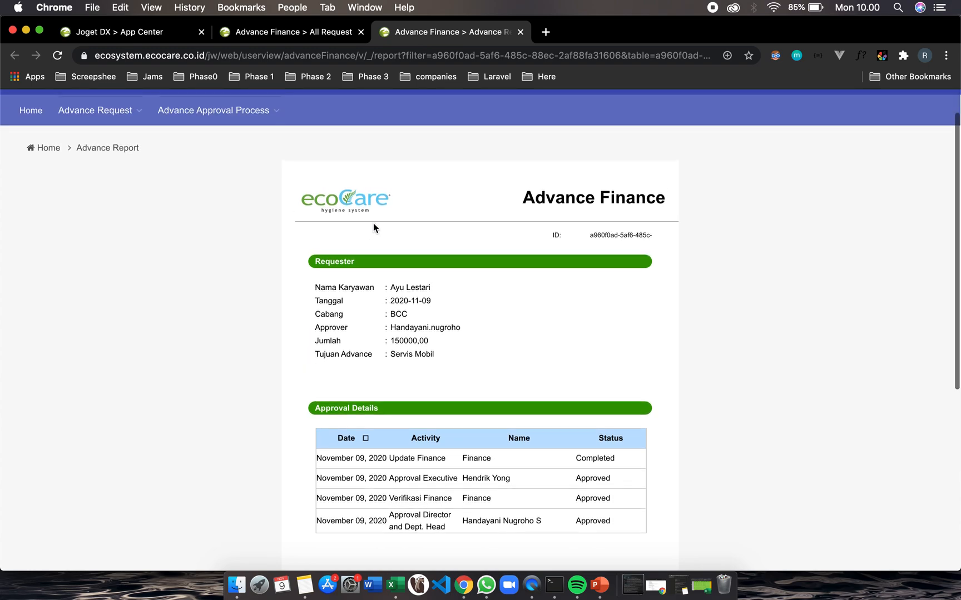
pyautogui.moveTo(392, 289); pyautogui.dragTo(435, 294)
pyautogui.scroll(-1, 464, 364)
pyautogui.scroll(-6, 465, 364)
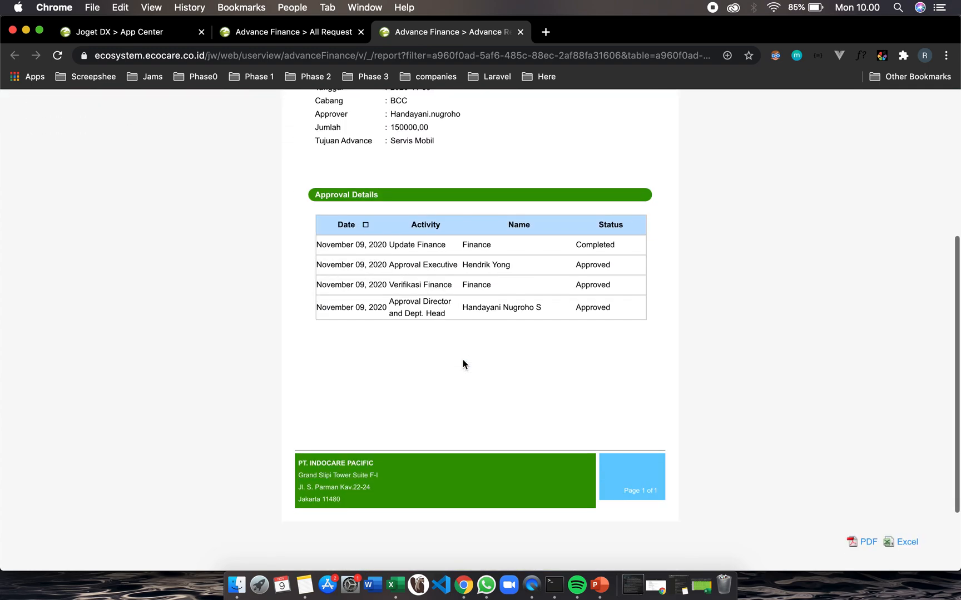
pyautogui.scroll(-2, 464, 364)
pyautogui.scroll(-1, 464, 364)
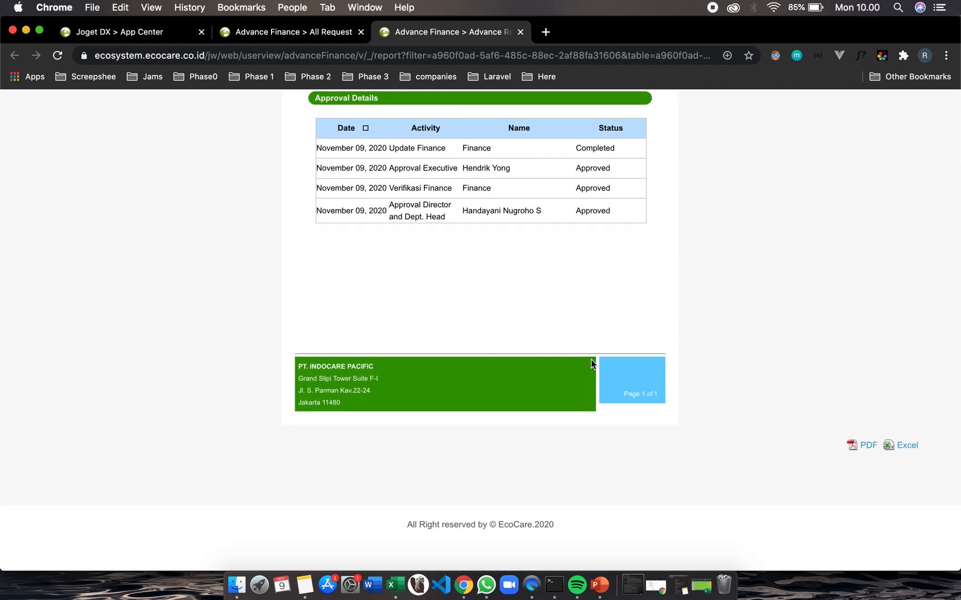
pyautogui.scroll(10, 718, 446)
pyautogui.scroll(-1, 718, 446)
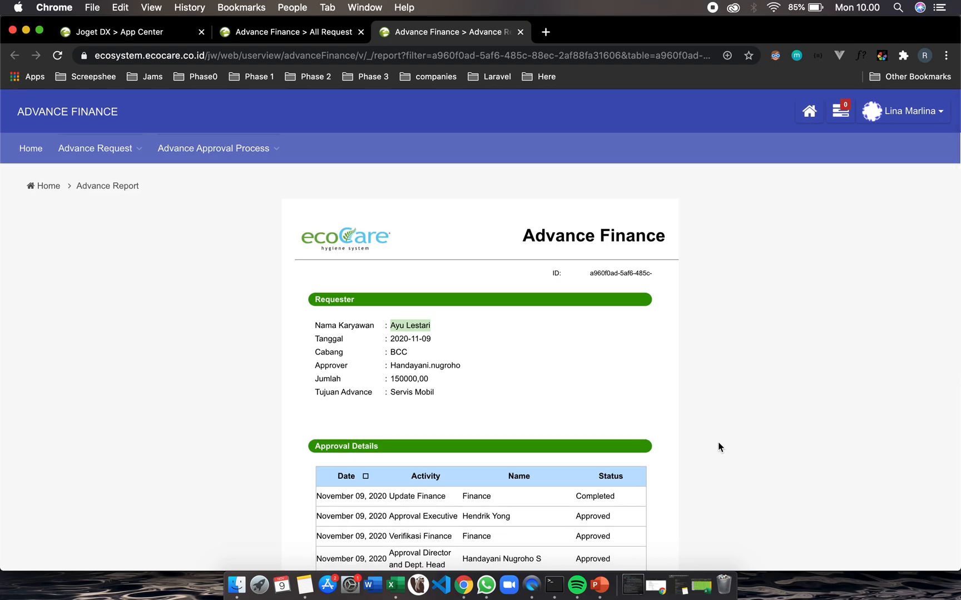
pyautogui.scroll(-10, 718, 447)
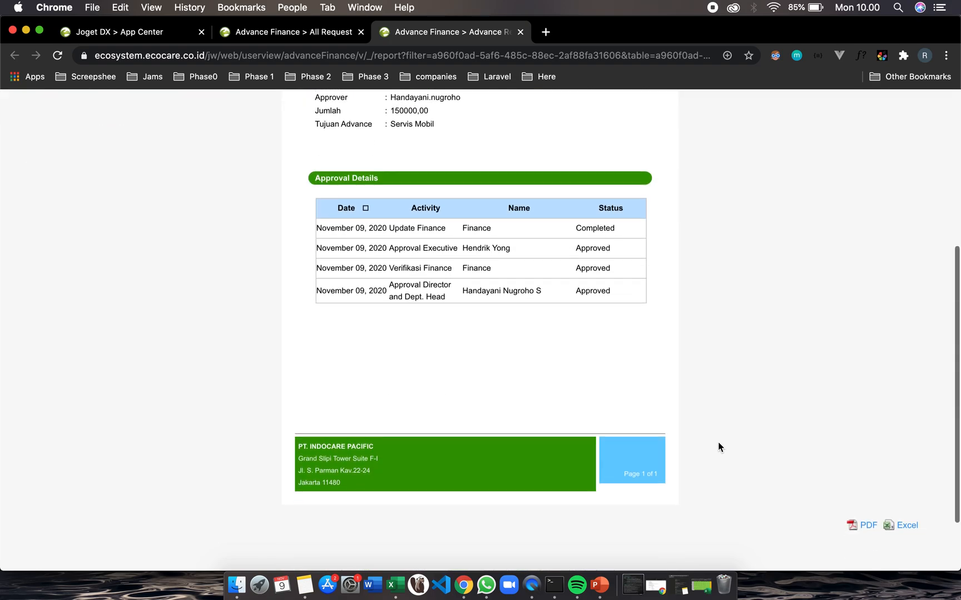
# Export the advance report to PDF and review the generated document
pyautogui.click(865, 525)
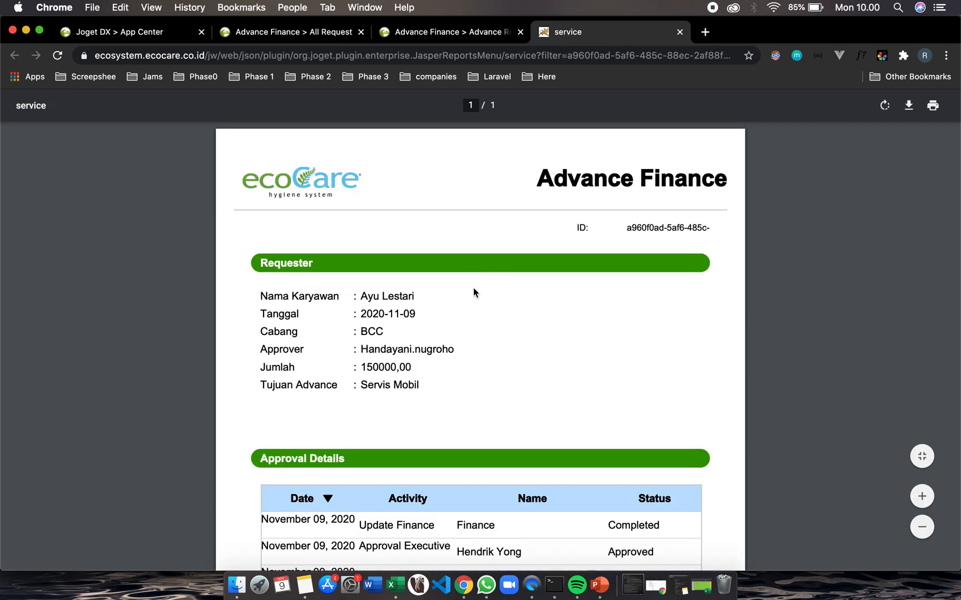
pyautogui.scroll(-2, 470, 337)
pyautogui.scroll(-5, 471, 337)
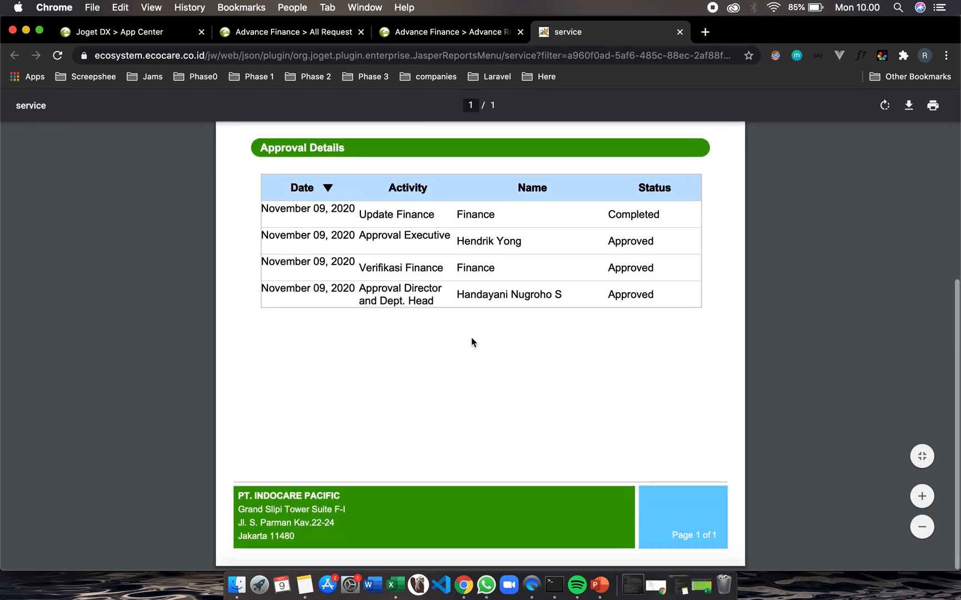
pyautogui.scroll(3, 470, 337)
pyautogui.scroll(8, 470, 337)
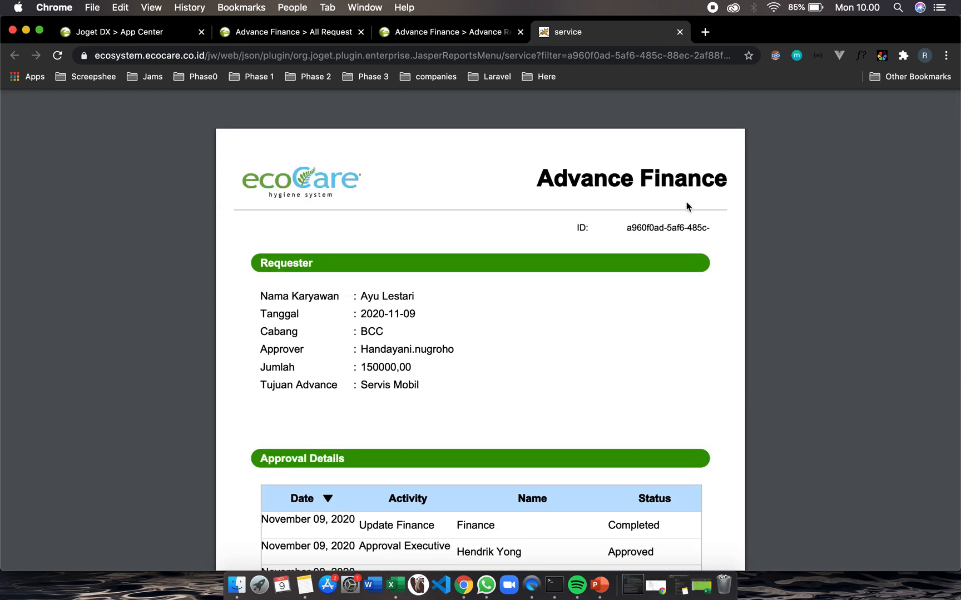
pyautogui.scroll(-4, 640, 225)
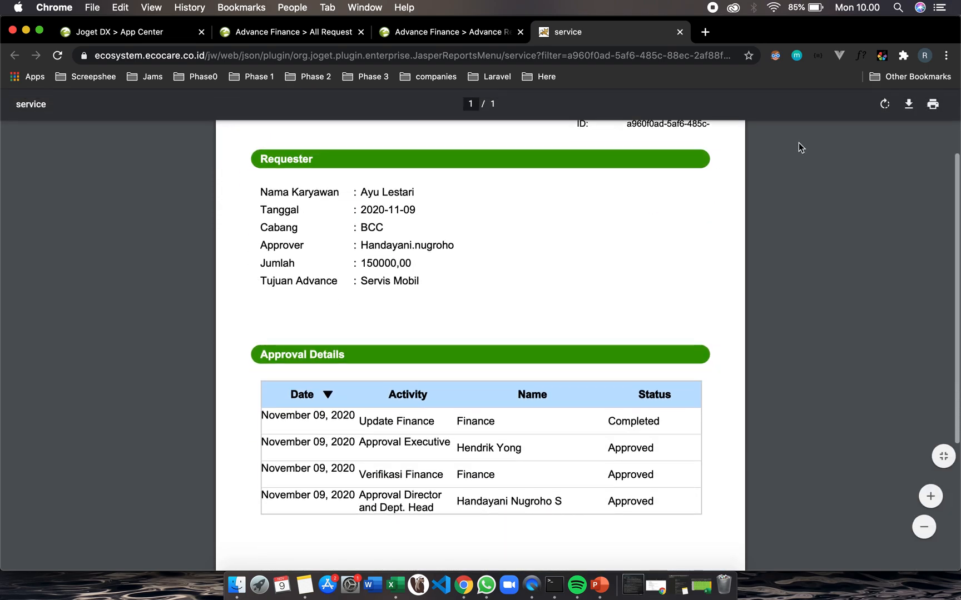
# Download the PDF as report (1) into Downloads and open the saved file
pyautogui.click(910, 107)
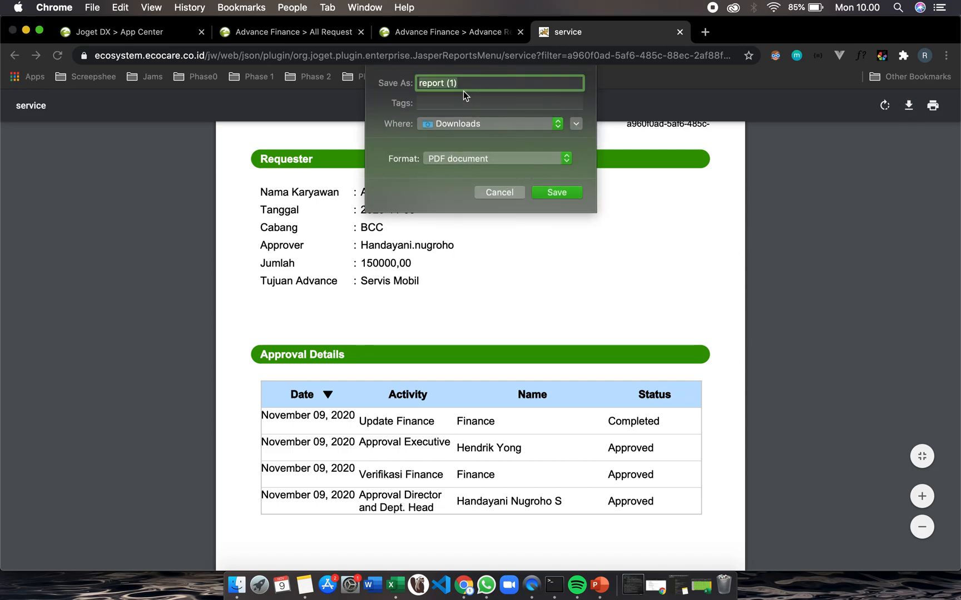
pyautogui.click(556, 193)
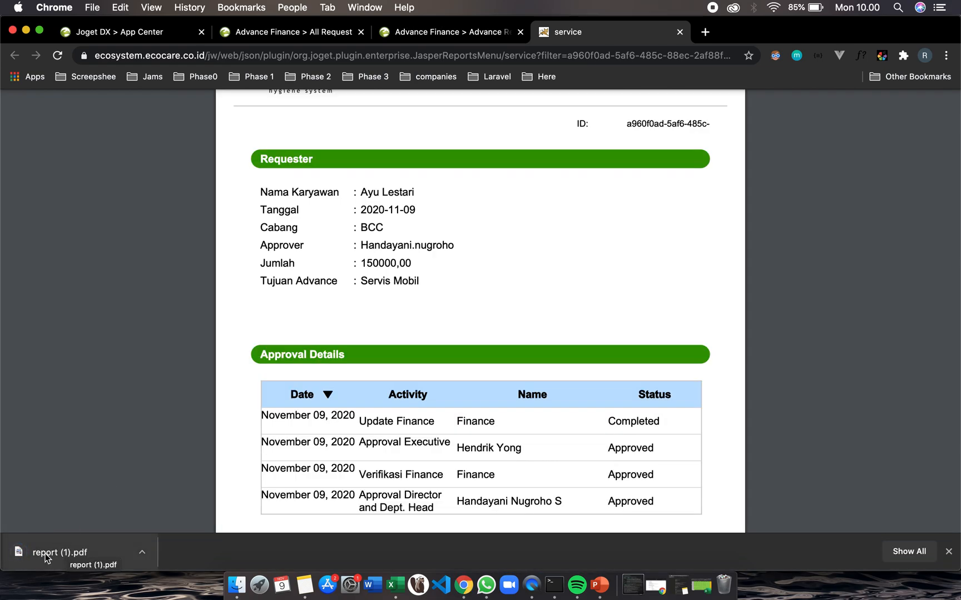
pyautogui.click(45, 553)
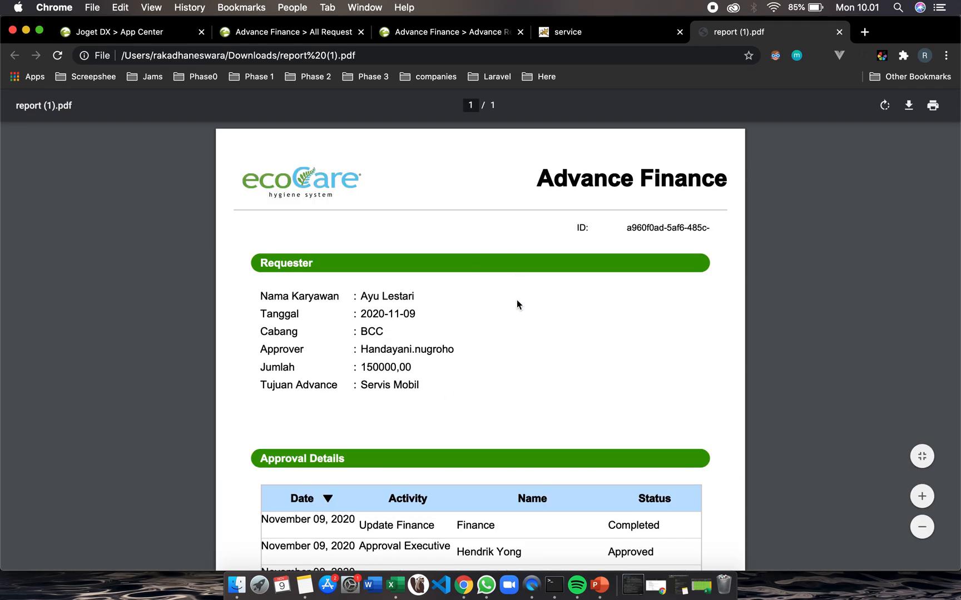
pyautogui.scroll(-10, 516, 300)
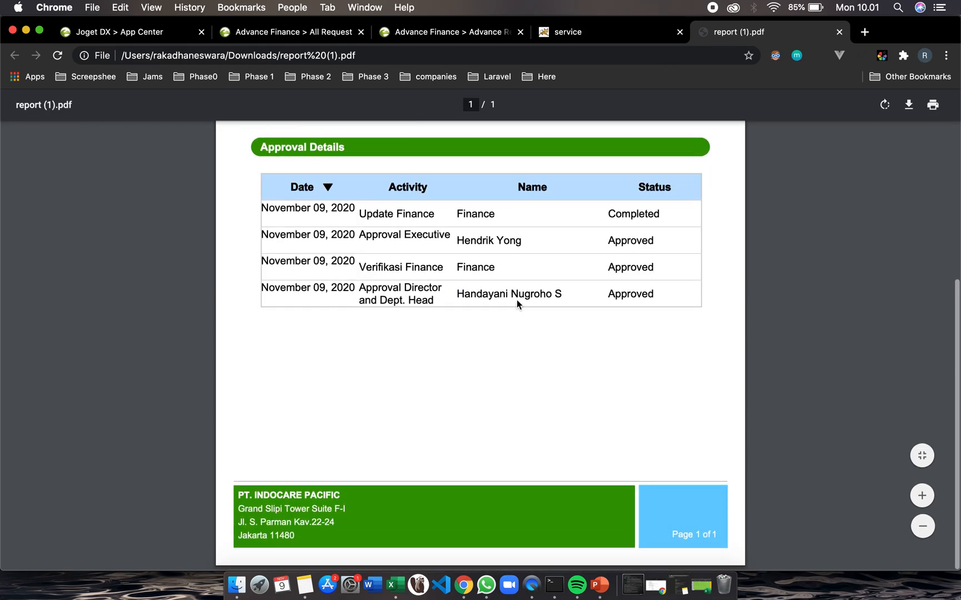
pyautogui.scroll(10, 517, 300)
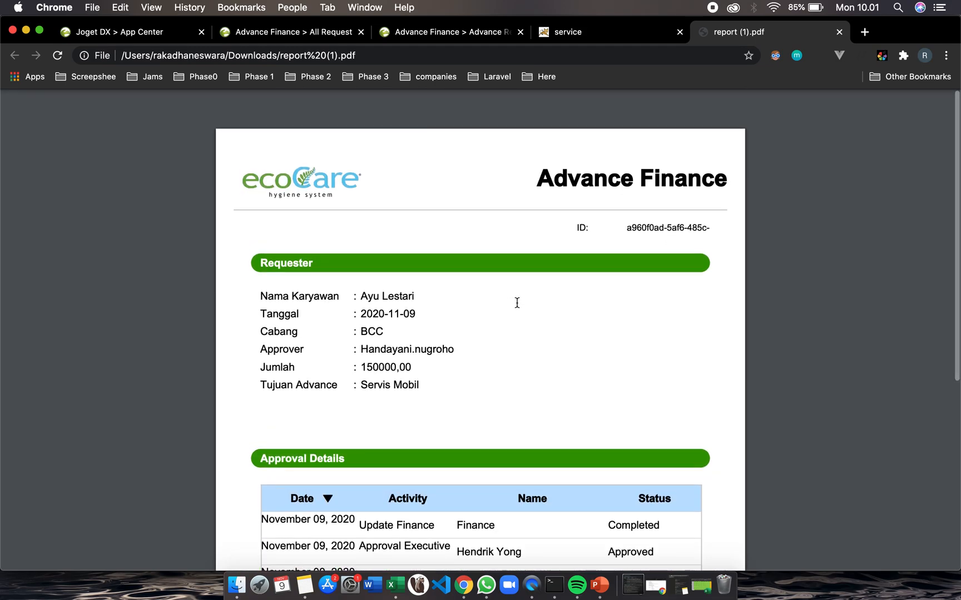
# Scroll through the saved PDF report, then close the PDF tab and the report service tab
pyautogui.scroll(-2, 532, 375)
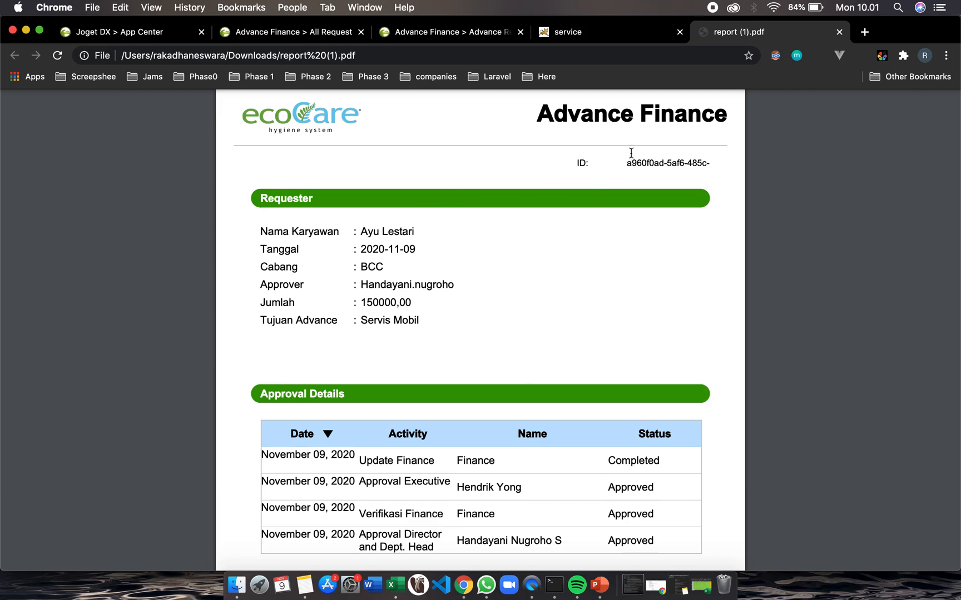
pyautogui.scroll(2, 592, 281)
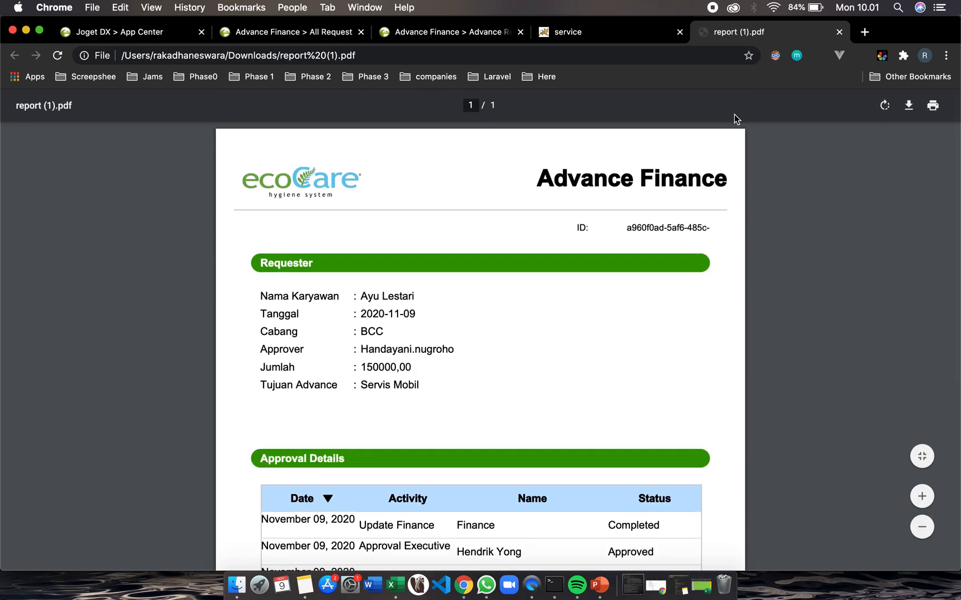
pyautogui.click(840, 33)
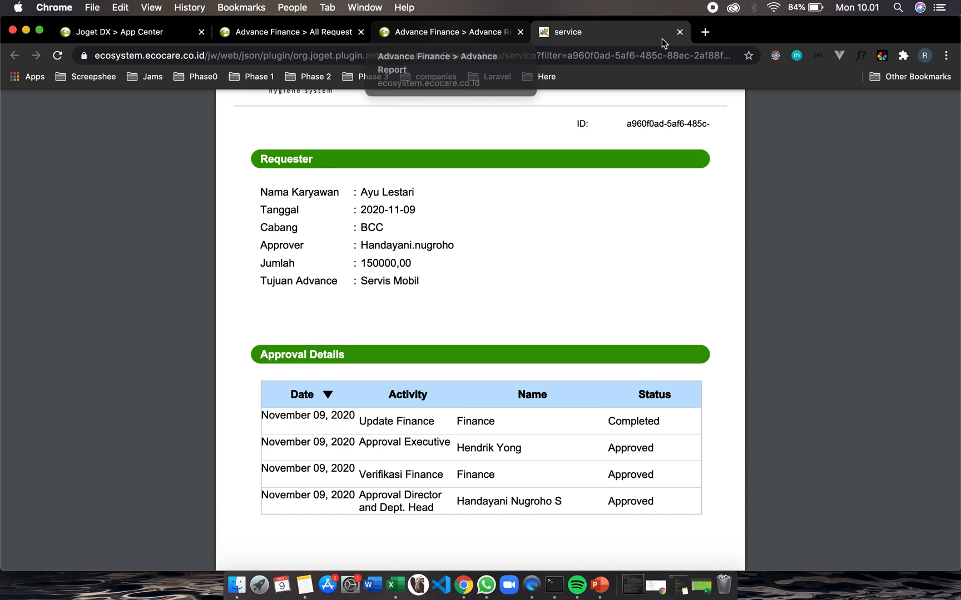
pyautogui.click(678, 34)
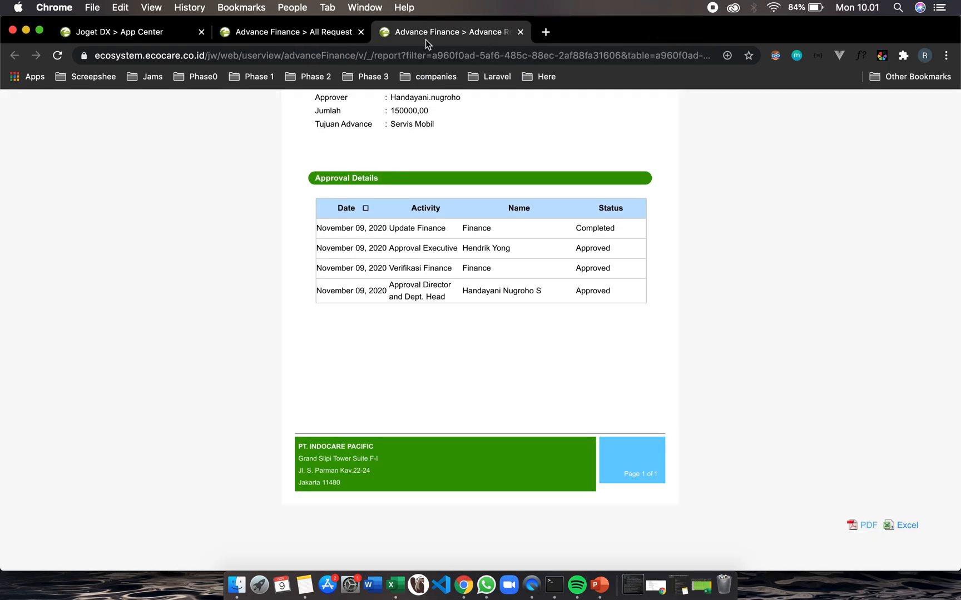
# Return to the All Request list, go back to the App Center, and open the PCF / ECF app
pyautogui.click(284, 37)
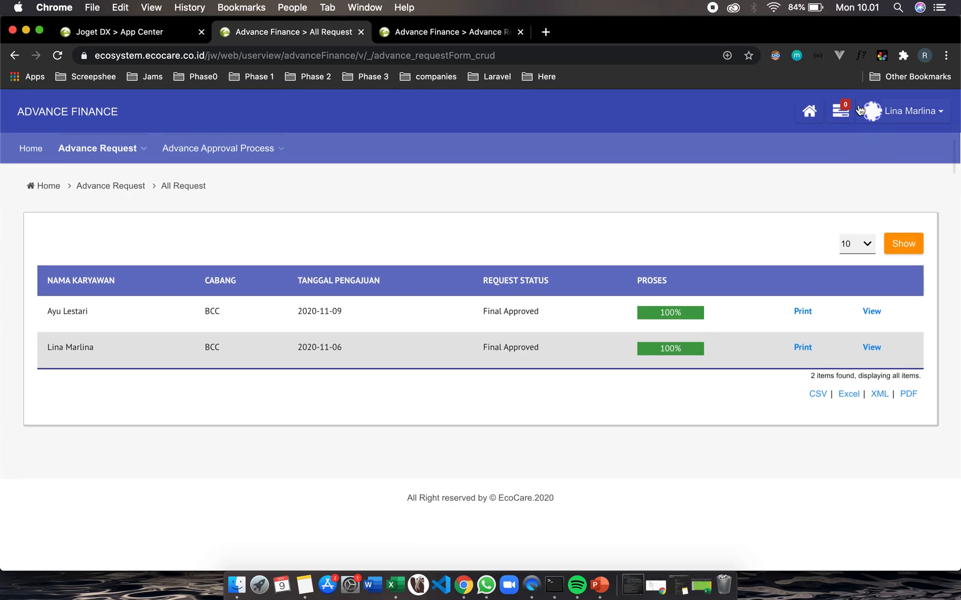
pyautogui.click(473, 38)
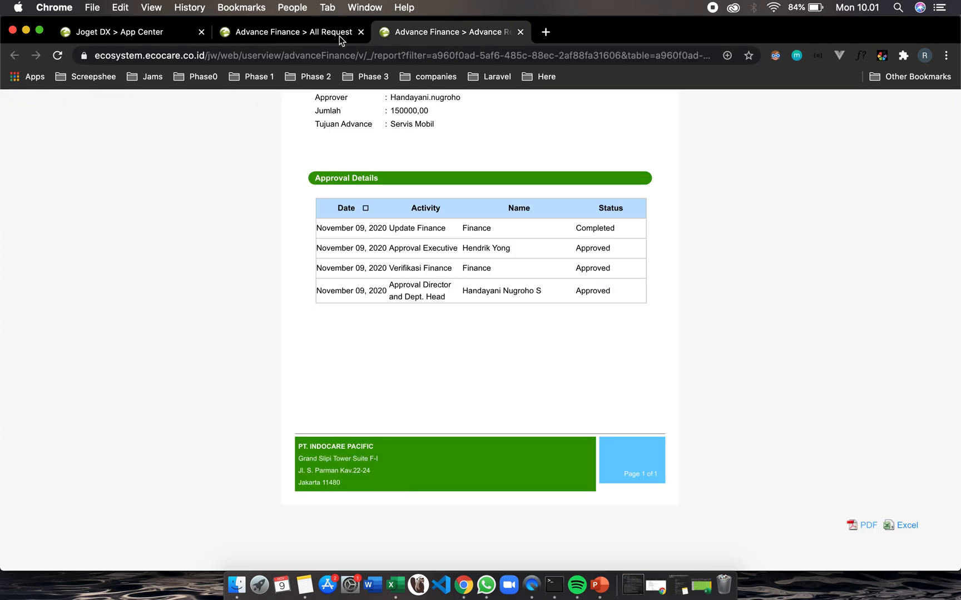
pyautogui.click(310, 35)
pyautogui.click(907, 115)
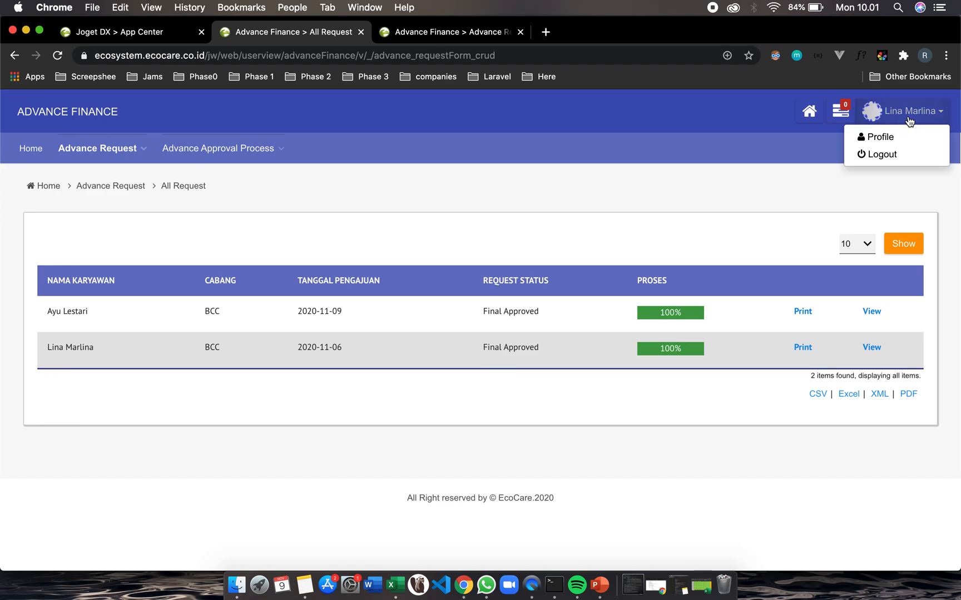
pyautogui.click(808, 109)
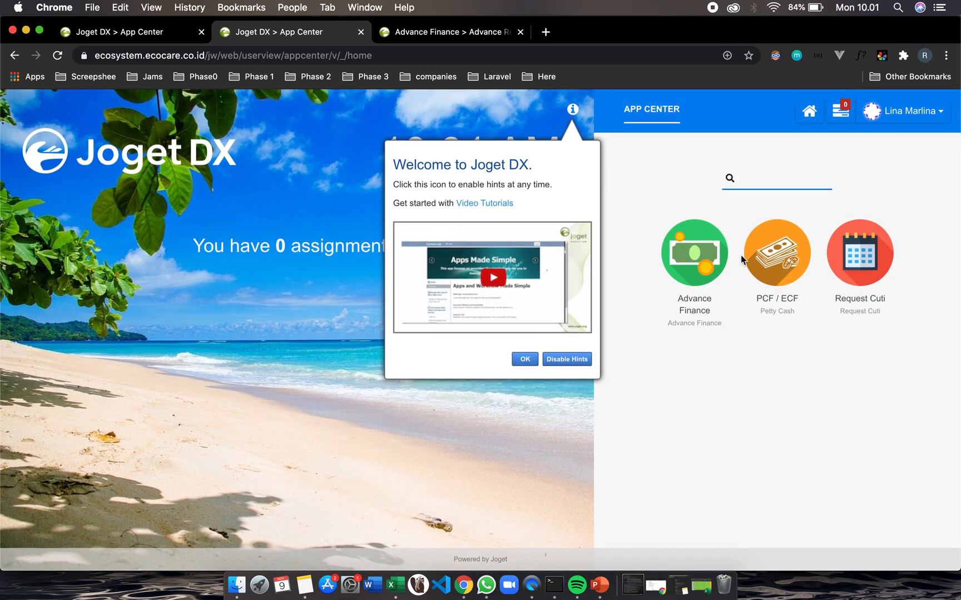
pyautogui.click(777, 268)
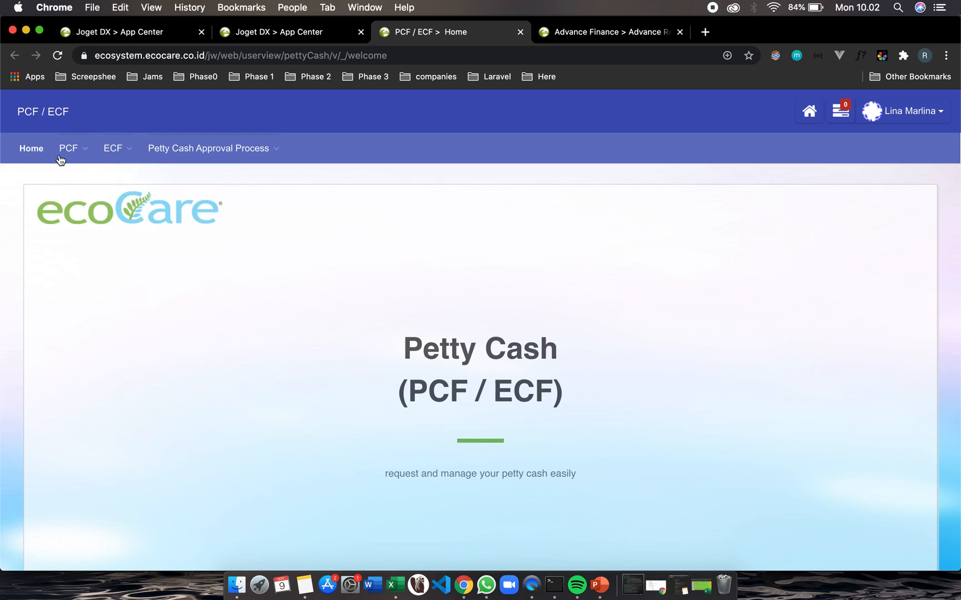
# Open the Submit Petty Cash Form page under Petty Cash Approval Process
pyautogui.moveTo(244, 164)
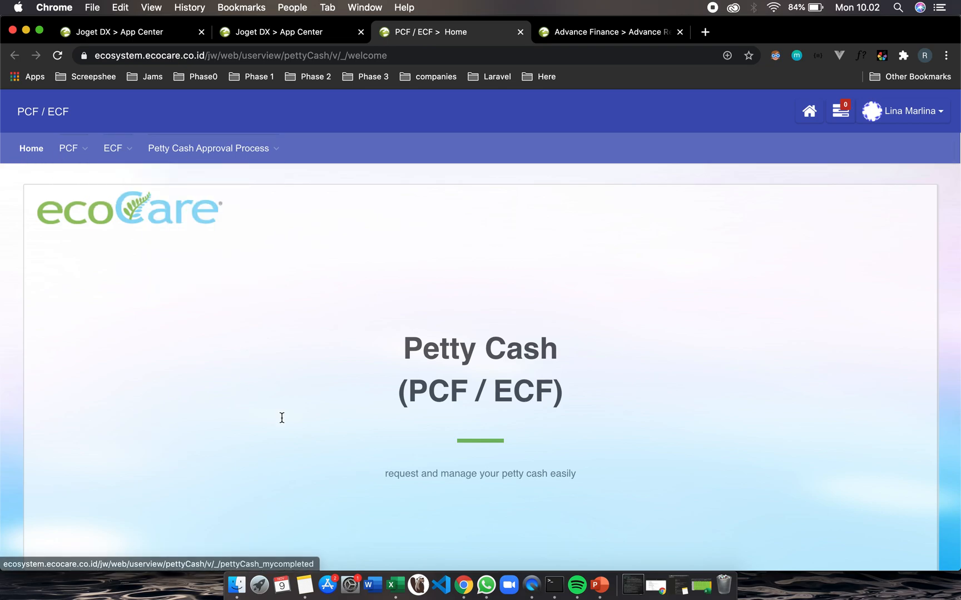
pyautogui.scroll(-3, 281, 417)
pyautogui.scroll(3, 281, 418)
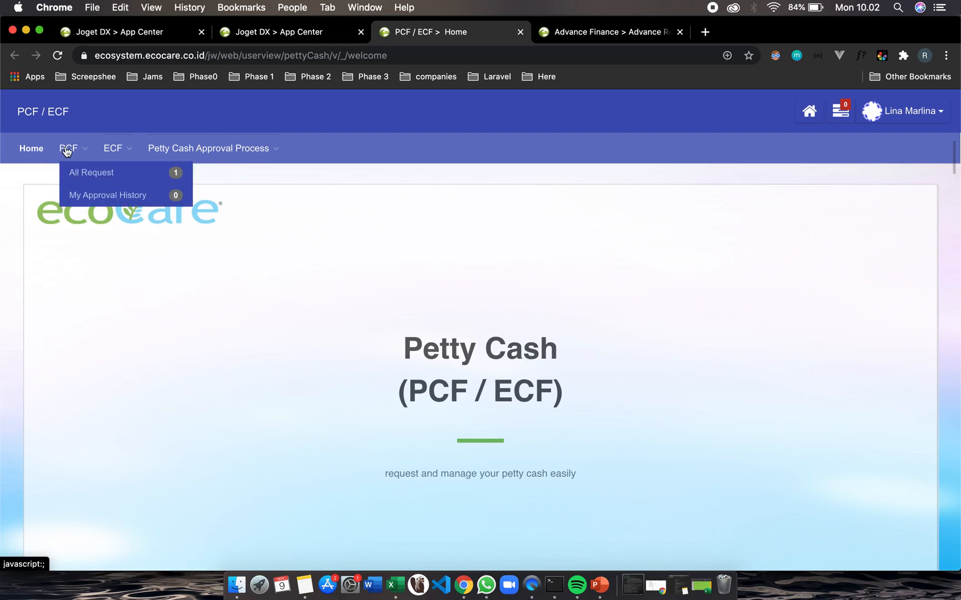
pyautogui.moveTo(117, 152)
pyautogui.moveTo(171, 150)
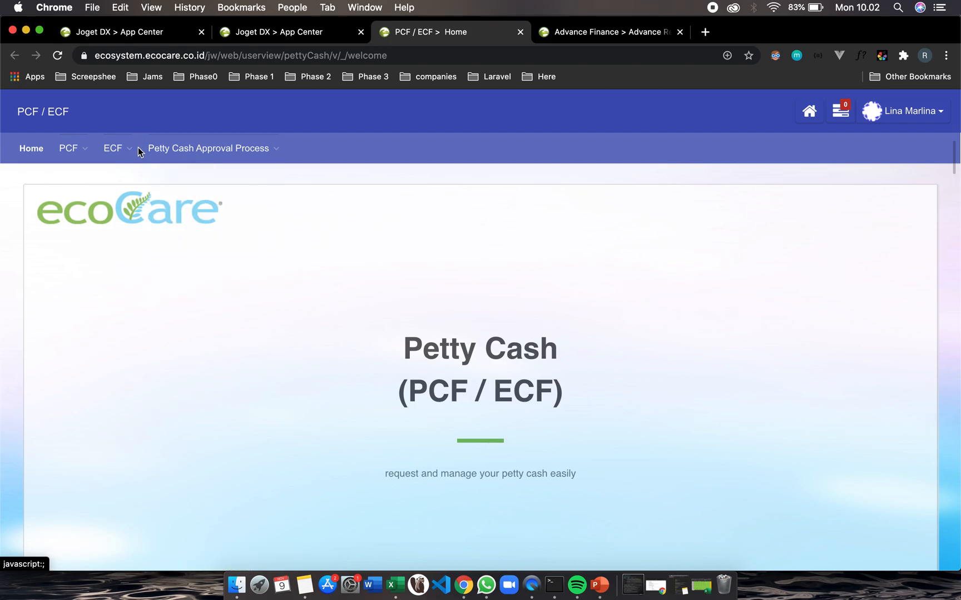
pyautogui.moveTo(74, 153)
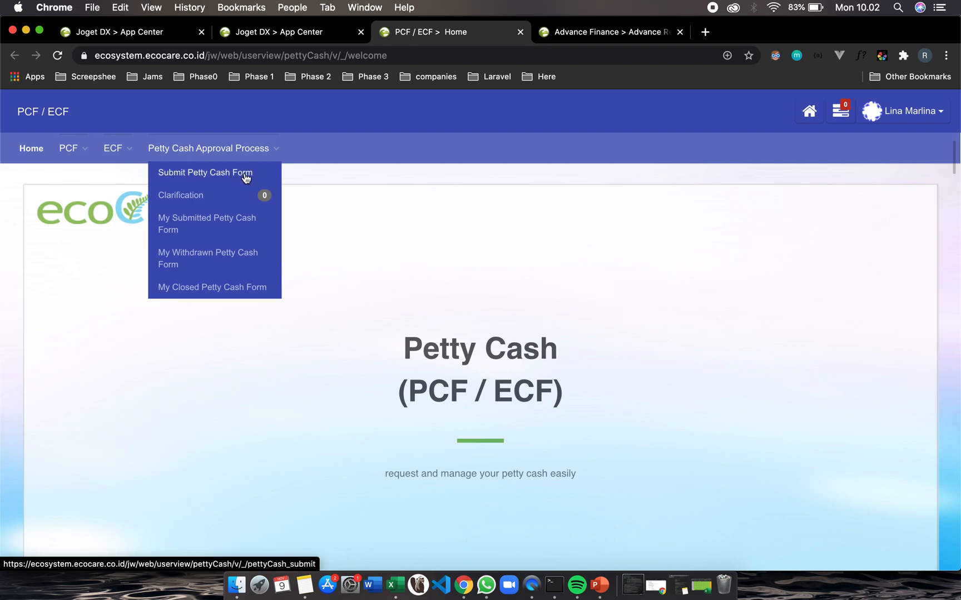
pyautogui.click(214, 174)
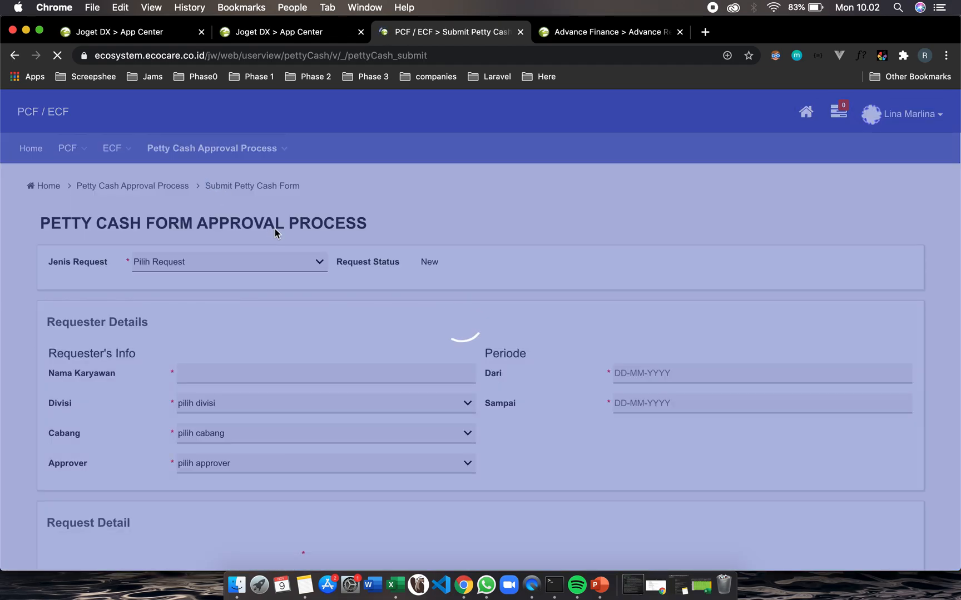
# Set the petty cash form's Jenis Request to ECF
pyautogui.scroll(-5, 330, 328)
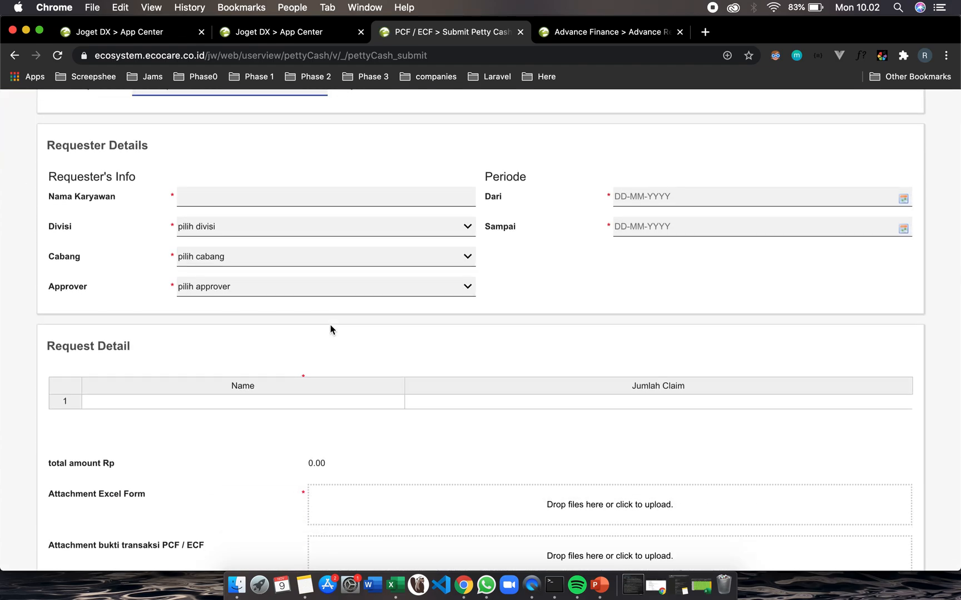
pyautogui.scroll(5, 330, 330)
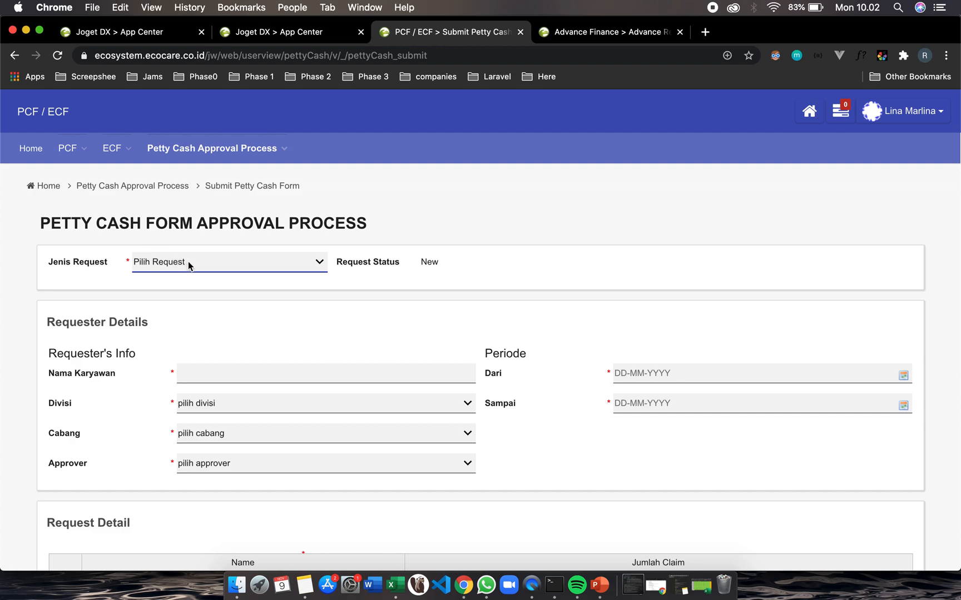
pyautogui.click(320, 266)
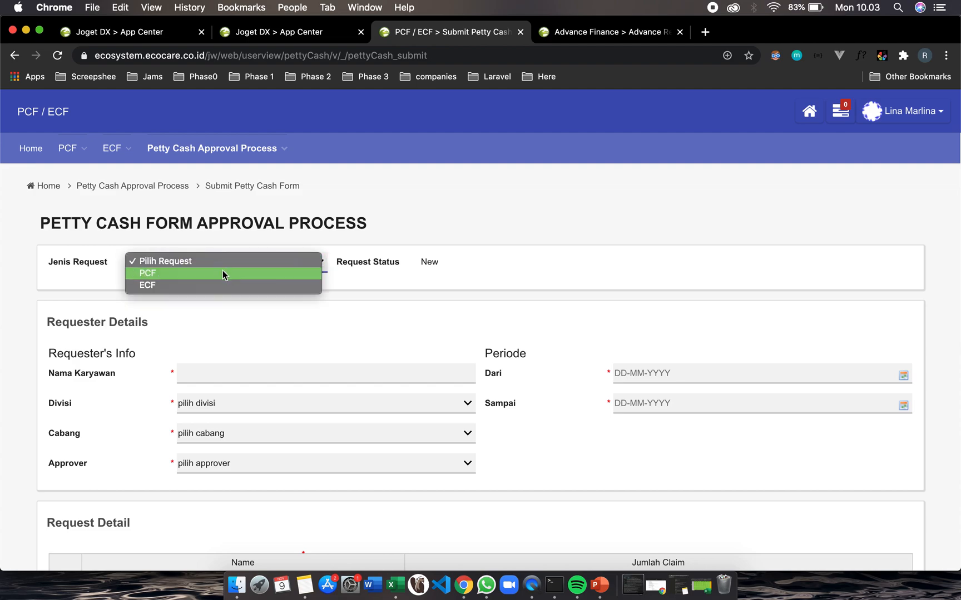
pyautogui.click(144, 284)
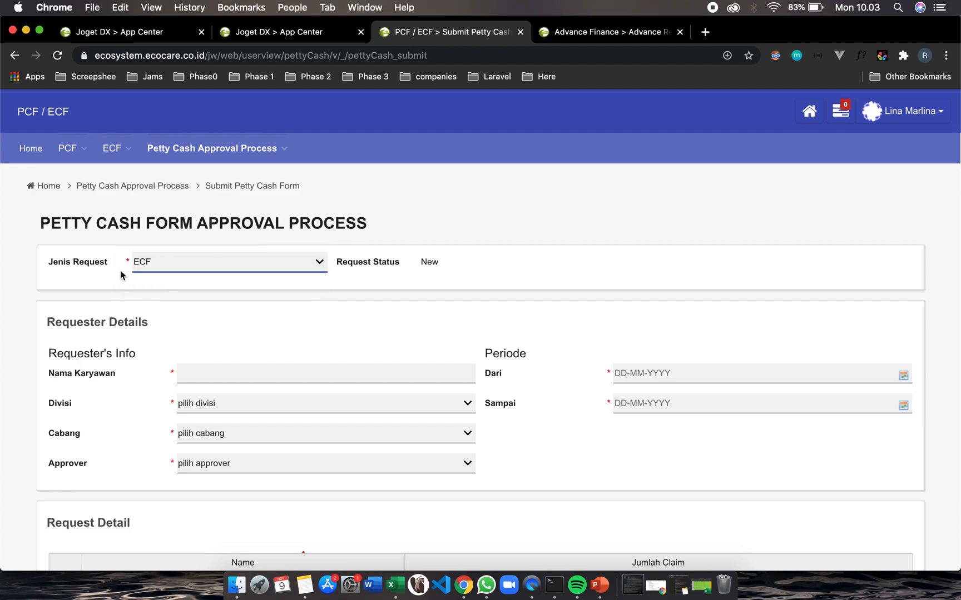
# Enter the employee's name in Nama Karyawan by picking the matching suggestion
pyautogui.scroll(-5, 223, 361)
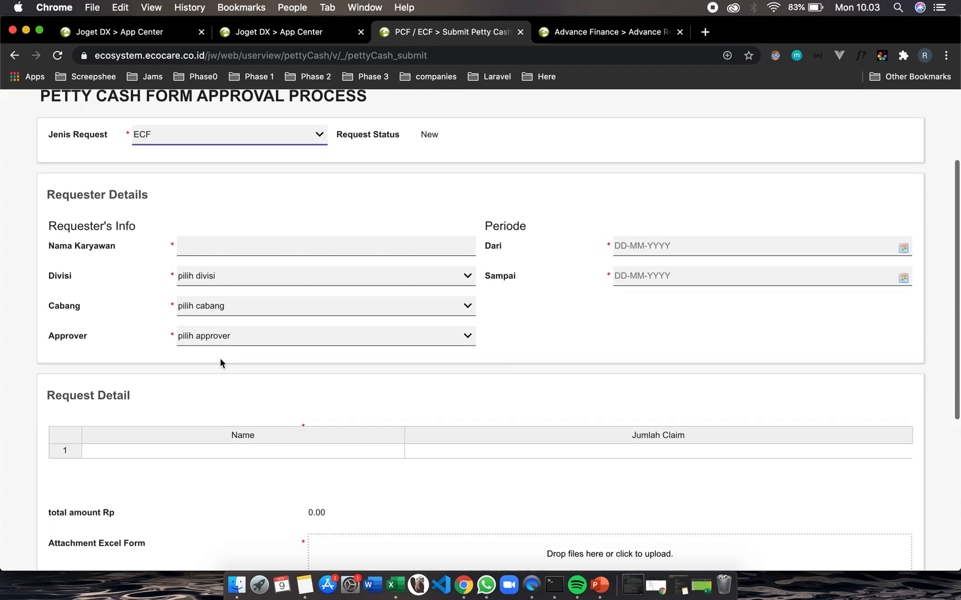
pyautogui.click(235, 245)
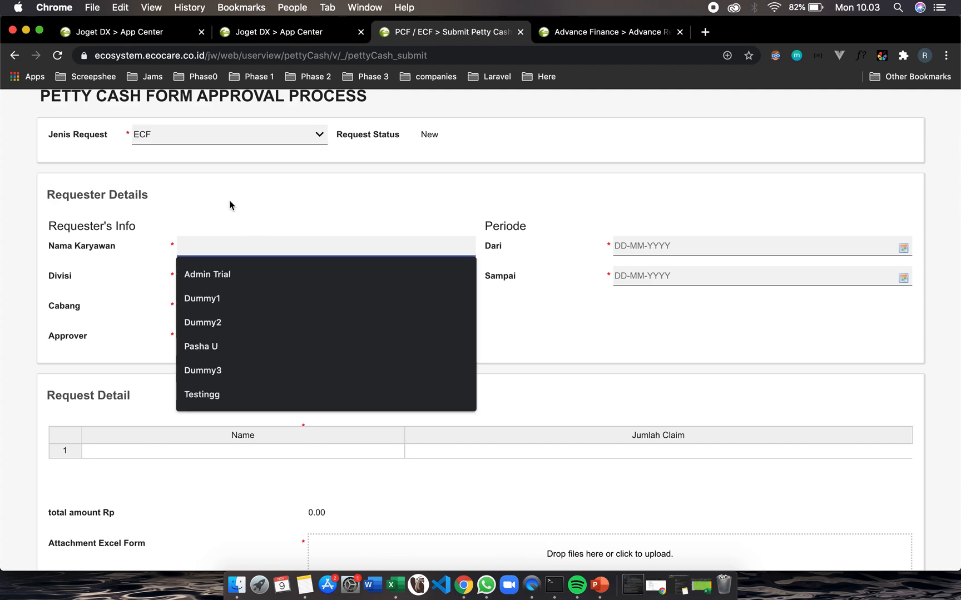
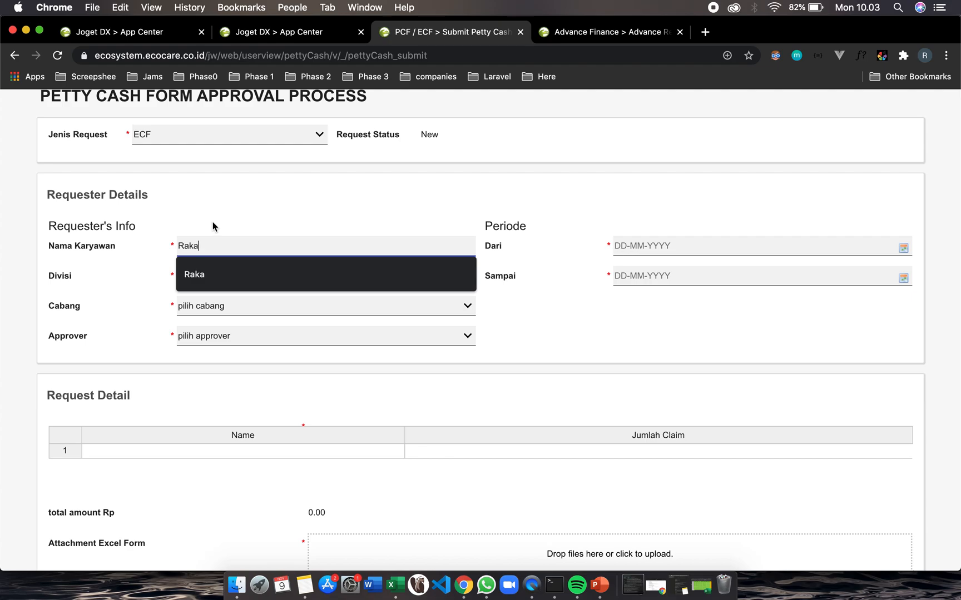
pyautogui.click(194, 219)
pyautogui.scroll(5, 195, 220)
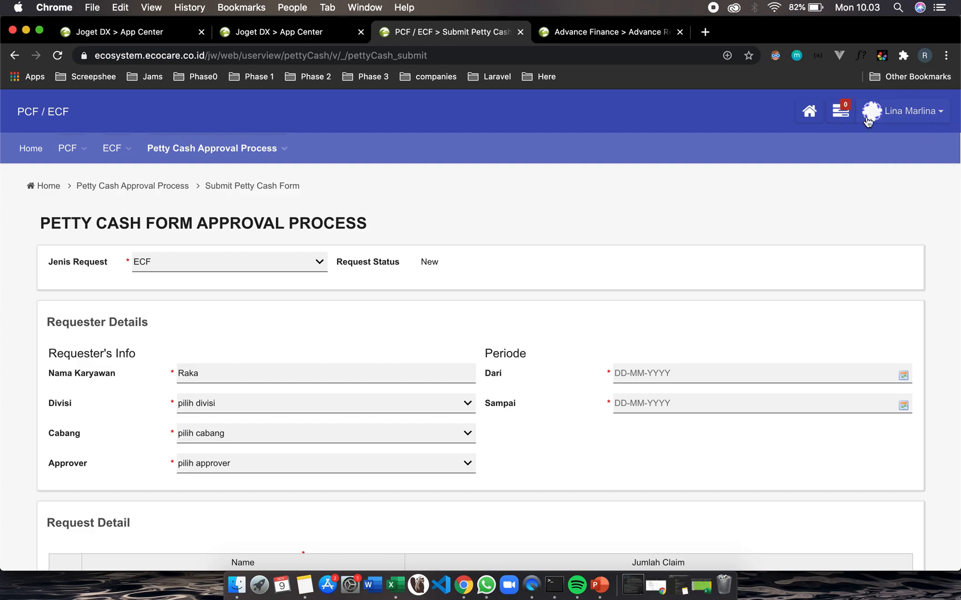
pyautogui.scroll(-2, 153, 377)
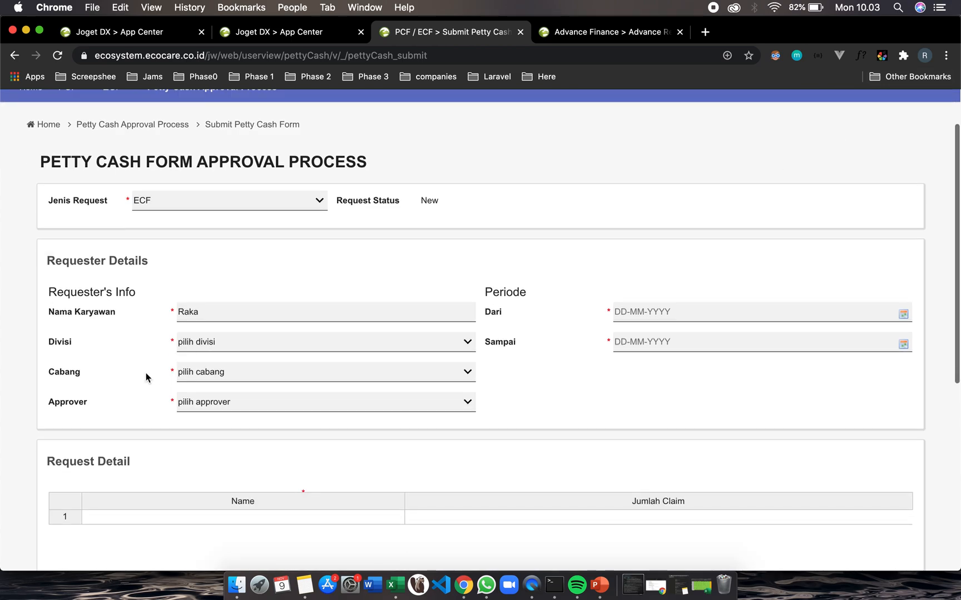
# Set the division to Information Technology, the branch to BCC, and choose the approver
pyautogui.click(242, 349)
pyautogui.scroll(-3, 232, 440)
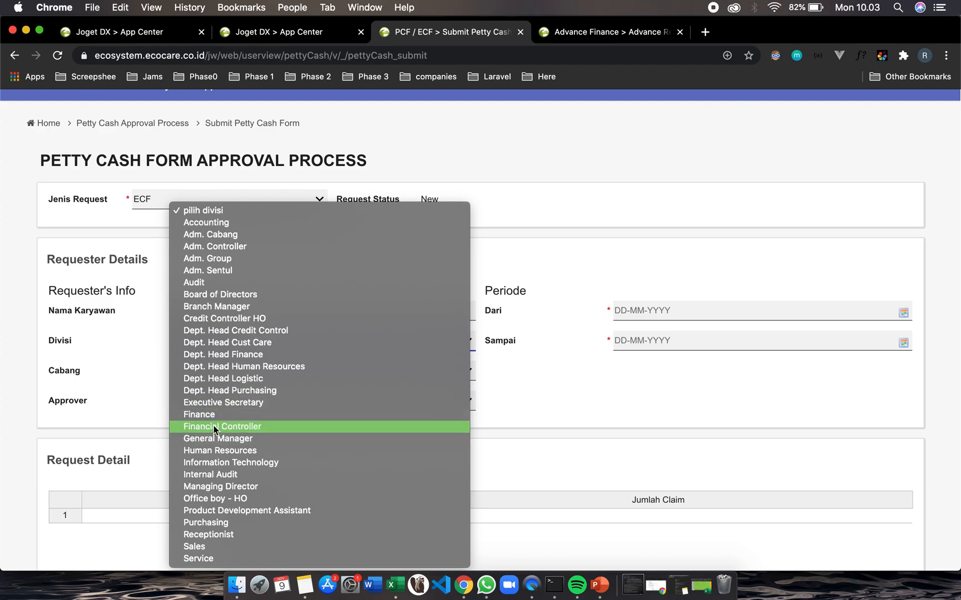
pyautogui.click(236, 468)
pyautogui.click(229, 369)
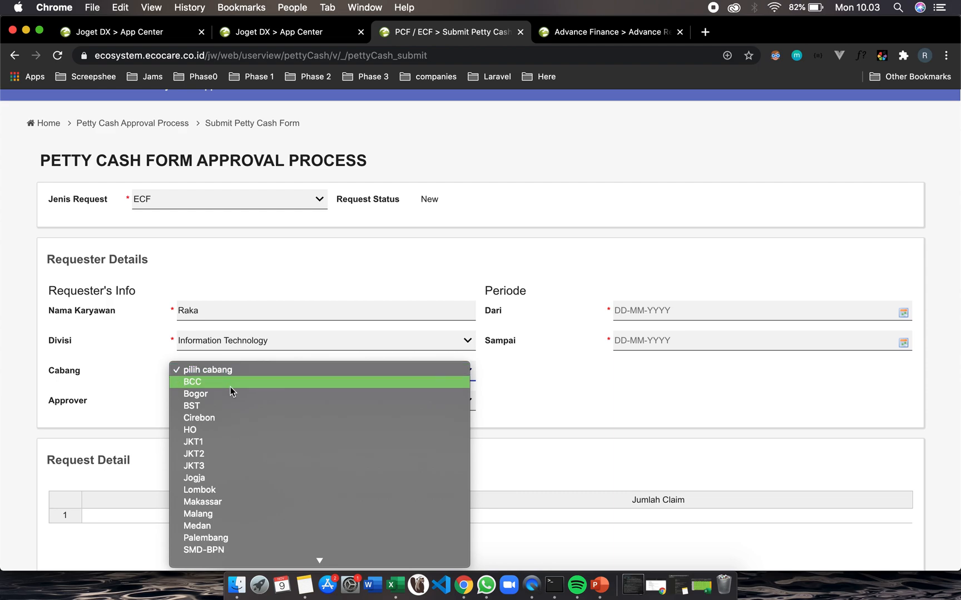
pyautogui.click(230, 388)
pyautogui.click(200, 402)
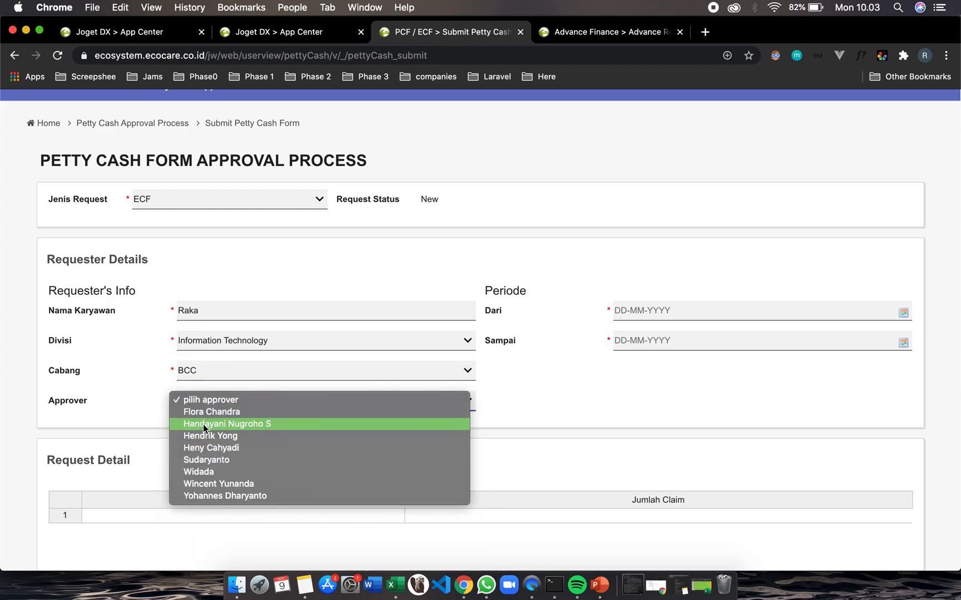
pyautogui.click(200, 425)
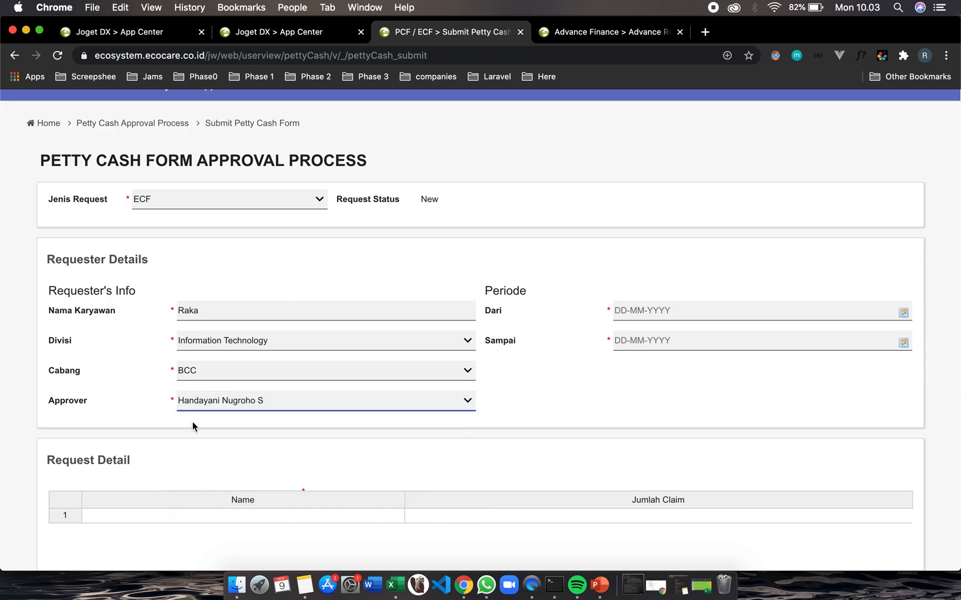
# Set the period from 11-11-2020 to 13-11-2020 using the date pickers
pyautogui.click(657, 313)
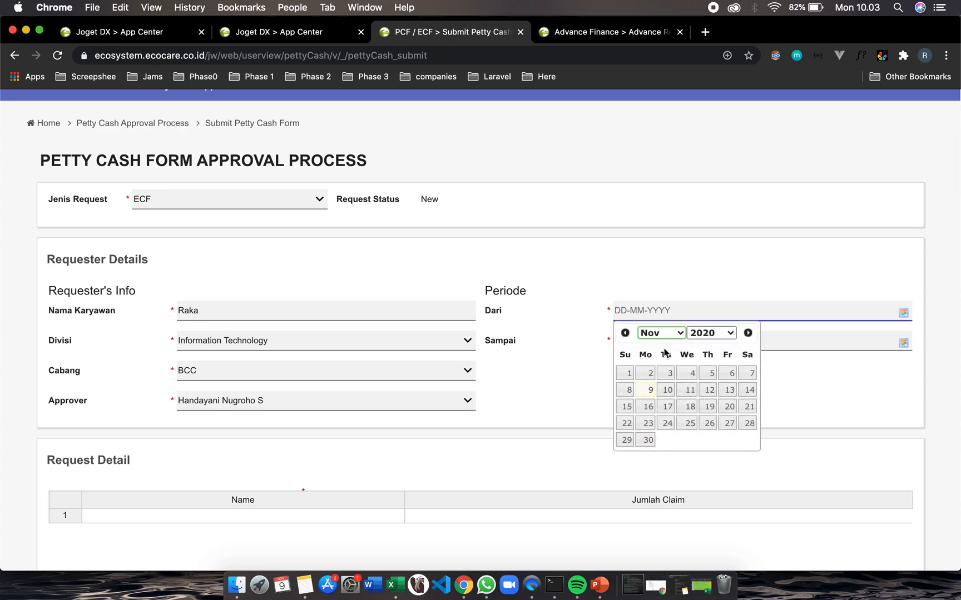
pyautogui.click(690, 390)
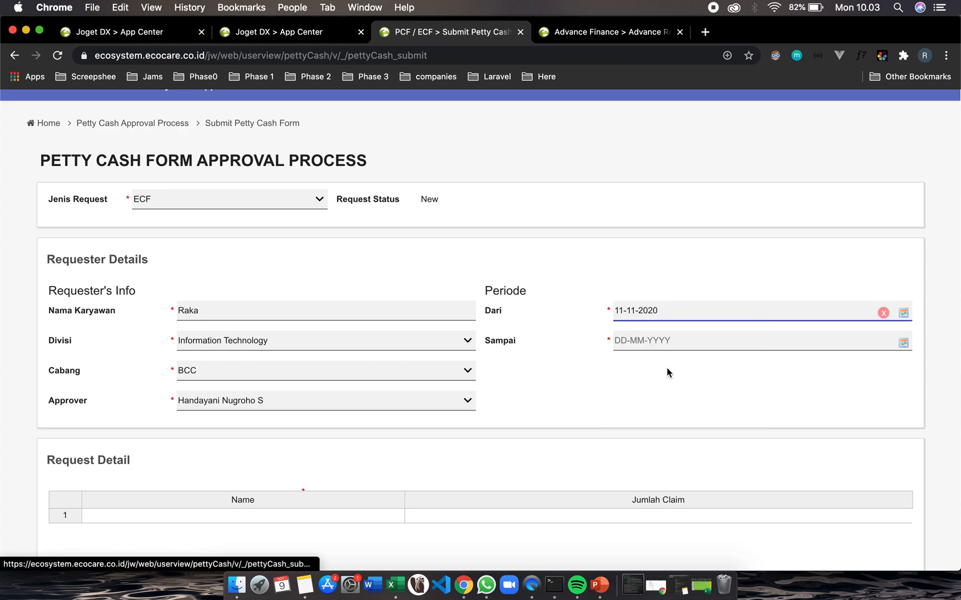
pyautogui.click(626, 340)
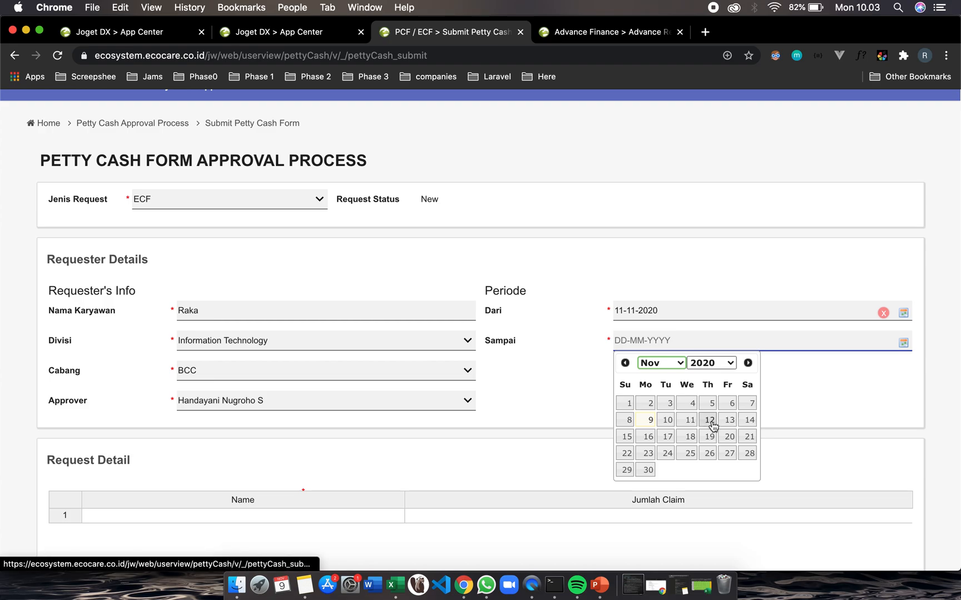
pyautogui.click(729, 425)
pyautogui.scroll(-5, 433, 414)
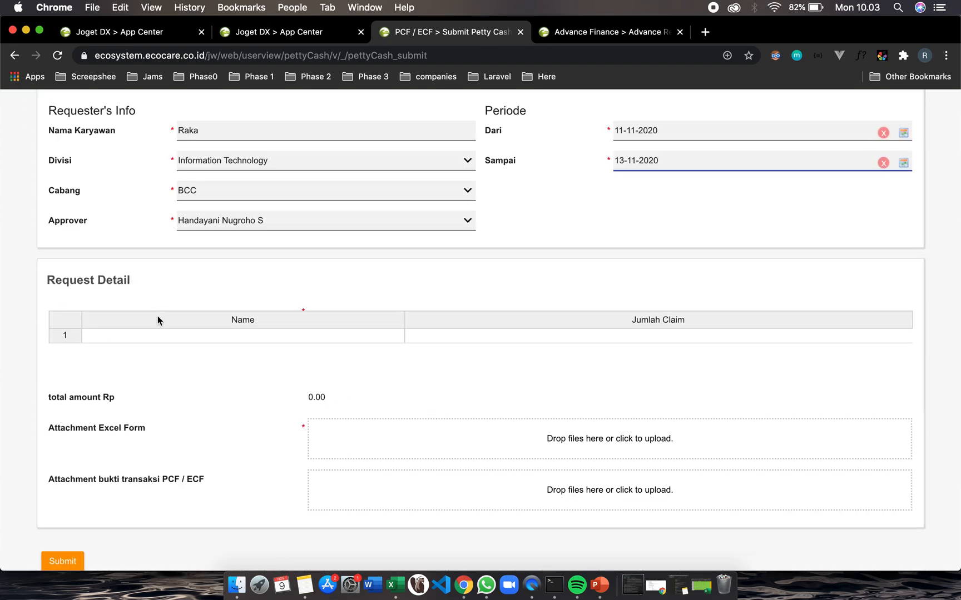
# Enter a person's name in the Name cell of the first Request Detail row
pyautogui.click(117, 335)
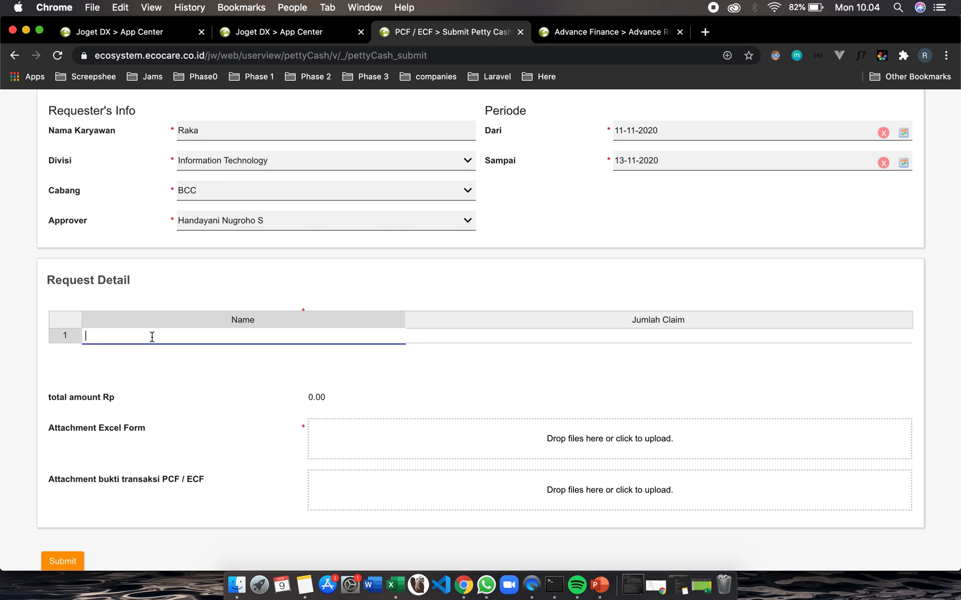
pyautogui.write('Ayu')
# Complete the employee's full name in Nama Karyawan
pyautogui.click(220, 130)
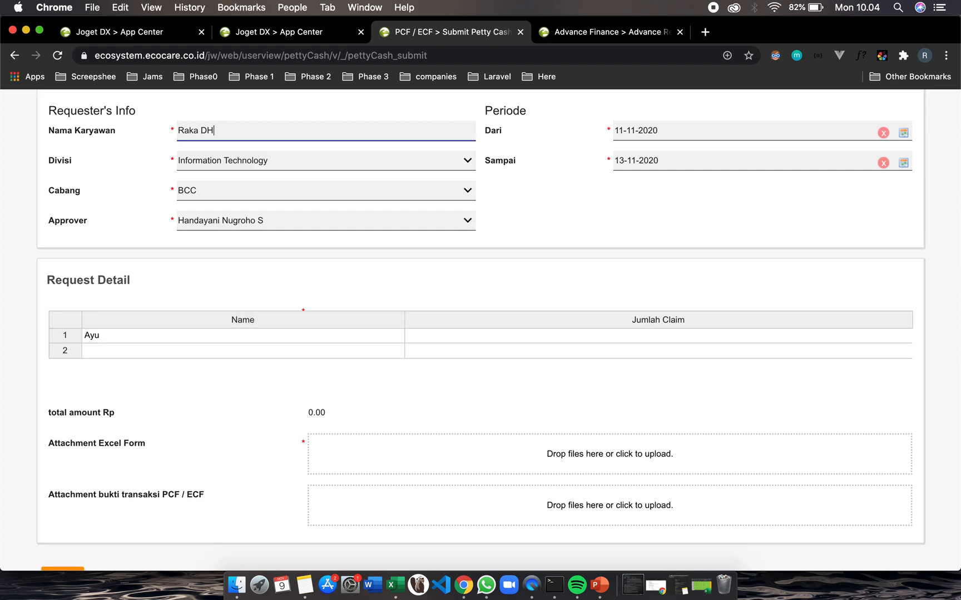
# Set the first row's Jumlah Claim to 150000
pyautogui.click(437, 341)
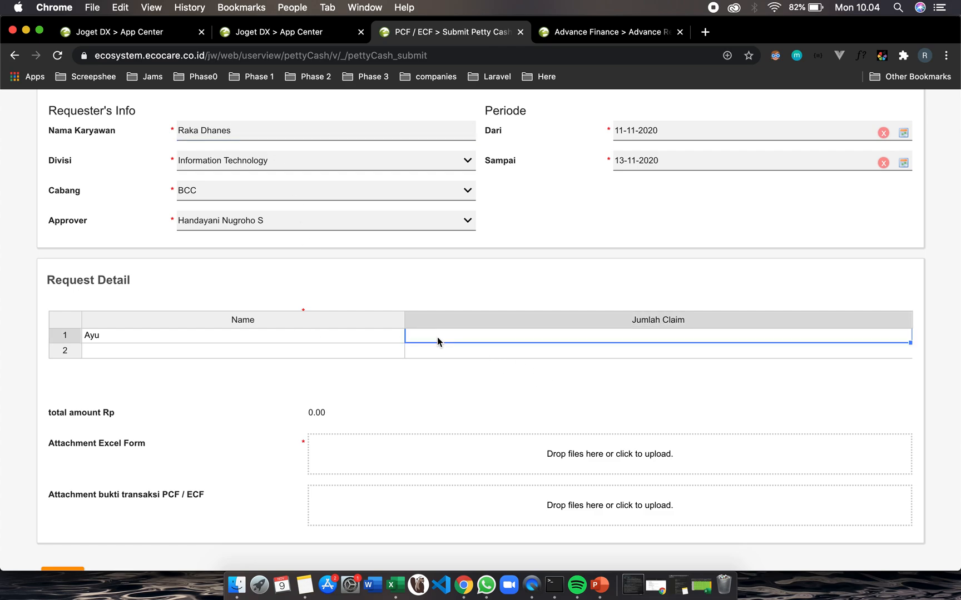
pyautogui.write('150000')
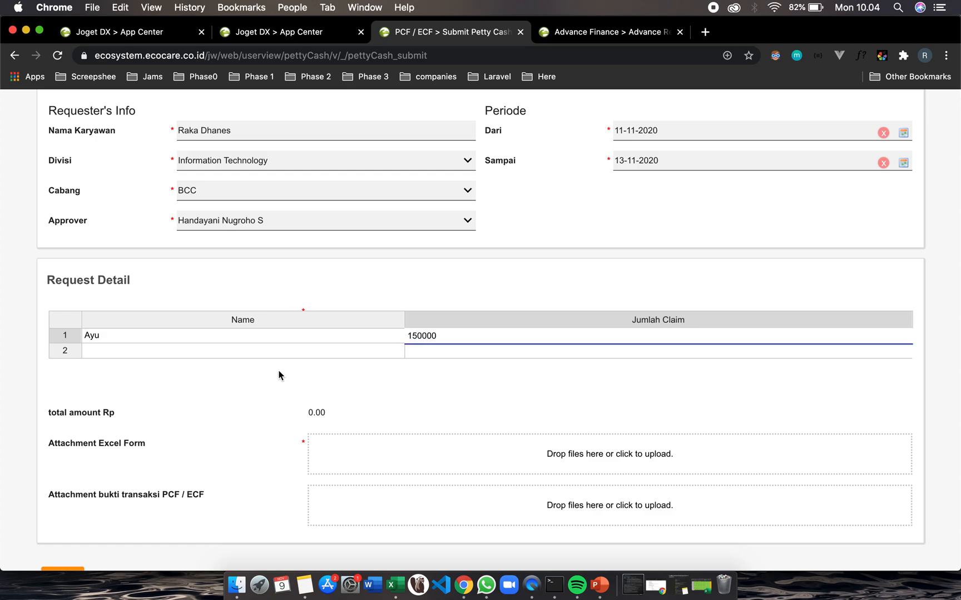
# Fill the second Request Detail row with another person's name and a Jumlah Claim of 250000
pyautogui.click(227, 348)
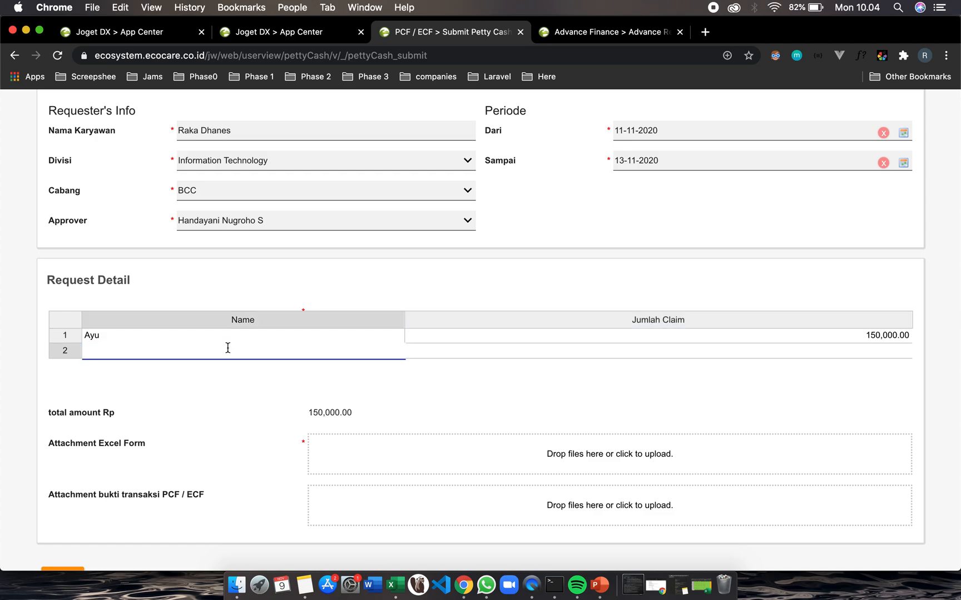
pyautogui.write('Zona')
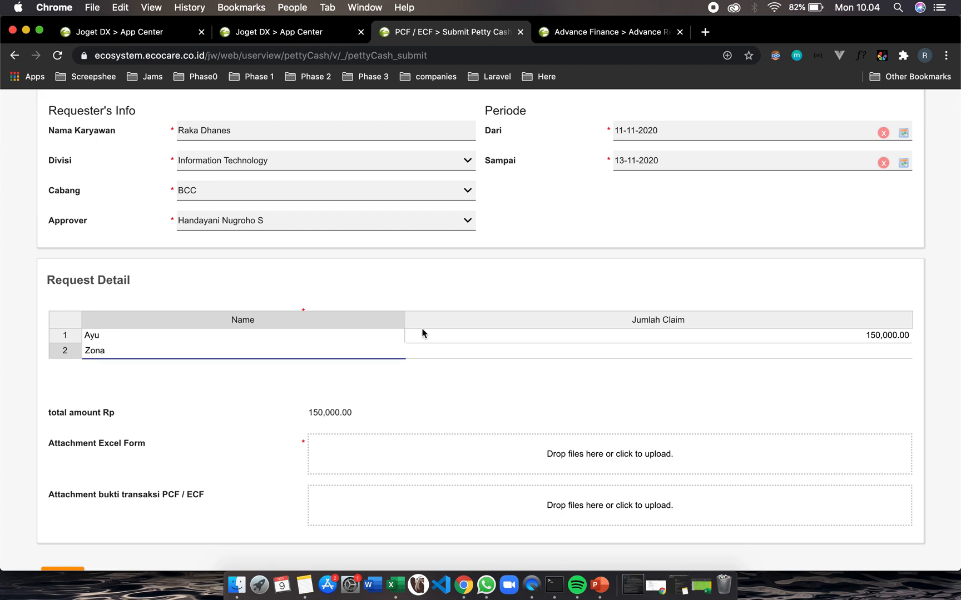
pyautogui.click(468, 353)
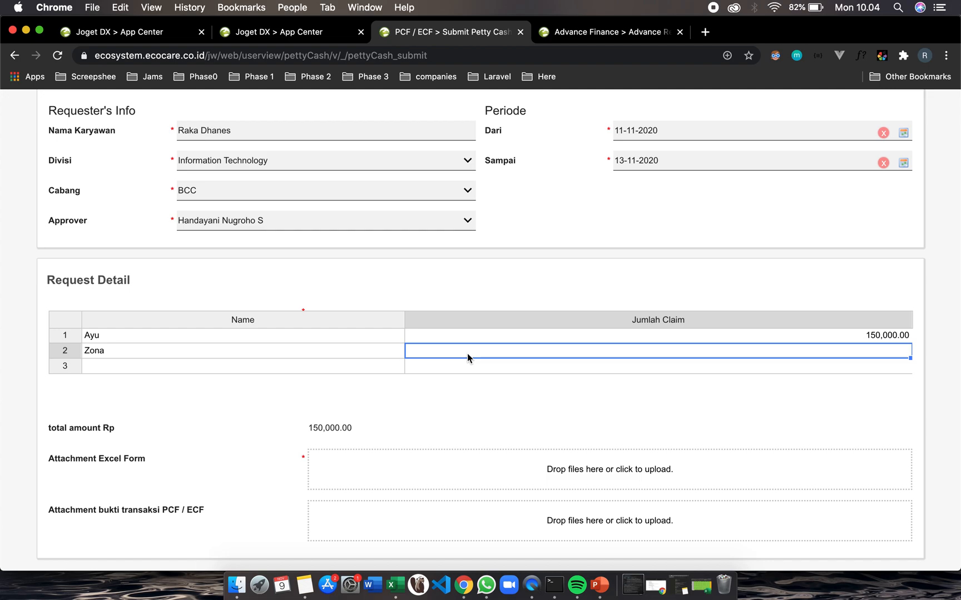
pyautogui.write('25000')
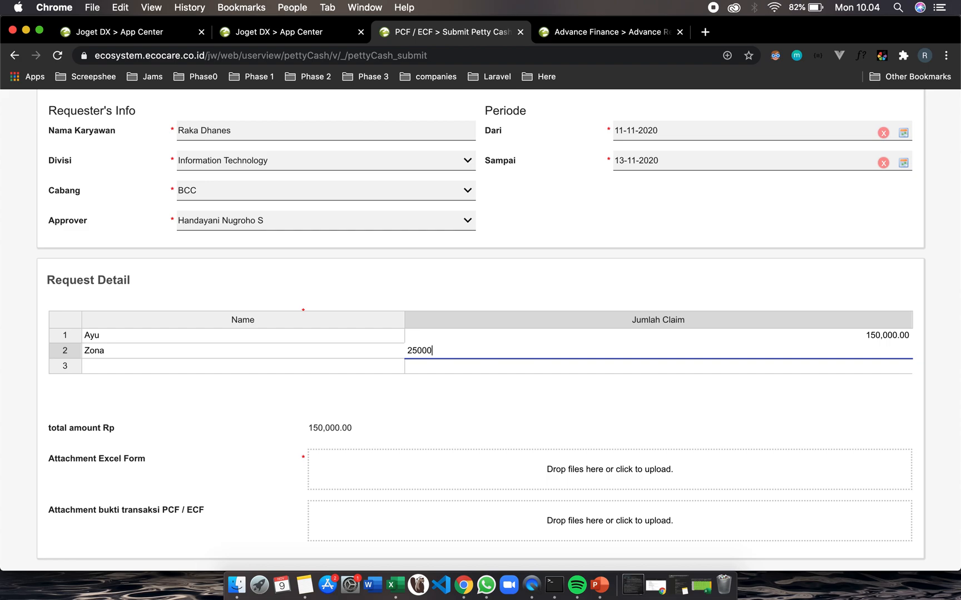
pyautogui.write('0')
pyautogui.click(491, 423)
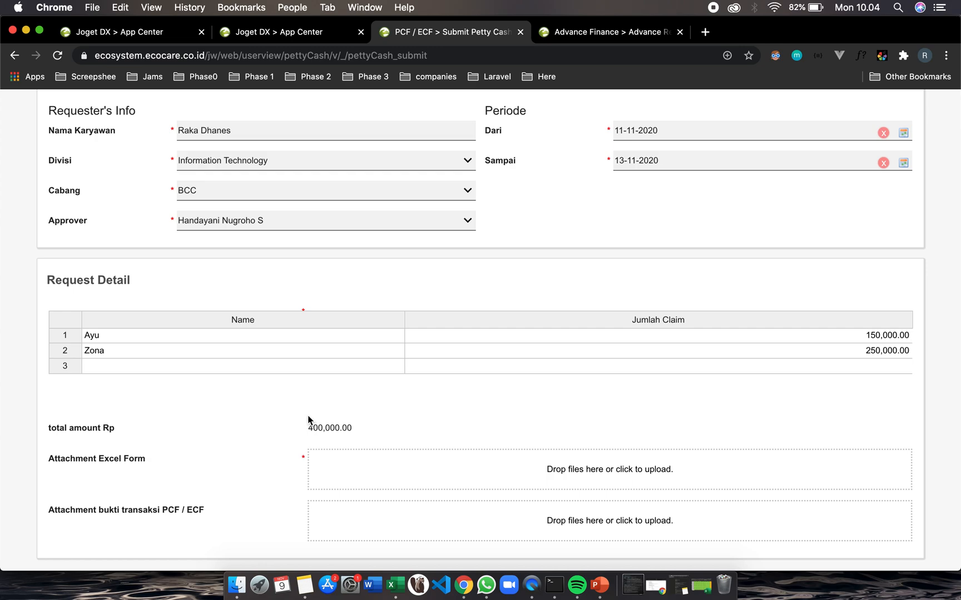
# Attach FORMAT ECF - NEW.xlsx from the Att Ex folder as the Attachment Excel Form, previewing it first
pyautogui.scroll(-3, 378, 439)
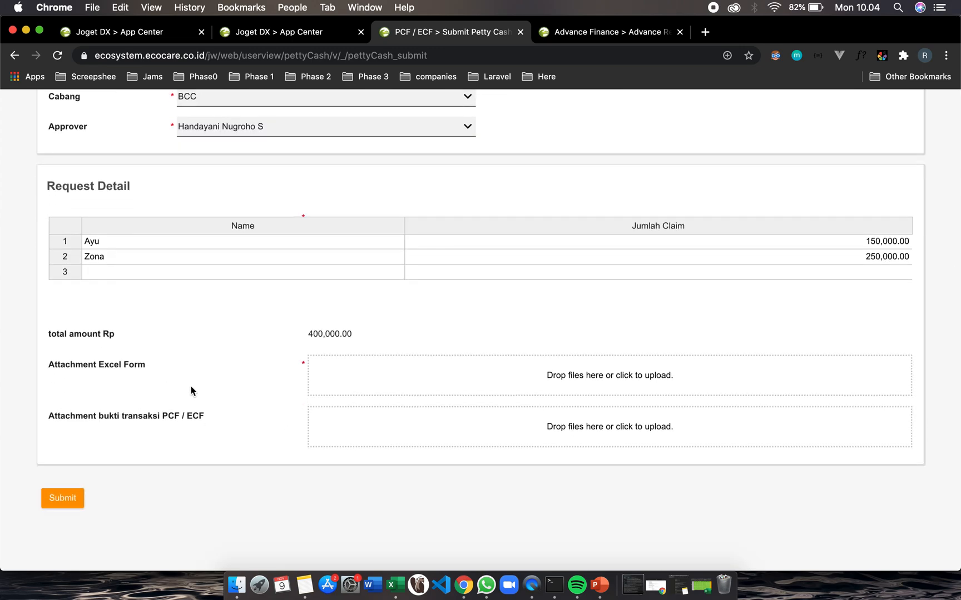
pyautogui.scroll(-1, 192, 392)
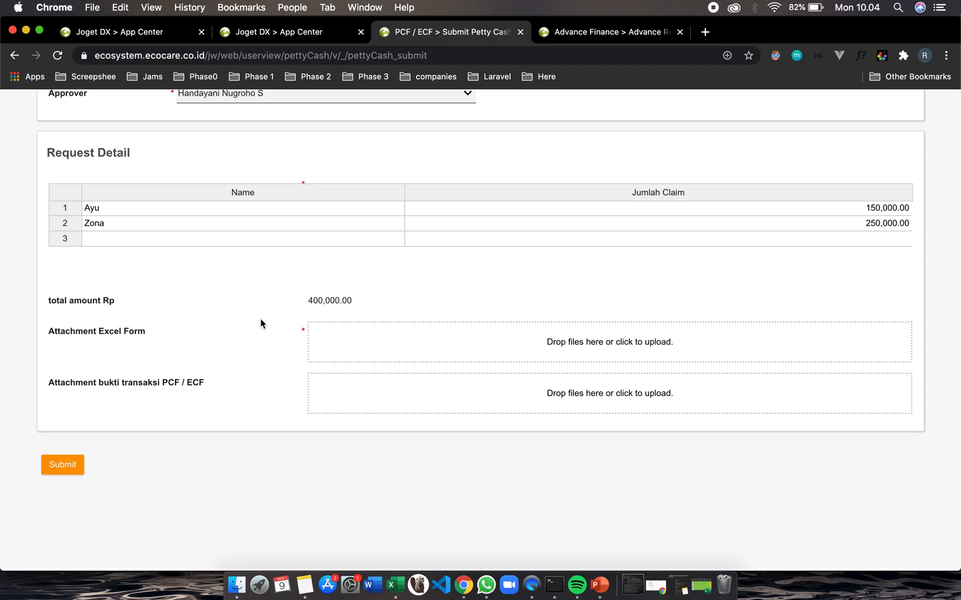
pyautogui.click(392, 347)
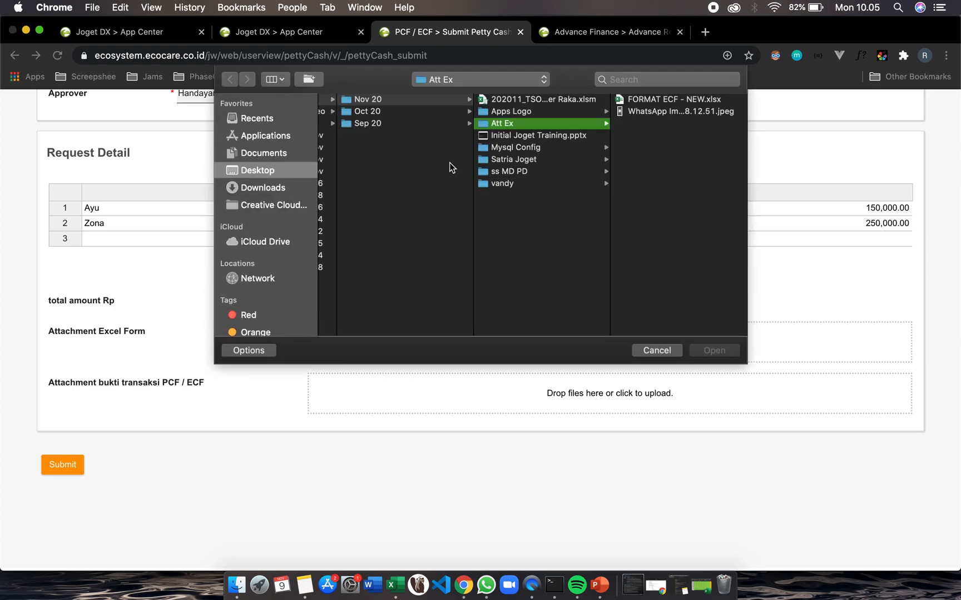
pyautogui.click(650, 103)
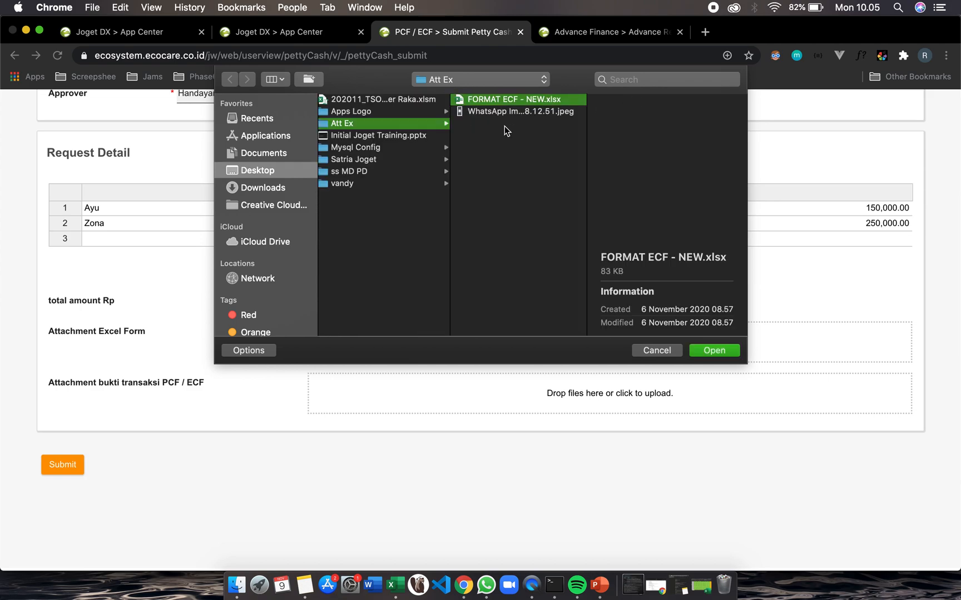
pyautogui.press('space')
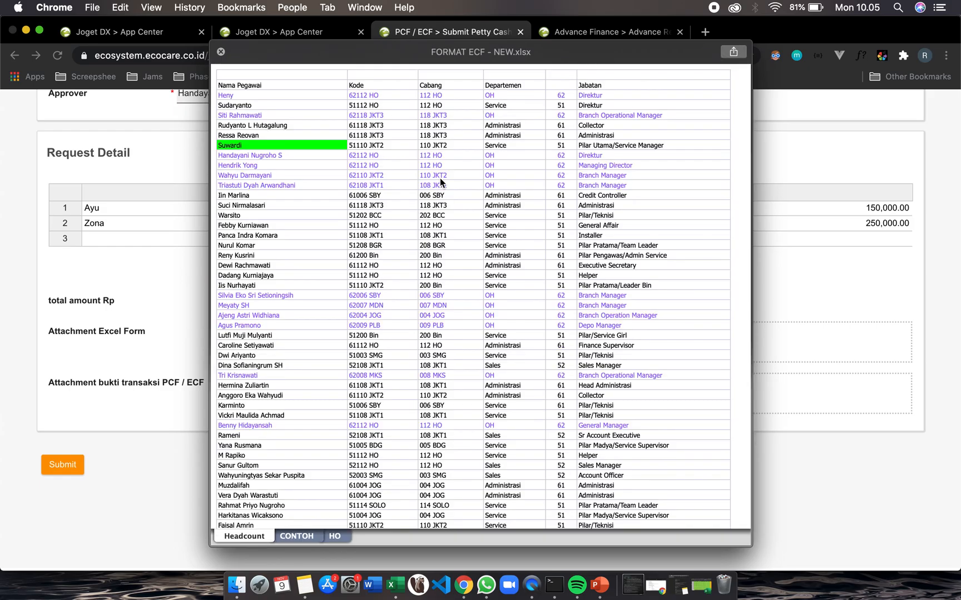
pyautogui.scroll(-10, 339, 188)
pyautogui.scroll(-15, 339, 188)
pyautogui.scroll(-10, 339, 188)
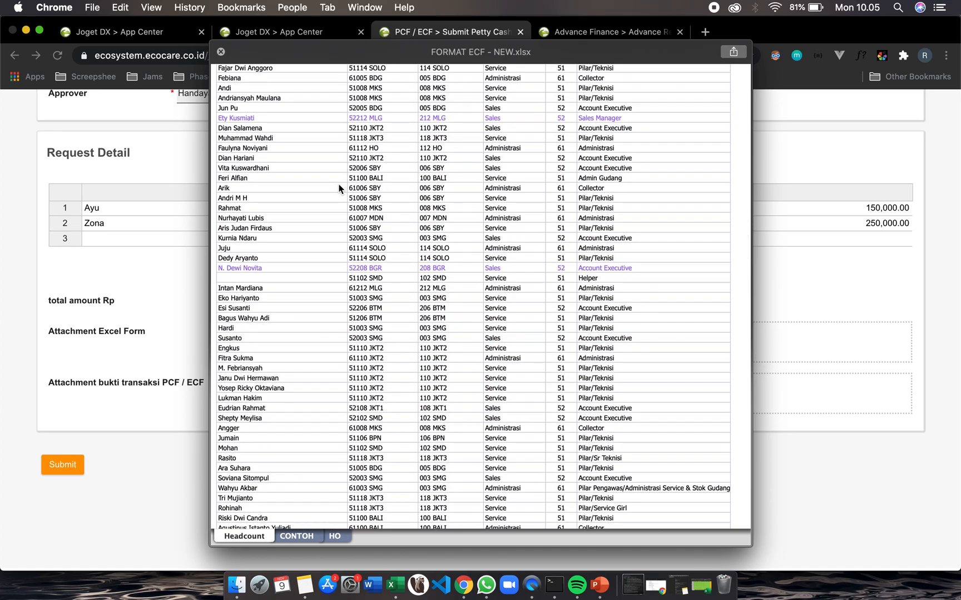
pyautogui.press('space')
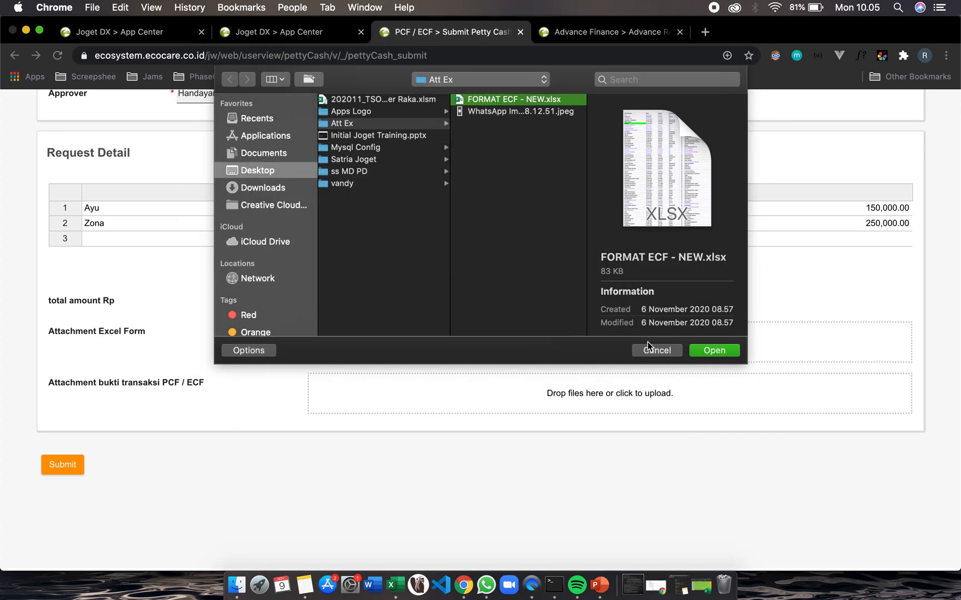
pyautogui.click(721, 354)
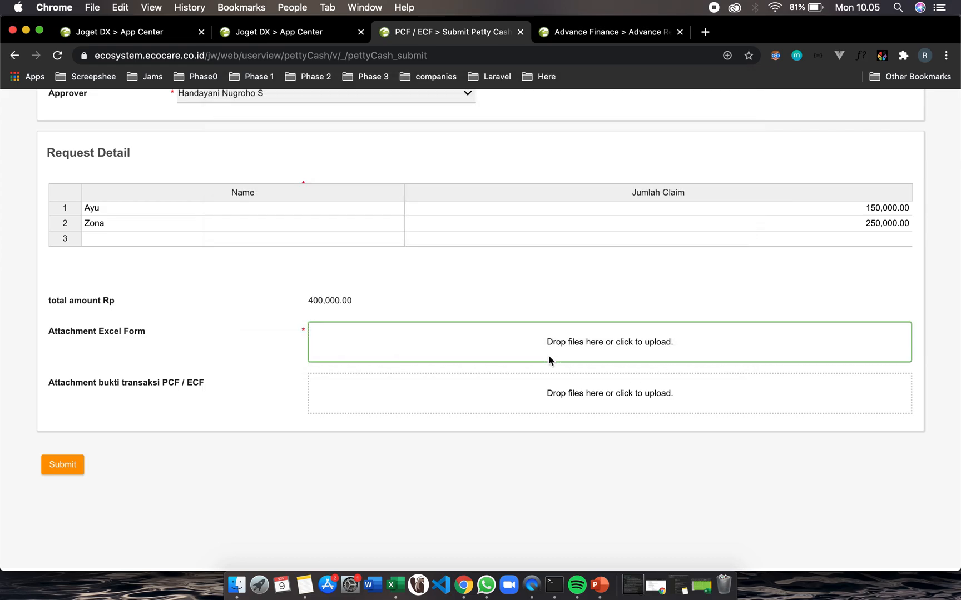
# Submit the petty cash request form
pyautogui.scroll(-1, 189, 389)
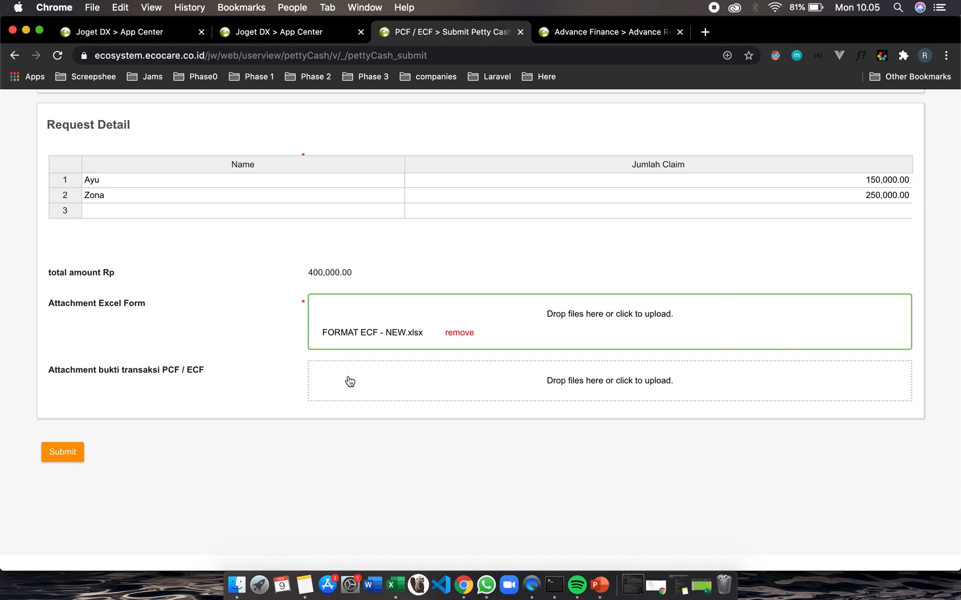
pyautogui.scroll(-1, 350, 387)
pyautogui.scroll(-3, 349, 387)
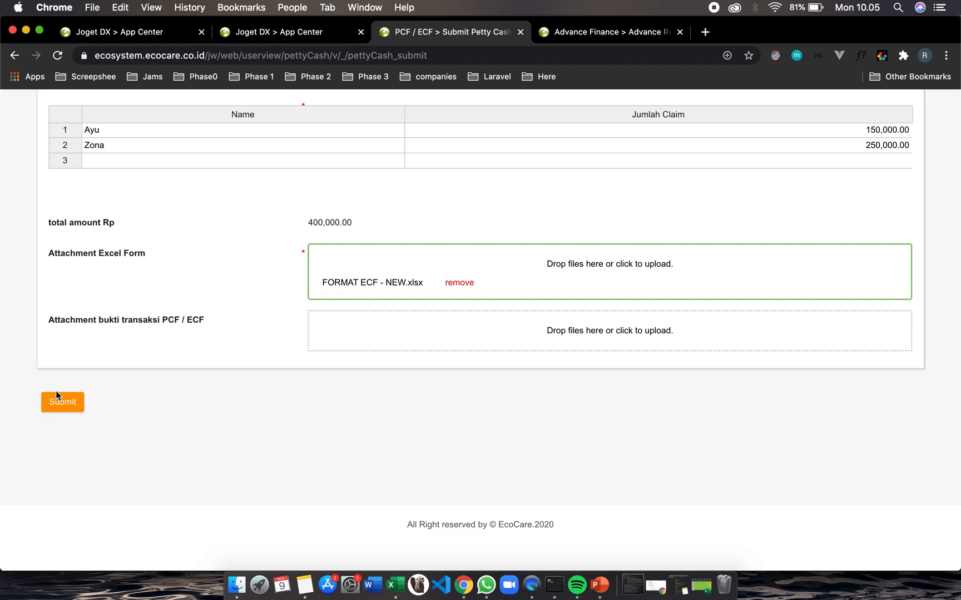
pyautogui.scroll(1, 88, 364)
pyautogui.click(76, 446)
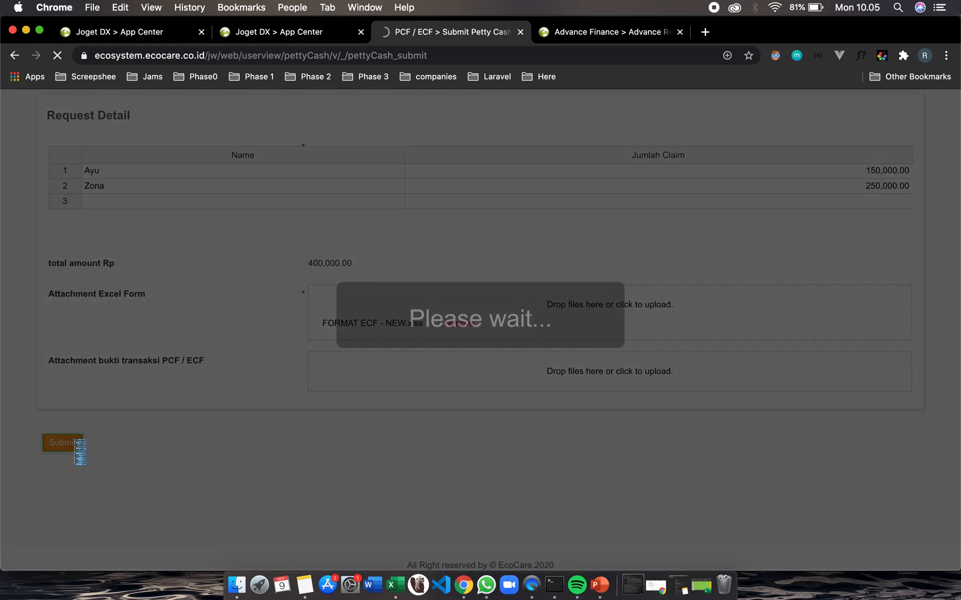
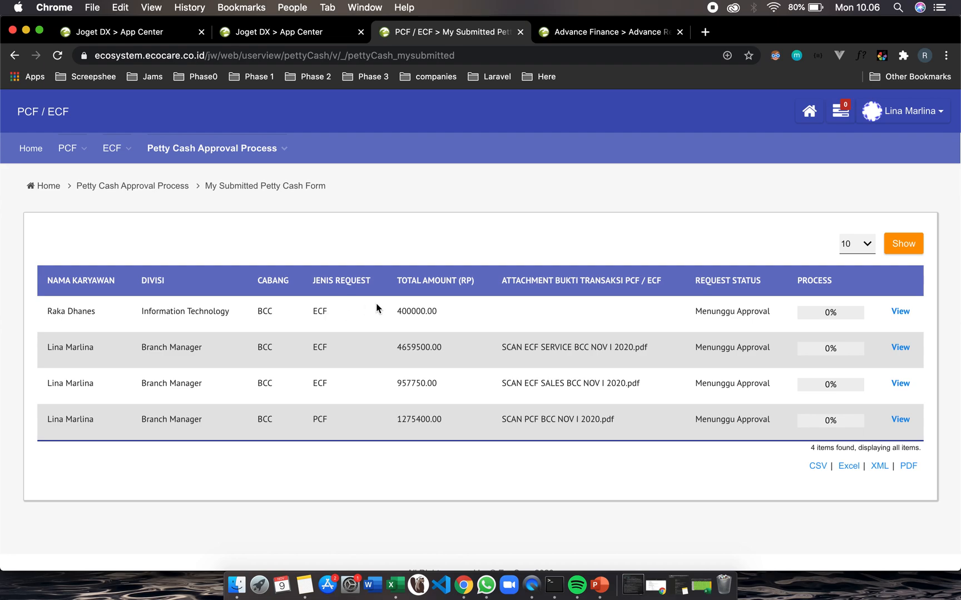
# Check the new ECF request's approval progress in the submitted petty cash forms list
pyautogui.moveTo(396, 310); pyautogui.dragTo(436, 312)
pyautogui.click(830, 314)
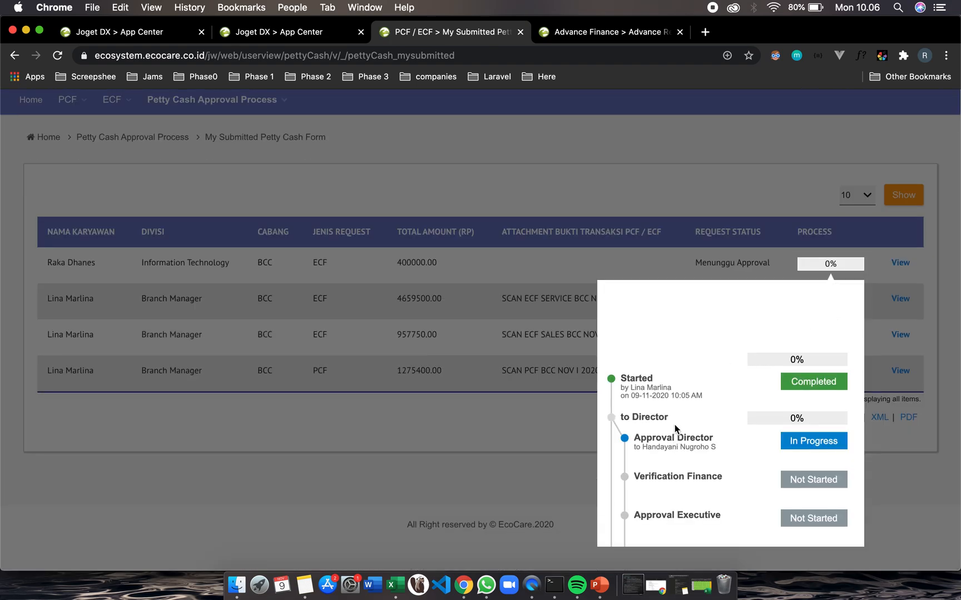
pyautogui.scroll(-2, 675, 429)
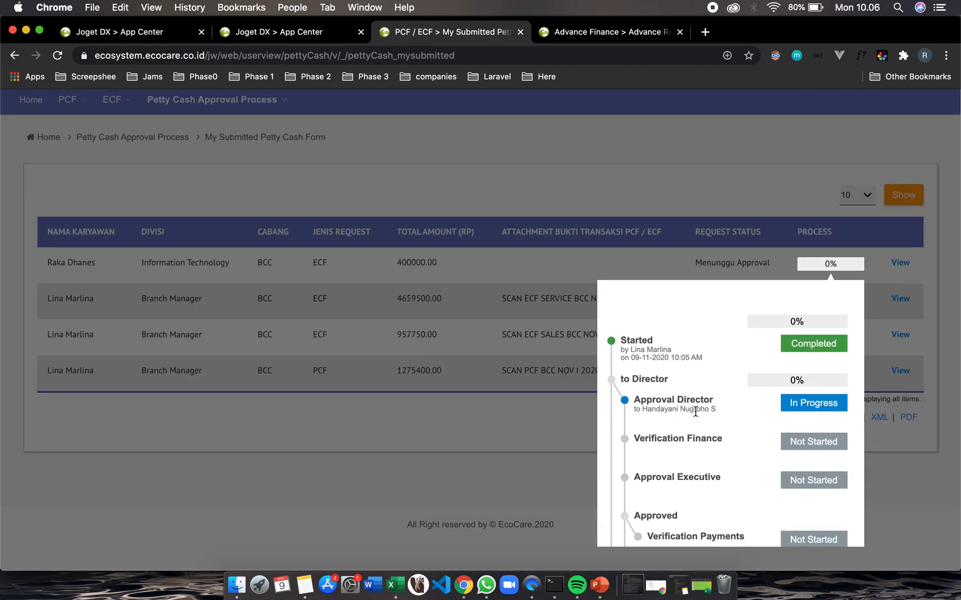
pyautogui.scroll(-1, 678, 411)
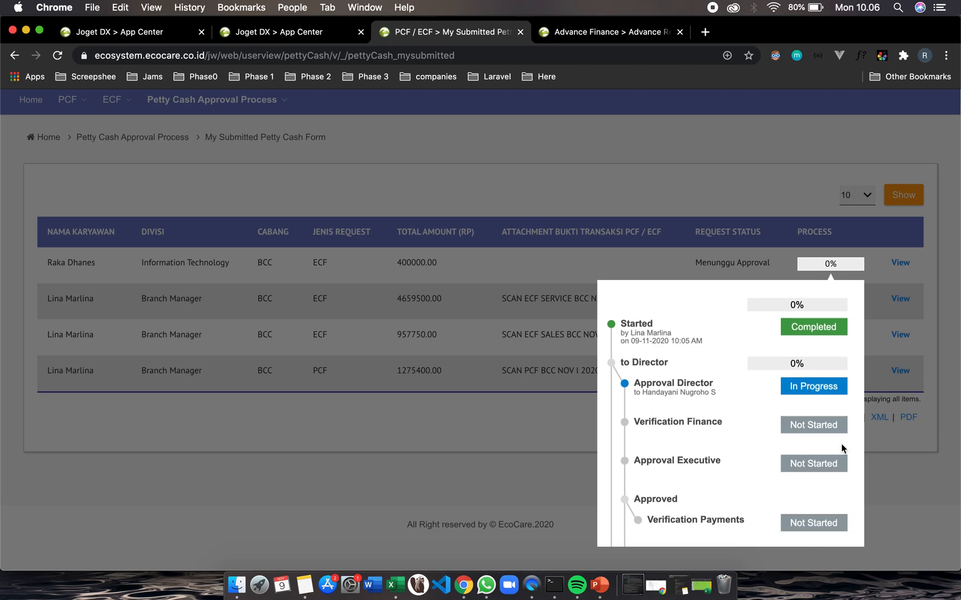
pyautogui.click(877, 351)
pyautogui.scroll(2, 846, 292)
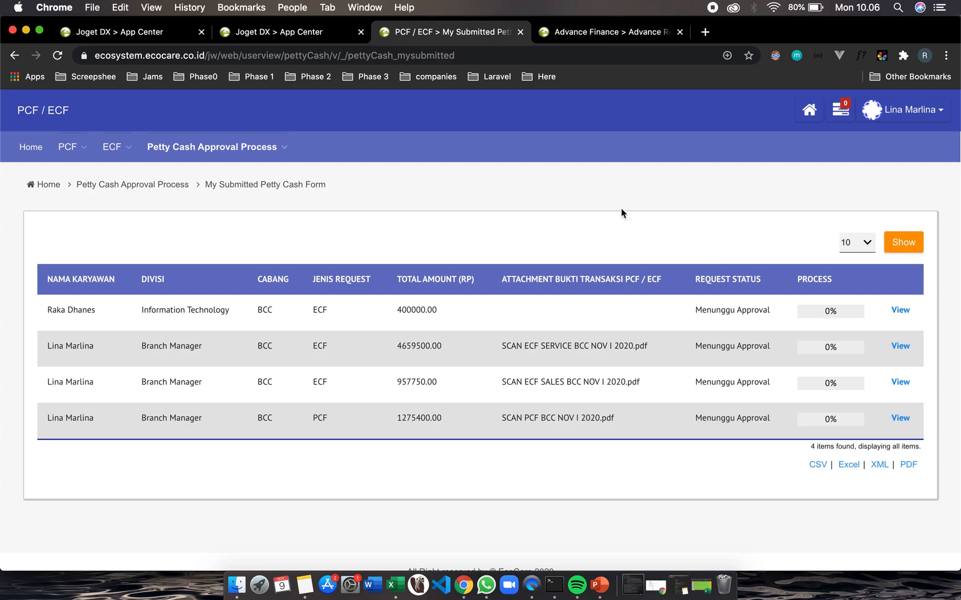
pyautogui.hotkey('ctrl', 'Right')
pyautogui.moveTo(388, 143)
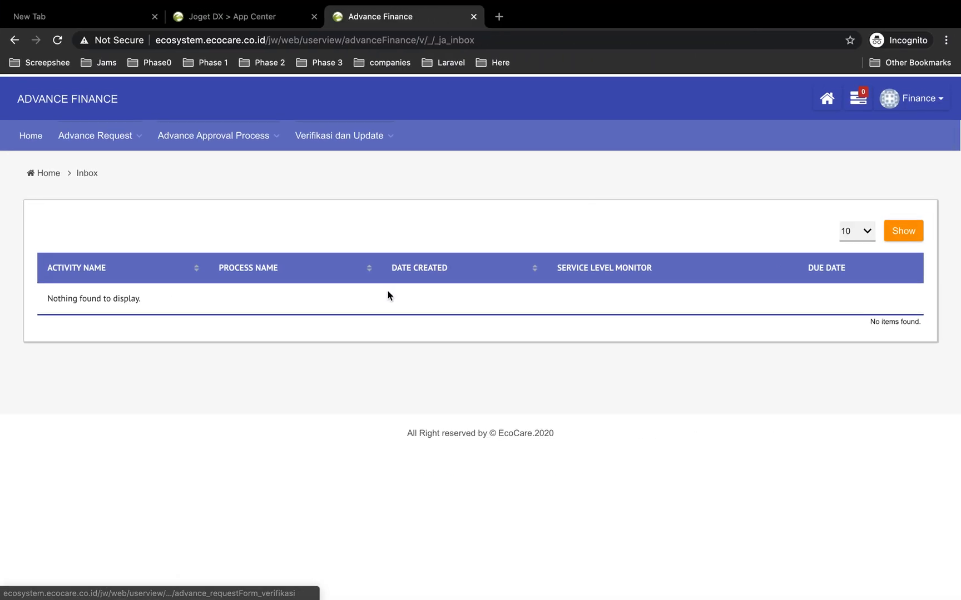
pyautogui.click(923, 97)
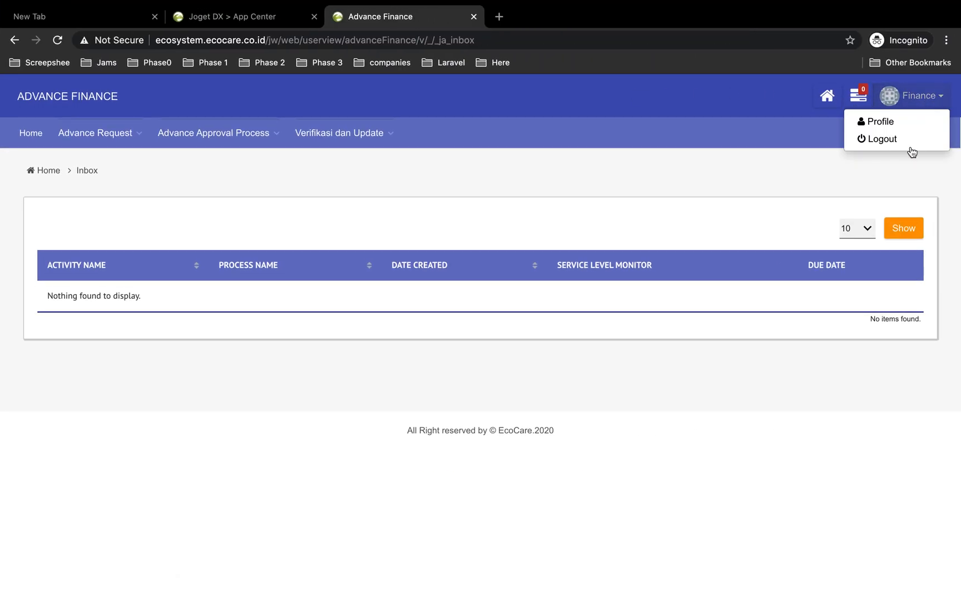
pyautogui.click(882, 140)
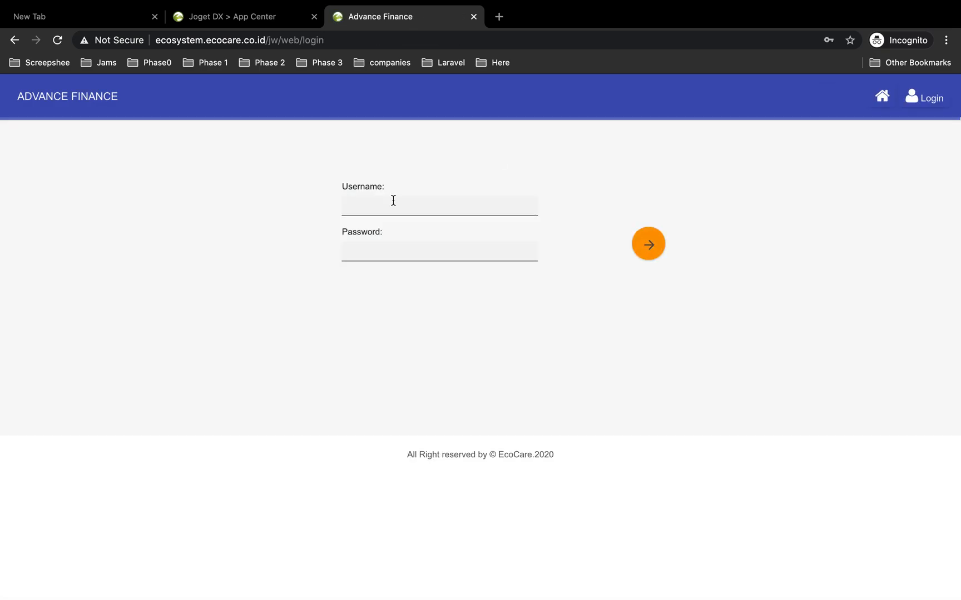
pyautogui.click(384, 206)
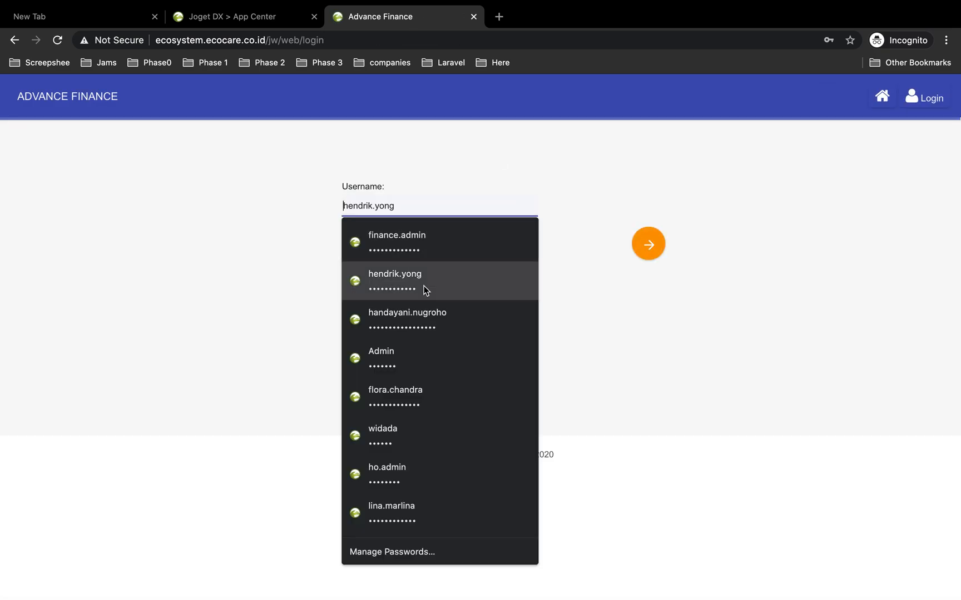
pyautogui.click(421, 308)
pyautogui.click(647, 251)
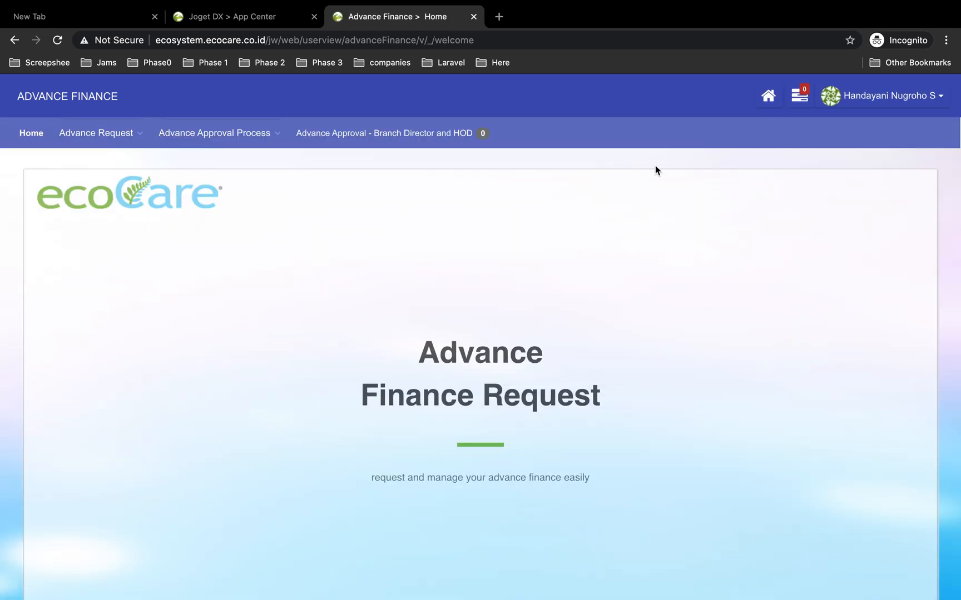
# Reload the page and open the PCF / ECF app from the App Center
pyautogui.press('super+r')
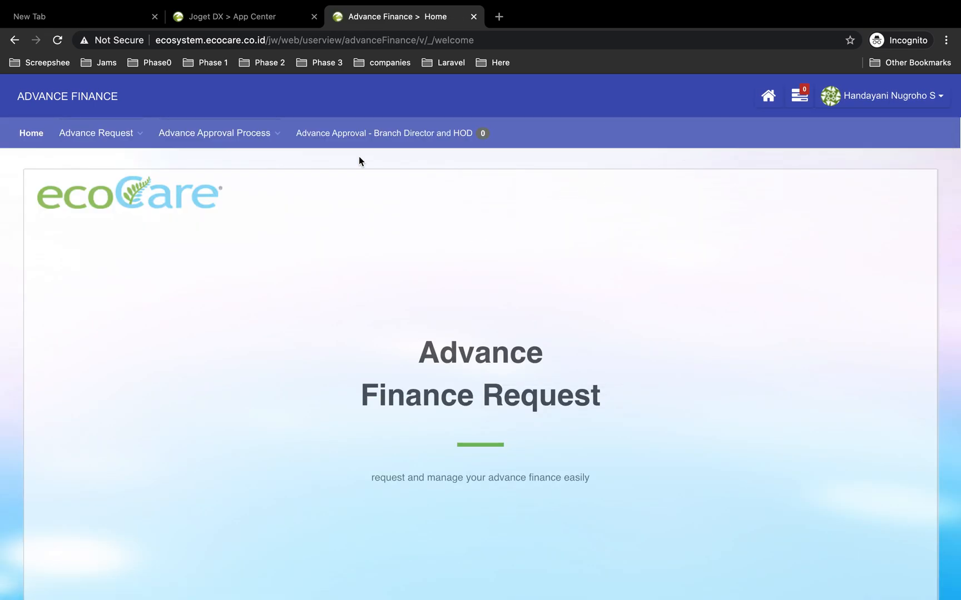
pyautogui.click(31, 137)
pyautogui.click(770, 100)
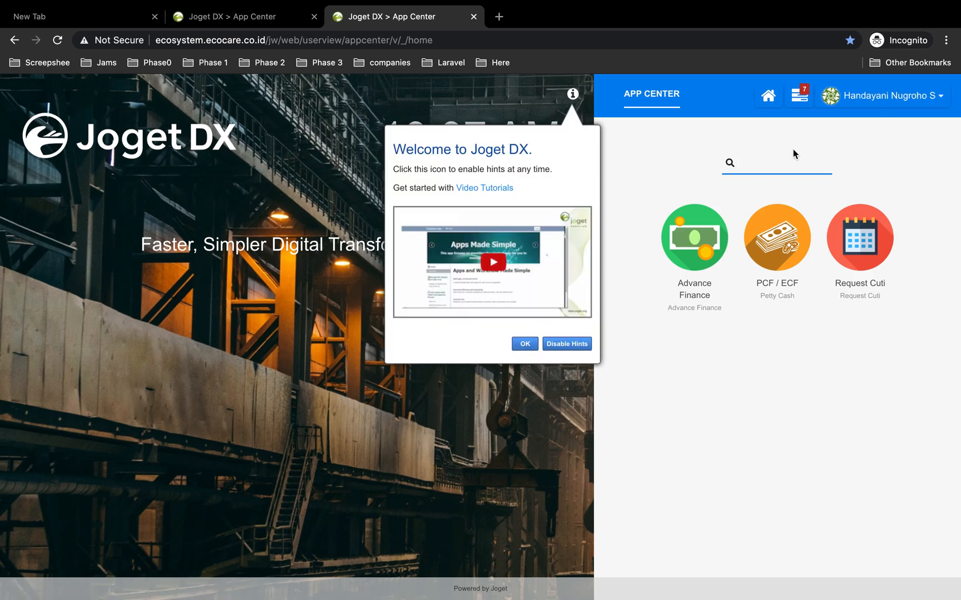
pyautogui.click(780, 253)
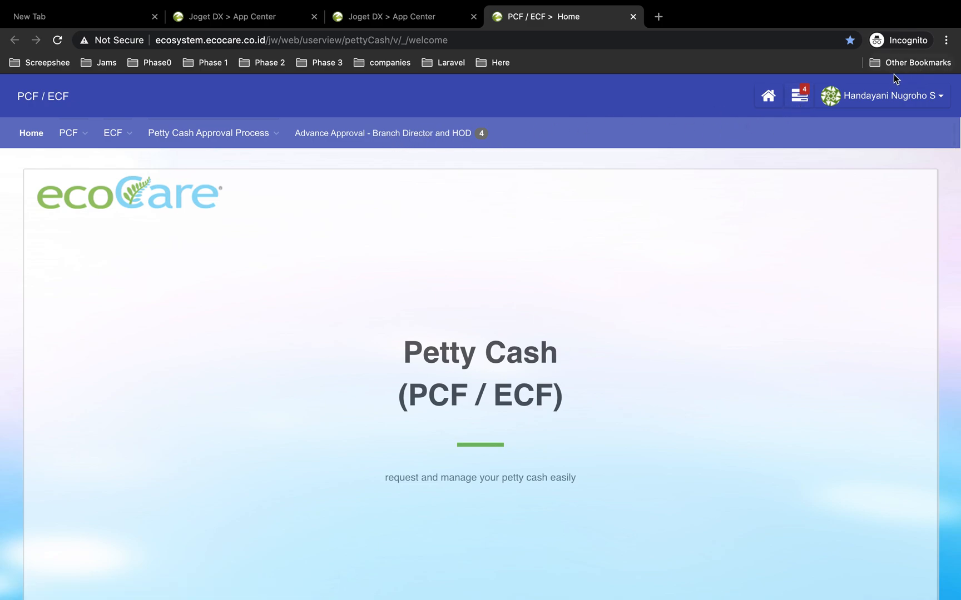
# Approve the 400000.00 ECF request in the Branch Director and HOD approval list with the remark oke
pyautogui.click(414, 136)
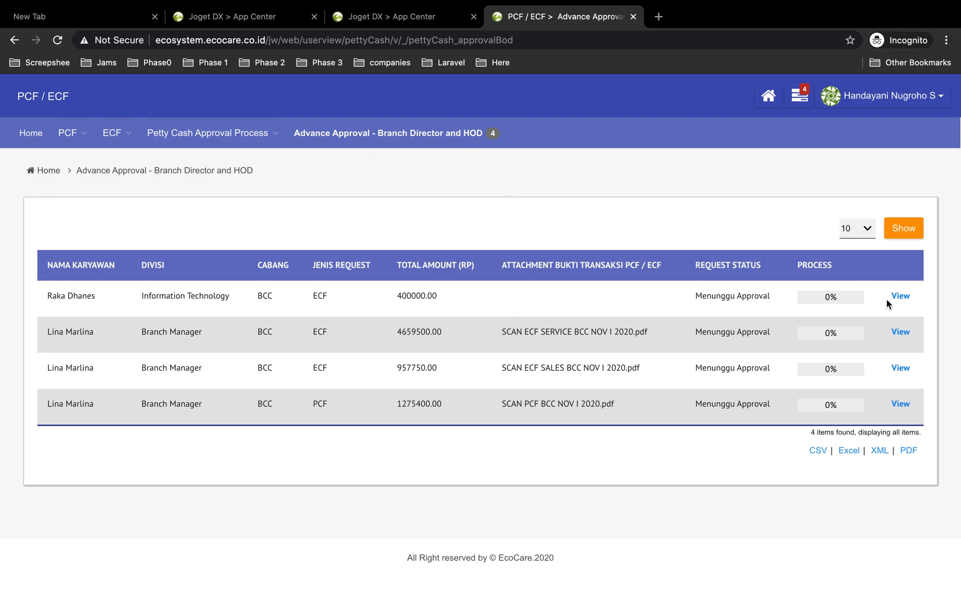
pyautogui.click(900, 296)
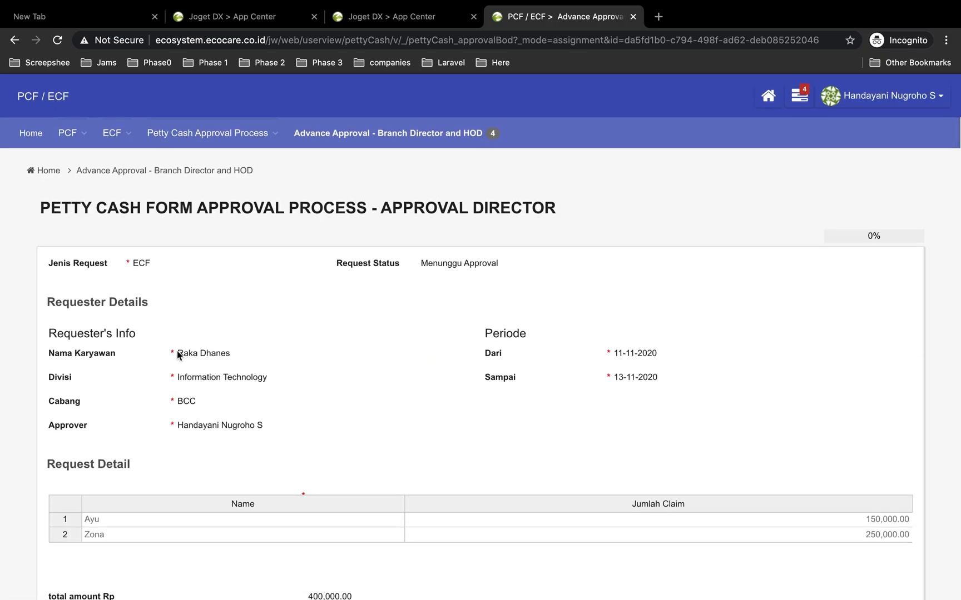
pyautogui.scroll(-3, 270, 375)
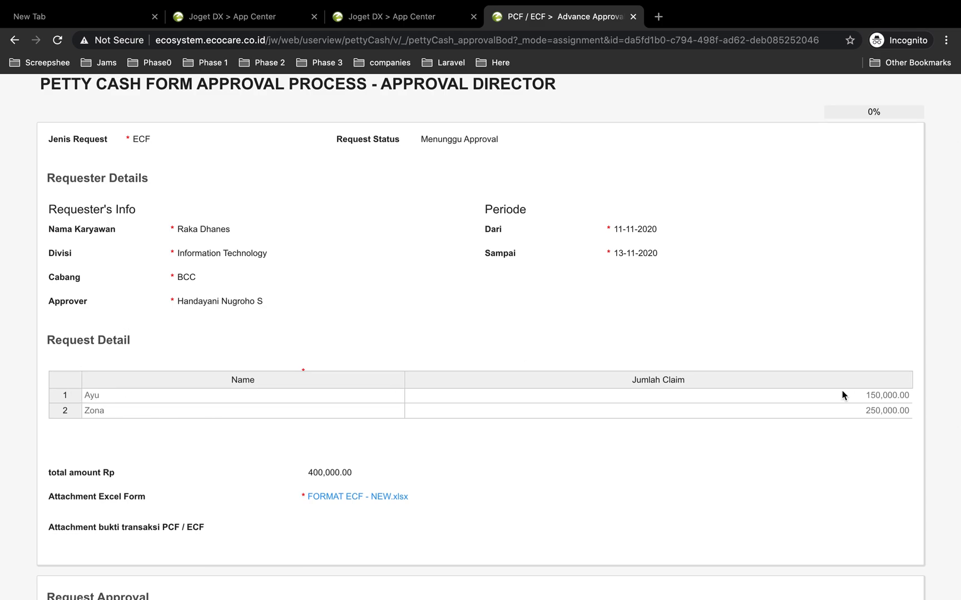
pyautogui.scroll(-5, 567, 441)
pyautogui.click(567, 440)
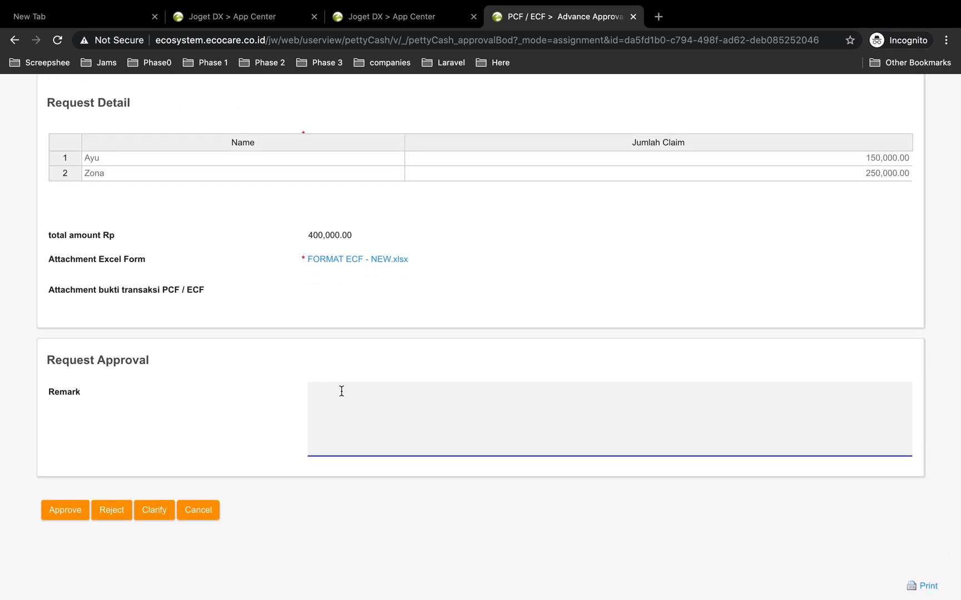
pyautogui.write('o')
pyautogui.click(75, 510)
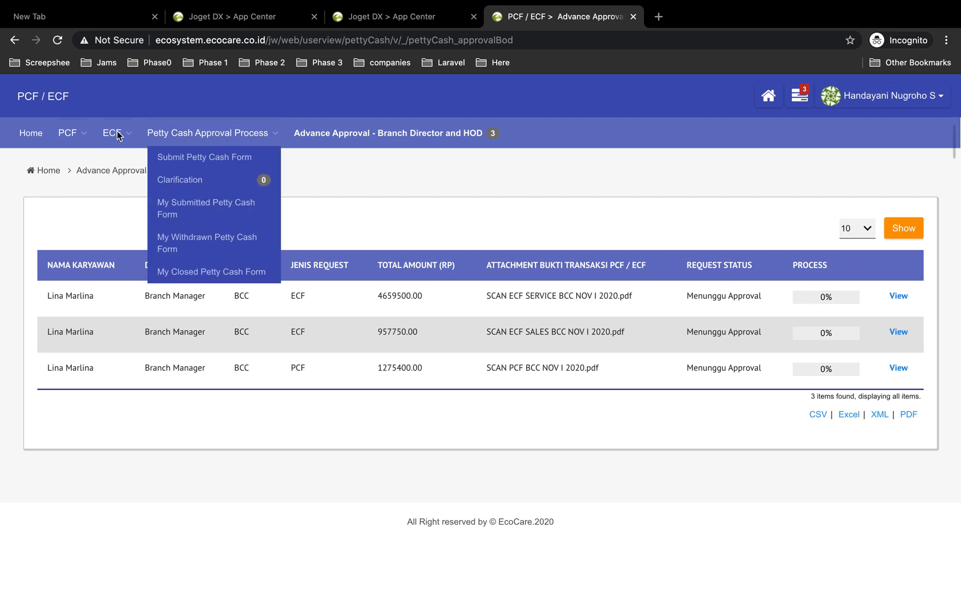
# Check the approved request's process progress in the ECF All Request list
pyautogui.moveTo(109, 137)
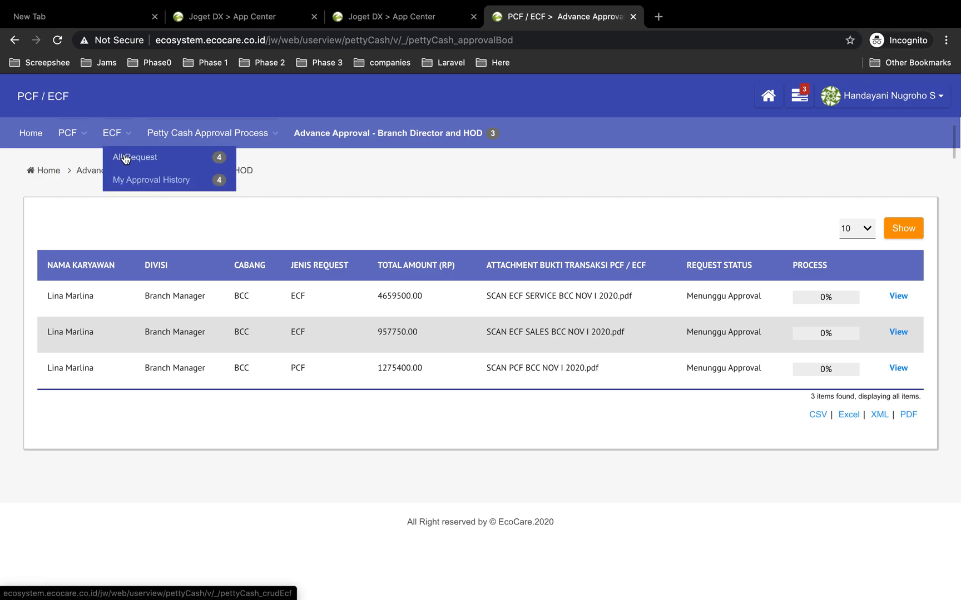
pyautogui.click(152, 159)
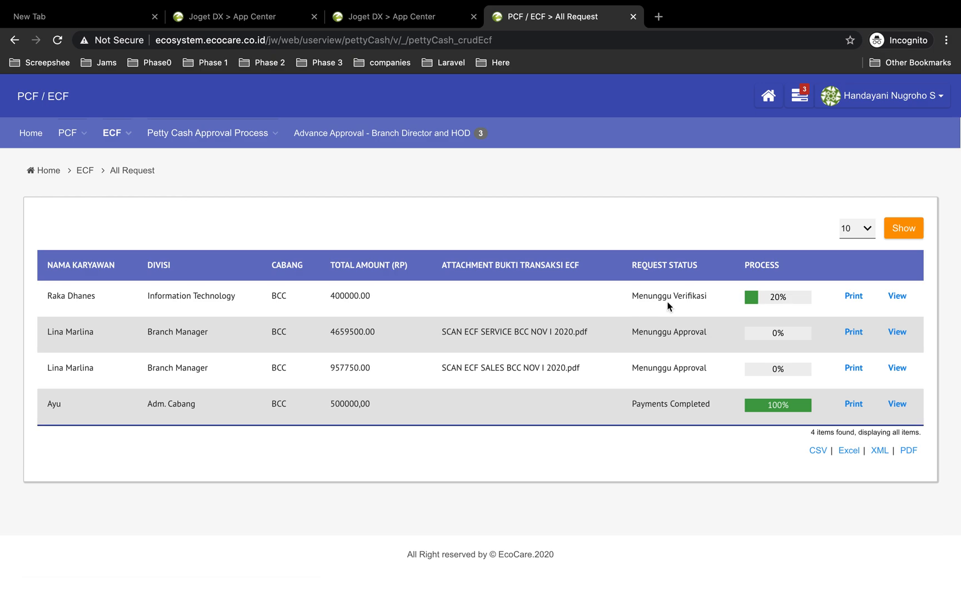
pyautogui.click(769, 303)
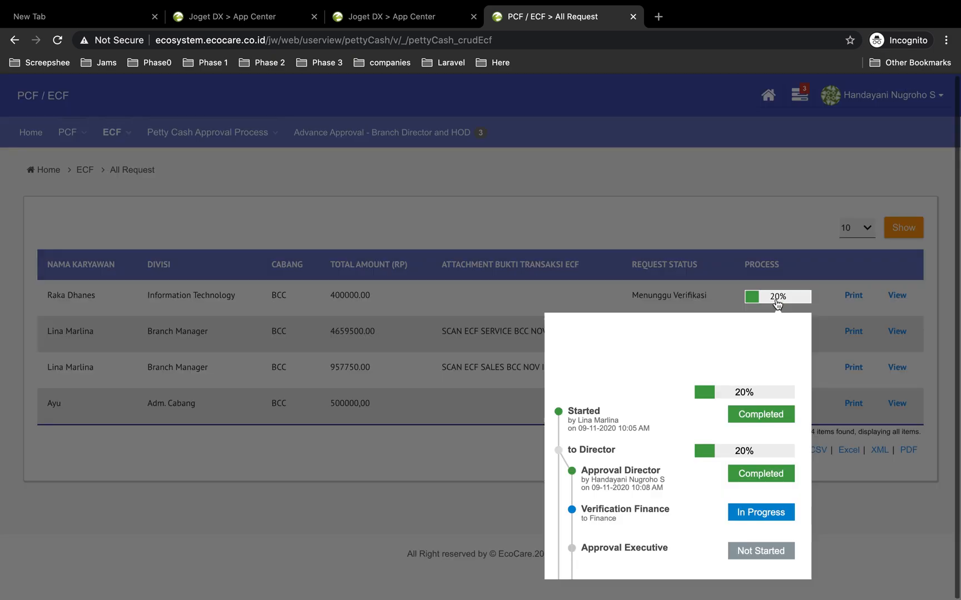
pyautogui.scroll(-2, 671, 446)
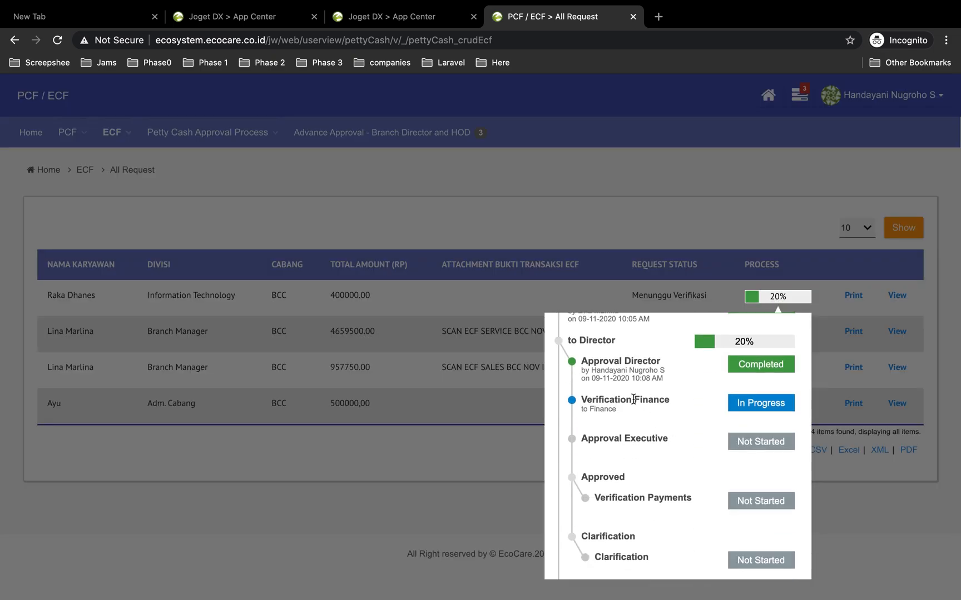
pyautogui.scroll(1, 628, 403)
pyautogui.scroll(1, 614, 399)
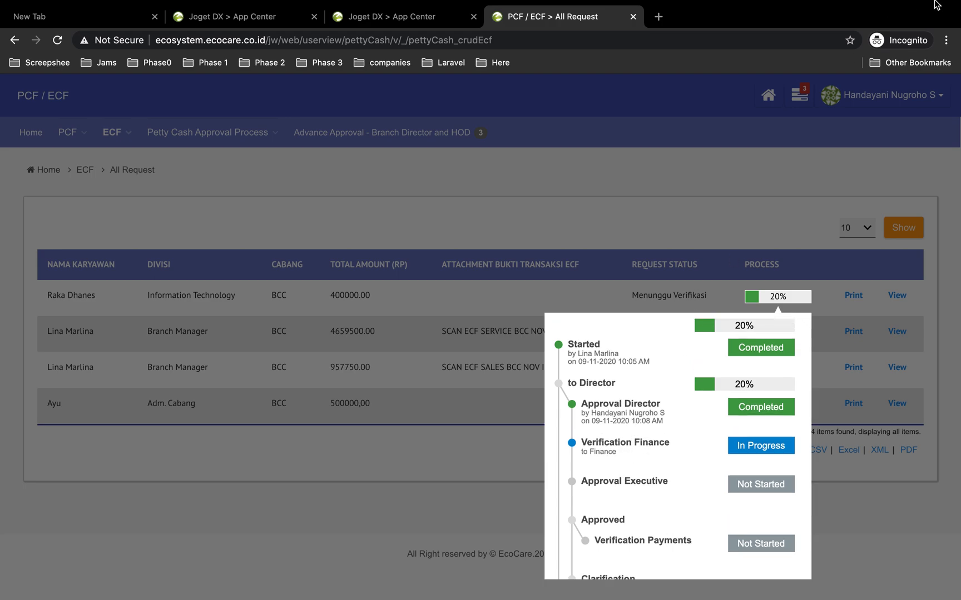
pyautogui.click(637, 217)
# Log out and log back in as finance.admin with the saved password
pyautogui.click(898, 95)
pyautogui.click(875, 139)
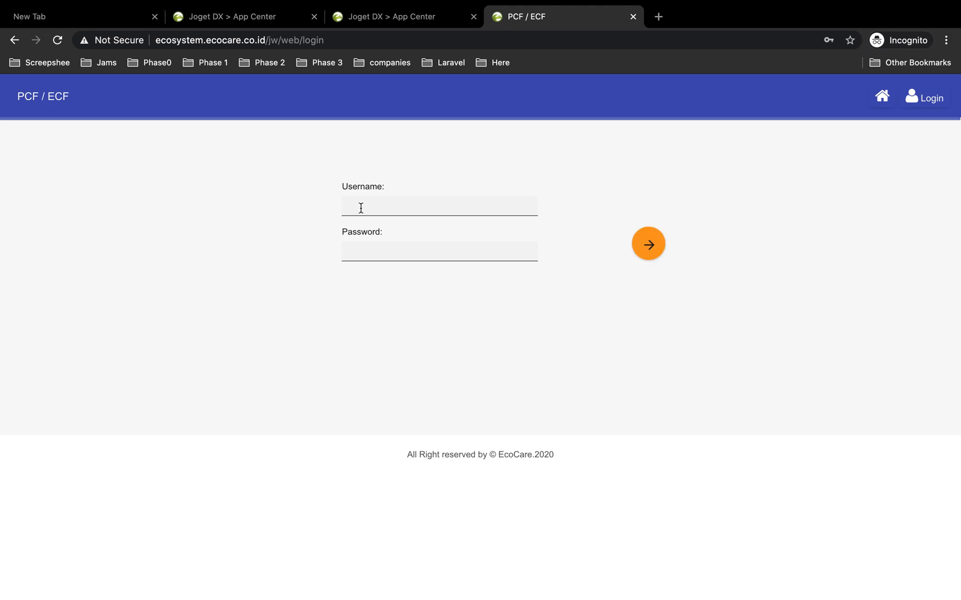
pyautogui.click(360, 208)
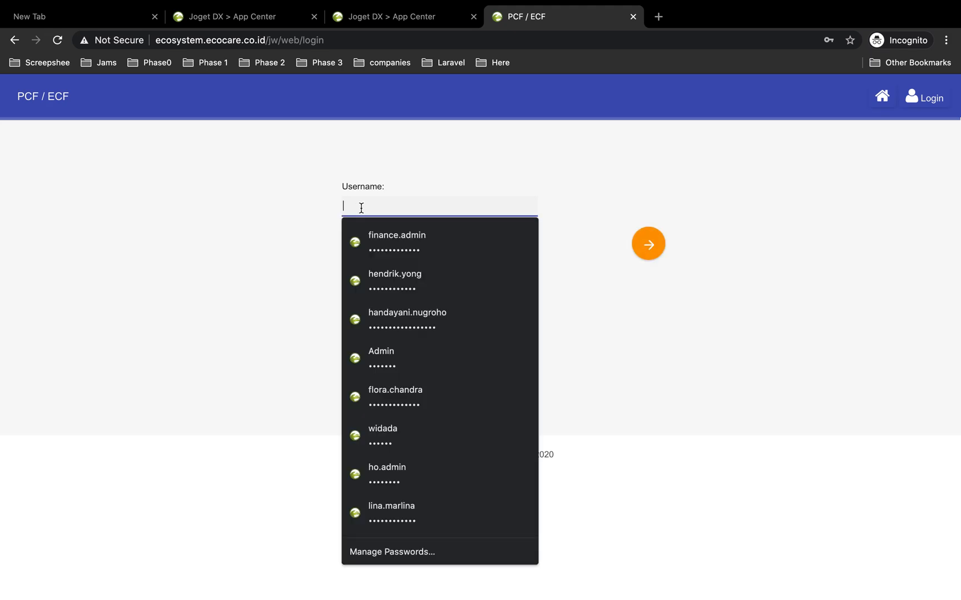
pyautogui.click(420, 237)
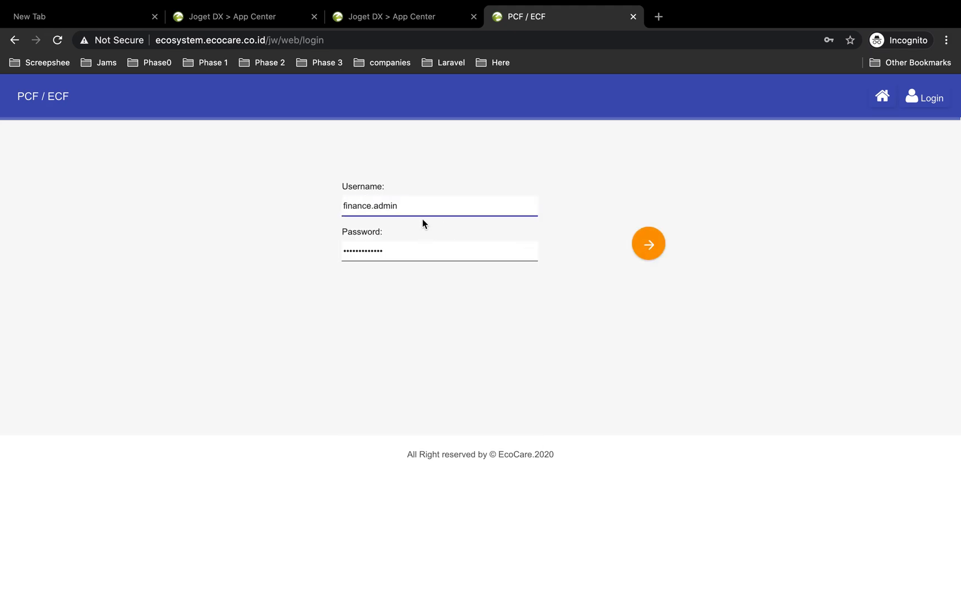
pyautogui.click(648, 244)
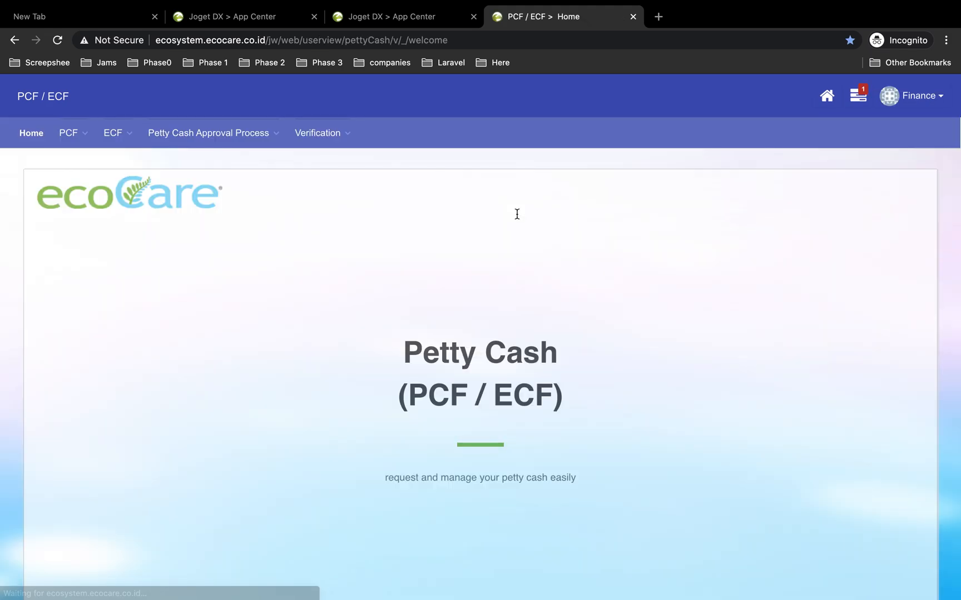
# Open the Verification Finance task from the notifications inbox and review the request's details
pyautogui.click(858, 96)
pyautogui.click(729, 180)
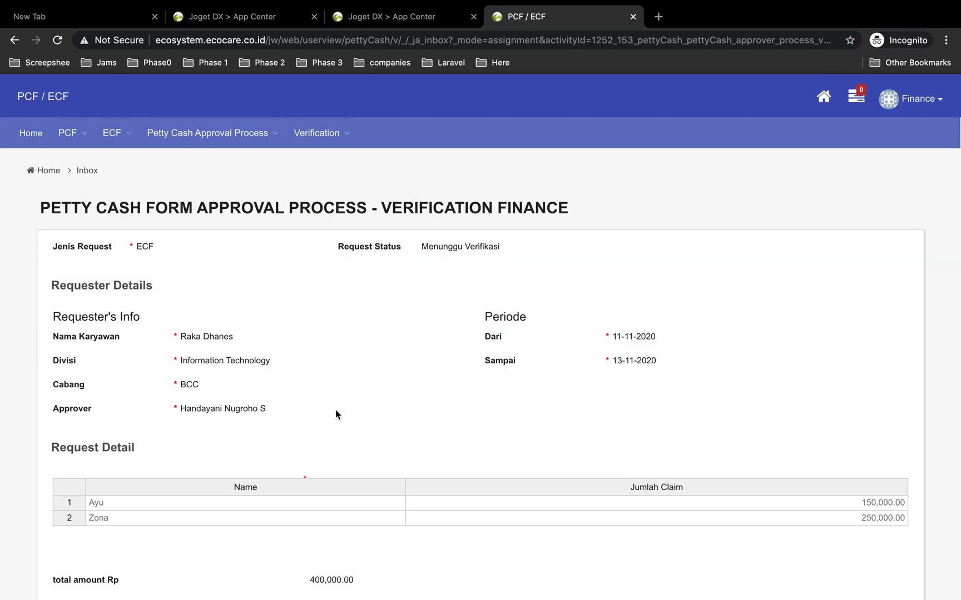
pyautogui.scroll(-2, 334, 448)
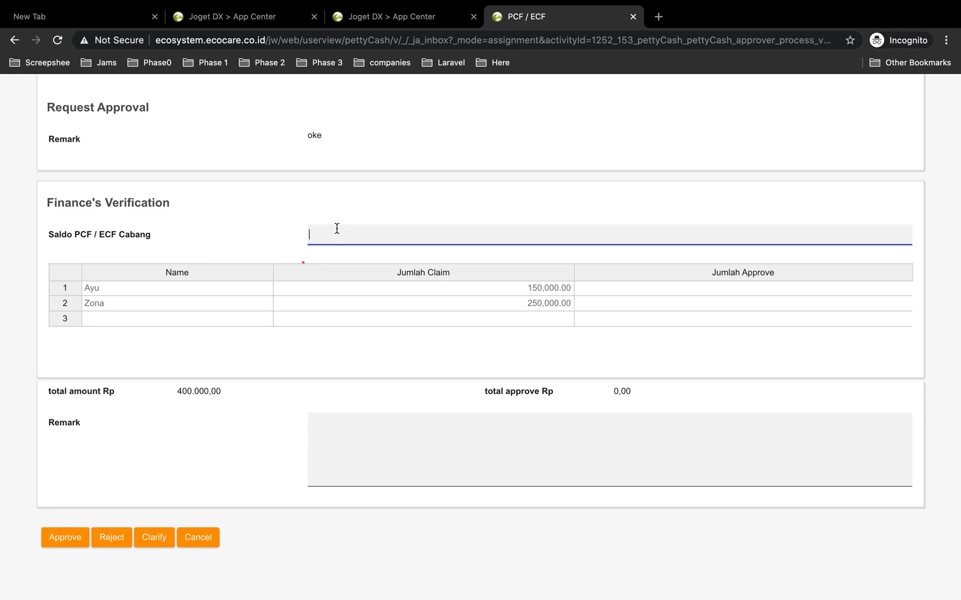
pyautogui.scroll(-1, 313, 276)
pyautogui.scroll(15, 275, 278)
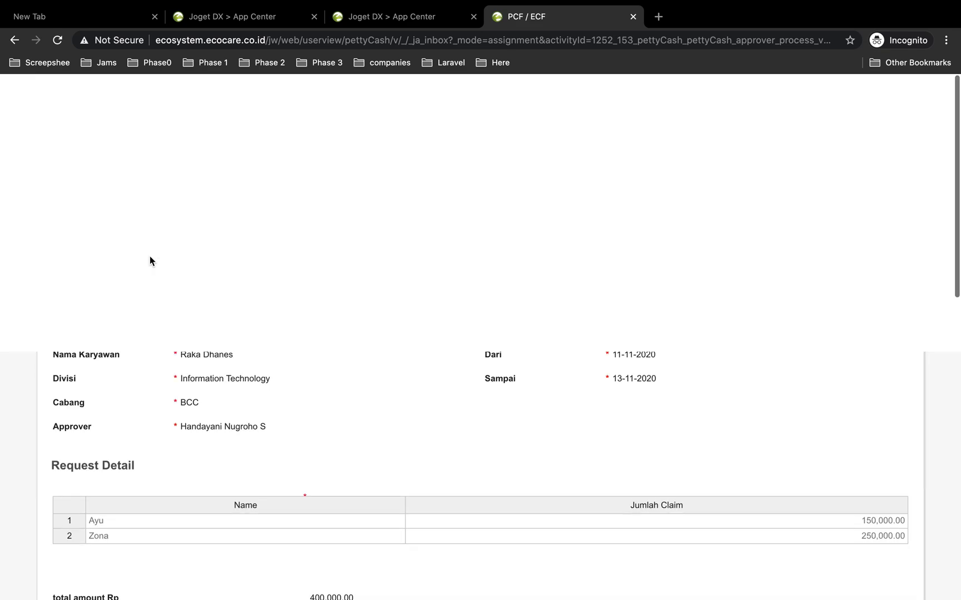
pyautogui.scroll(-1, 219, 340)
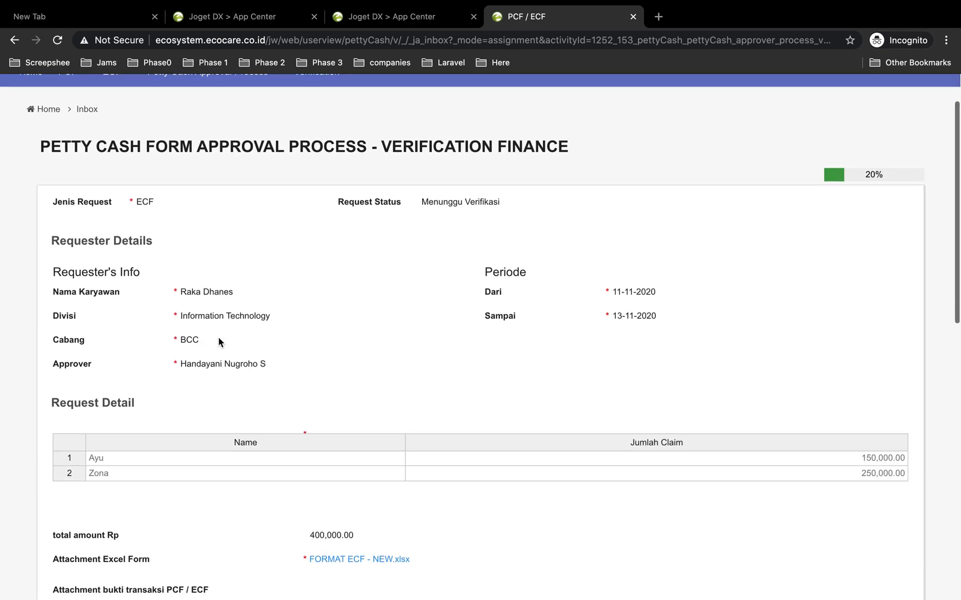
pyautogui.scroll(-4, 321, 345)
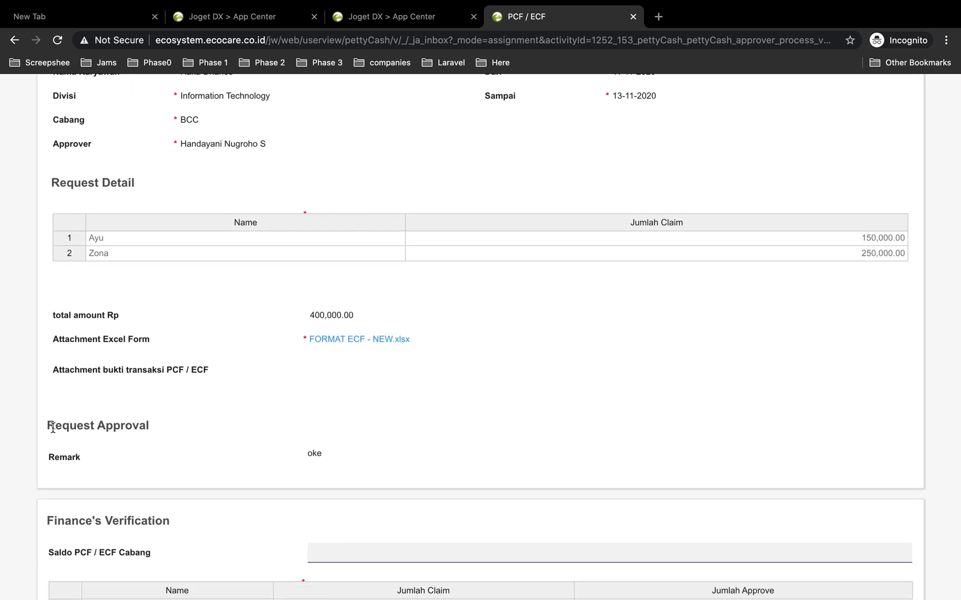
pyautogui.moveTo(49, 428); pyautogui.dragTo(117, 446)
pyautogui.scroll(-2, 121, 446)
pyautogui.scroll(-3, 120, 445)
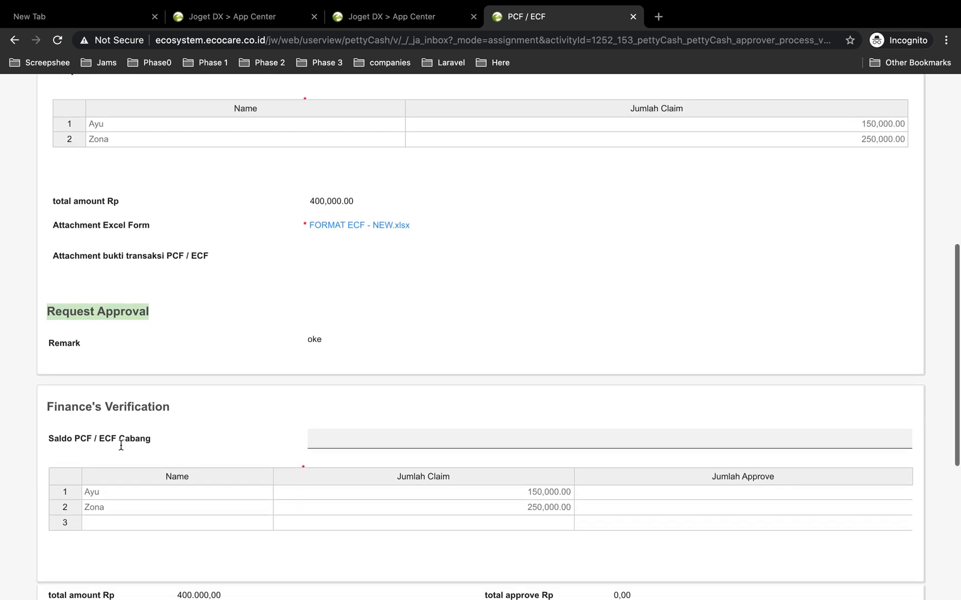
pyautogui.scroll(-1, 125, 371)
pyautogui.scroll(-3, 150, 368)
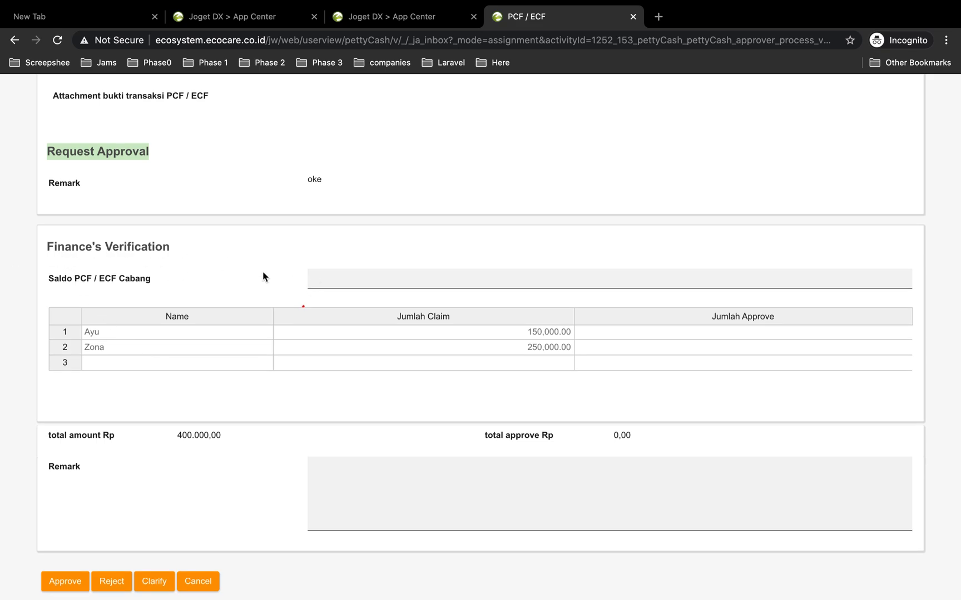
# Enter 100000 as the approved amount (Jumlah Approve) for Ayu in the Finance's Verification table
pyautogui.click(367, 281)
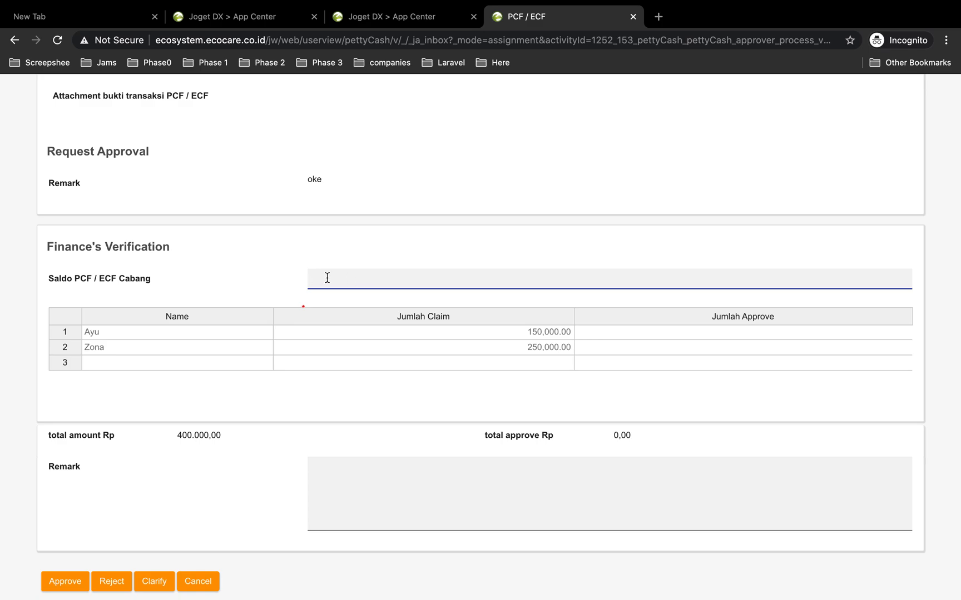
pyautogui.scroll(-3, 289, 308)
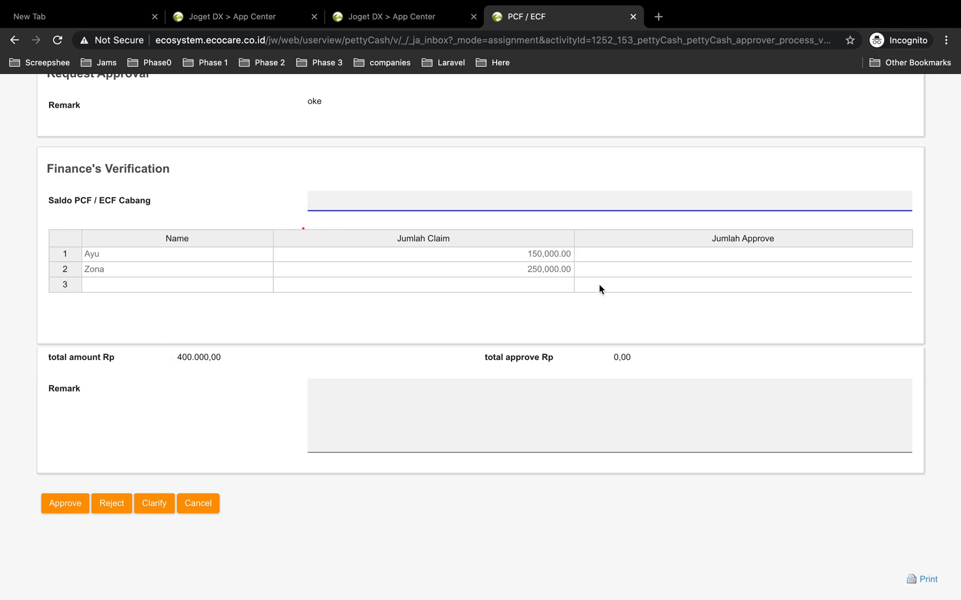
pyautogui.click(598, 256)
pyautogui.click(596, 270)
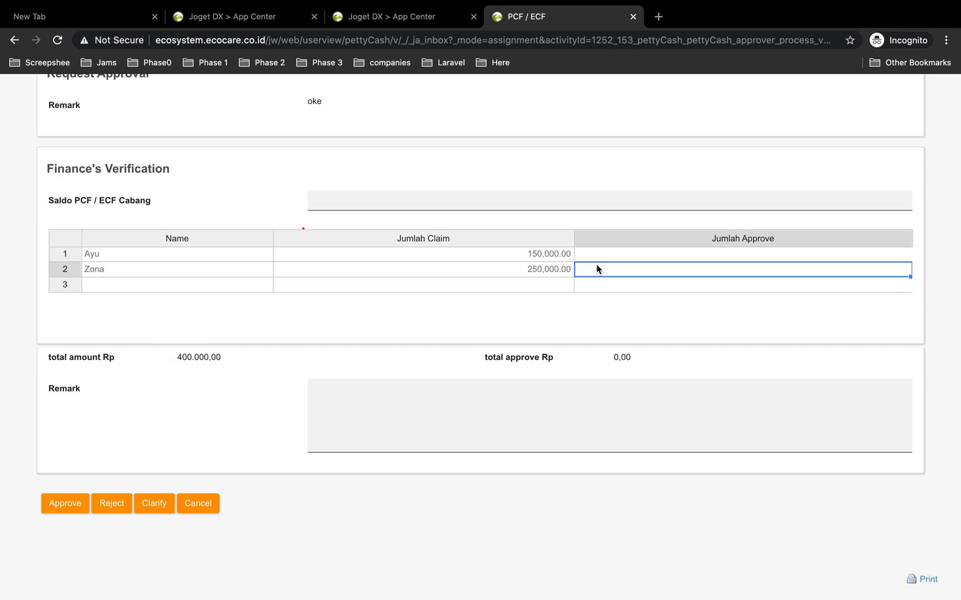
pyautogui.doubleClick(591, 254)
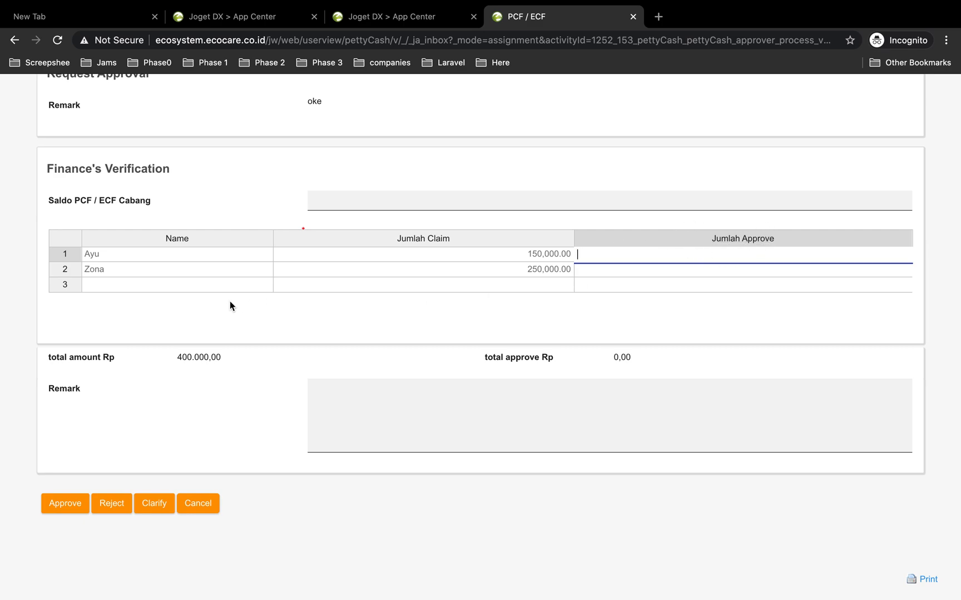
pyautogui.write('100000')
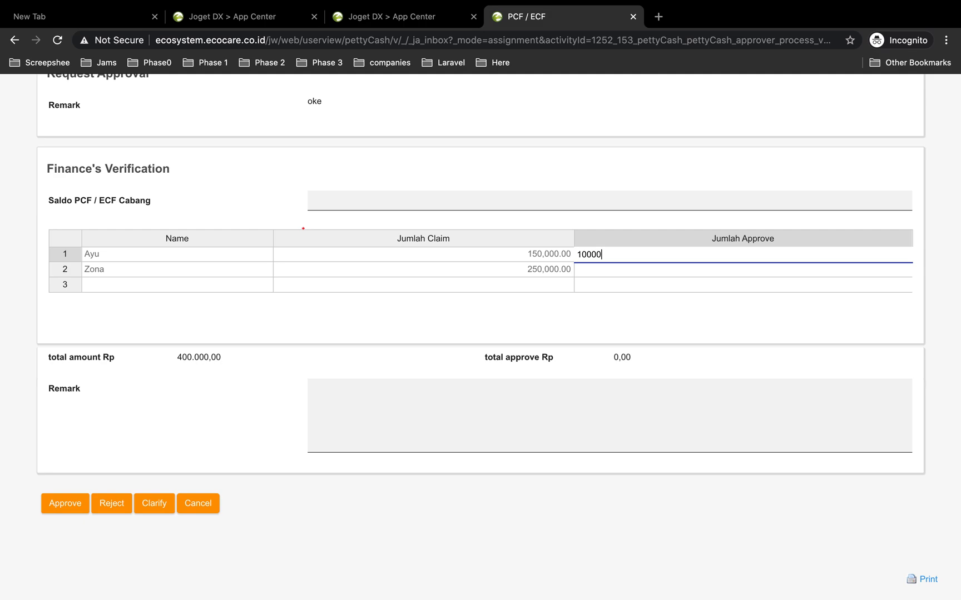
pyautogui.click(595, 271)
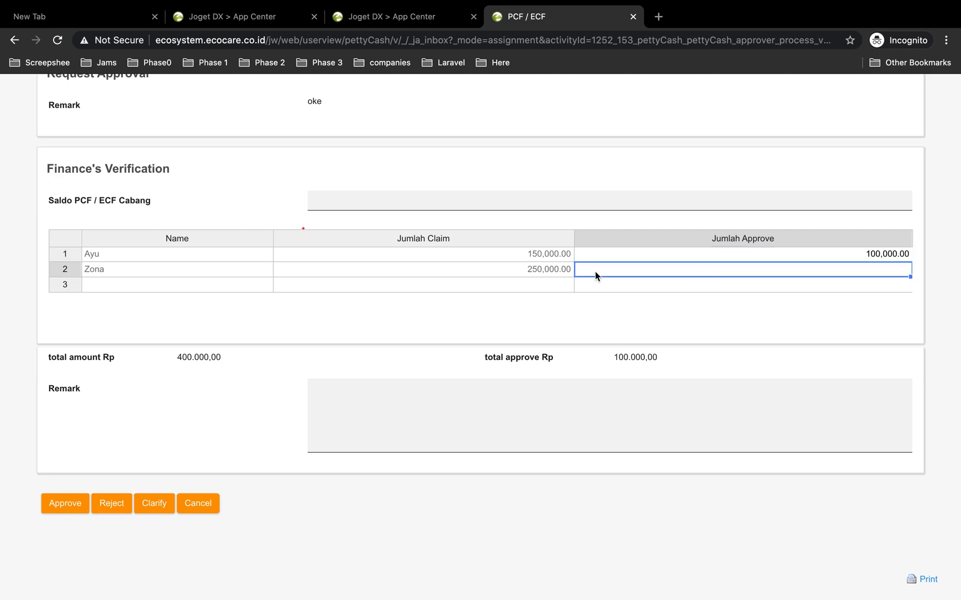
# Enter 250000 as the approved amount for Zona, leaving the Saldo PCF / ECF Cabang field empty
pyautogui.click(362, 204)
pyautogui.write('25000')
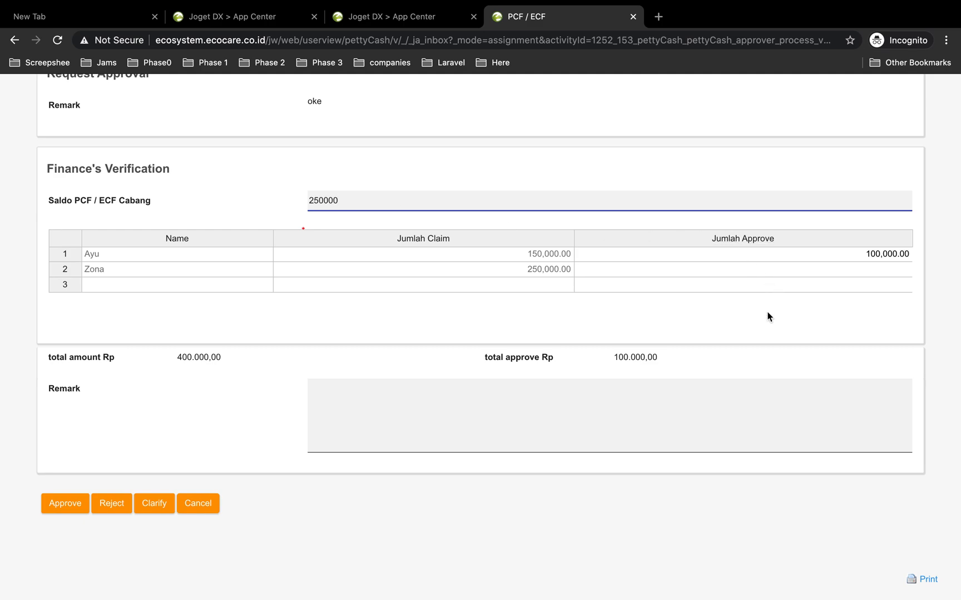
pyautogui.click(615, 271)
pyautogui.write('250000')
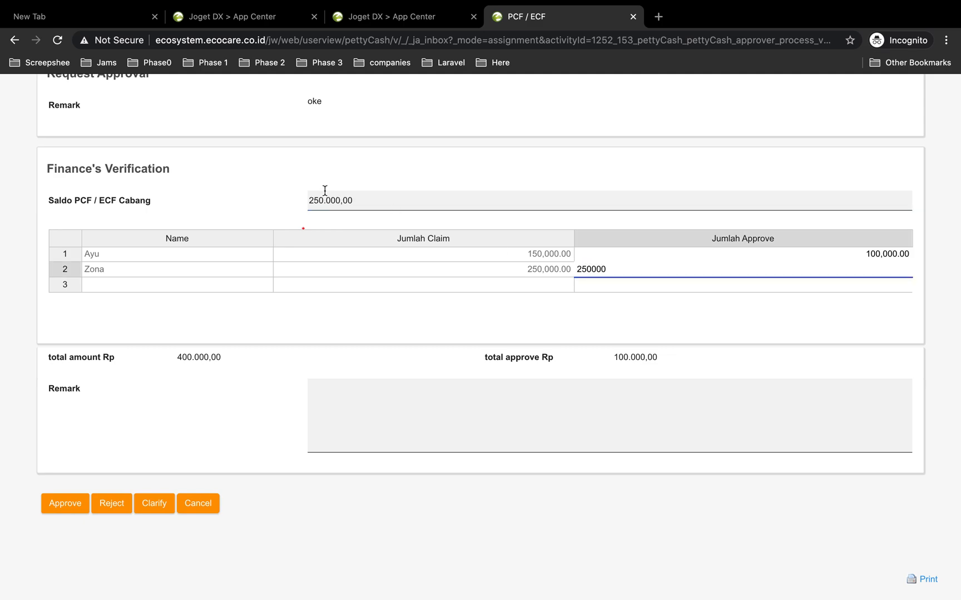
pyautogui.moveTo(360, 209); pyautogui.dragTo(278, 203)
pyautogui.write('=')
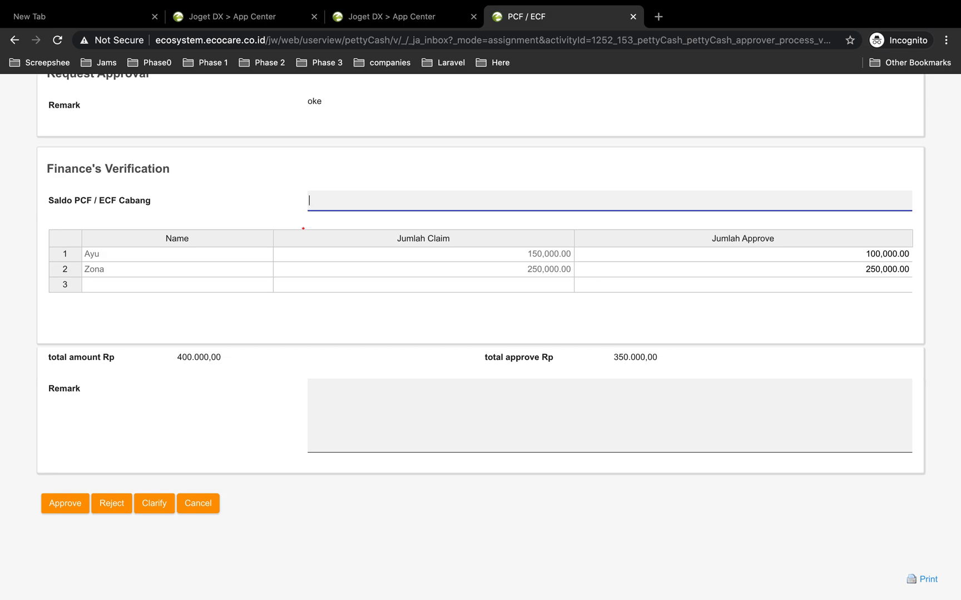
# Enter the remark hanya sekian and approve the finance verification
pyautogui.click(382, 153)
pyautogui.scroll(-2, 375, 322)
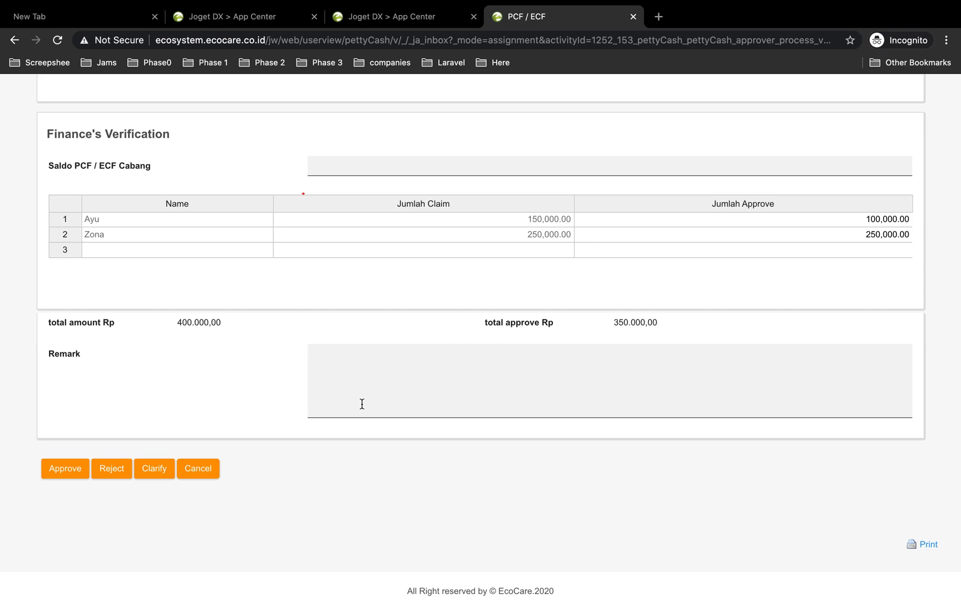
pyautogui.click(344, 360)
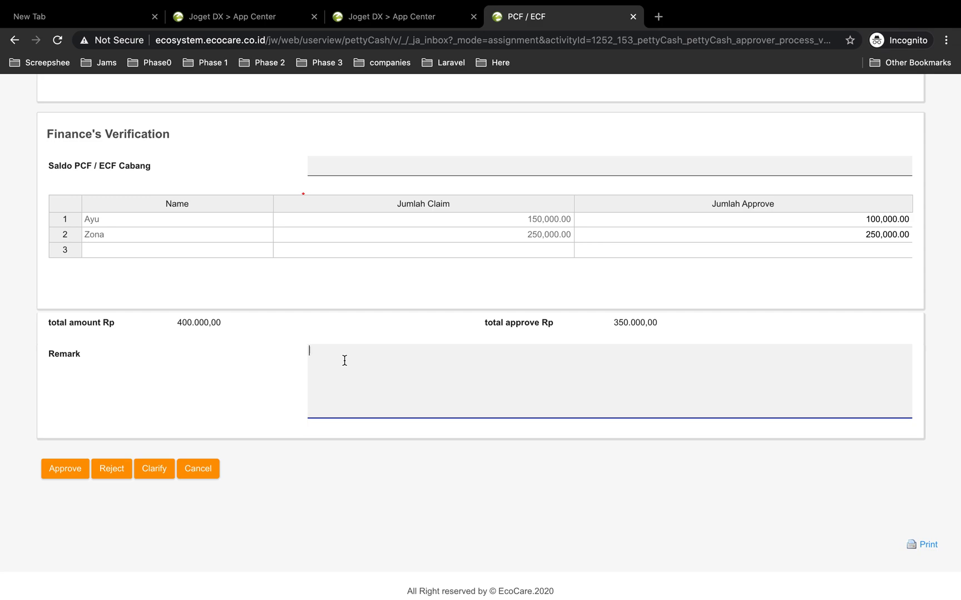
pyautogui.write('hanya ')
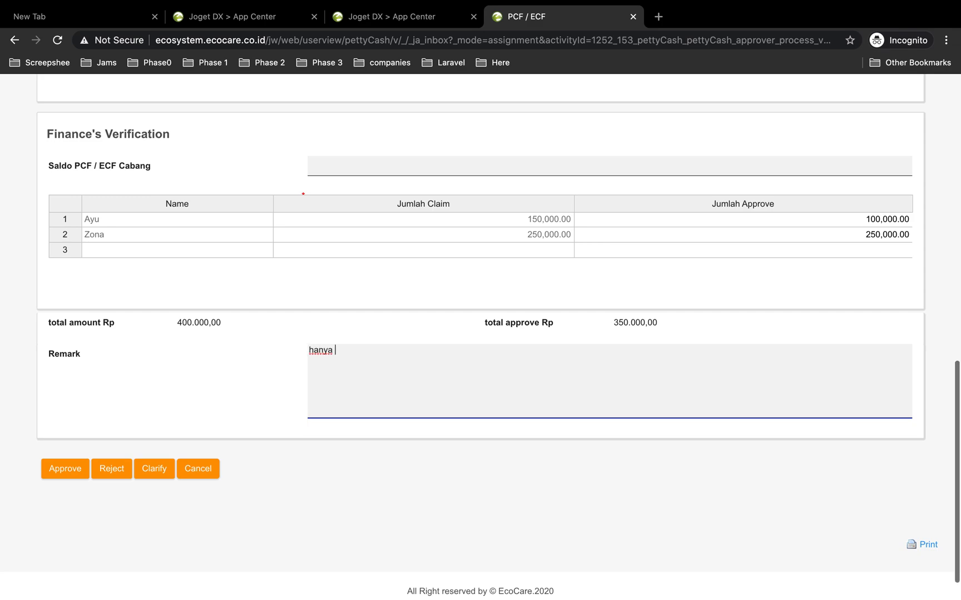
pyautogui.write('sekian')
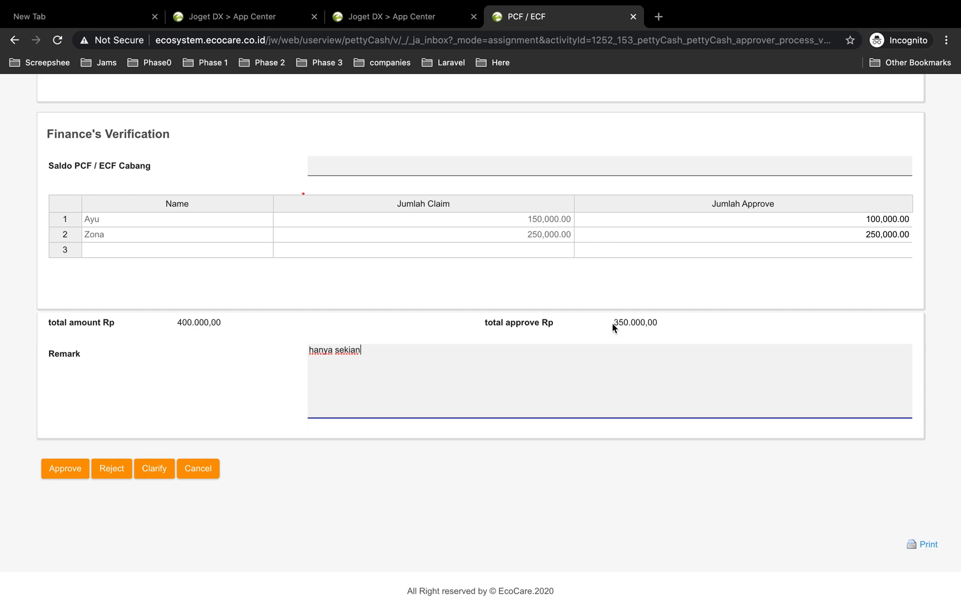
pyautogui.rightClick(197, 482)
pyautogui.click(77, 523)
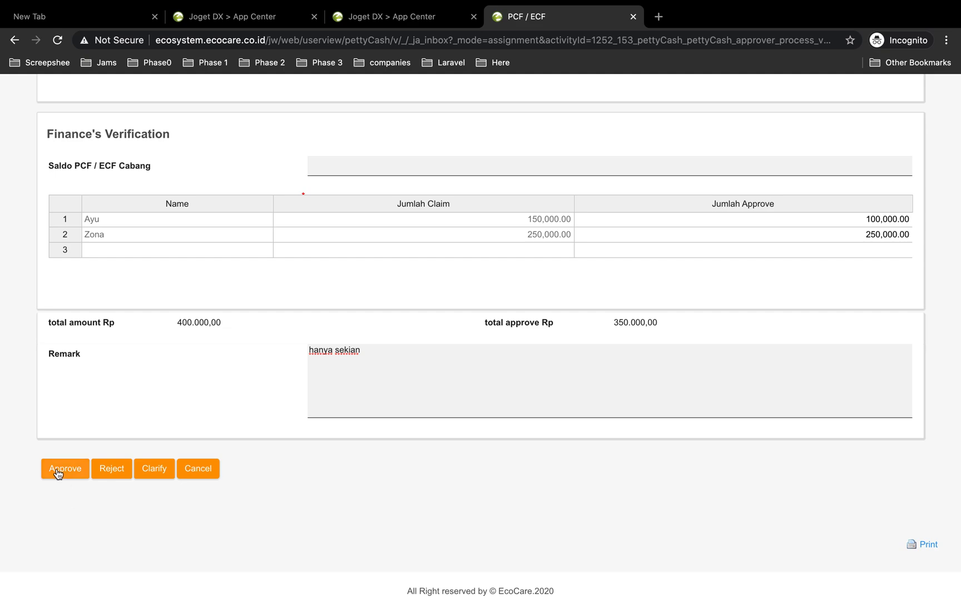
pyautogui.click(57, 473)
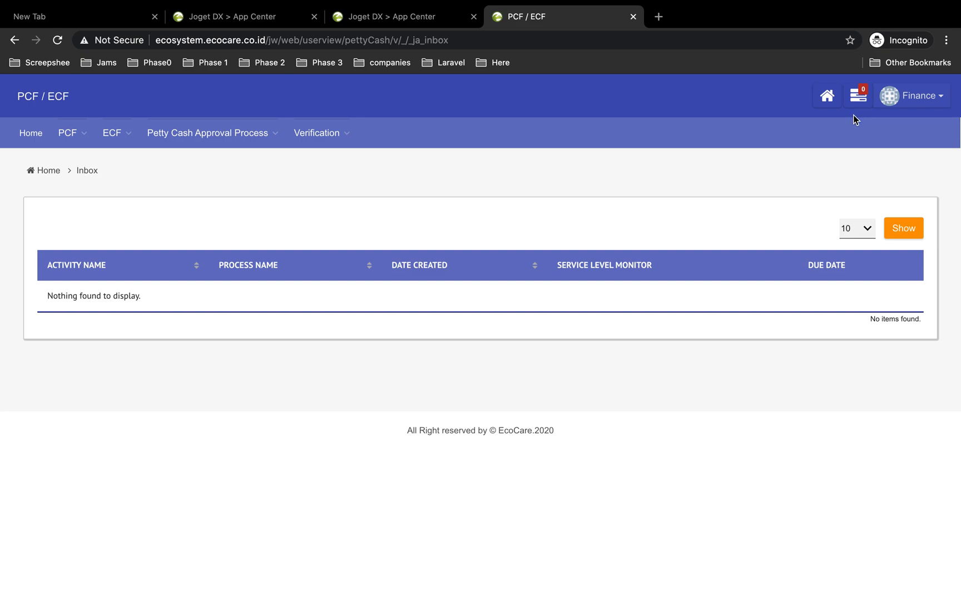
# Check the request's process progress in the ECF All Request list
pyautogui.moveTo(111, 133)
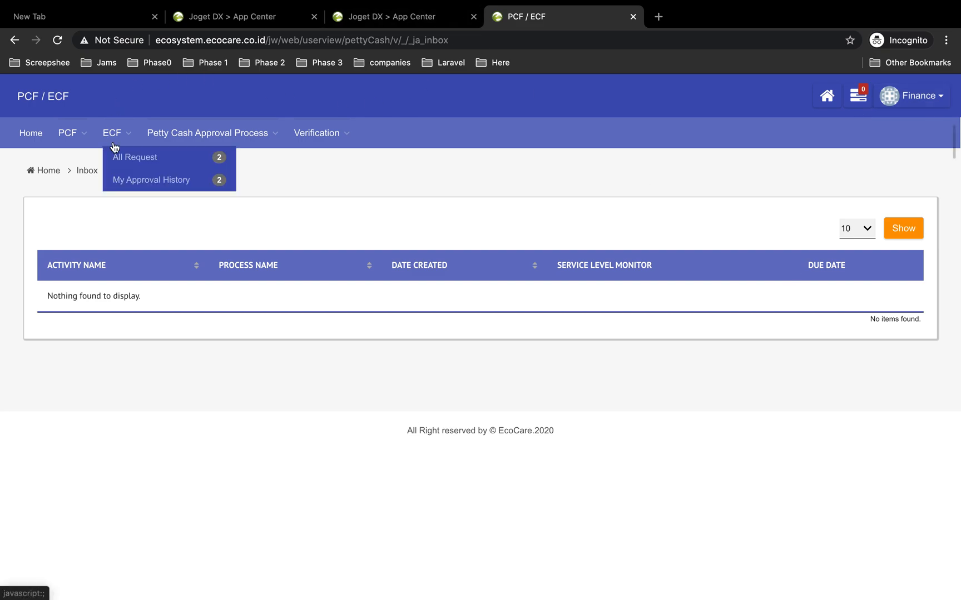
pyautogui.click(126, 156)
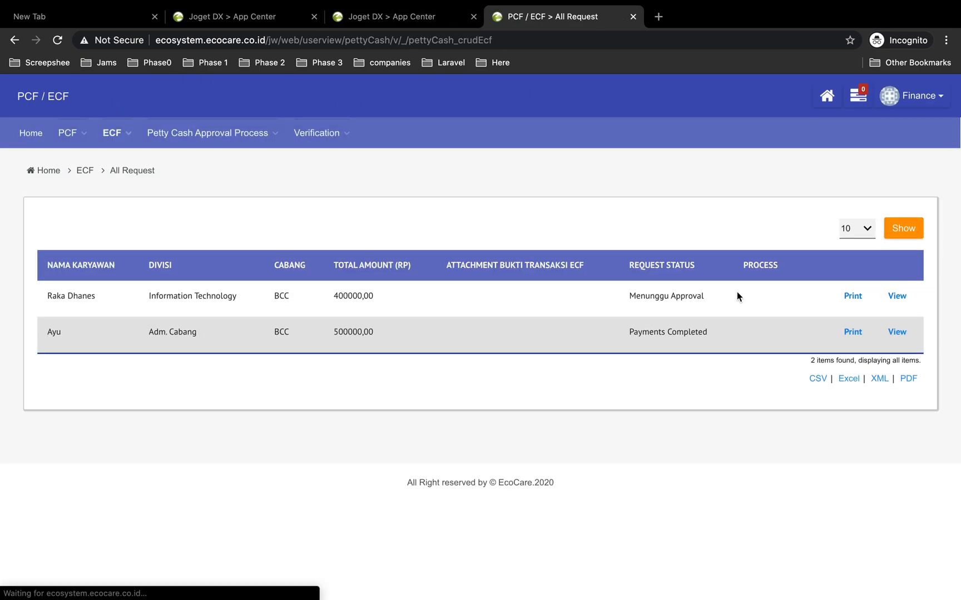
pyautogui.click(766, 300)
pyautogui.scroll(-3, 628, 456)
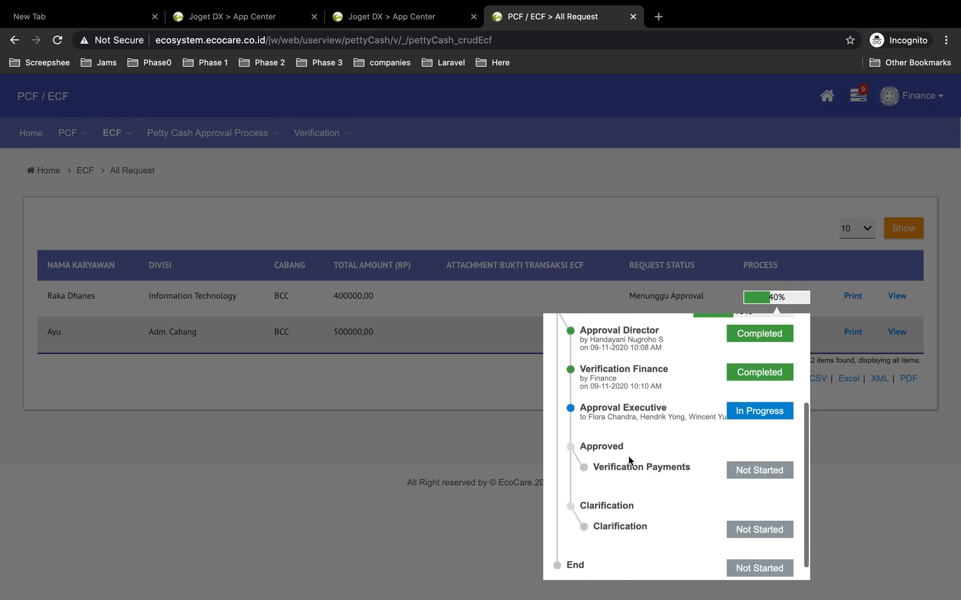
pyautogui.click(575, 210)
pyautogui.click(917, 101)
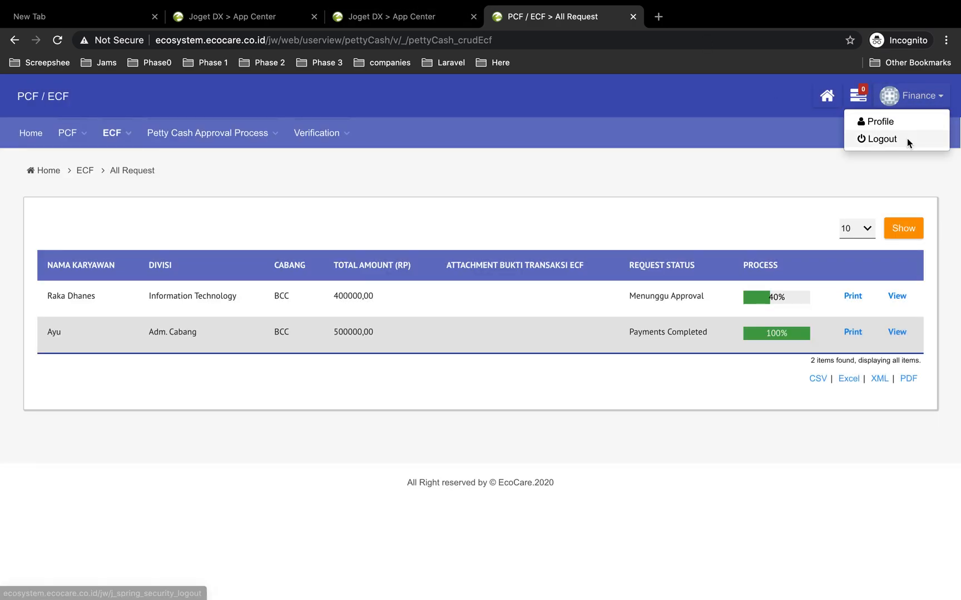
pyautogui.click(884, 140)
pyautogui.click(427, 209)
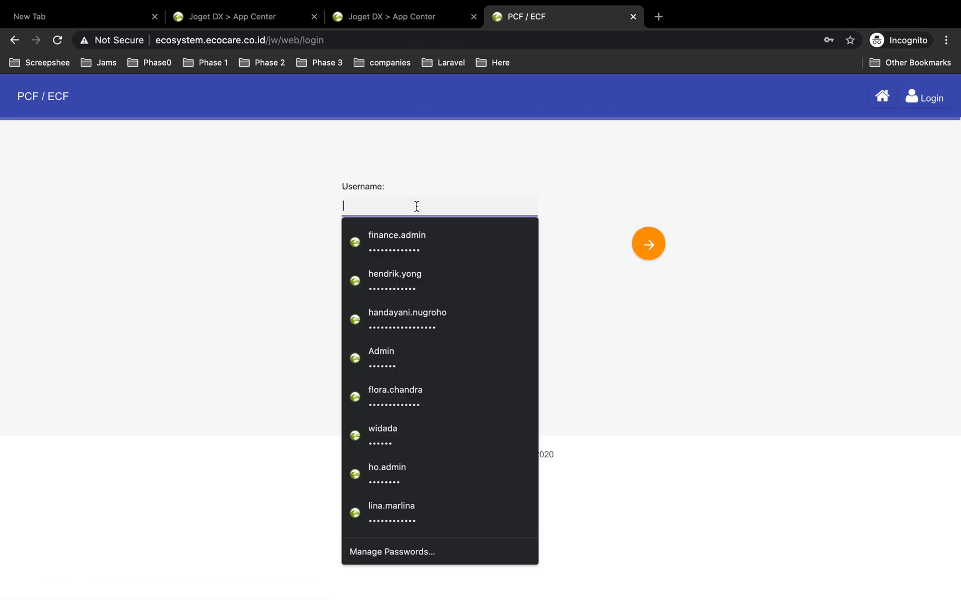
pyautogui.click(469, 248)
pyautogui.click(653, 250)
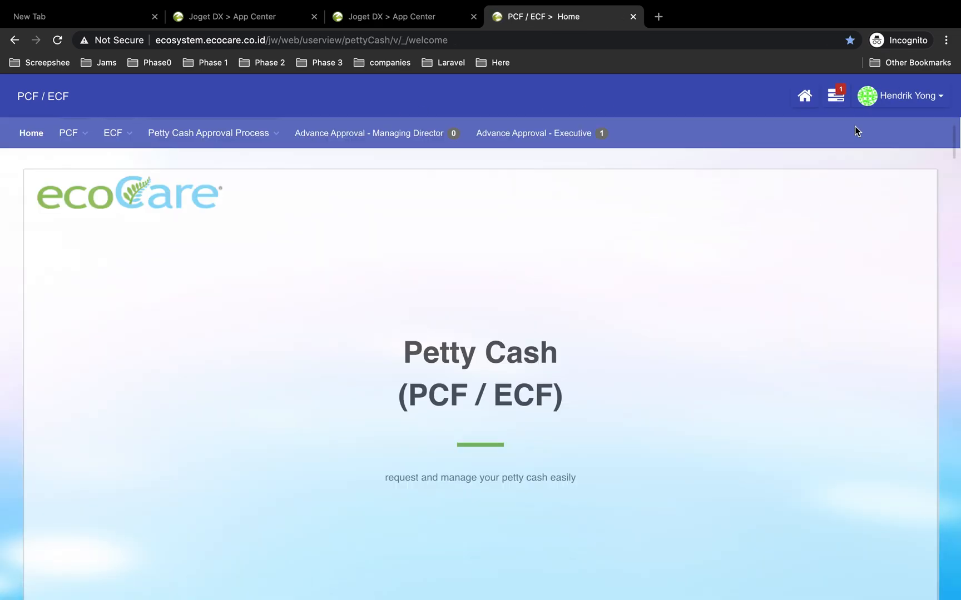
# Open the Approval Executive task from the notifications and approve it with the remark oke
pyautogui.click(839, 102)
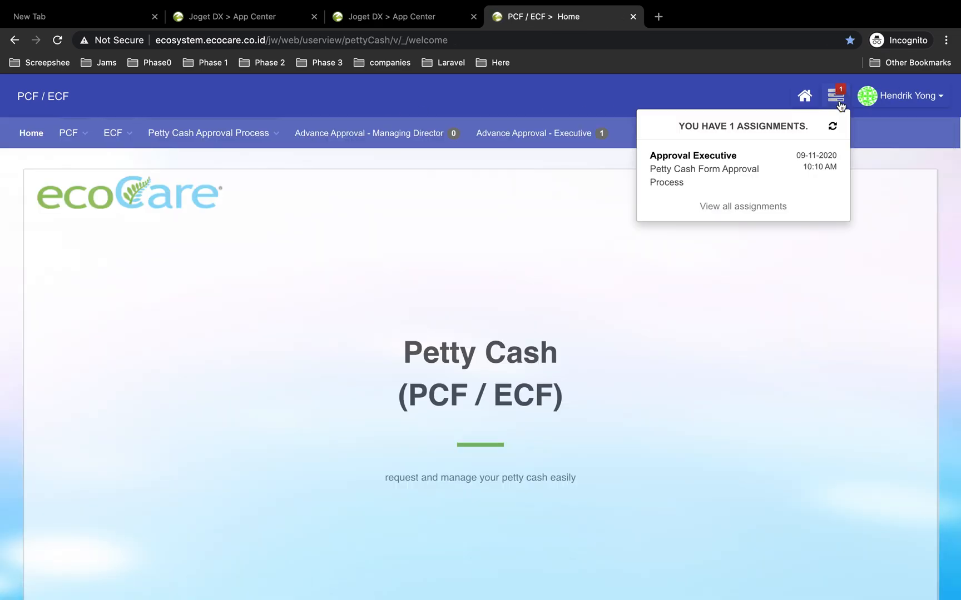
pyautogui.click(738, 172)
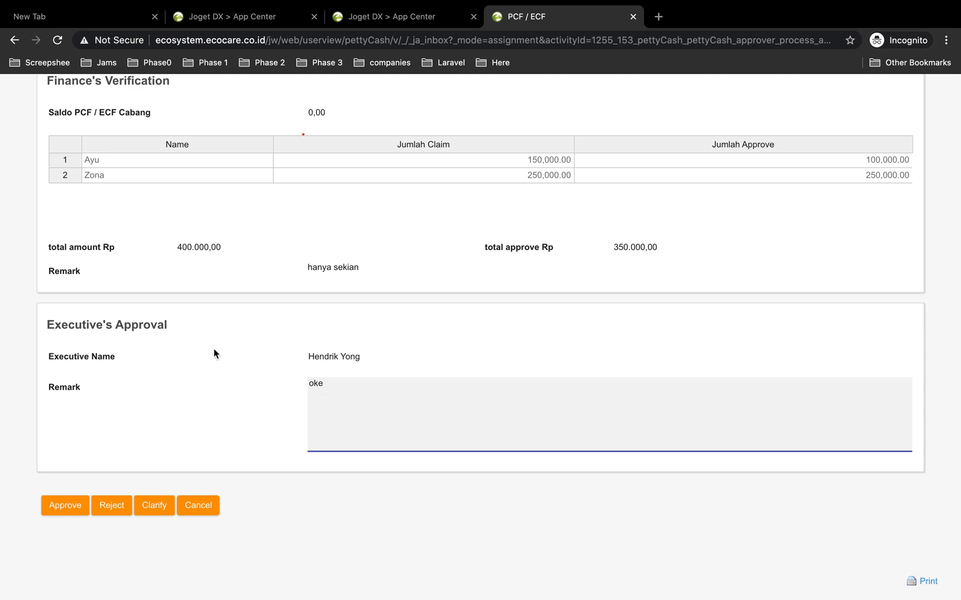
pyautogui.click(60, 508)
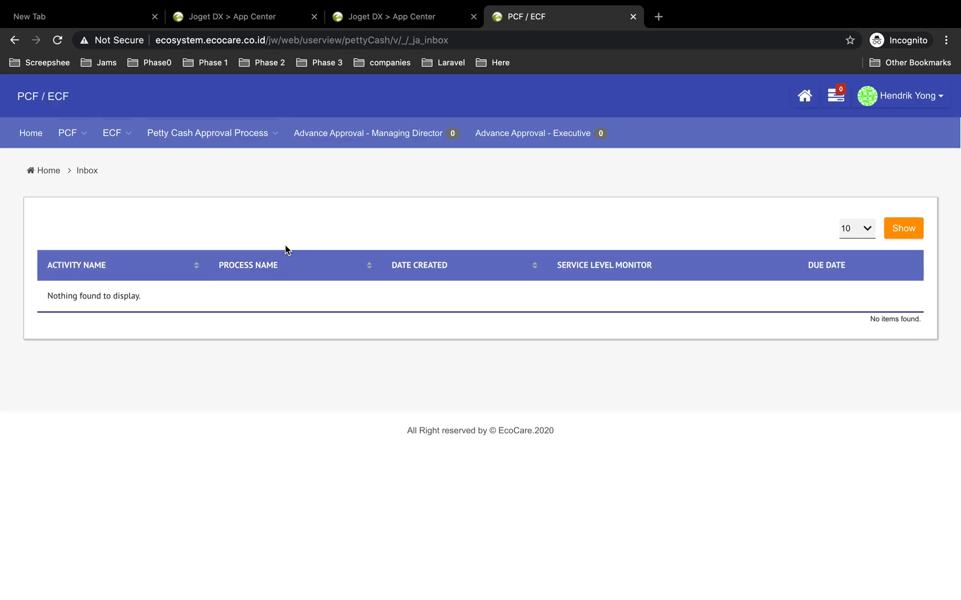
# Check the request's process progress in the ECF All Request list
pyautogui.click(114, 133)
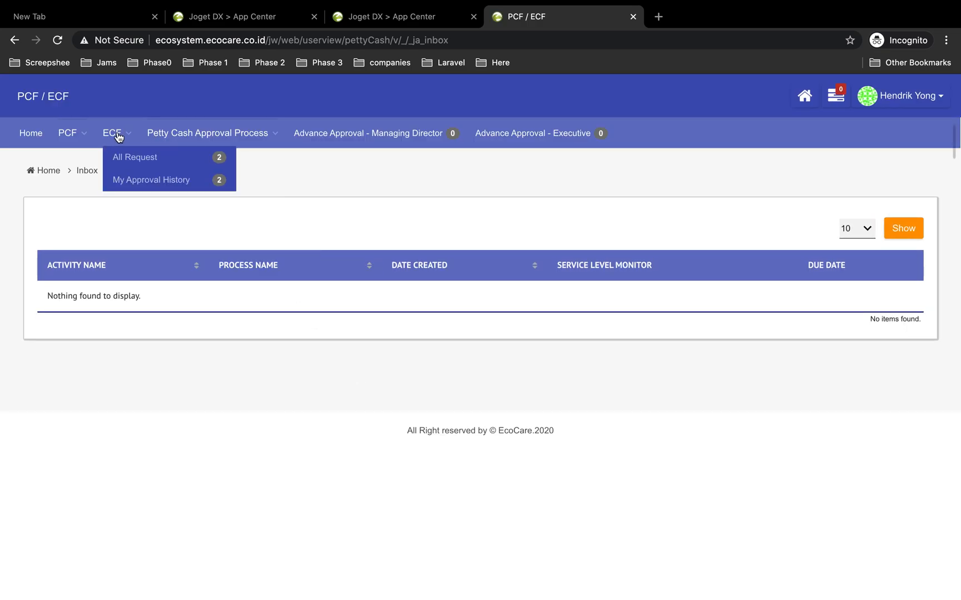
pyautogui.click(129, 159)
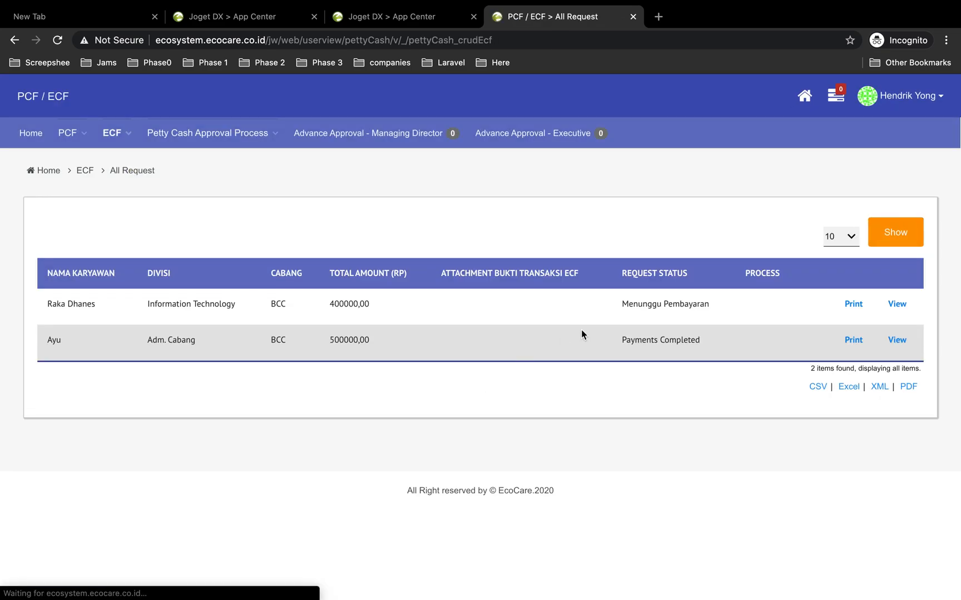
pyautogui.click(786, 303)
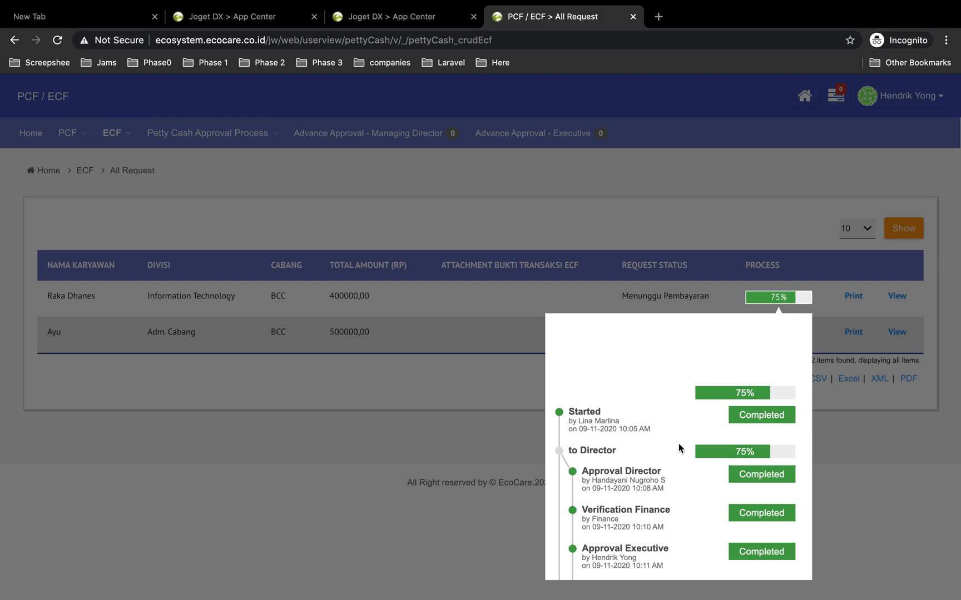
pyautogui.scroll(-3, 670, 468)
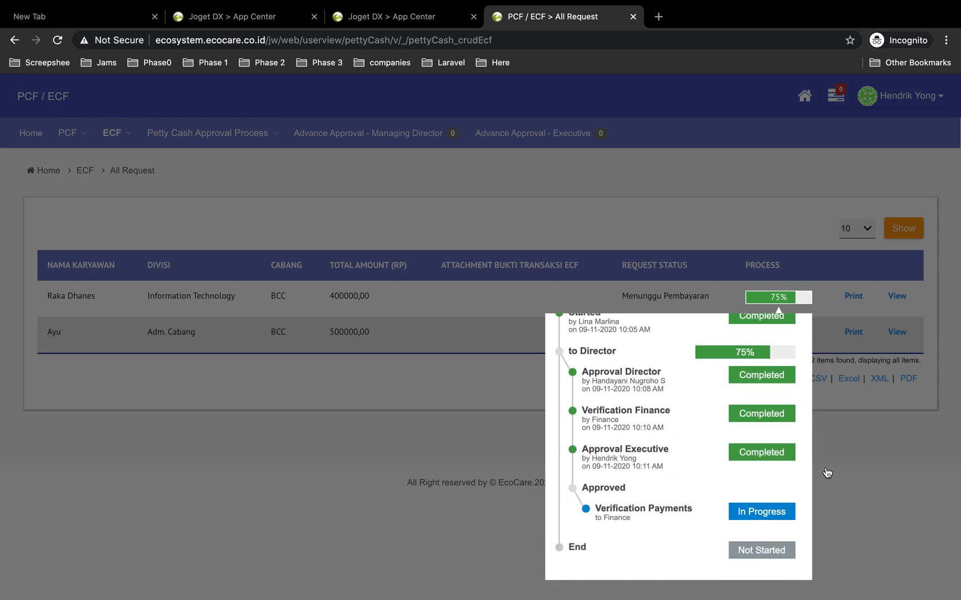
pyautogui.click(889, 467)
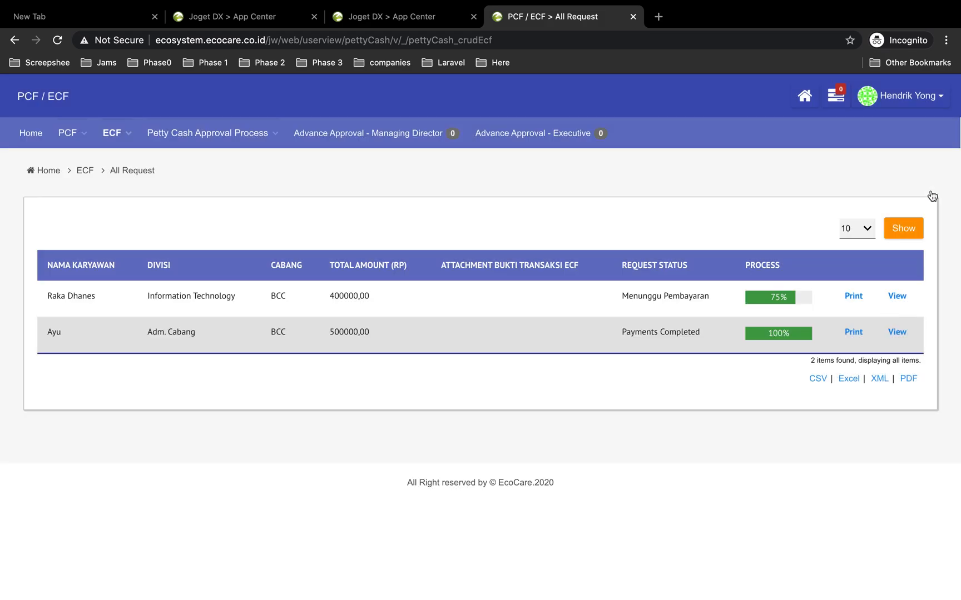
# Log out and log back in as finance.admin with the saved password
pyautogui.click(927, 100)
pyautogui.click(875, 143)
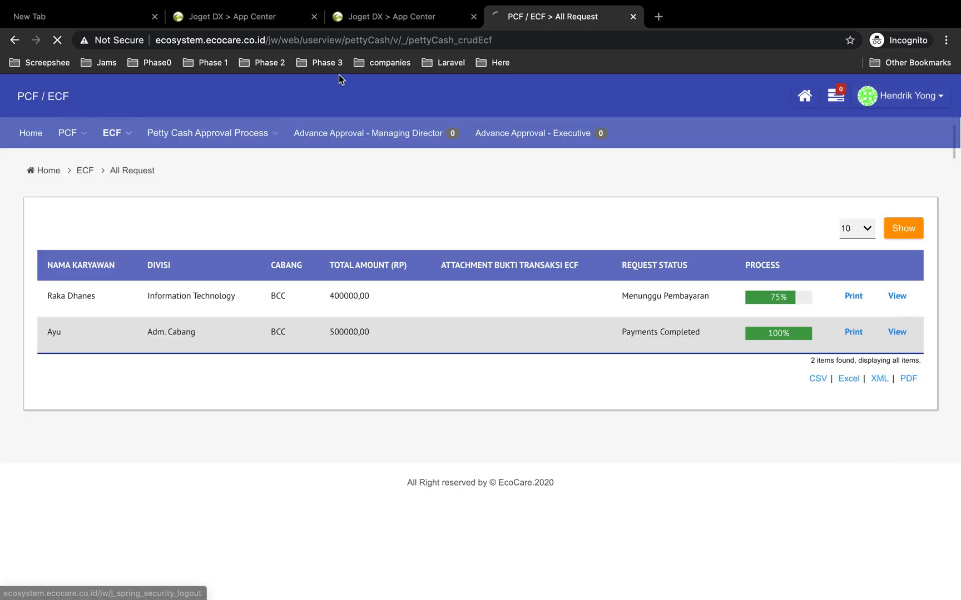
pyautogui.click(371, 206)
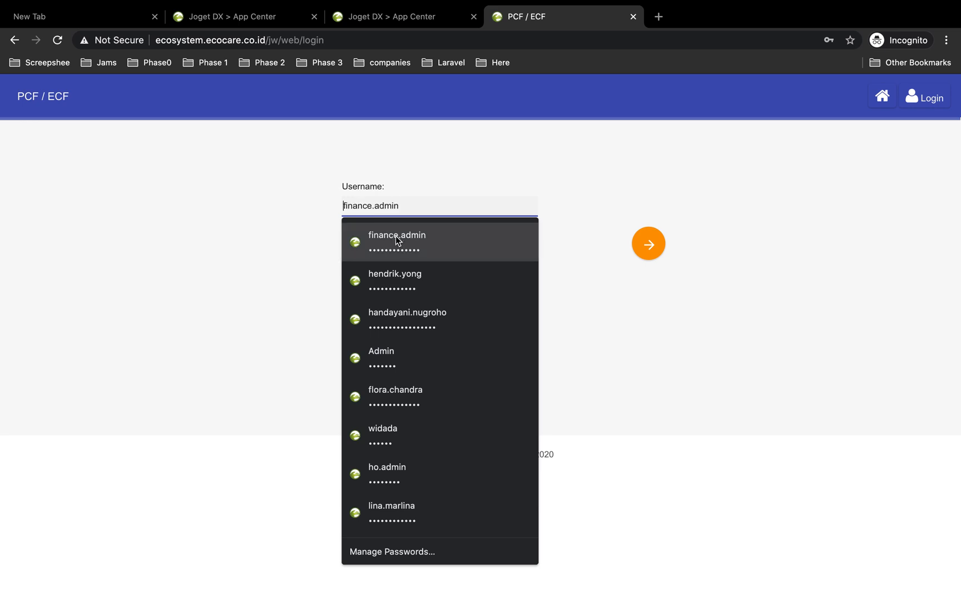
pyautogui.click(396, 240)
pyautogui.click(648, 245)
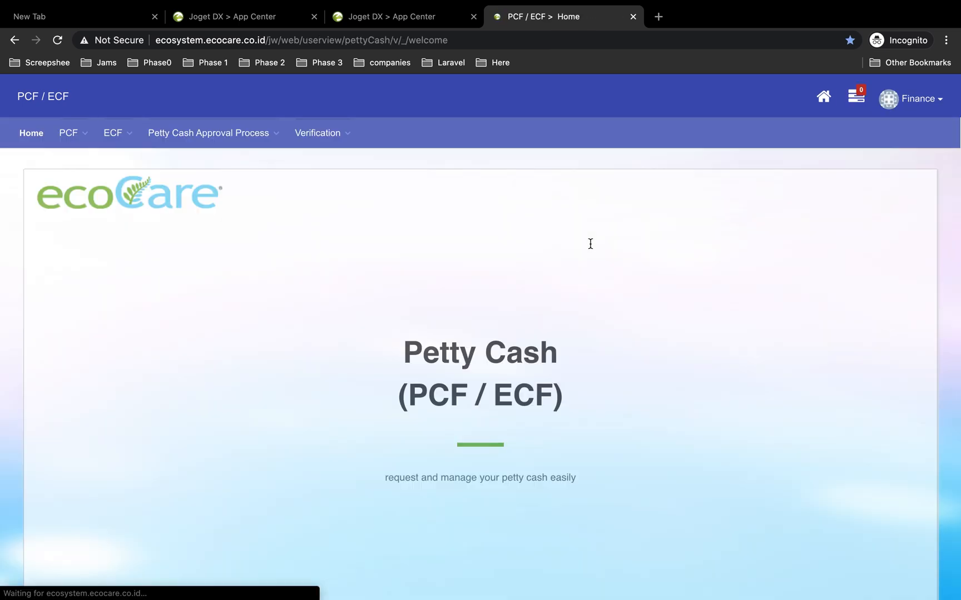
# Open the Verification Payments task from the notifications and set Total payments to 350000
pyautogui.click(857, 95)
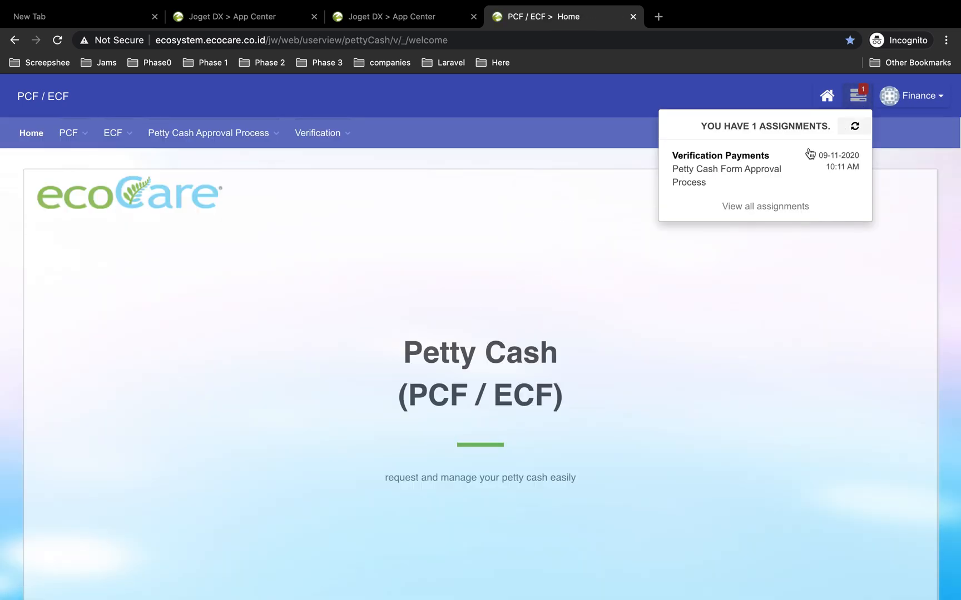
pyautogui.click(741, 171)
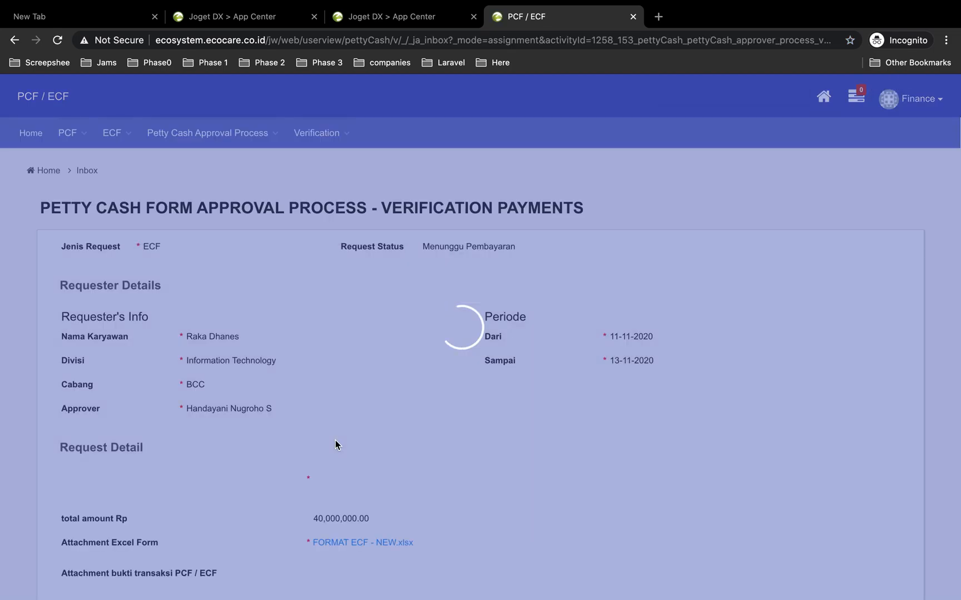
pyautogui.scroll(-15, 335, 446)
pyautogui.scroll(2, 336, 446)
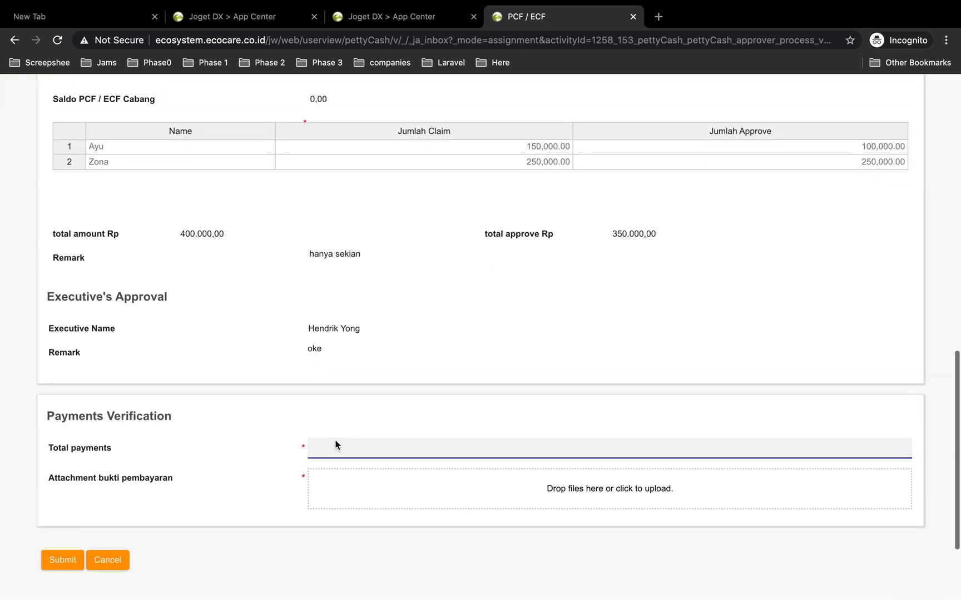
pyautogui.click(328, 442)
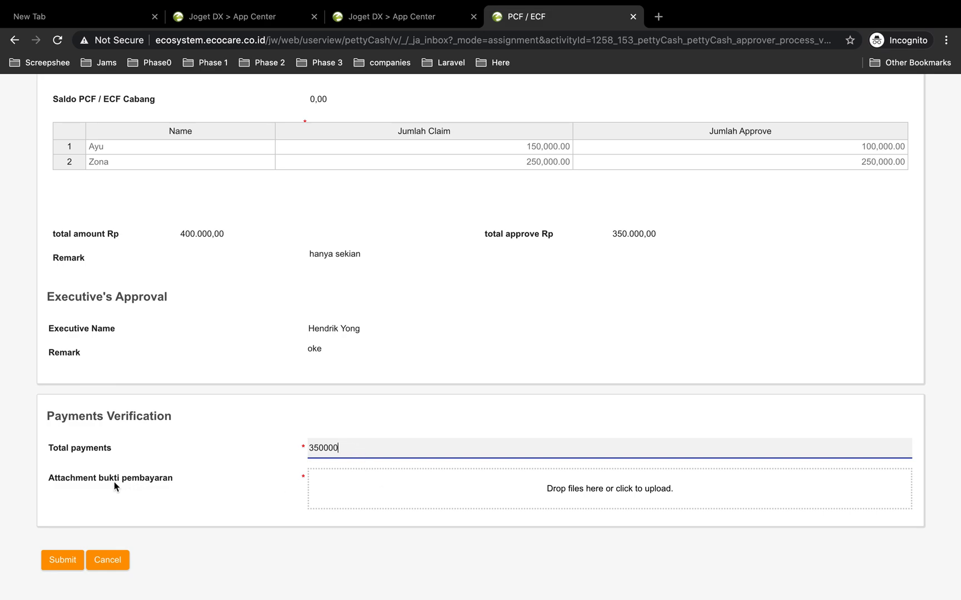
# Attach WhatsApp Image 2020-11-06 at 08.12.51.jpeg as the payment proof and submit the verification
pyautogui.click(421, 493)
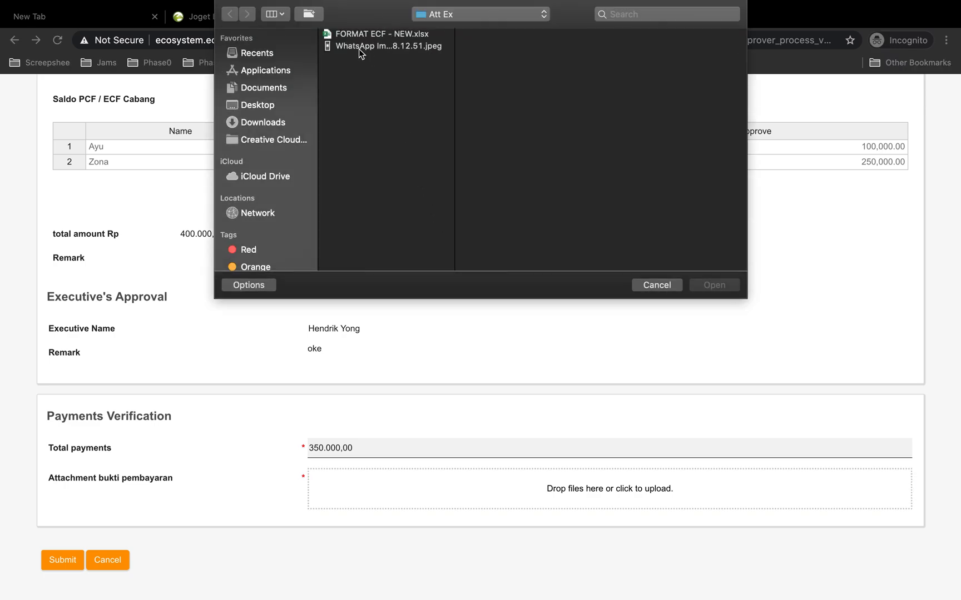
pyautogui.click(359, 47)
pyautogui.press('space')
pyautogui.press('space')
pyautogui.click(715, 285)
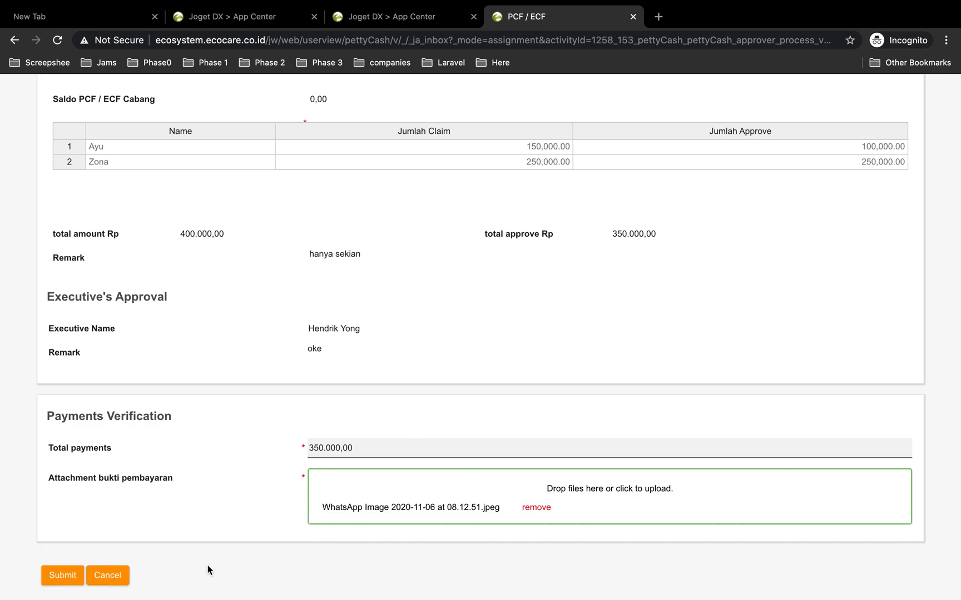
pyautogui.scroll(-3, 208, 570)
pyautogui.click(67, 488)
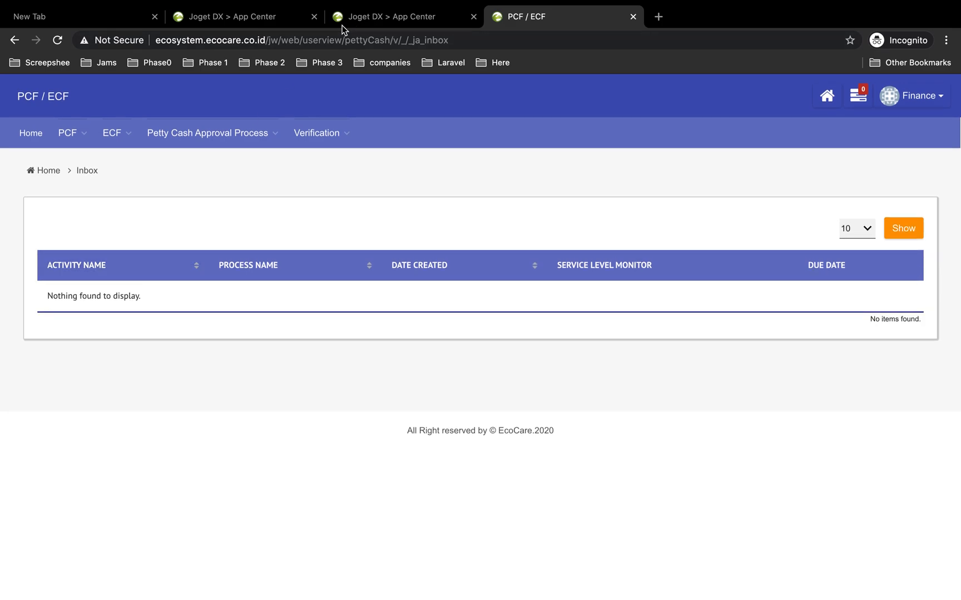
# Switch to the requester's browser window and open the ECF All Request list
pyautogui.hotkey('ctrl', 'Left')
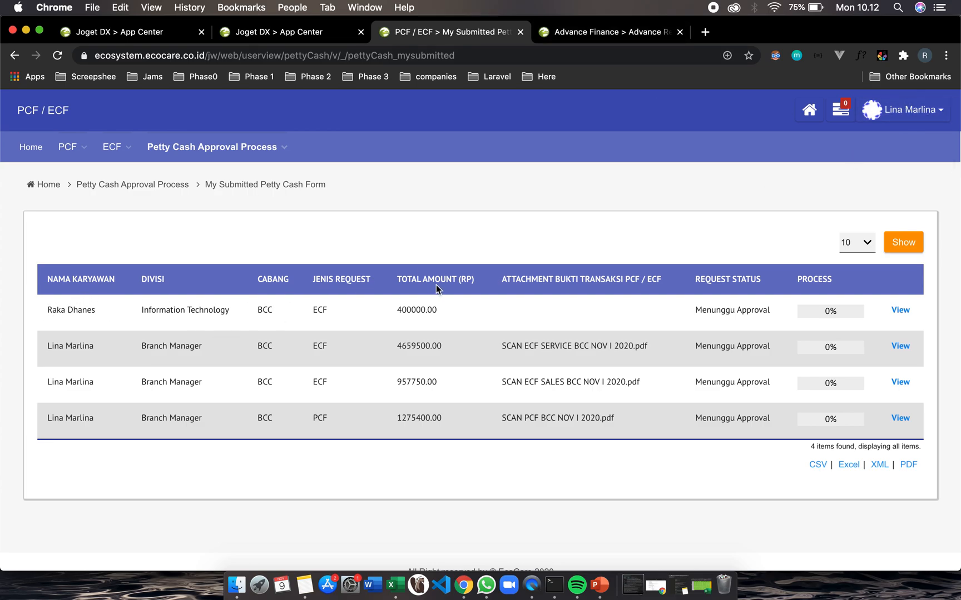
pyautogui.click(169, 172)
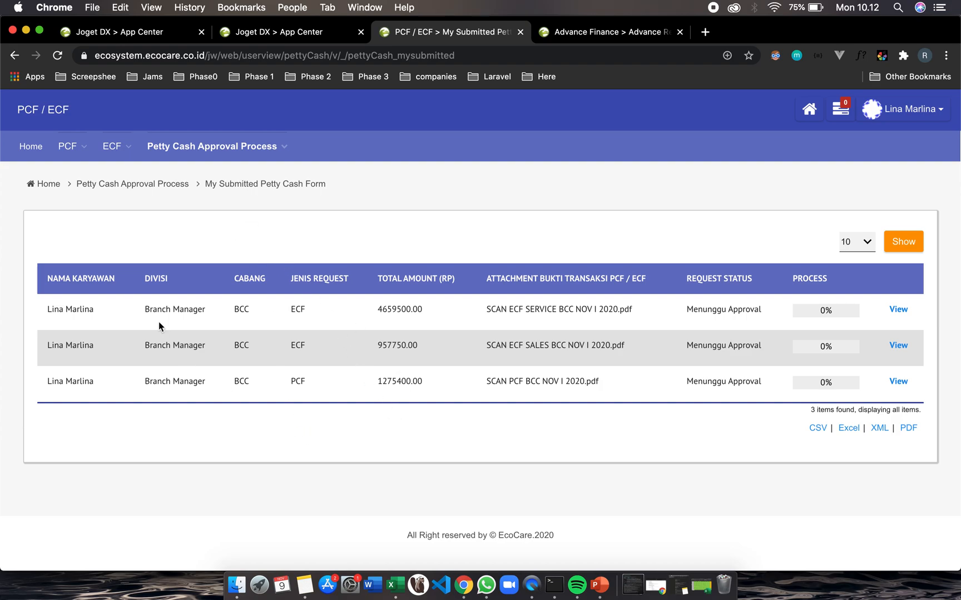
pyautogui.moveTo(112, 146)
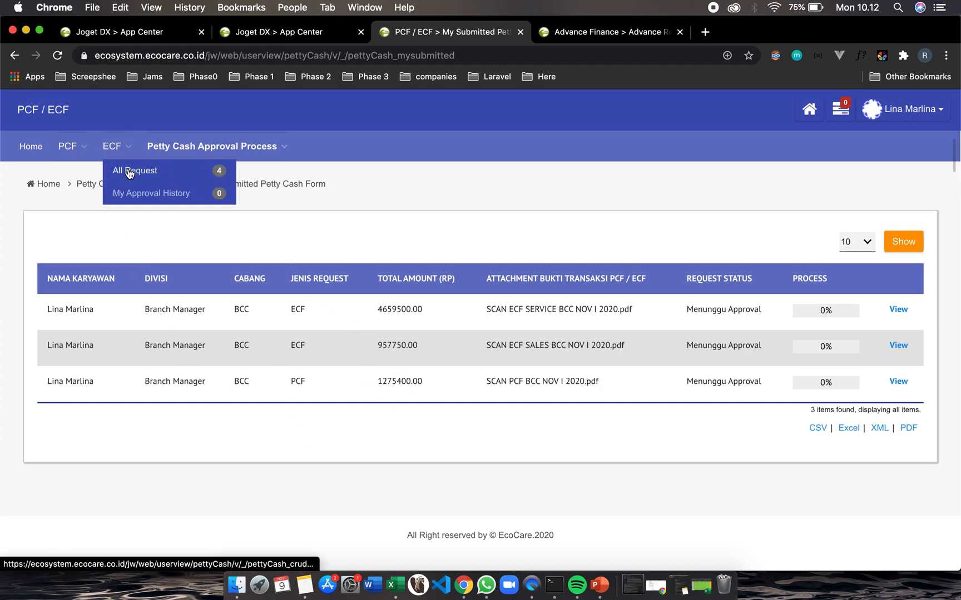
pyautogui.click(129, 172)
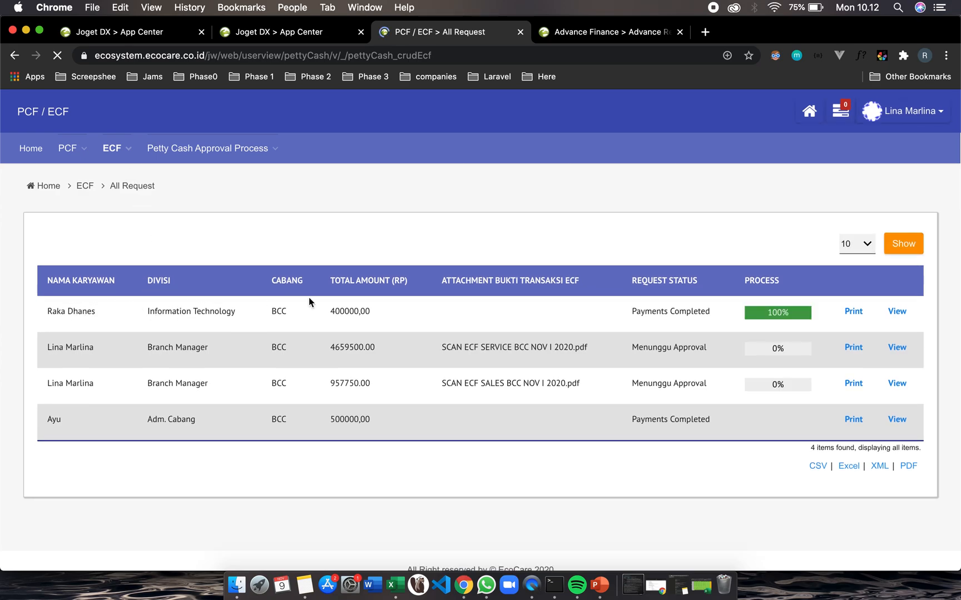
# Check the completed request's status and process progress details
pyautogui.moveTo(635, 311); pyautogui.dragTo(714, 315)
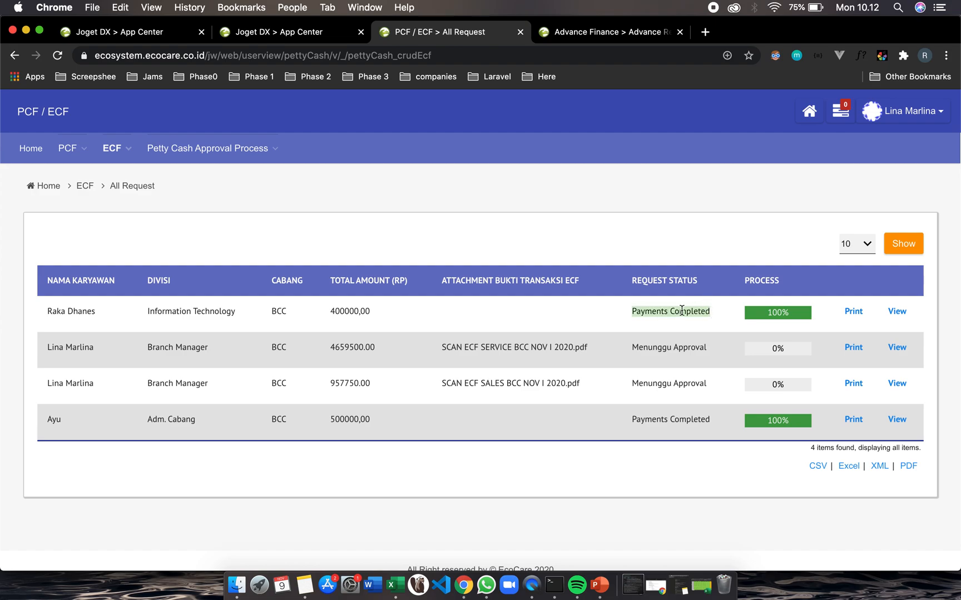
pyautogui.click(765, 318)
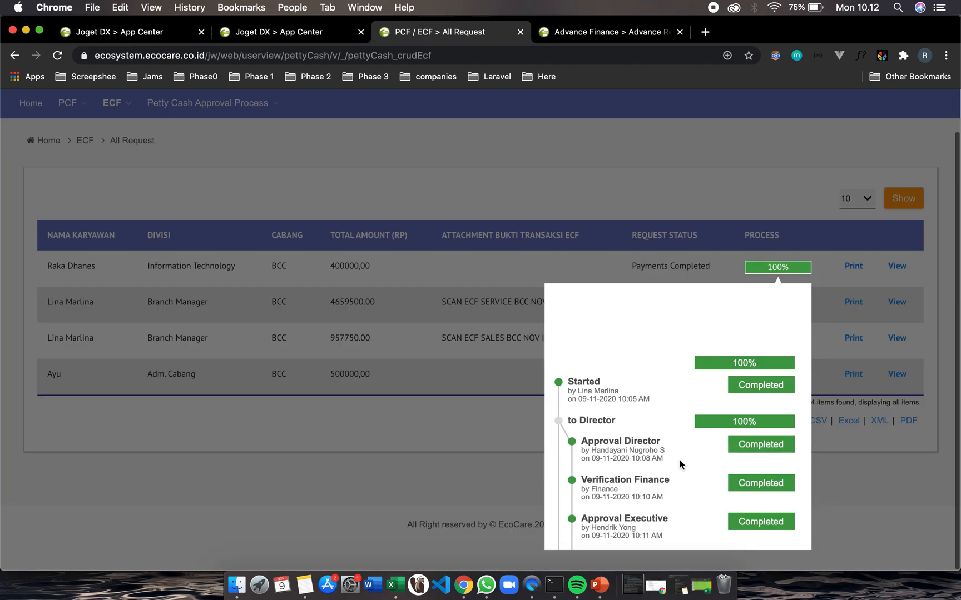
pyautogui.scroll(-3, 680, 461)
pyautogui.click(859, 506)
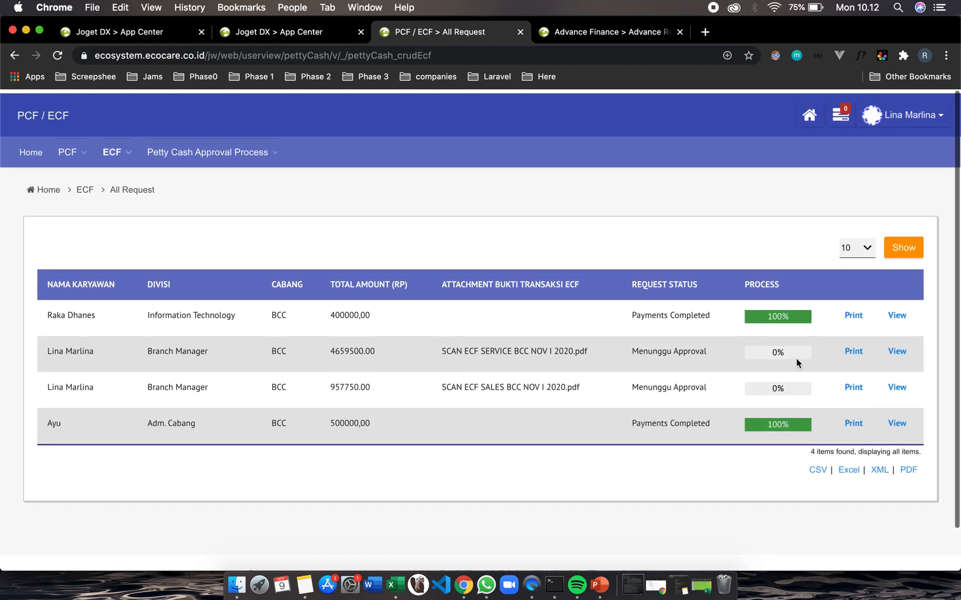
# Open the print report of the completed ECF request and review all its sections
pyautogui.click(854, 314)
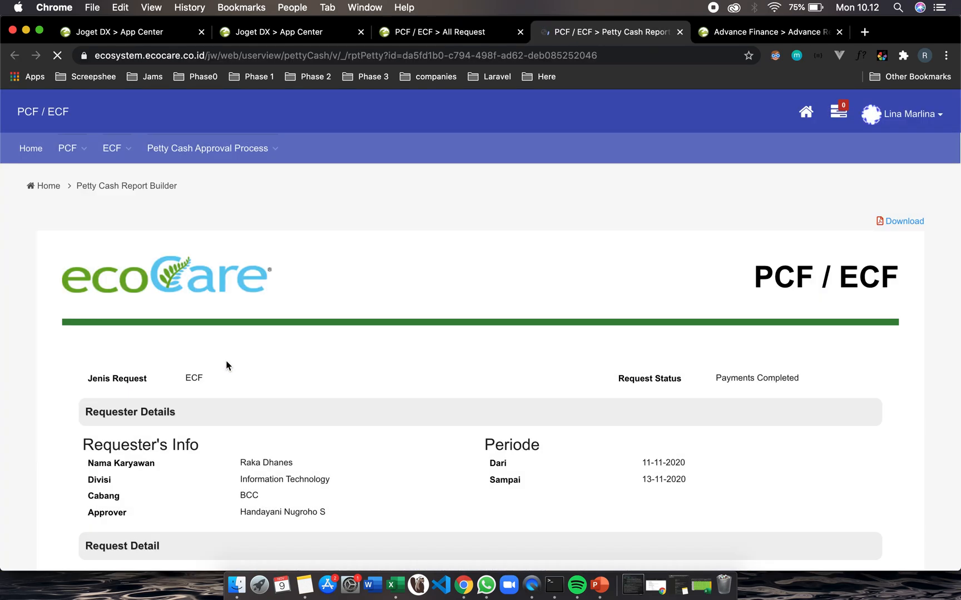
pyautogui.scroll(-5, 248, 386)
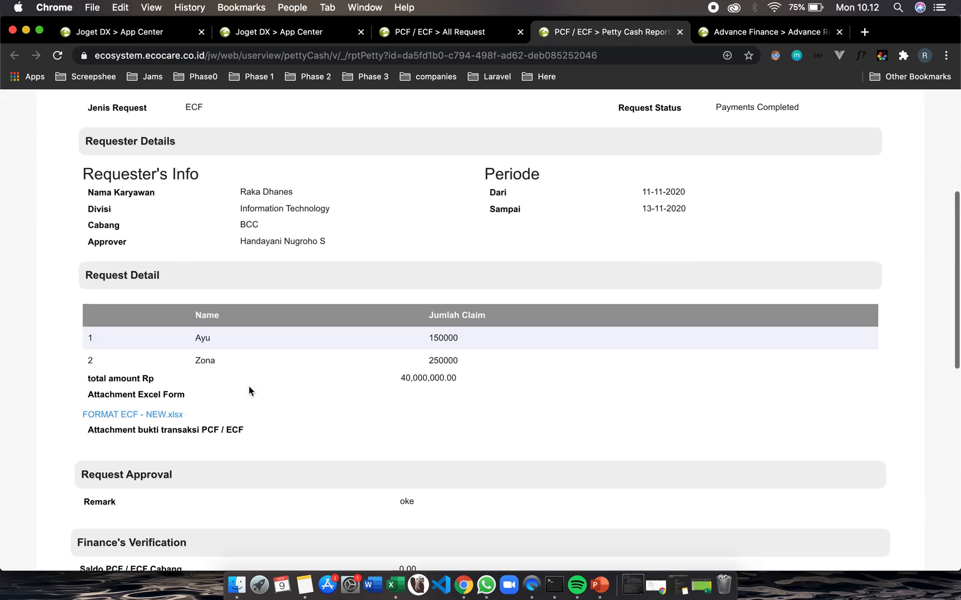
pyautogui.scroll(-4, 249, 391)
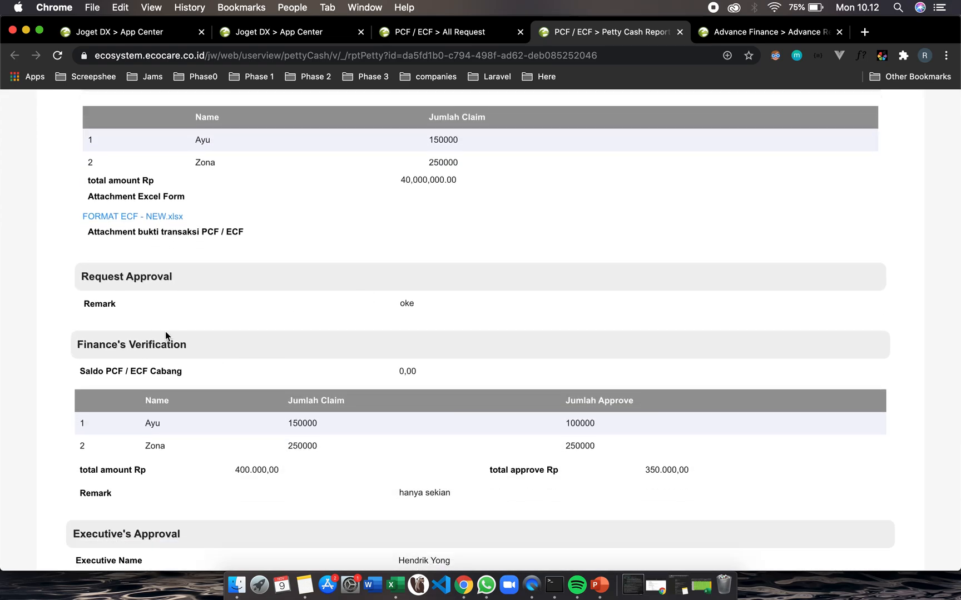
pyautogui.scroll(9, 121, 300)
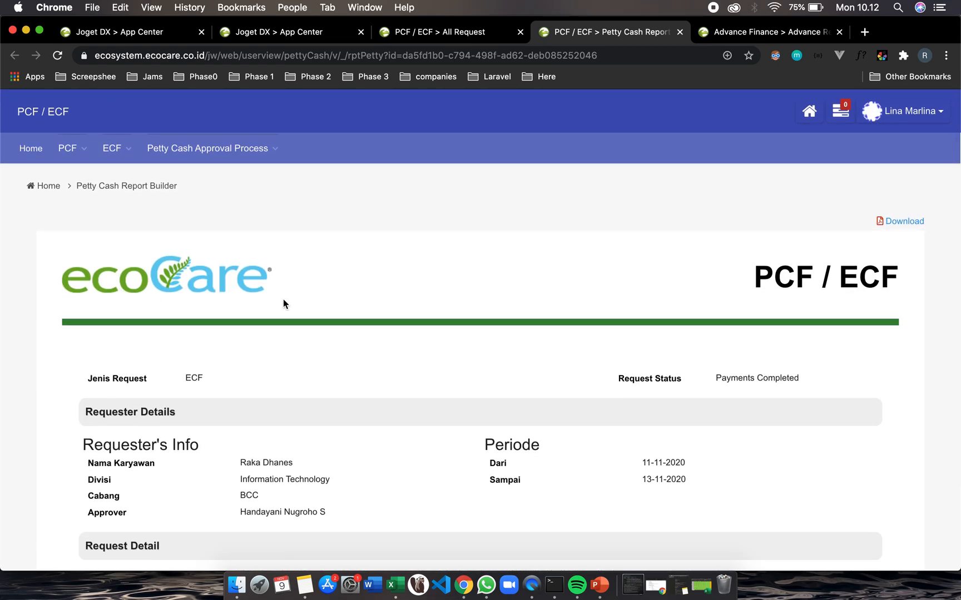
pyautogui.scroll(-1, 301, 348)
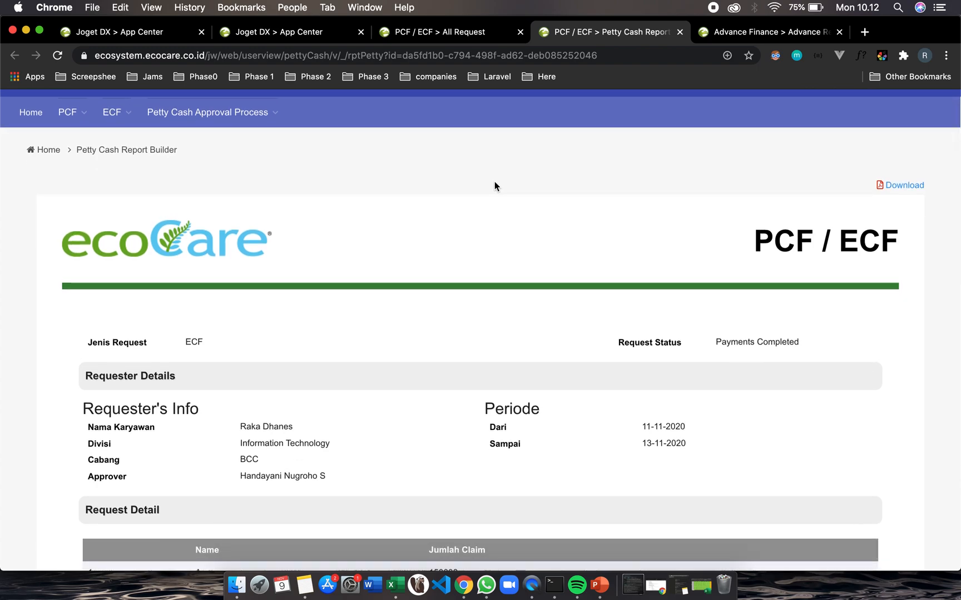
pyautogui.scroll(1, 495, 186)
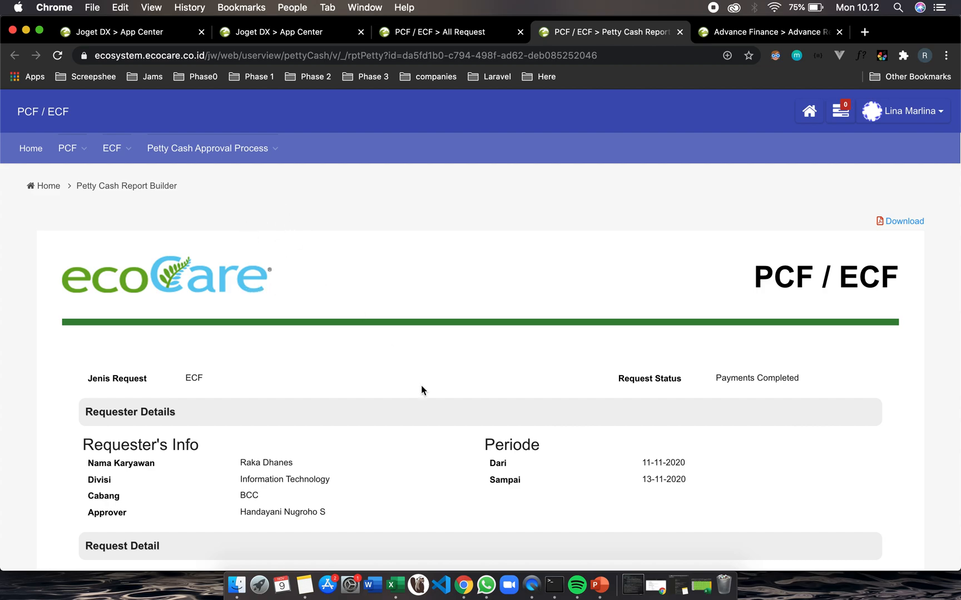
pyautogui.scroll(-4, 506, 373)
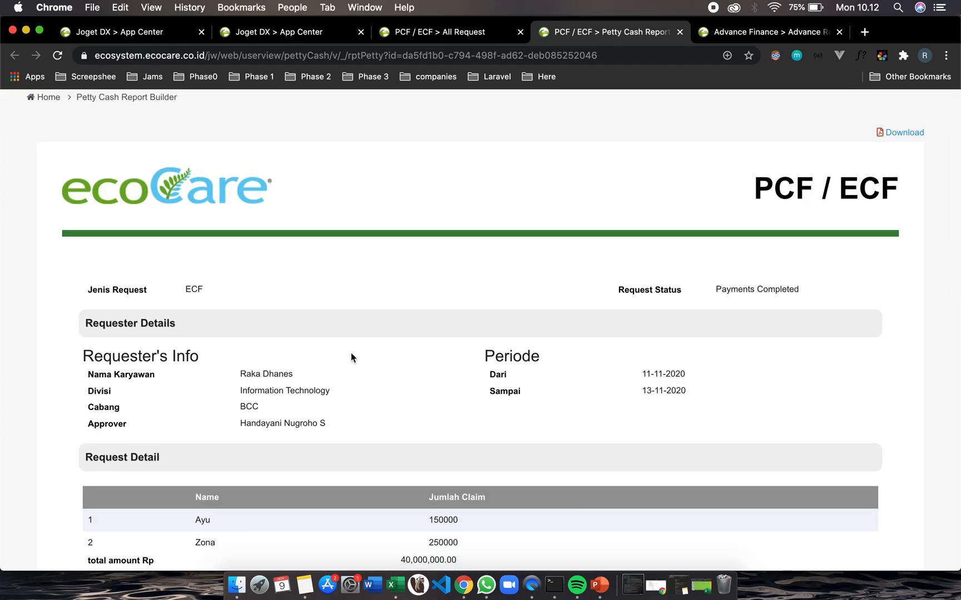
pyautogui.scroll(-2, 193, 292)
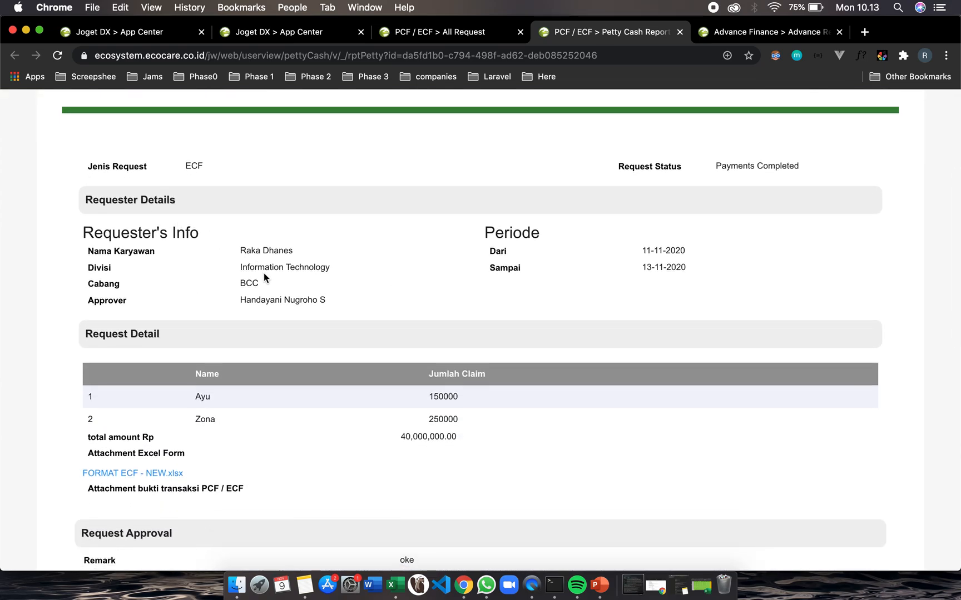
pyautogui.scroll(-4, 289, 353)
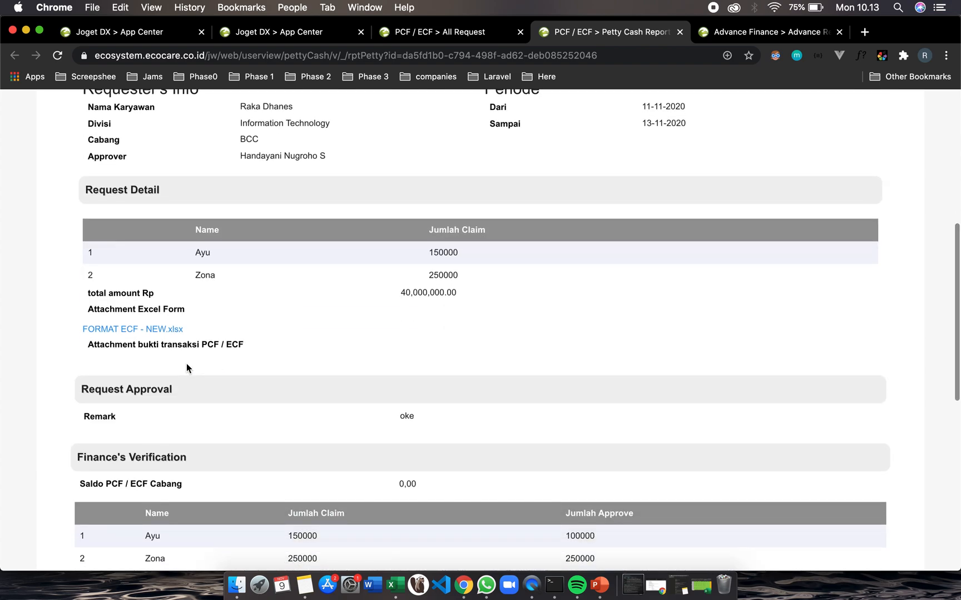
pyautogui.scroll(-2, 186, 363)
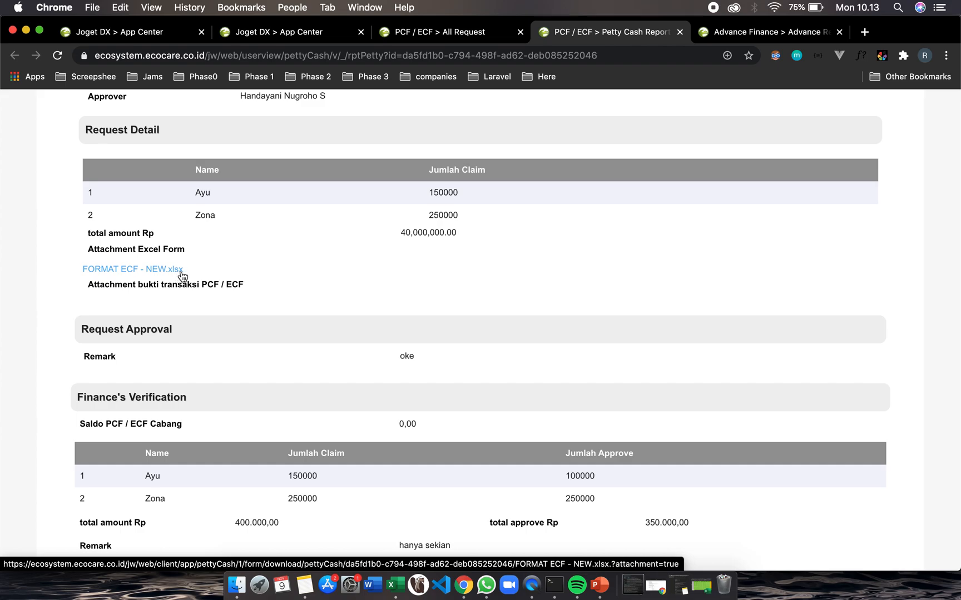
pyautogui.scroll(-2, 176, 408)
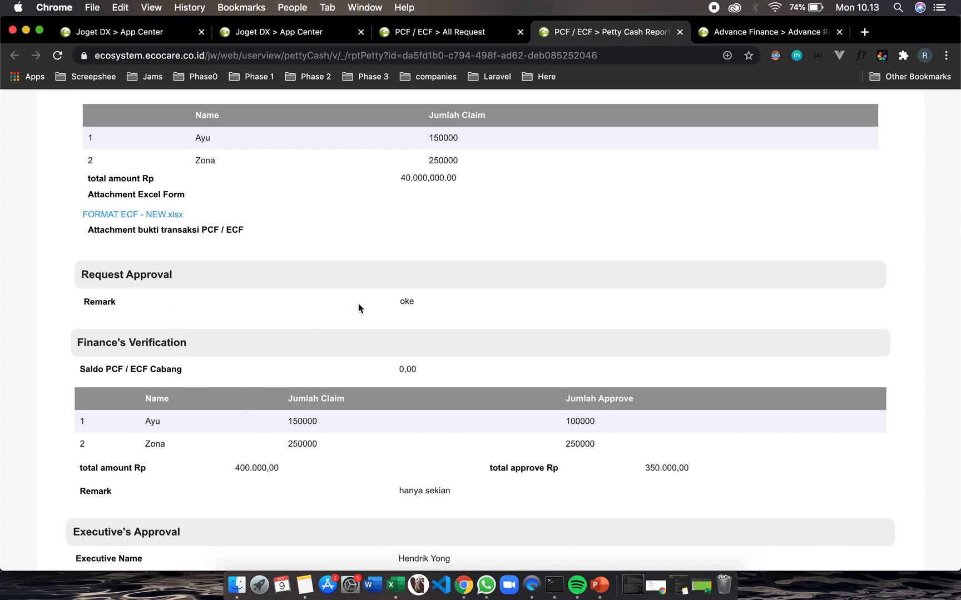
pyautogui.scroll(-6, 421, 301)
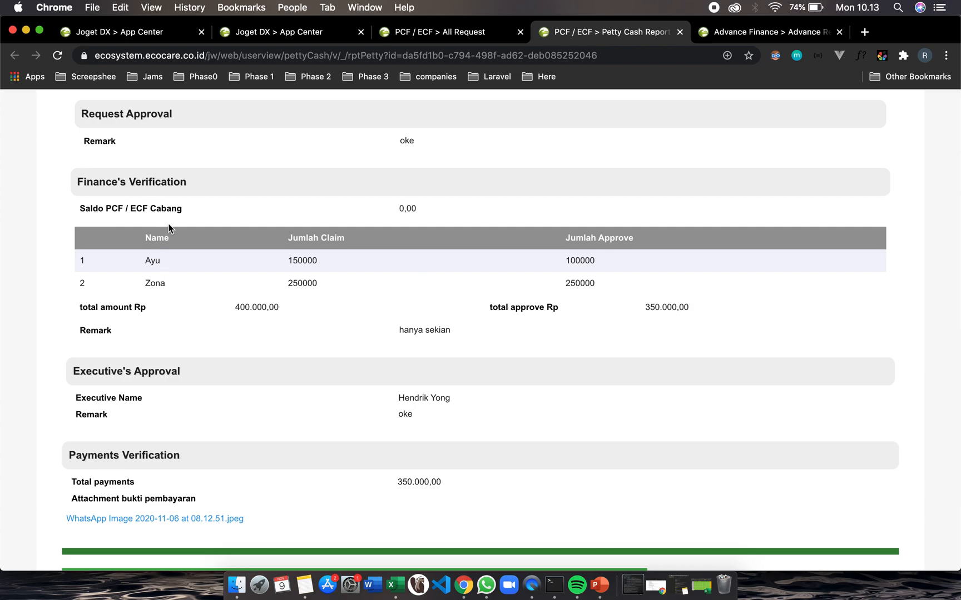
pyautogui.scroll(-3, 193, 311)
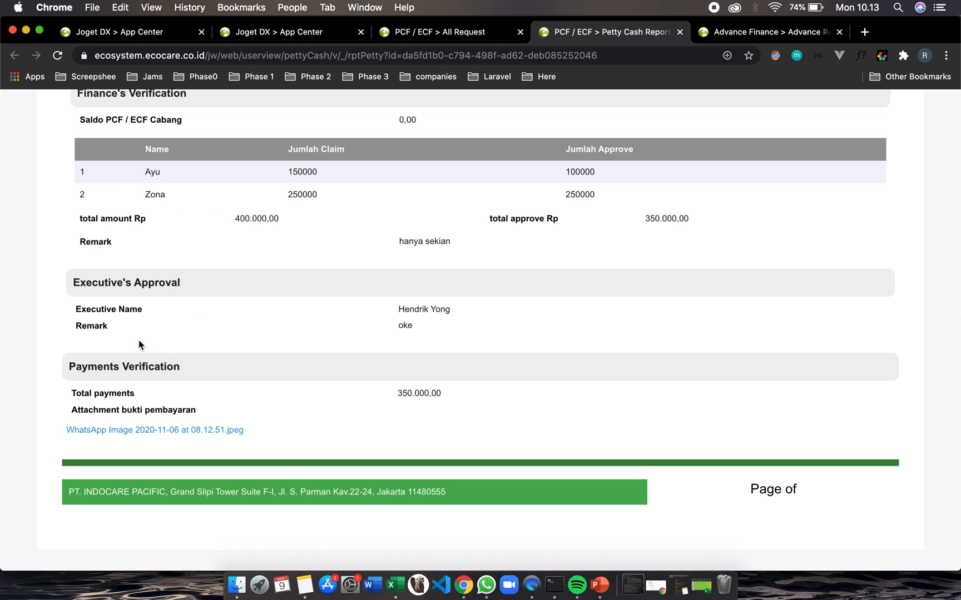
pyautogui.scroll(-3, 133, 394)
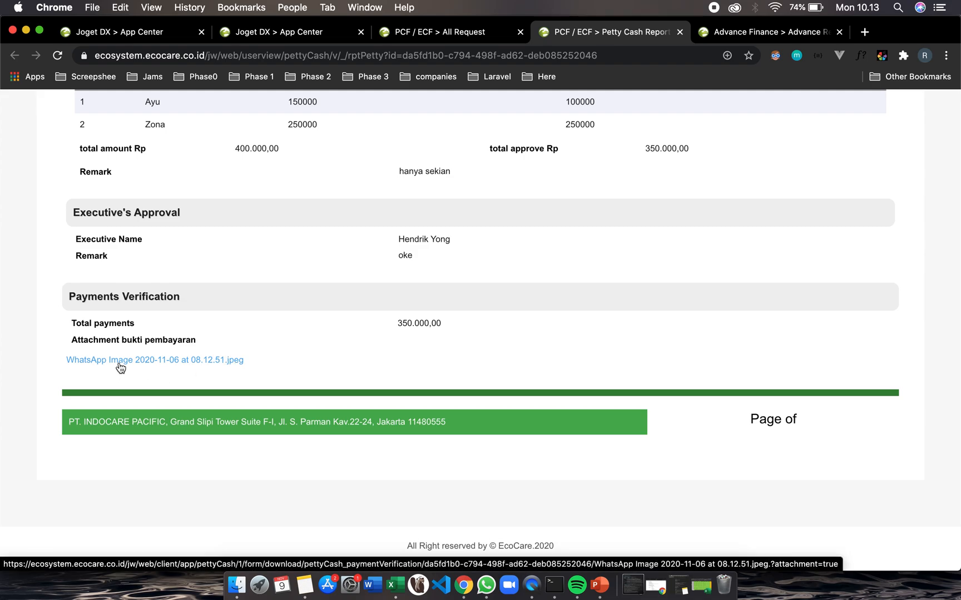
# Download and view the payment proof image from the report, then quit the image viewer
pyautogui.click(120, 364)
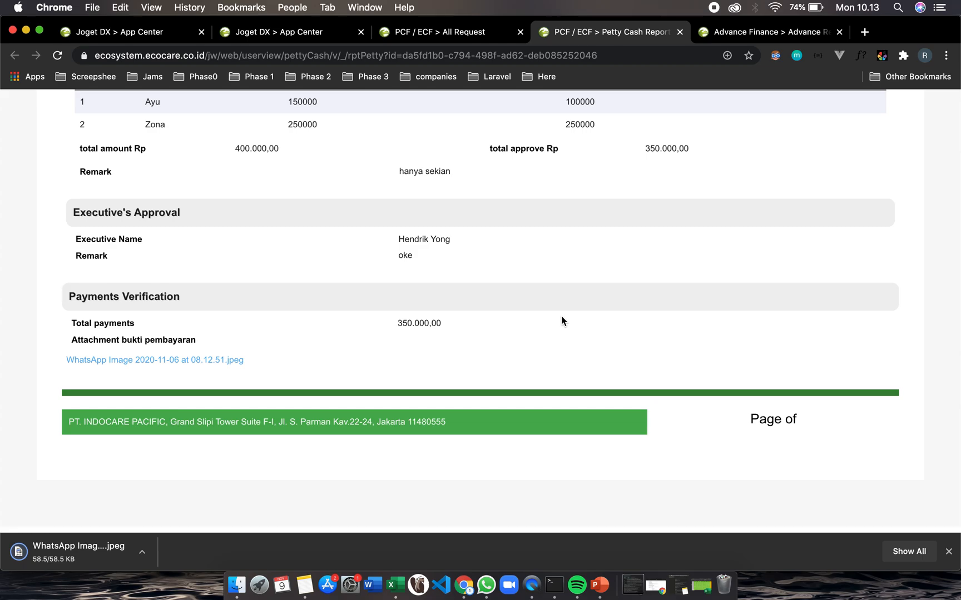
pyautogui.click(91, 558)
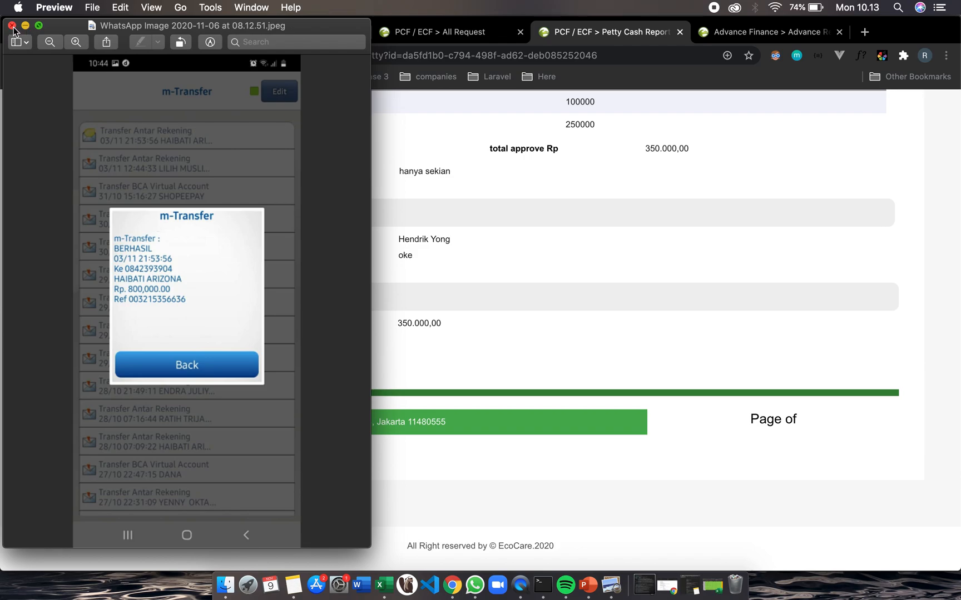
pyautogui.click(12, 26)
pyautogui.scroll(-1, 323, 413)
pyautogui.scroll(15, 322, 409)
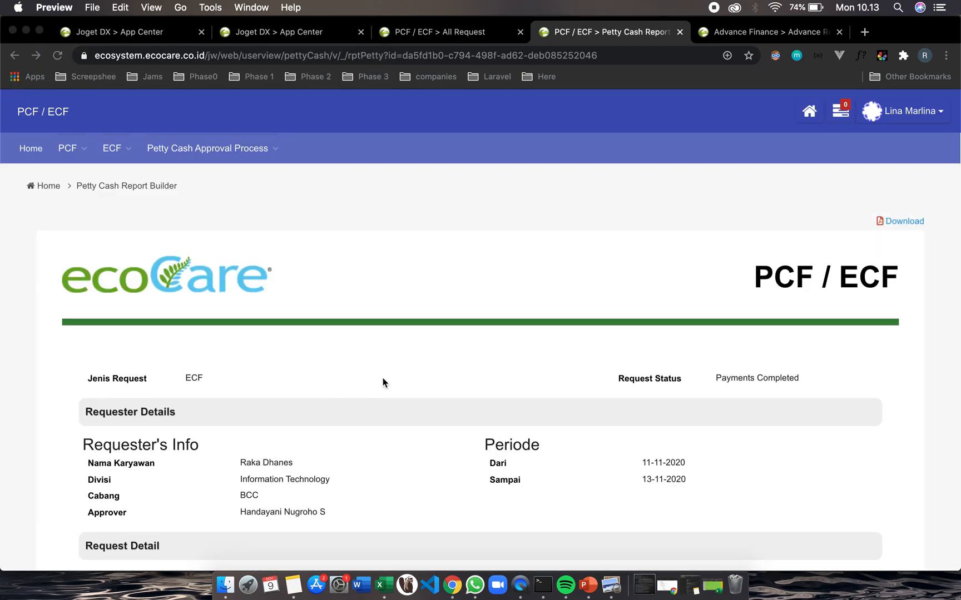
pyautogui.scroll(-15, 382, 382)
pyautogui.scroll(15, 383, 381)
pyautogui.press('super+q')
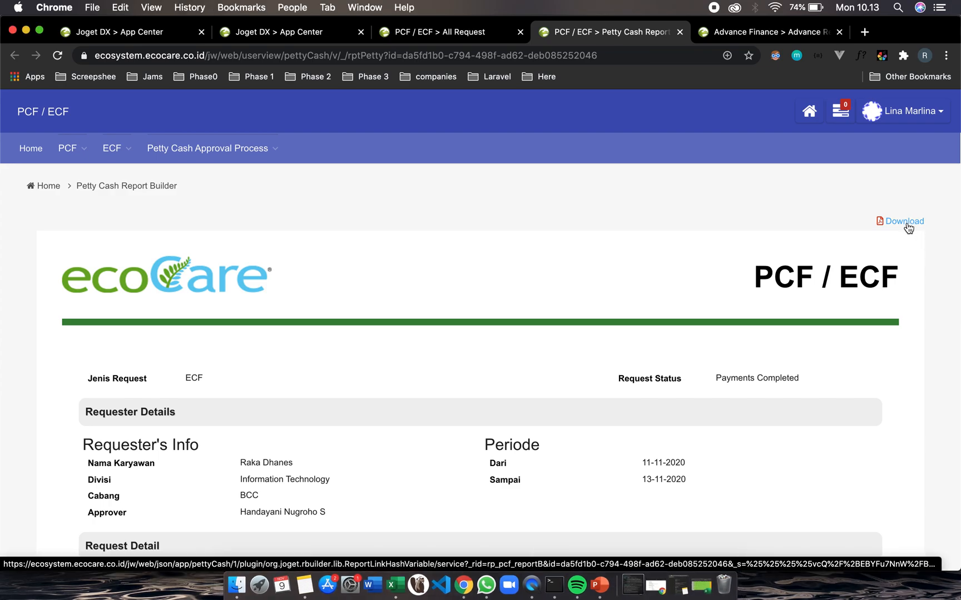
# Download the petty cash report as a PDF
pyautogui.scroll(-15, 901, 250)
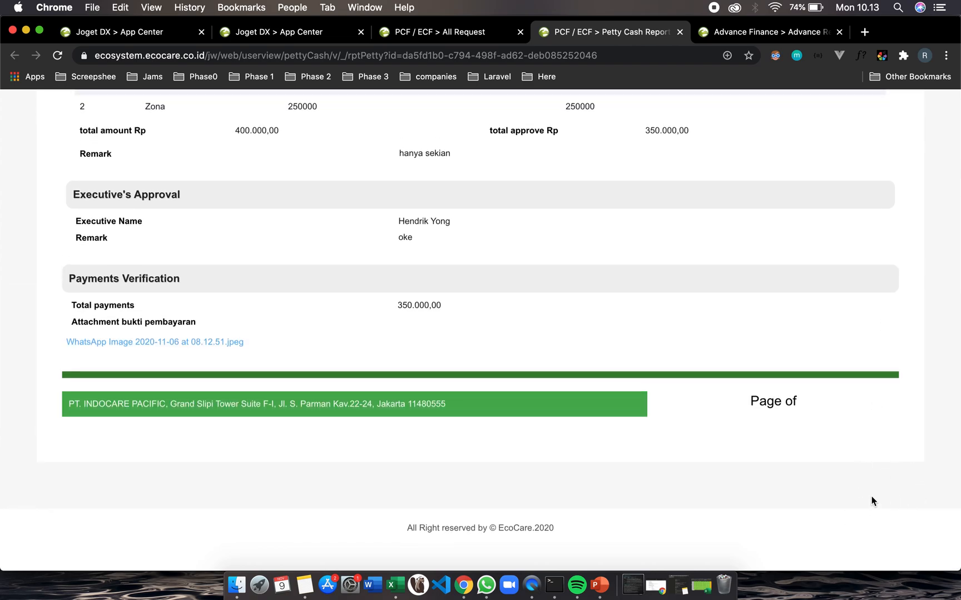
pyautogui.scroll(15, 872, 500)
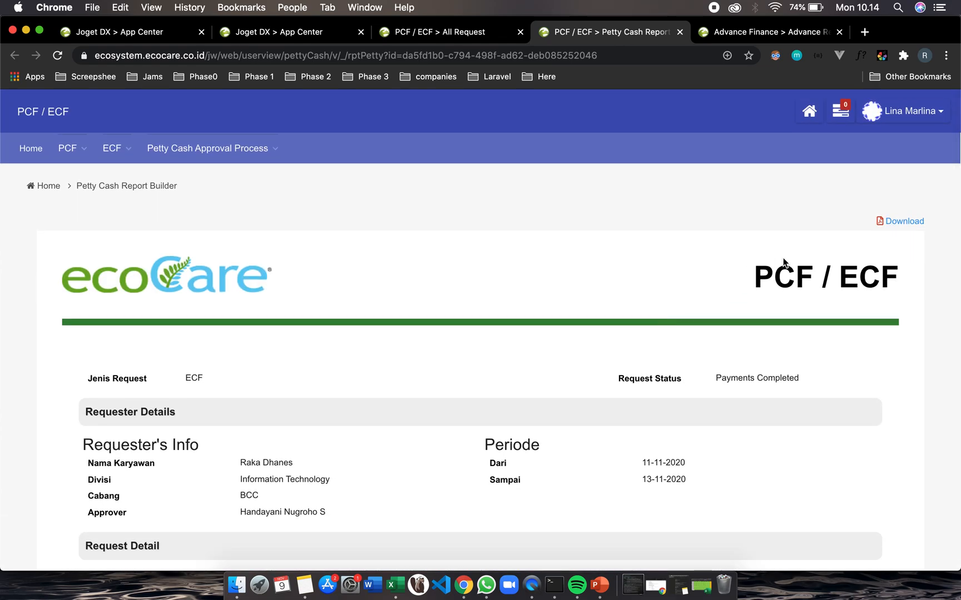
pyautogui.click(906, 223)
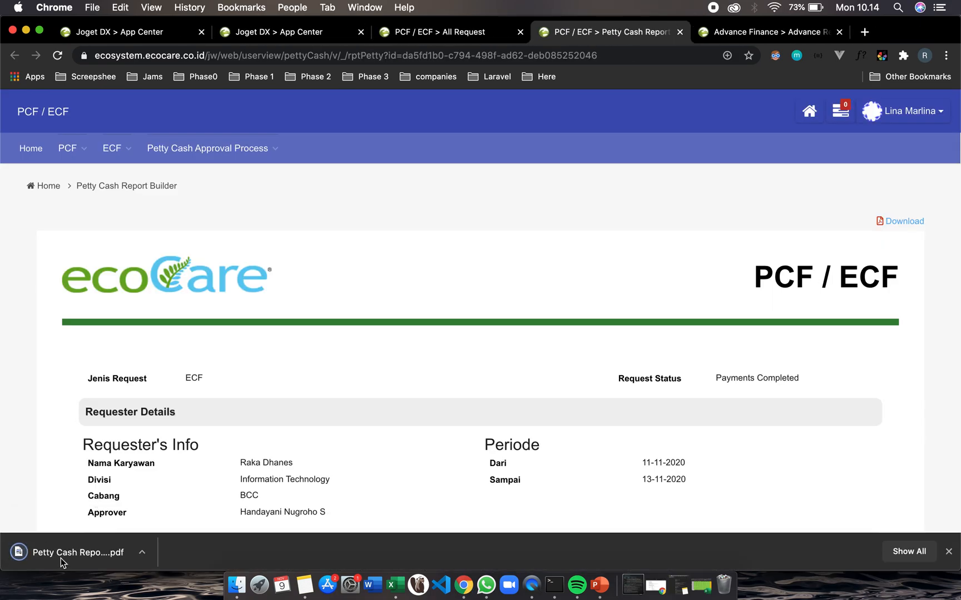
# Open the downloaded petty cash report PDF and scroll through both of its pages
pyautogui.click(60, 560)
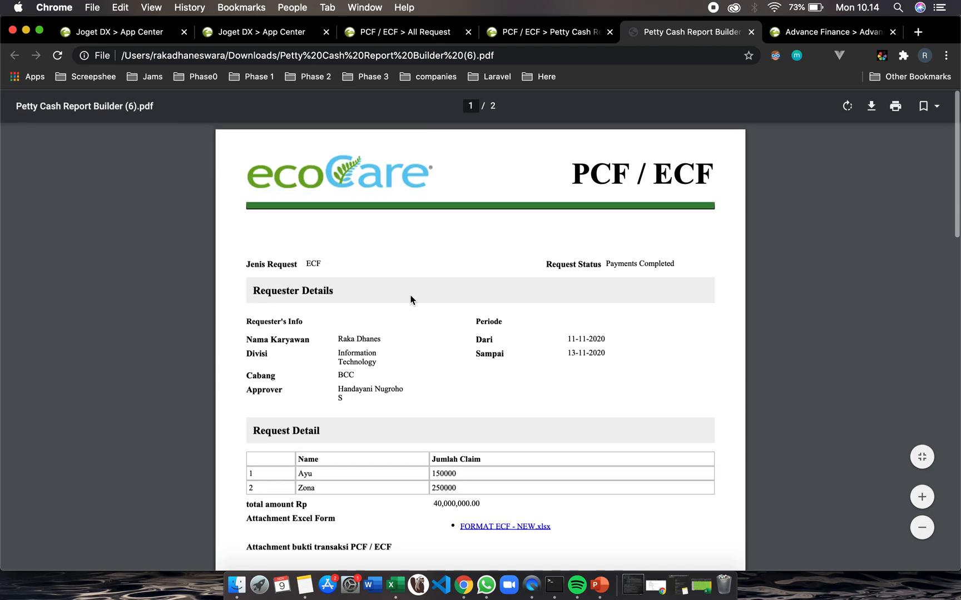
pyautogui.scroll(-3, 412, 300)
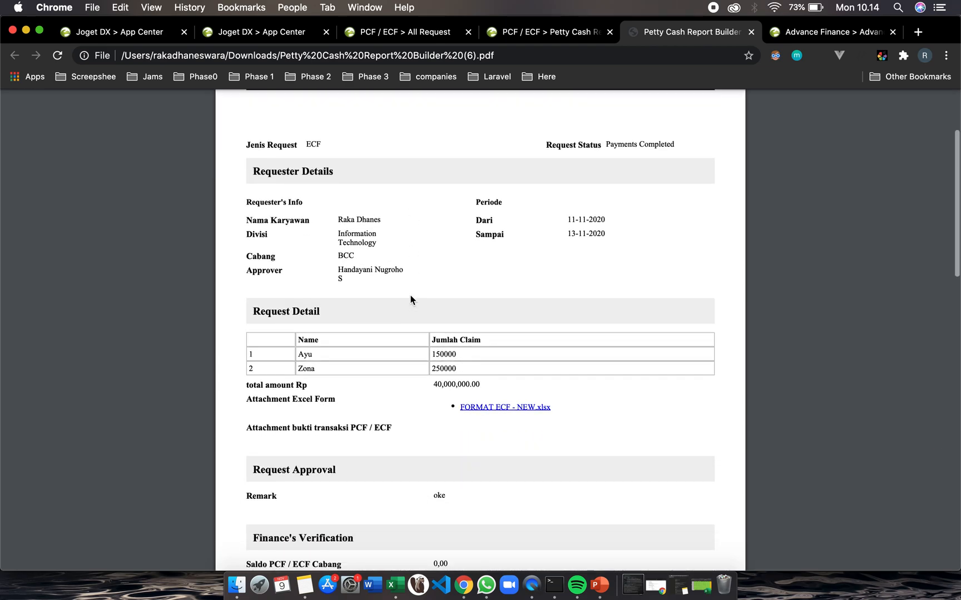
pyautogui.scroll(-5, 412, 300)
pyautogui.scroll(-8, 411, 300)
pyautogui.scroll(-6, 411, 300)
pyautogui.scroll(4, 411, 300)
pyautogui.scroll(15, 392, 375)
pyautogui.scroll(-6, 392, 375)
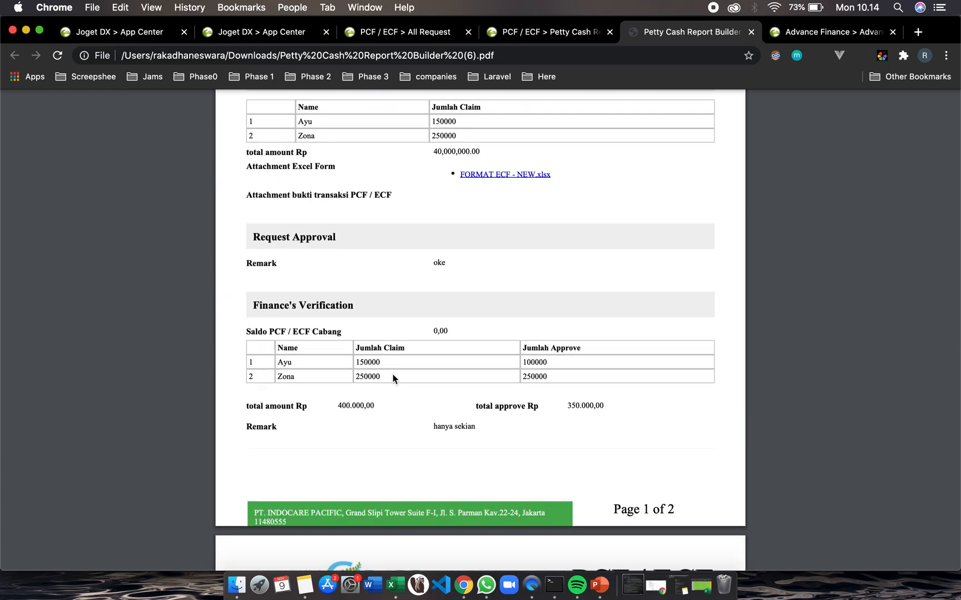
pyautogui.scroll(-5, 393, 375)
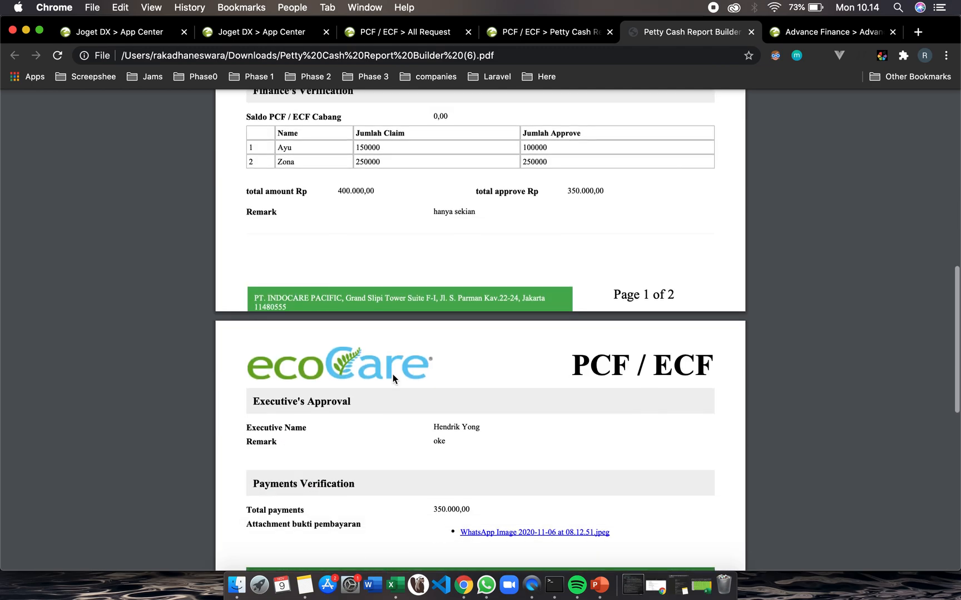
pyautogui.scroll(-2, 392, 374)
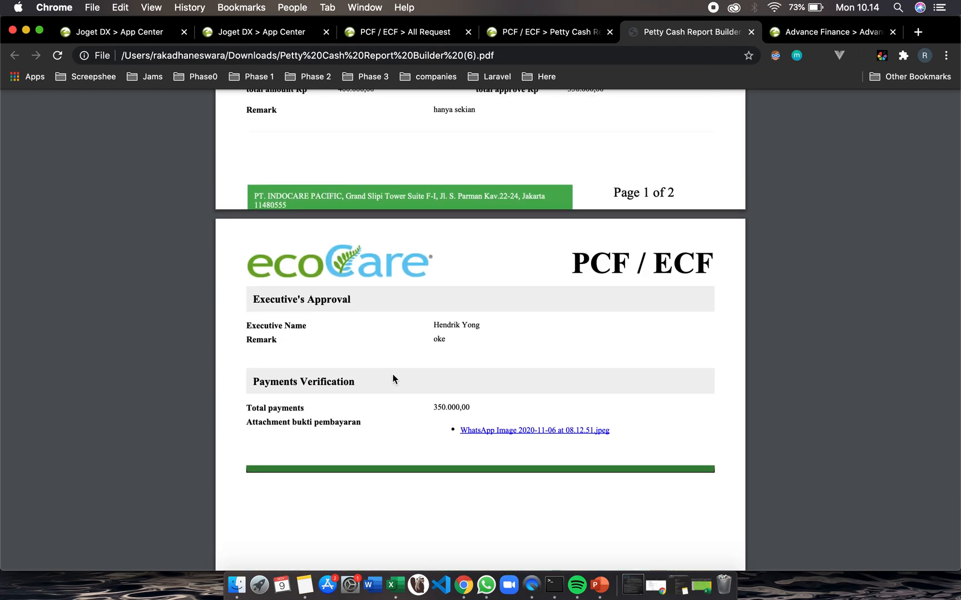
pyautogui.scroll(15, 392, 375)
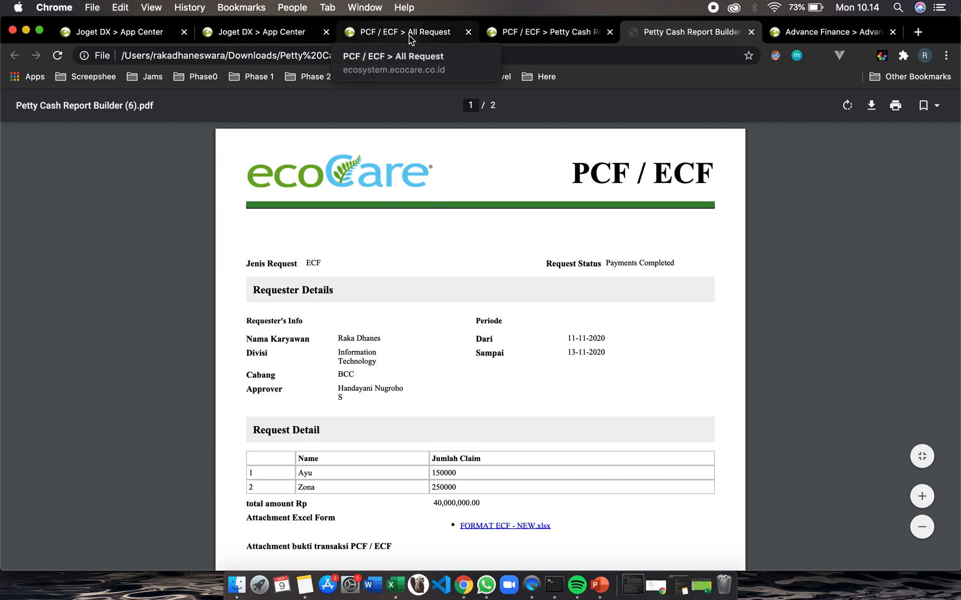
# Close the PDF, petty cash report and Advance Finance browser tabs
pyautogui.click(595, 36)
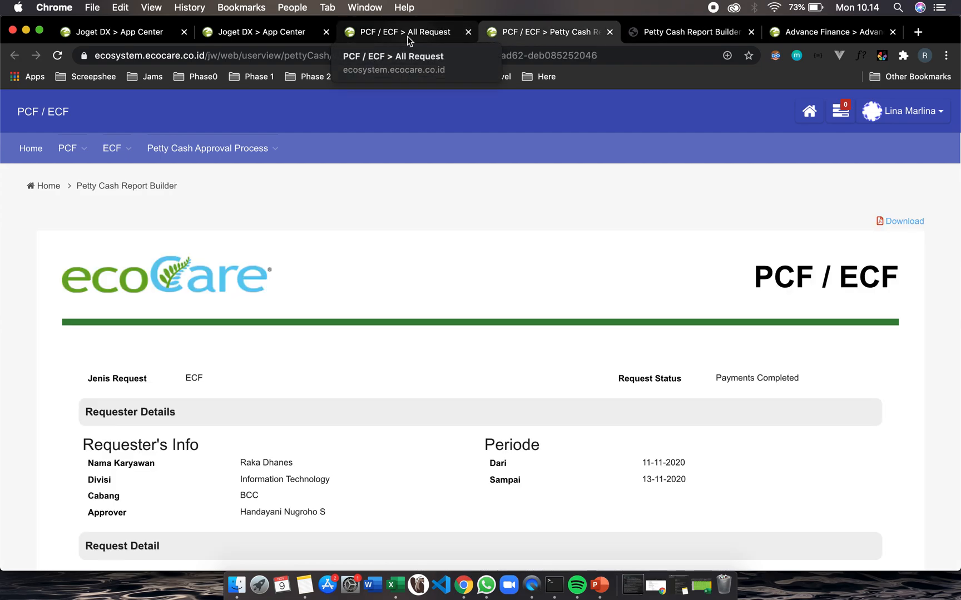
pyautogui.click(407, 36)
pyautogui.click(751, 32)
pyautogui.click(714, 31)
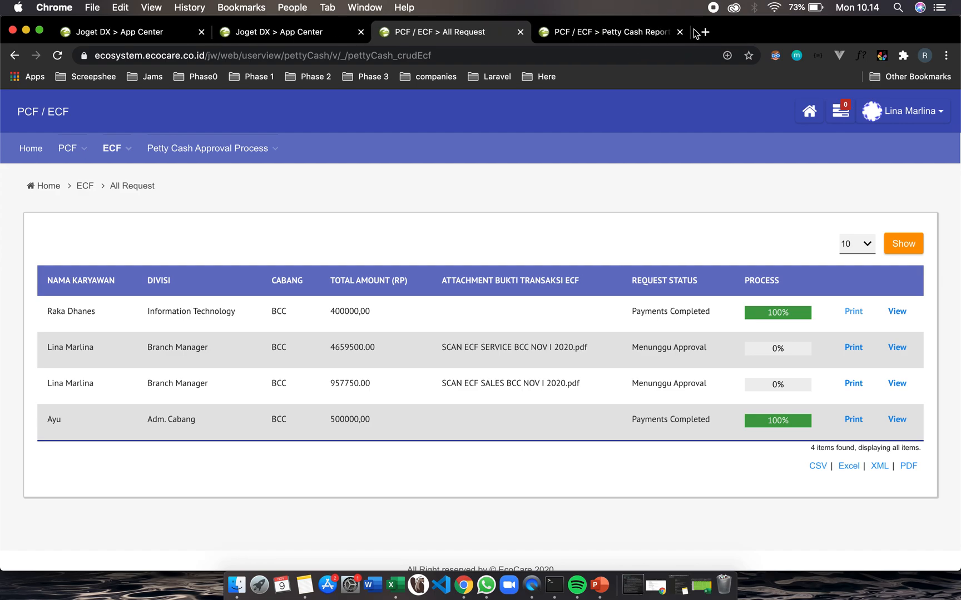
pyautogui.click(647, 32)
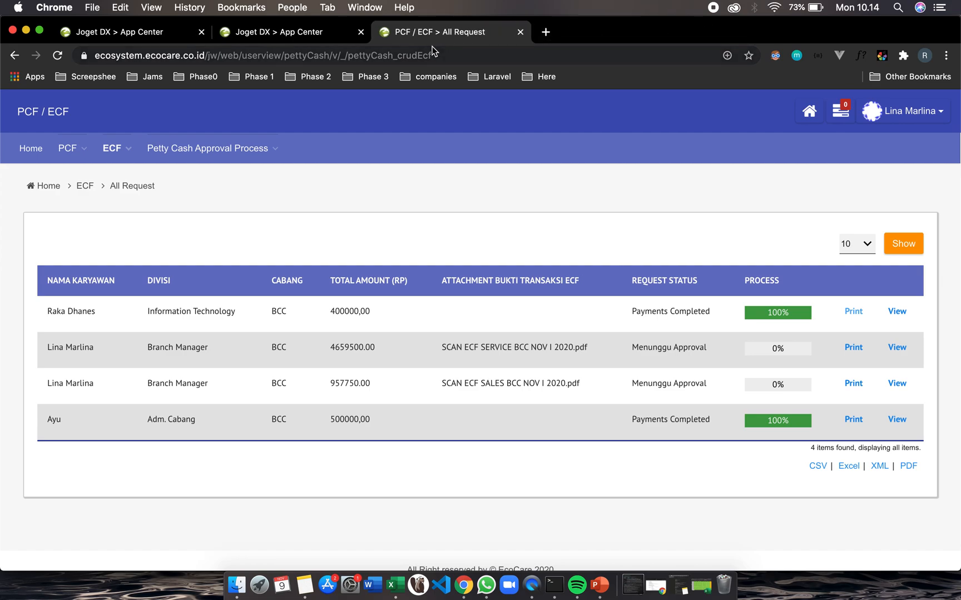
# Log out of the current account from the App Center
pyautogui.click(281, 39)
pyautogui.click(891, 113)
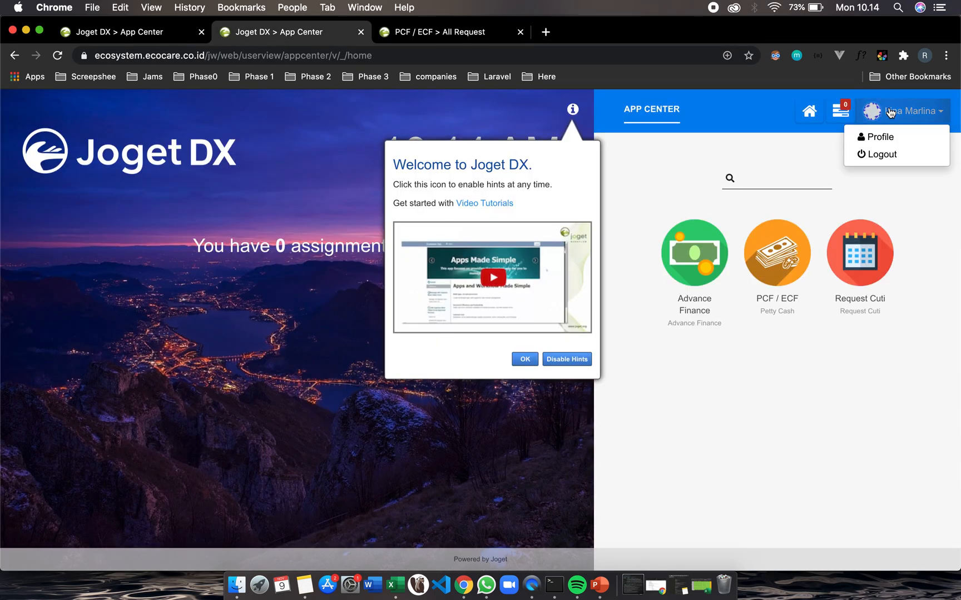
pyautogui.click(885, 154)
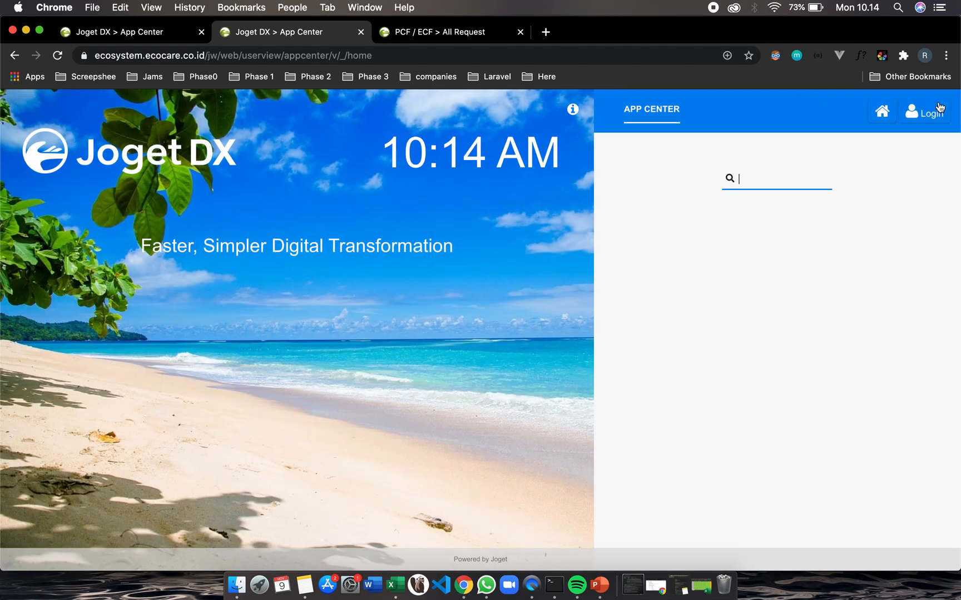
# Log in as ho.admin, filling in the account password
pyautogui.click(925, 112)
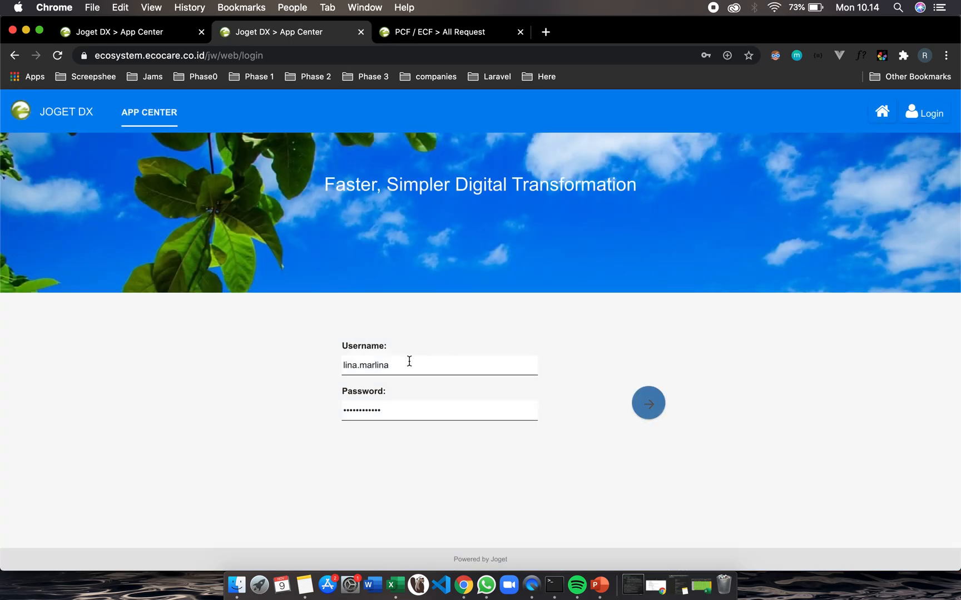
pyautogui.click(408, 362)
pyautogui.press('super+a')
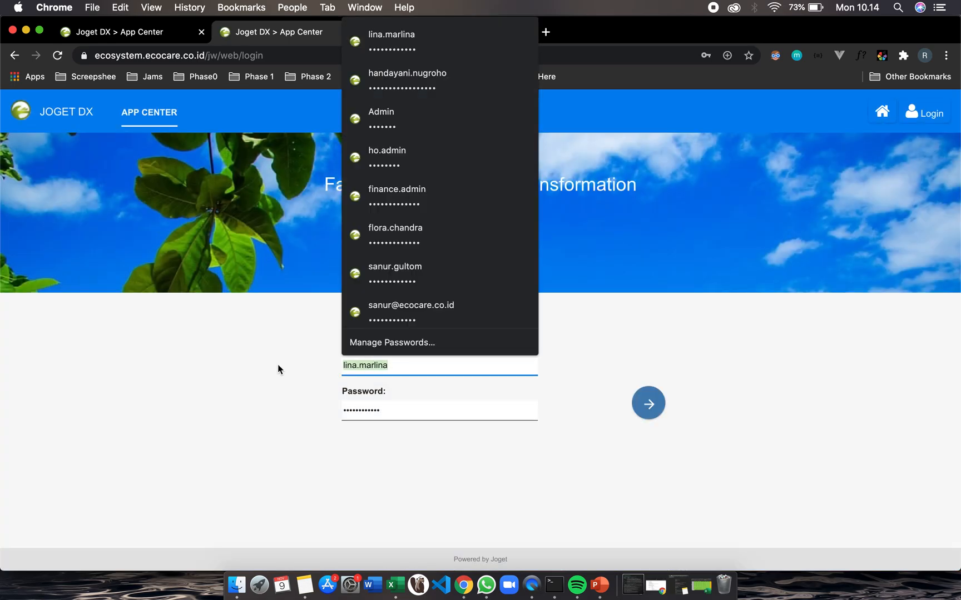
pyautogui.write('ho')
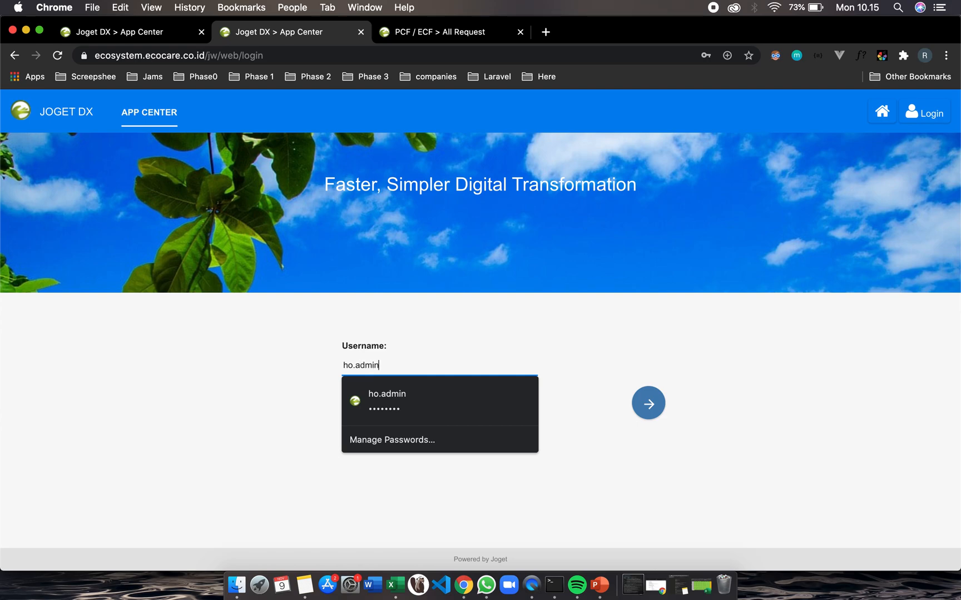
pyautogui.write('.admin')
pyautogui.click(368, 409)
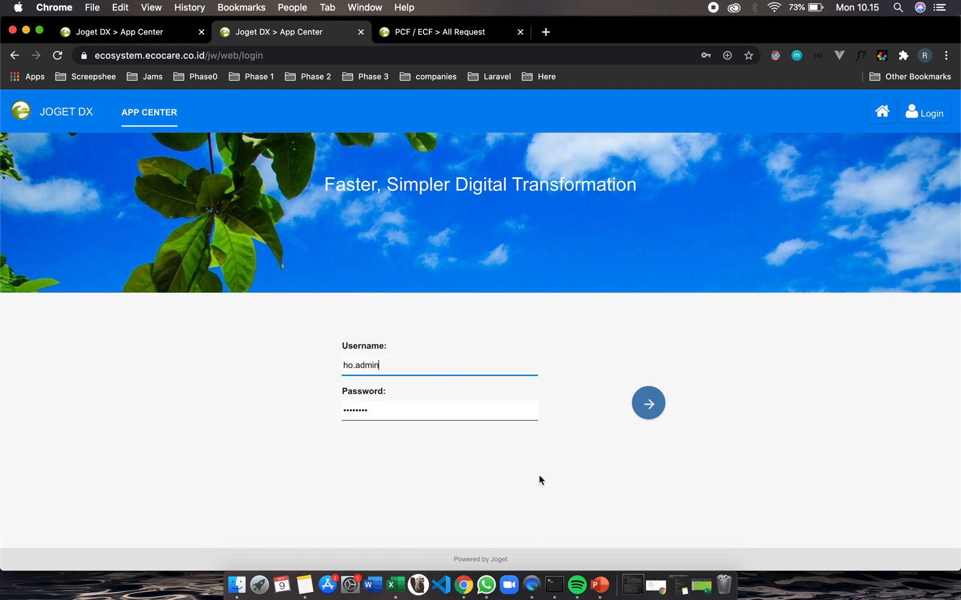
pyautogui.click(648, 409)
pyautogui.click(638, 414)
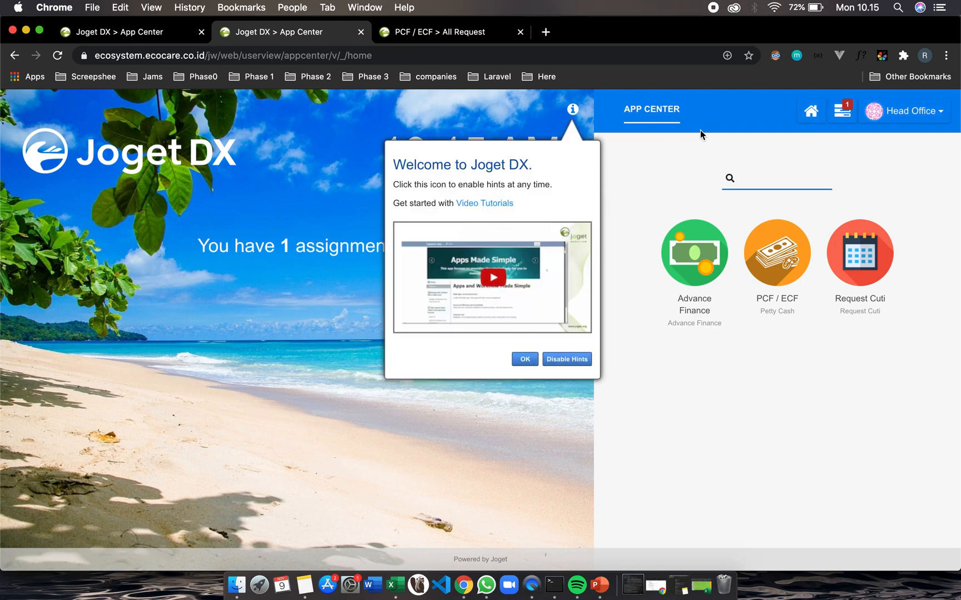
# Open the Request Cuti app and its Submit Request Form
pyautogui.click(876, 257)
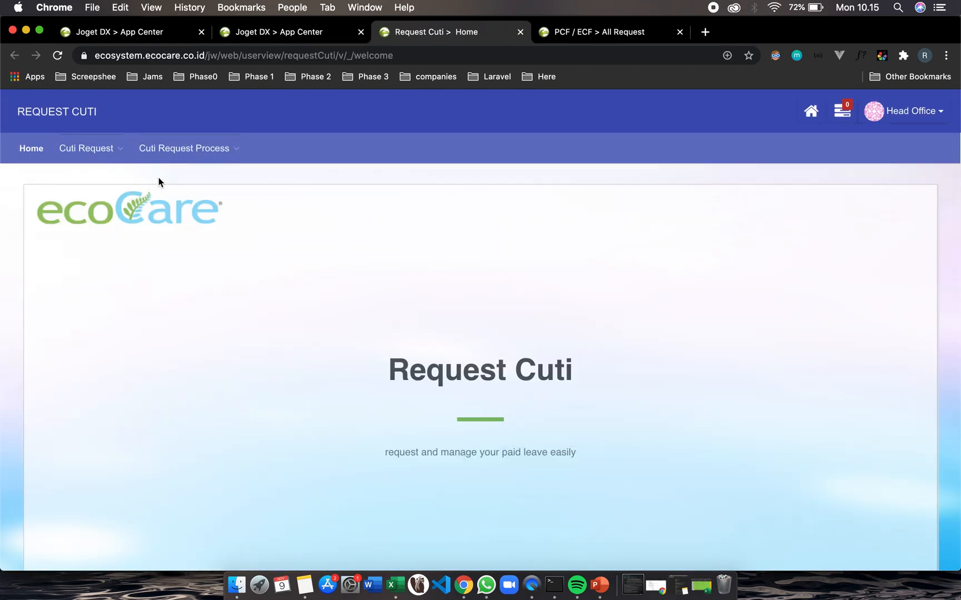
pyautogui.click(121, 160)
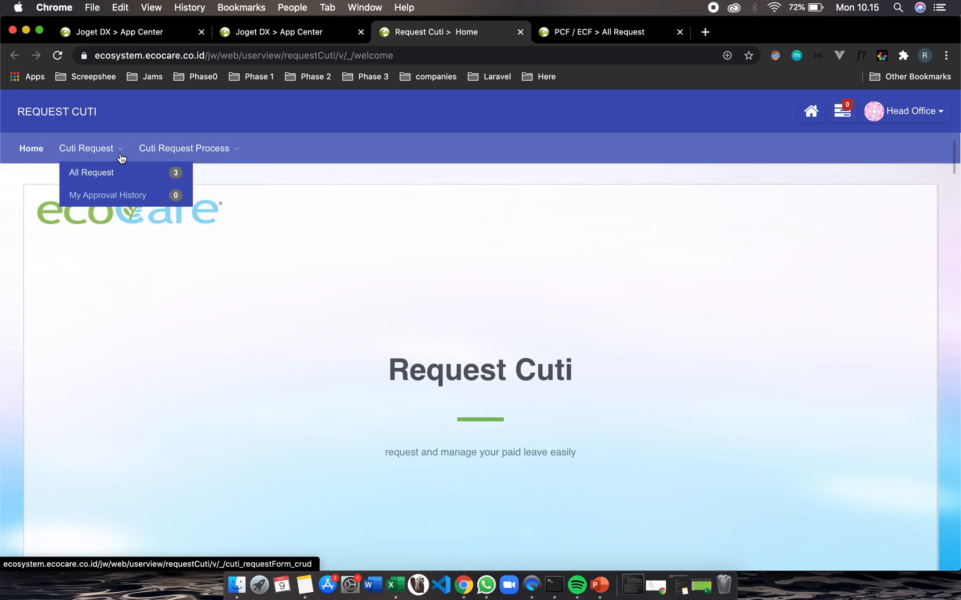
pyautogui.moveTo(140, 155)
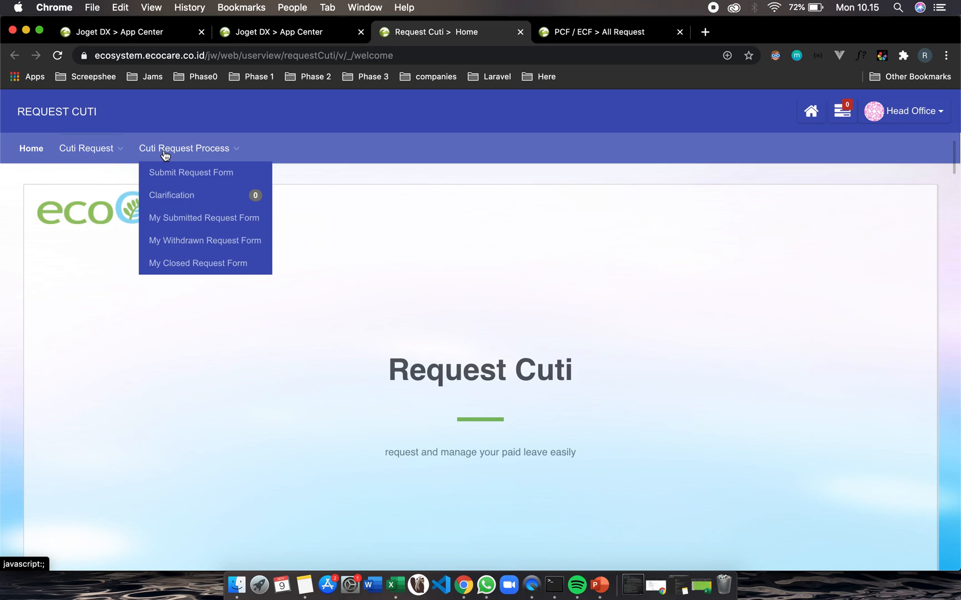
pyautogui.click(192, 177)
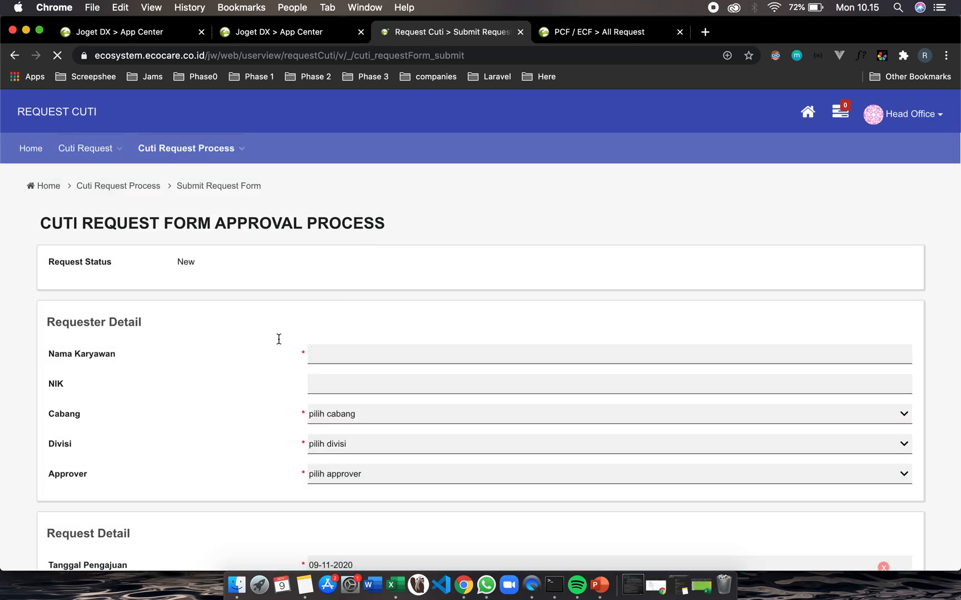
# Fill in the employee's name in Nama Karyawan and set Cabang to HO
pyautogui.scroll(-1, 137, 253)
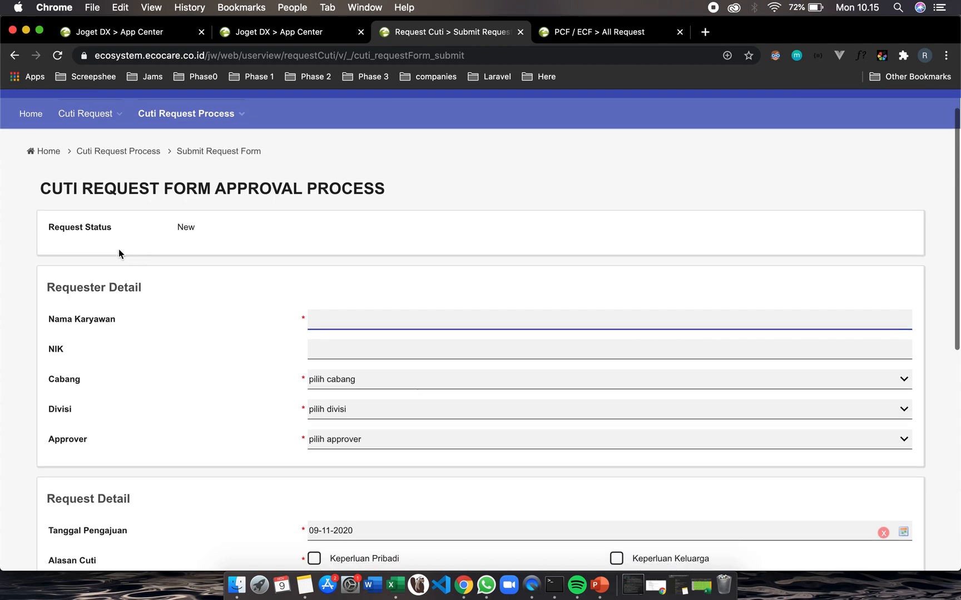
pyautogui.scroll(-2, 252, 262)
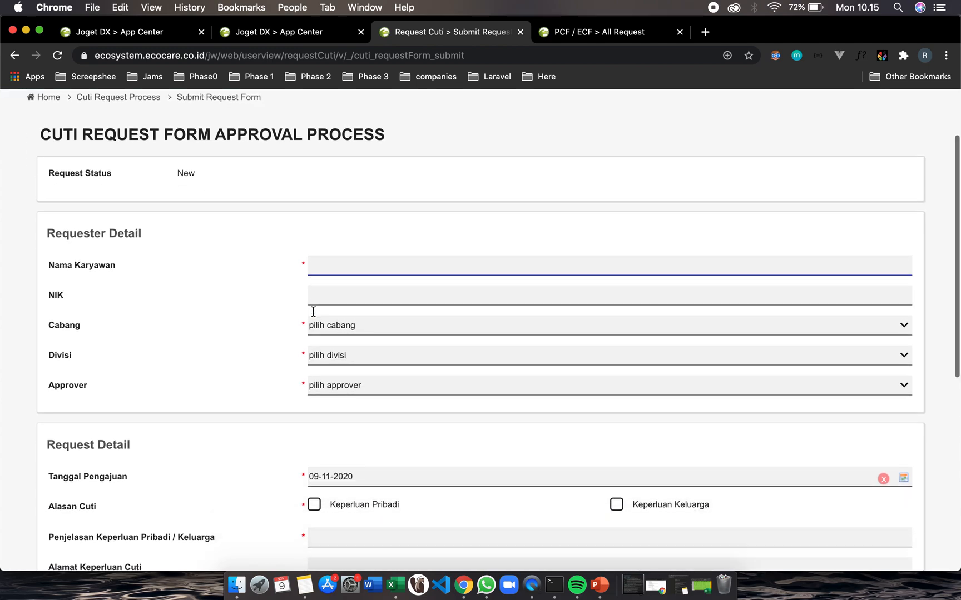
pyautogui.click(338, 273)
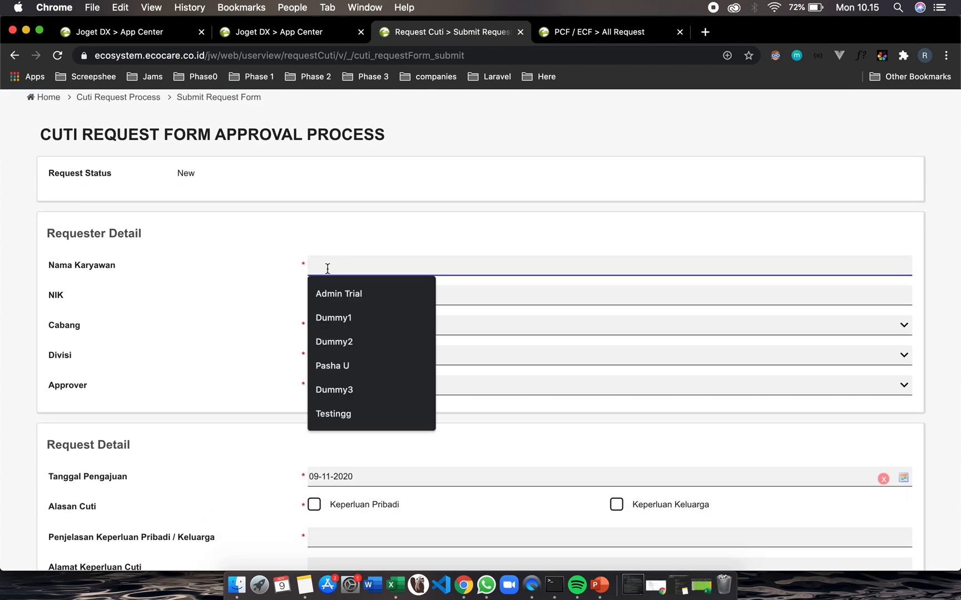
pyautogui.write('Raka')
pyautogui.click(368, 313)
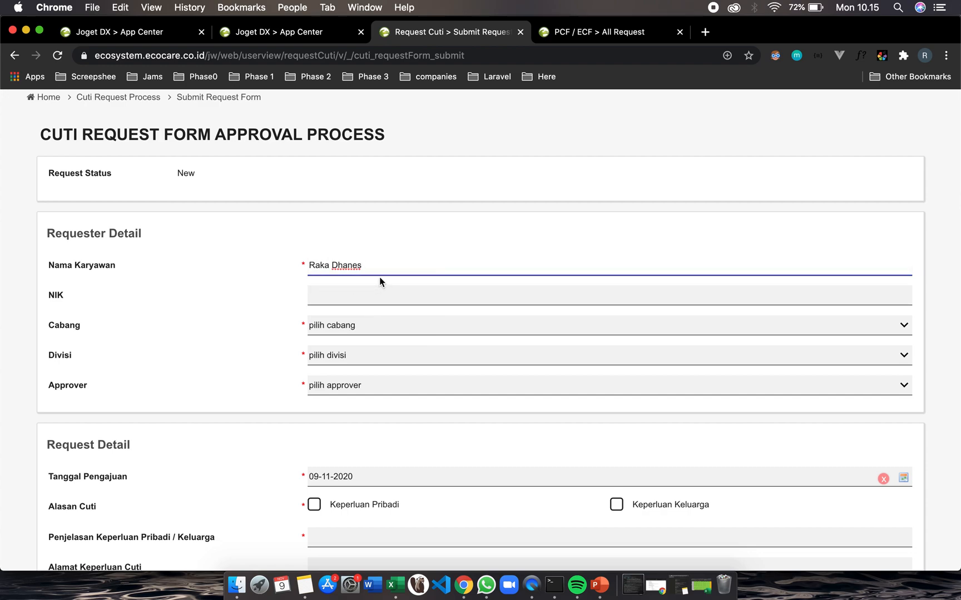
pyautogui.click(343, 298)
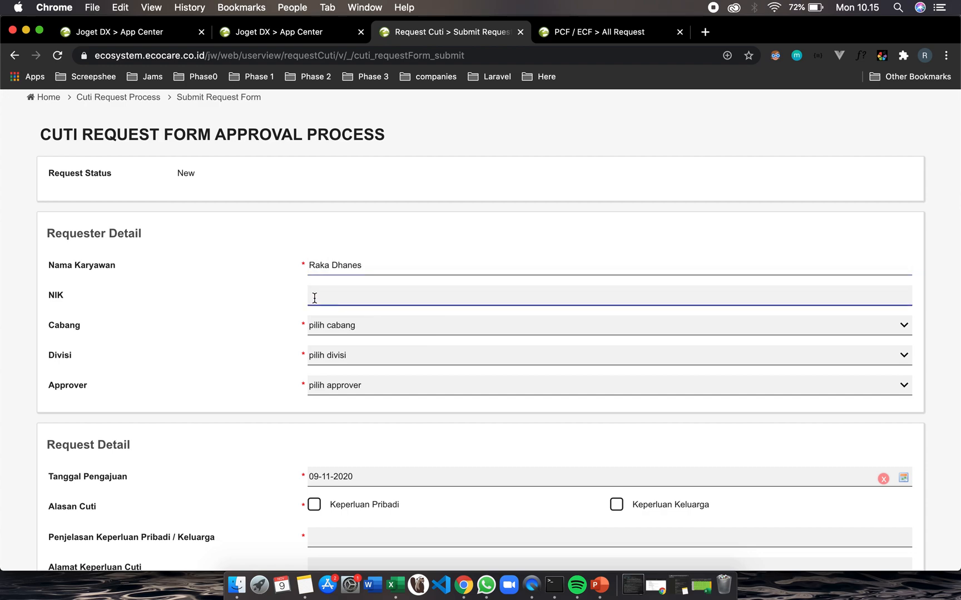
pyautogui.click(343, 327)
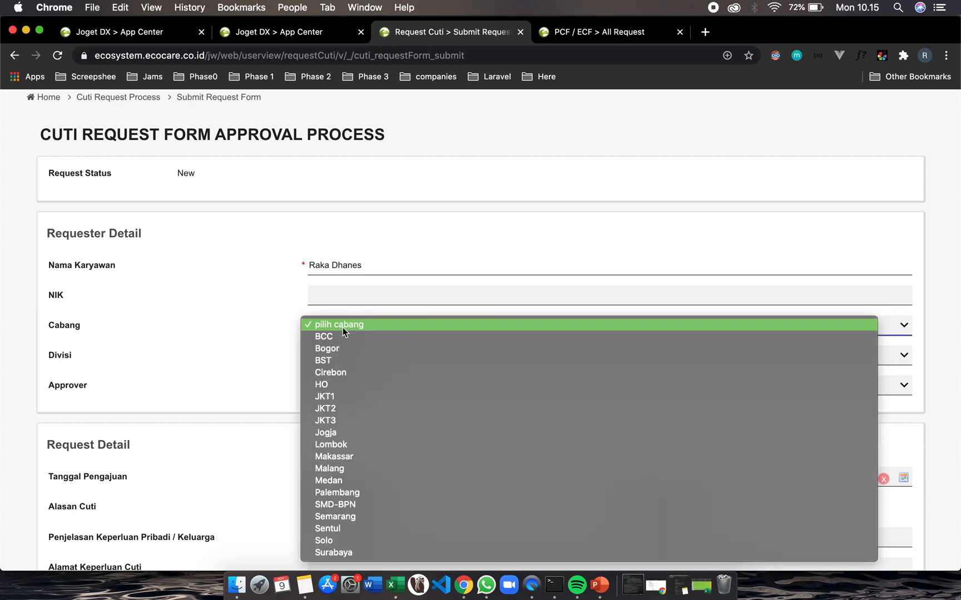
pyautogui.click(337, 386)
# Set Divisi to Information Technology and choose the approver
pyautogui.click(346, 354)
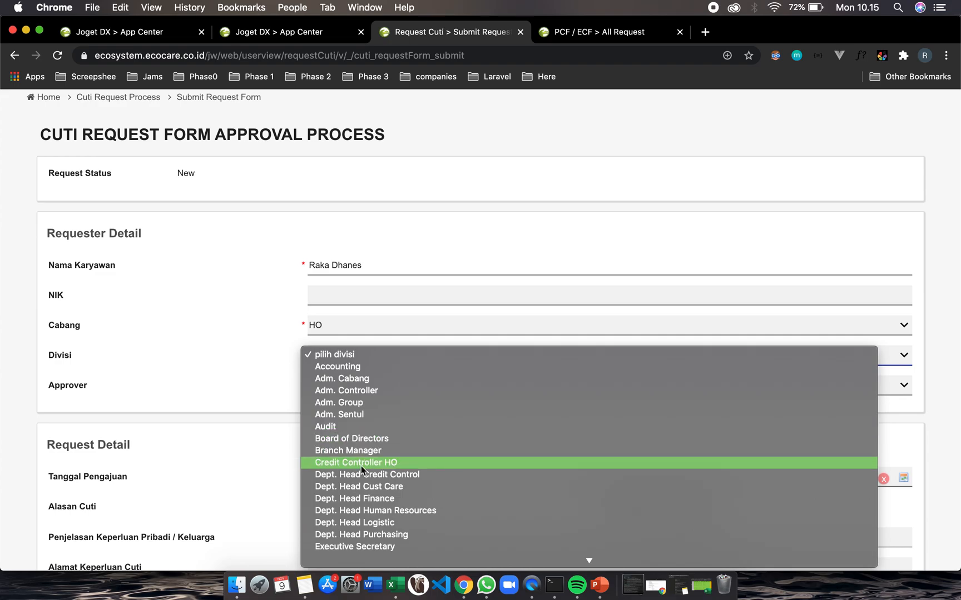
pyautogui.scroll(-5, 362, 509)
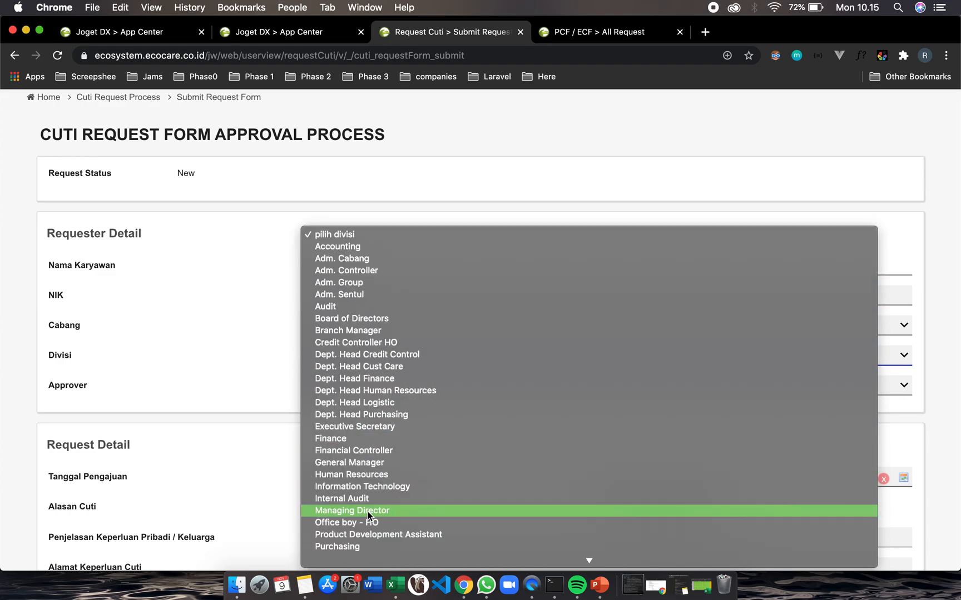
pyautogui.click(356, 486)
pyautogui.scroll(-1, 291, 386)
pyautogui.click(341, 372)
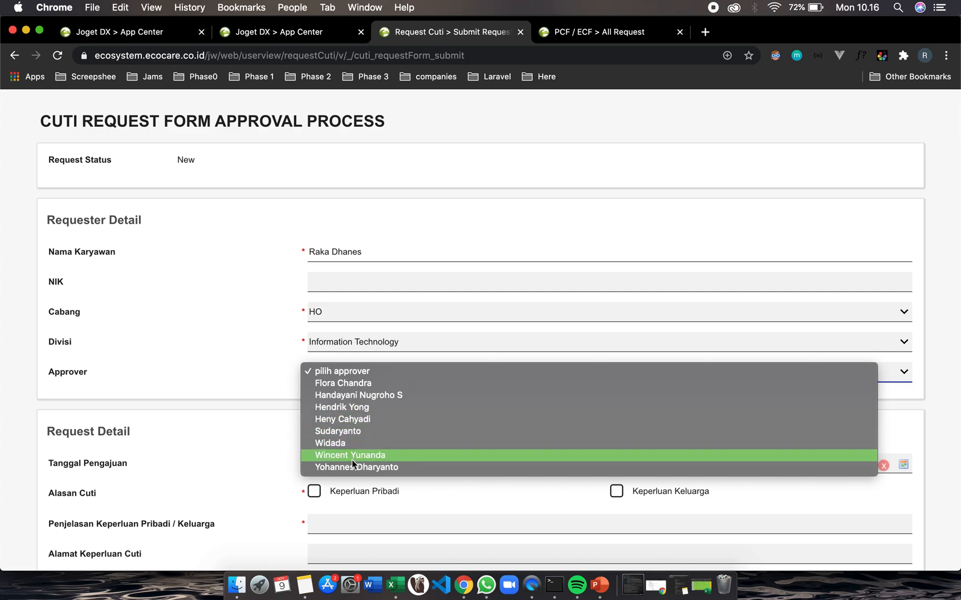
pyautogui.click(338, 383)
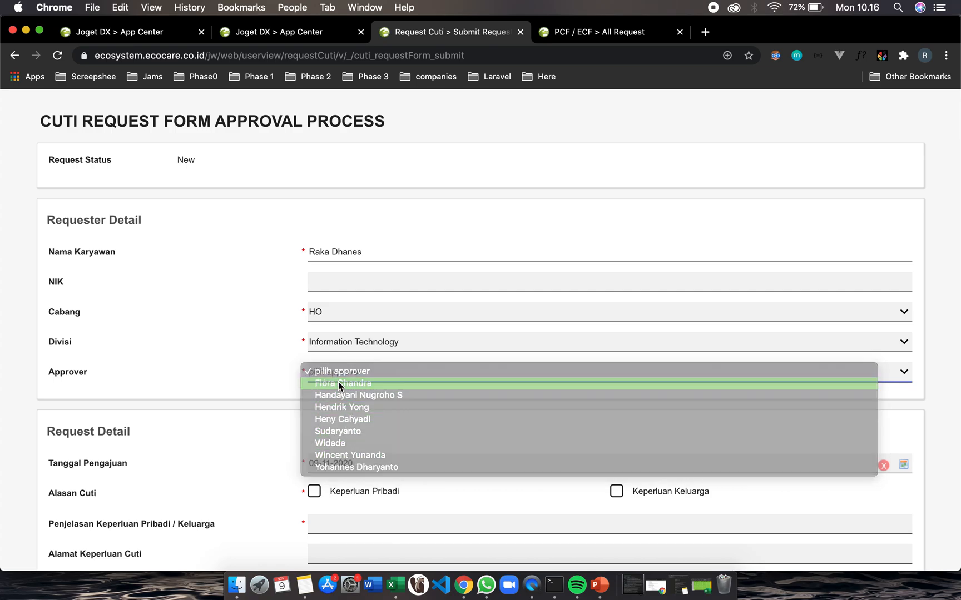
# Tick Keperluan Pribadi as the leave reason and enter "Masuk Rumah sakit" as its explanation
pyautogui.scroll(-5, 278, 388)
pyautogui.scroll(-1, 278, 392)
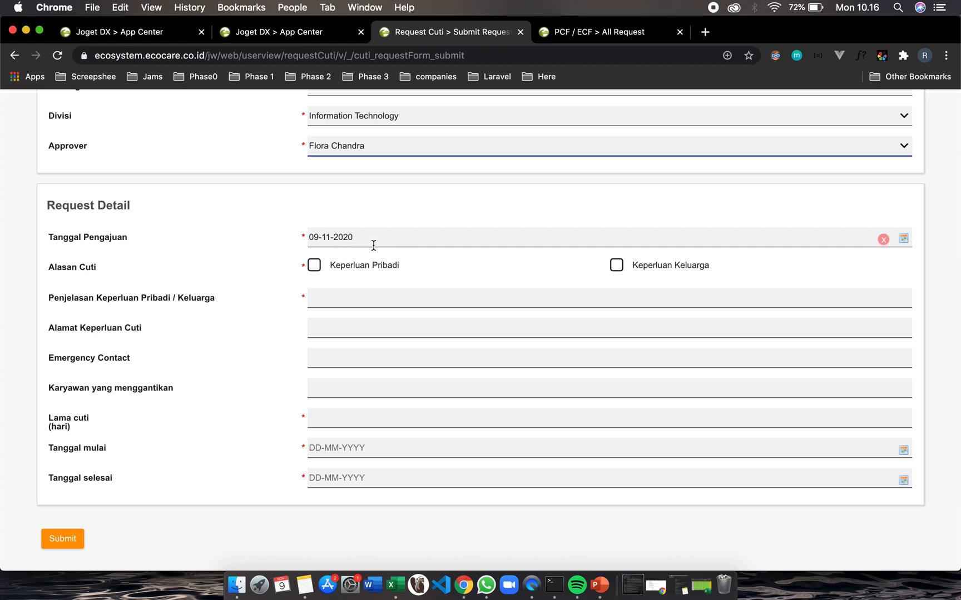
pyautogui.click(315, 269)
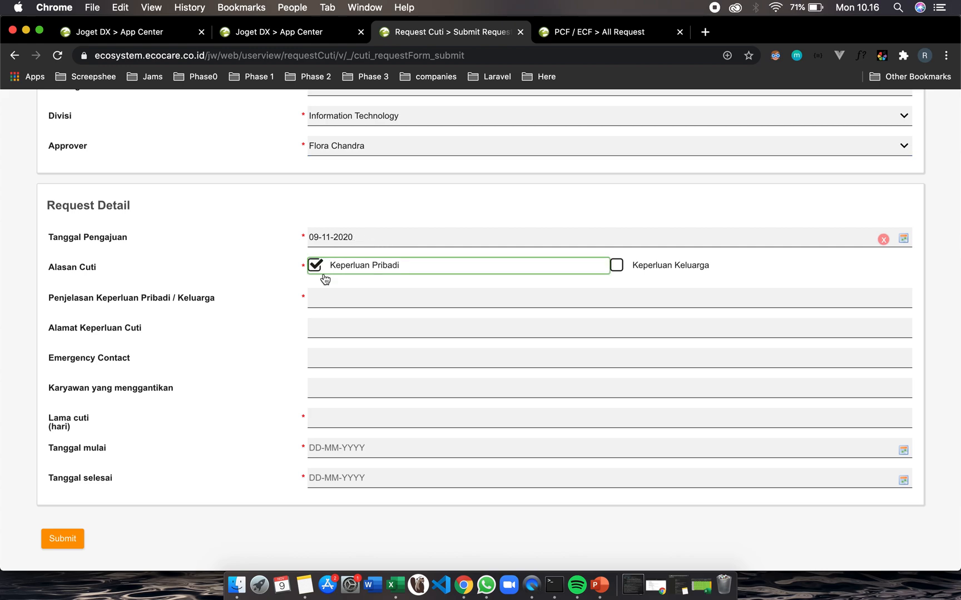
pyautogui.click(357, 301)
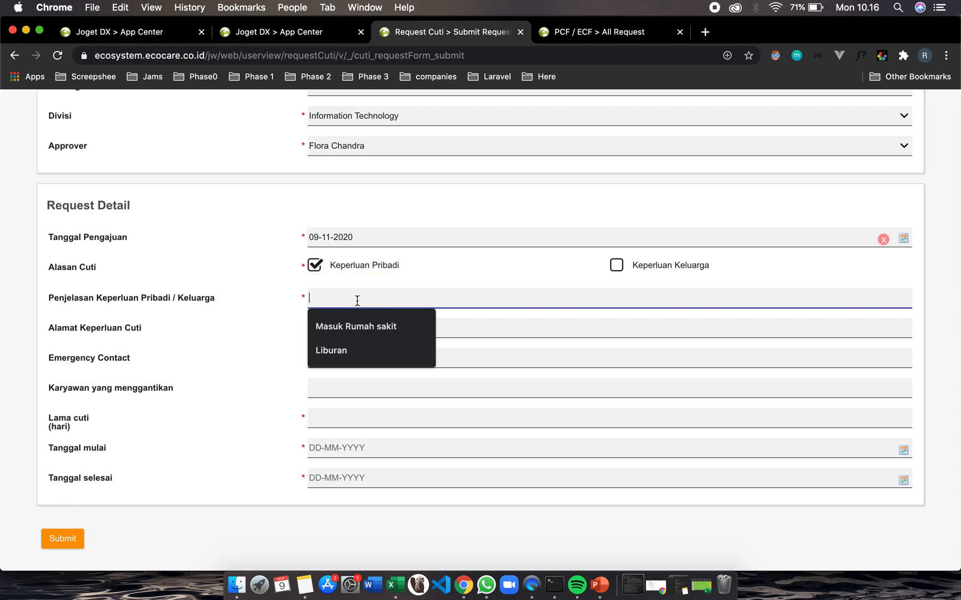
pyautogui.click(352, 337)
# Accept the "Masuk Rumah sakit" suggestion and enter "RS Fatmawati" as the leave address in Alamat Keperluan Cuti
pyautogui.click(327, 330)
pyautogui.click(352, 362)
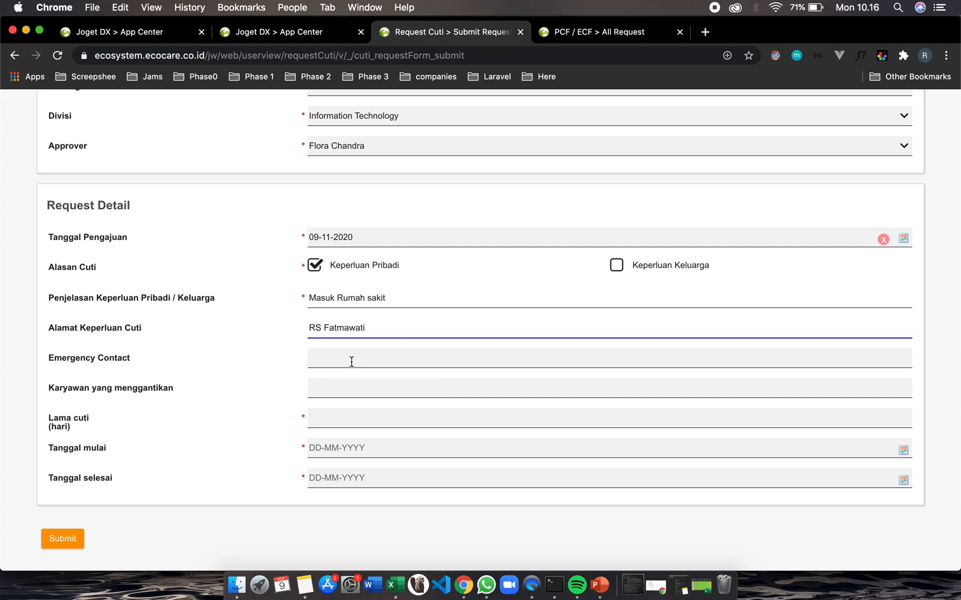
# Set Karyawan yang menggantikan to Zona as the replacement employee
pyautogui.scroll(-1, 319, 384)
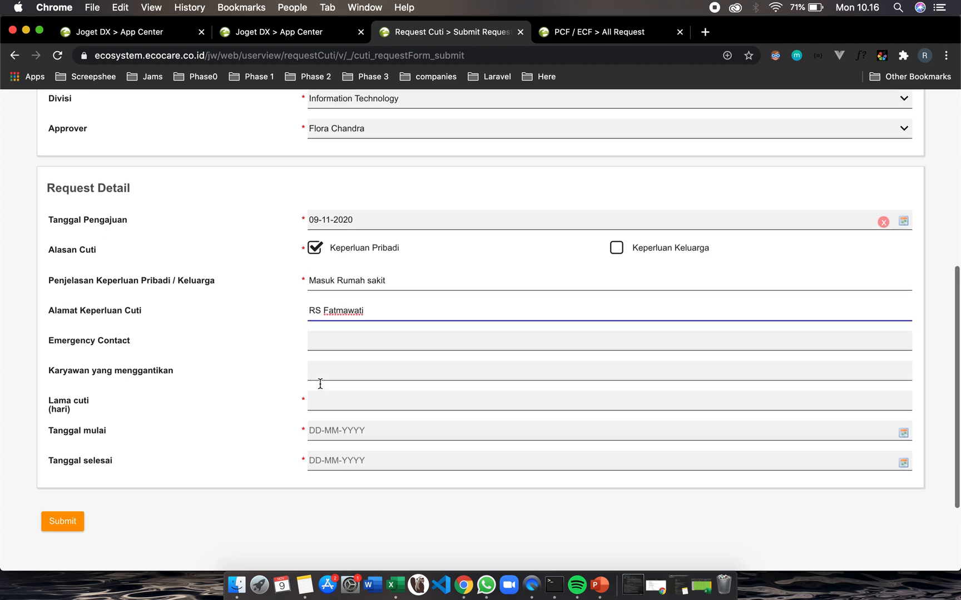
pyautogui.click(323, 333)
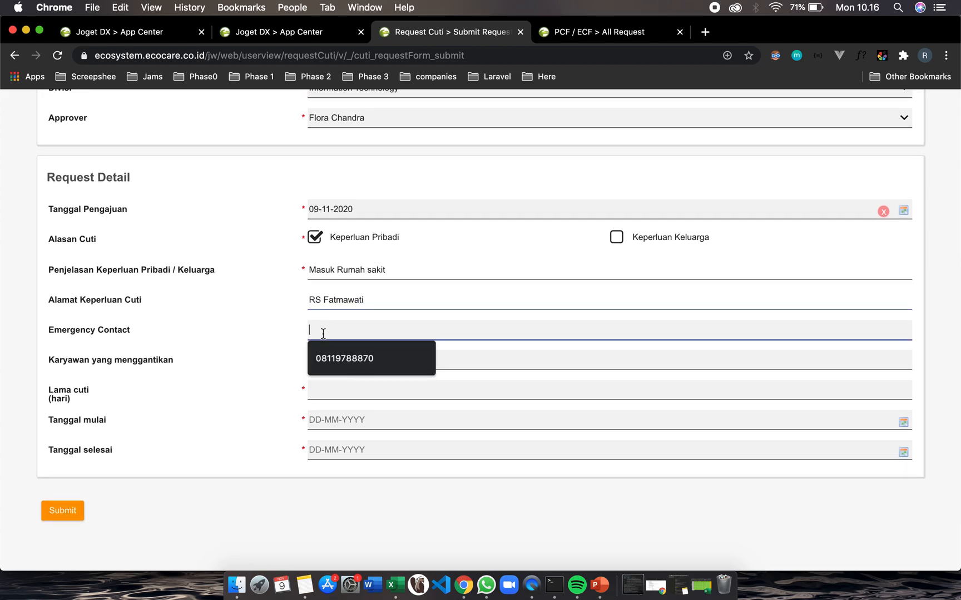
pyautogui.click(381, 415)
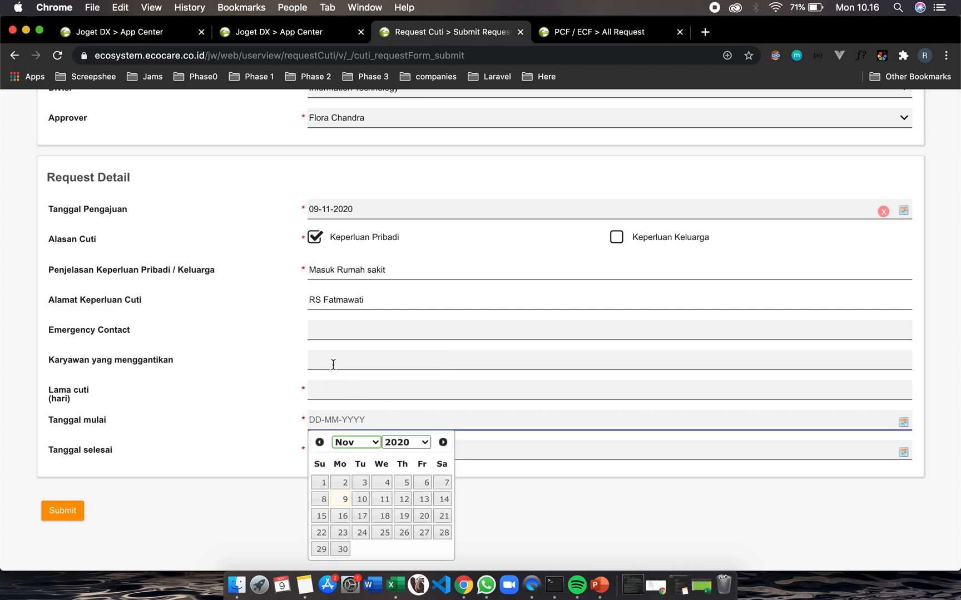
pyautogui.scroll(-3, 286, 388)
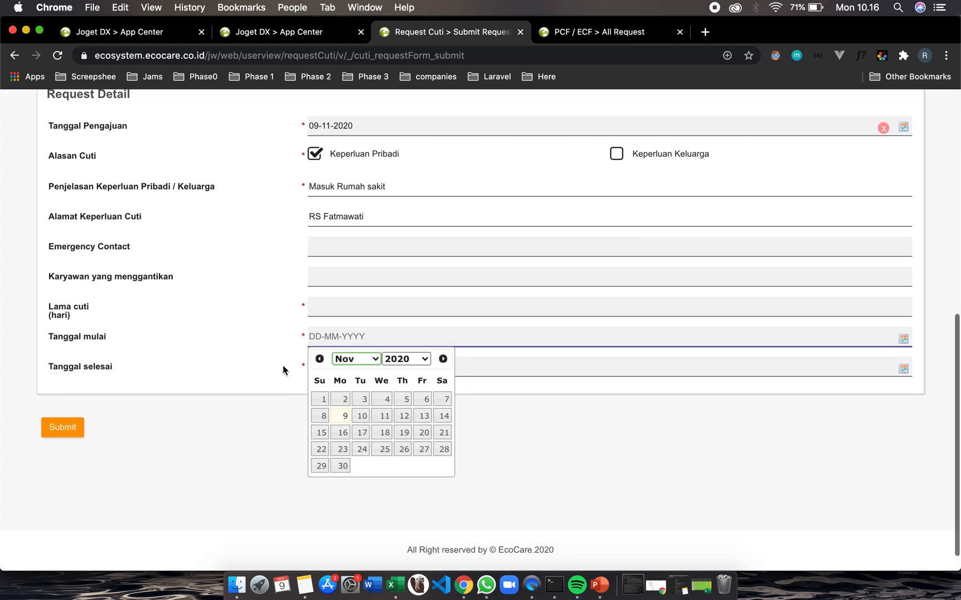
pyautogui.click(317, 278)
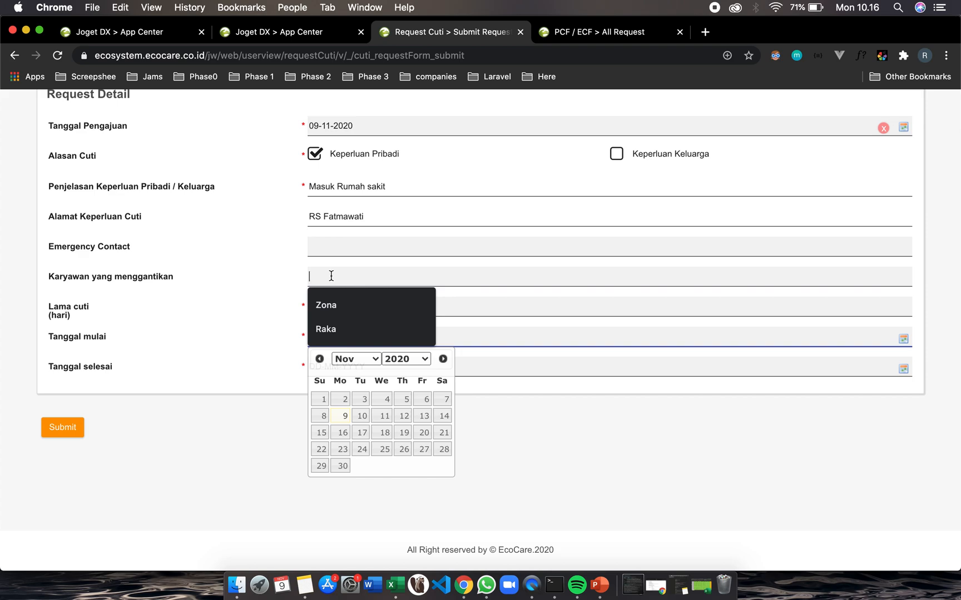
pyautogui.click(338, 305)
# Set Lama cuti to 3 days and pick 10-11-2020 as Tanggal mulai
pyautogui.click(332, 314)
pyautogui.click(342, 337)
pyautogui.click(354, 337)
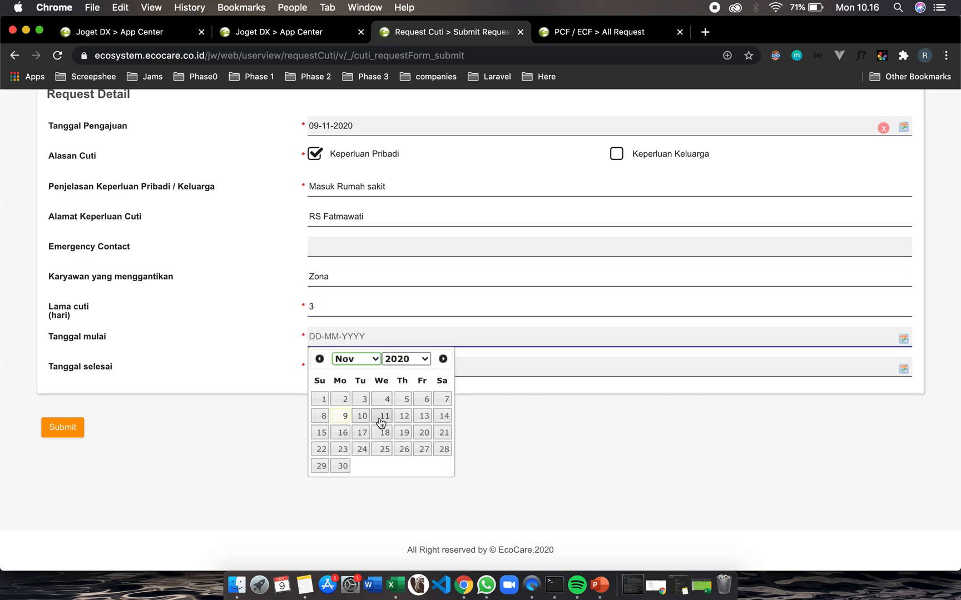
pyautogui.click(362, 416)
# Pick 12-11-2020 as Tanggal selesai and submit the leave request
pyautogui.click(345, 366)
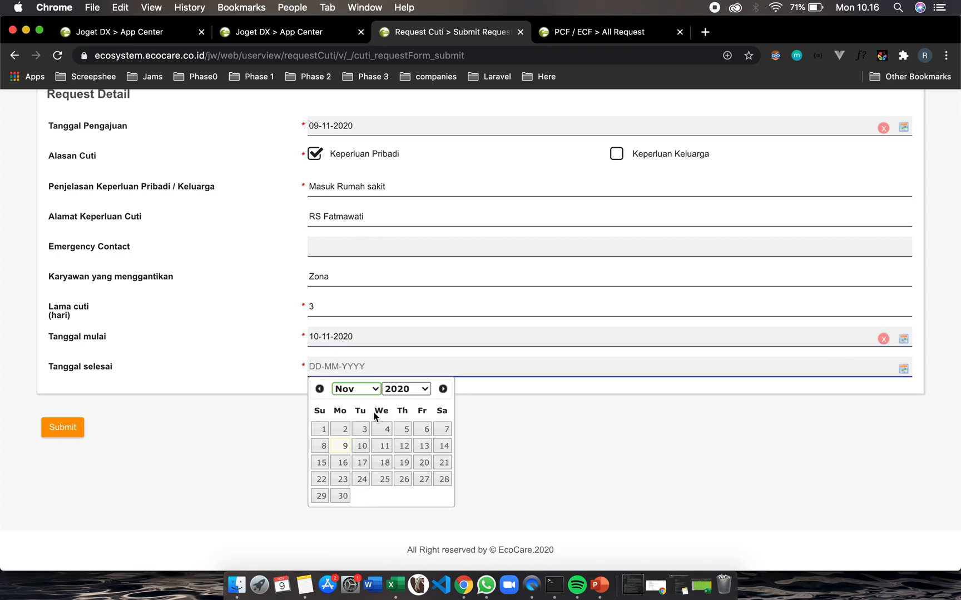
pyautogui.click(406, 447)
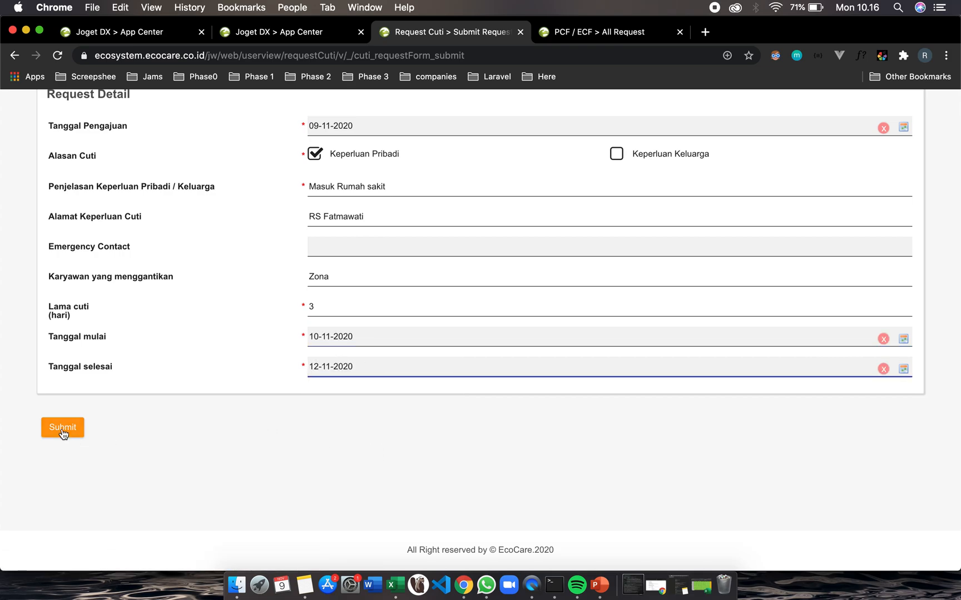
pyautogui.click(62, 427)
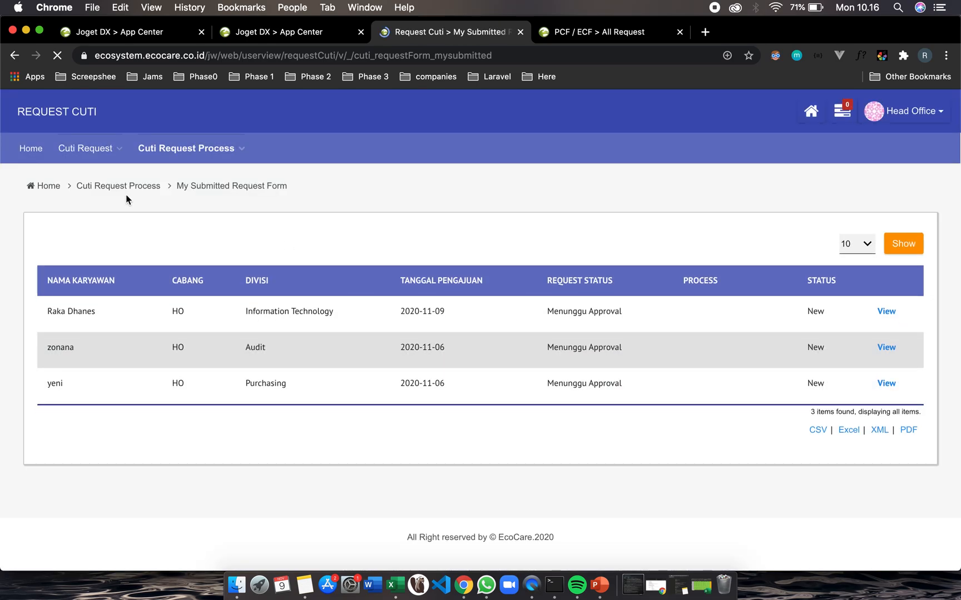
# Open the All Request list and inspect the process progress of the new leave request
pyautogui.moveTo(72, 159)
pyautogui.click(89, 175)
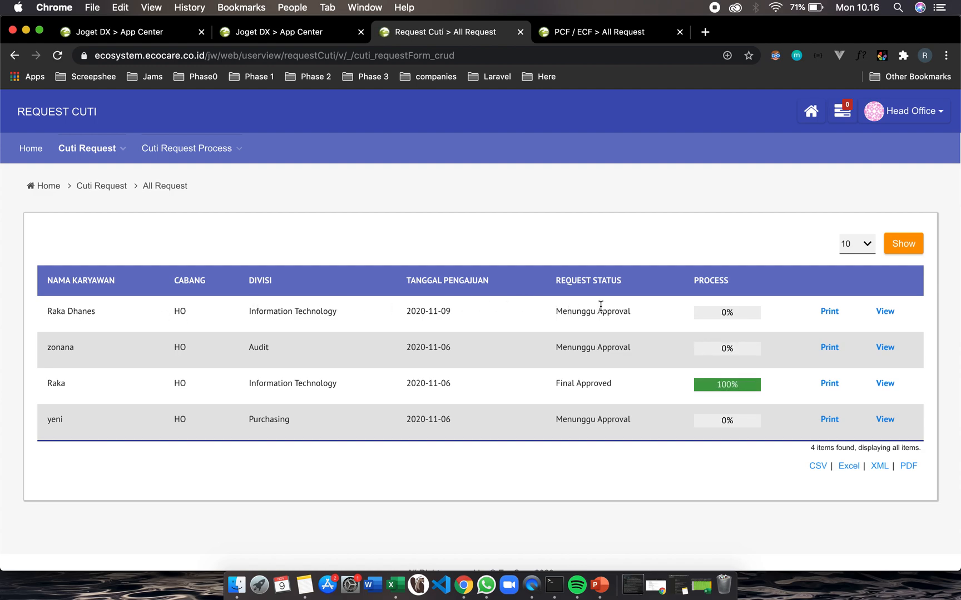
pyautogui.click(727, 313)
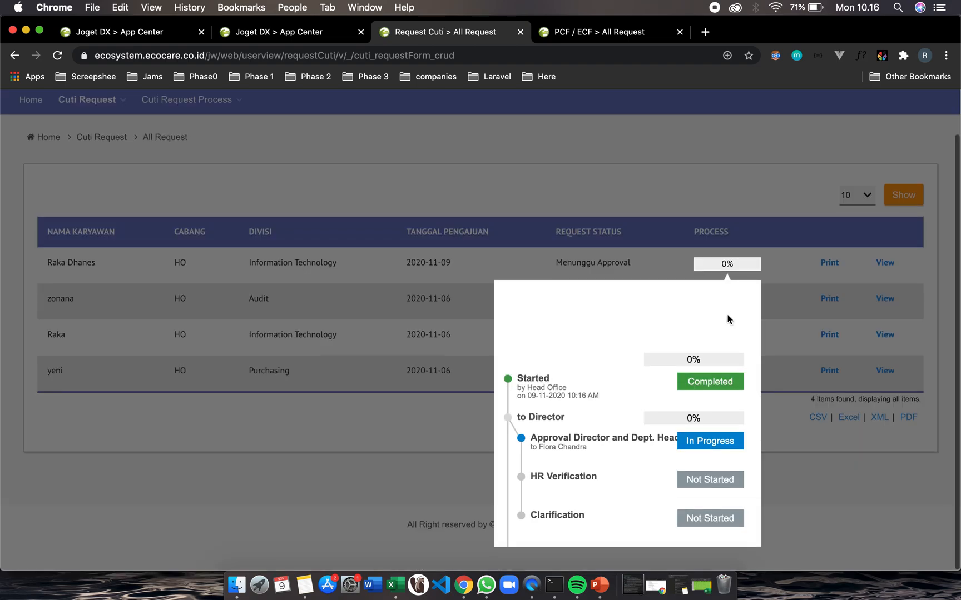
pyautogui.scroll(-2, 606, 413)
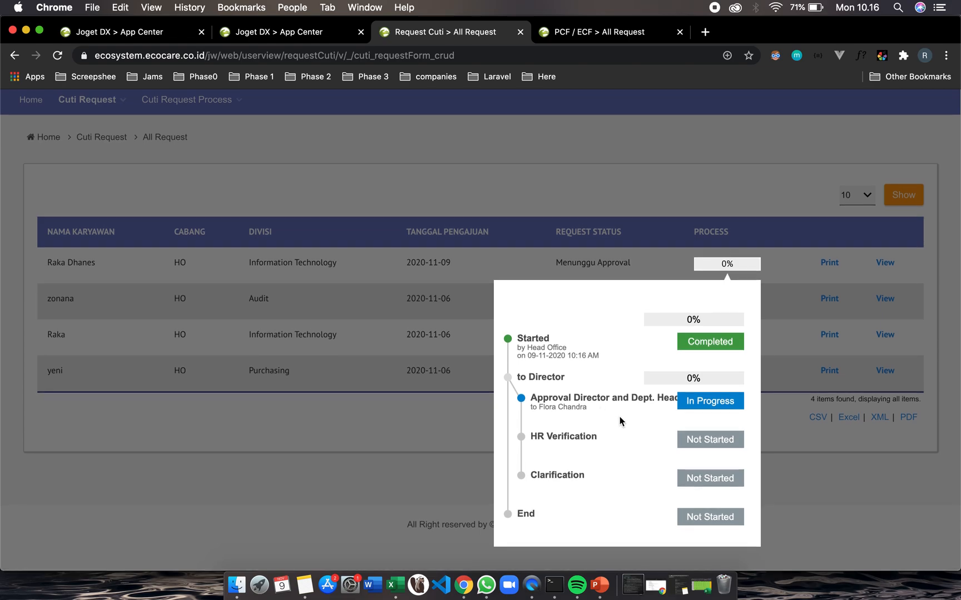
pyautogui.click(840, 505)
# In the other browser window, log out of the Finance account and log in as the approver with the saved password
pyautogui.hotkey('ctrl', 'Right')
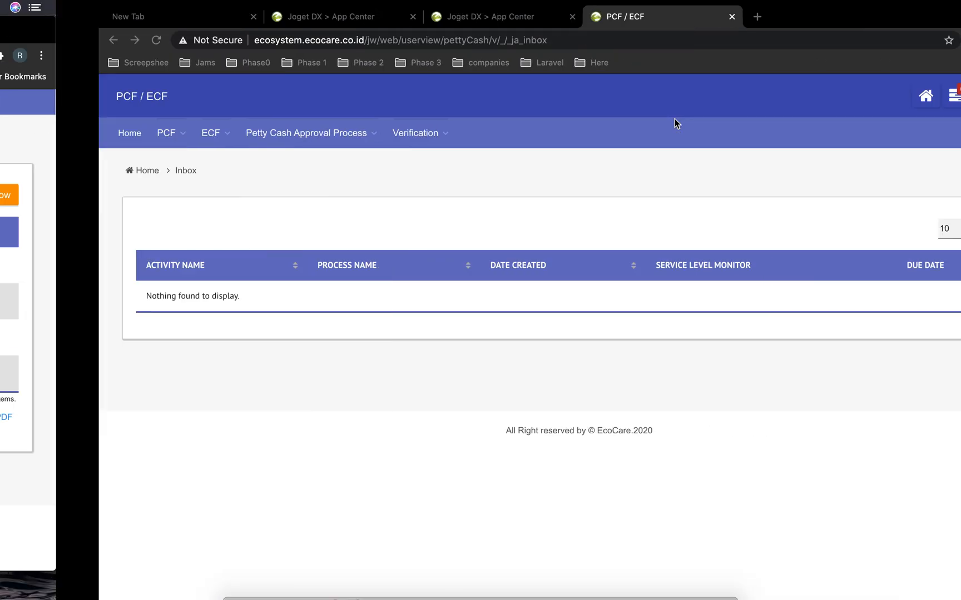
pyautogui.click(918, 103)
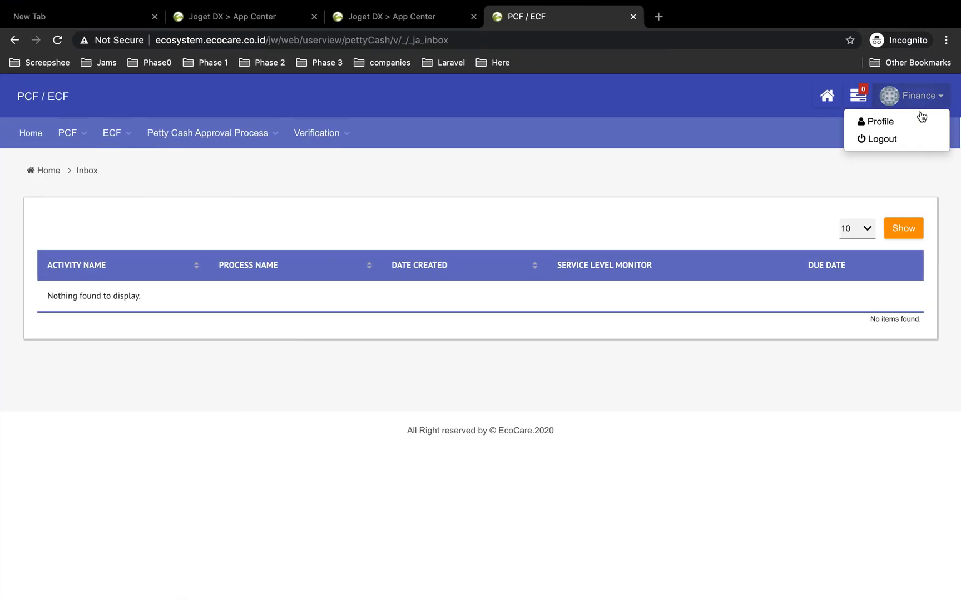
pyautogui.click(877, 143)
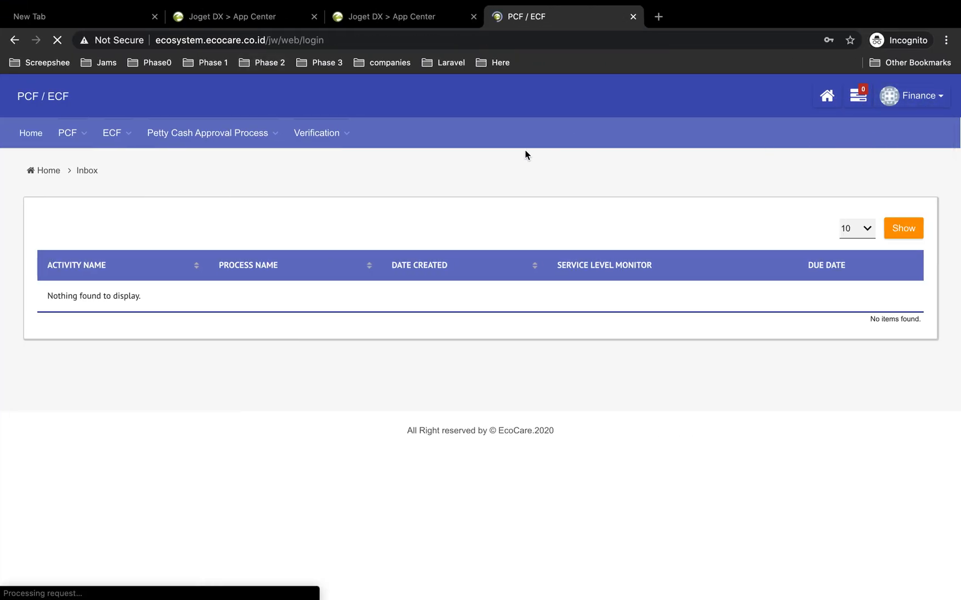
pyautogui.click(407, 206)
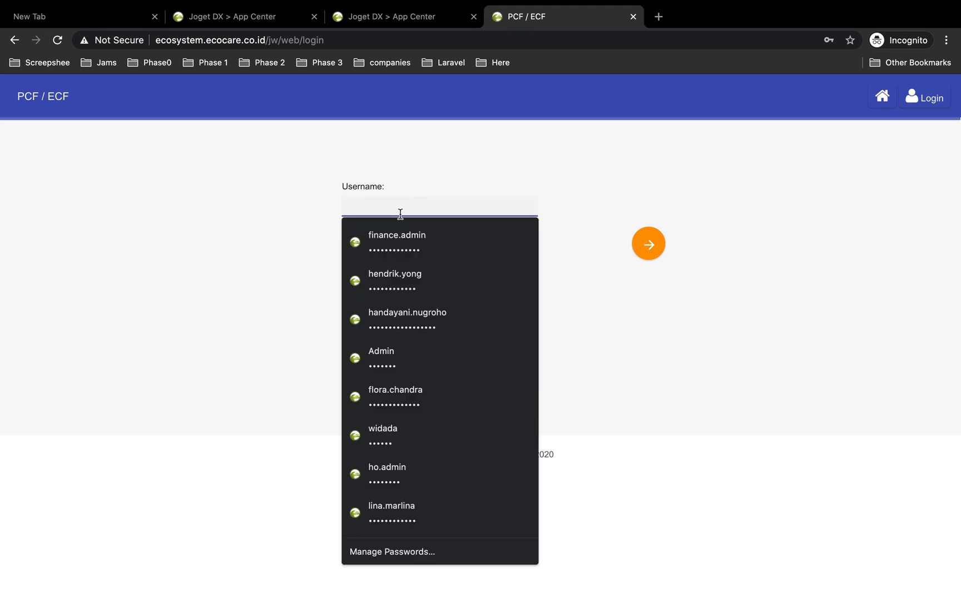
pyautogui.click(397, 401)
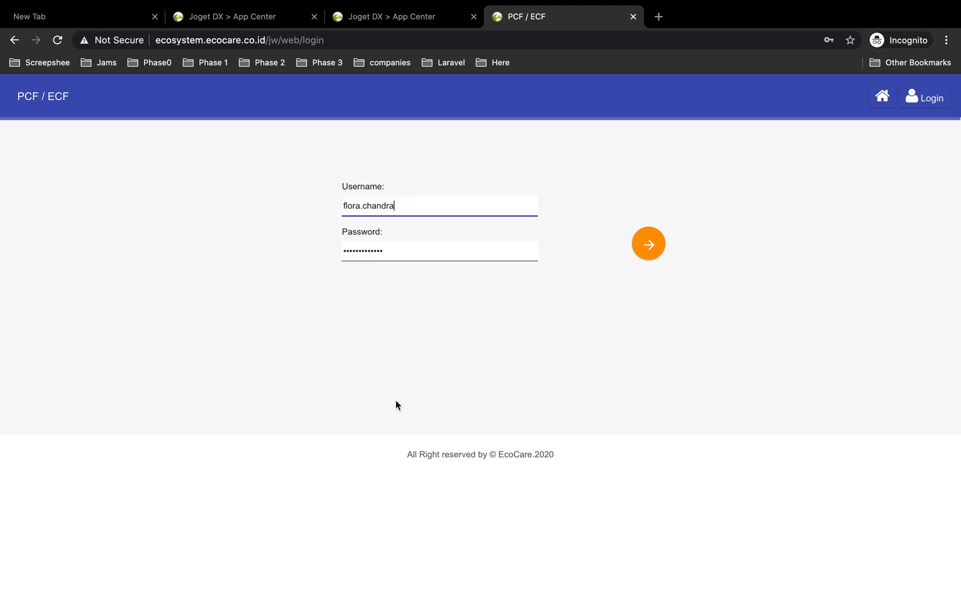
pyautogui.click(644, 248)
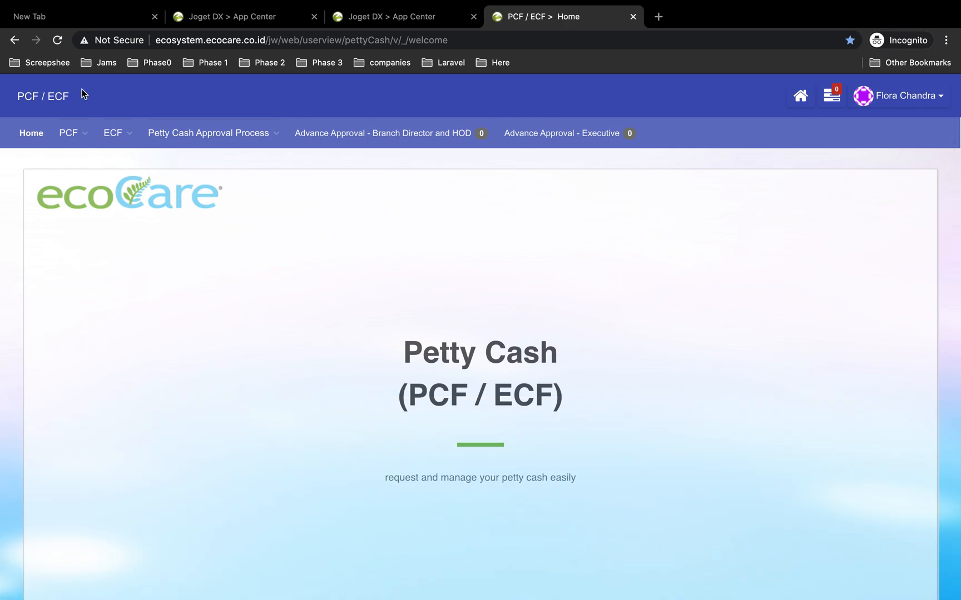
# Open the Request Cuti app and the pending Approval Director and Dept. Head assignment from the notifications
pyautogui.click(799, 101)
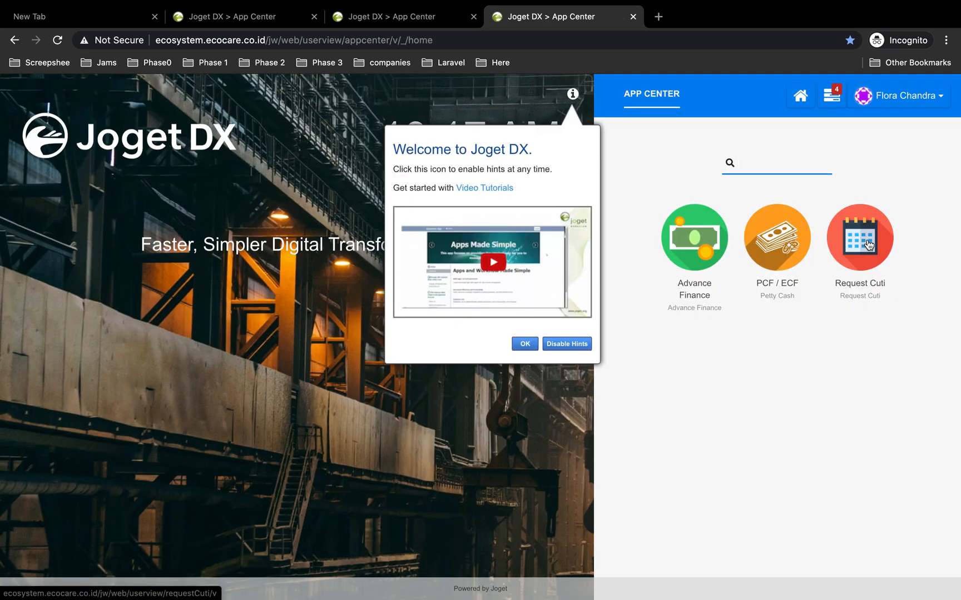
pyautogui.click(868, 246)
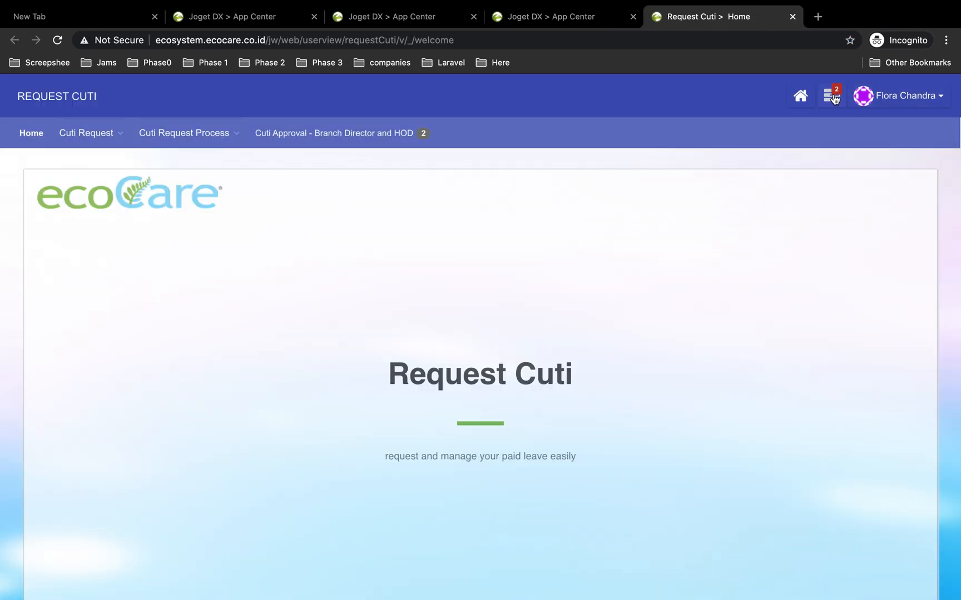
pyautogui.click(832, 100)
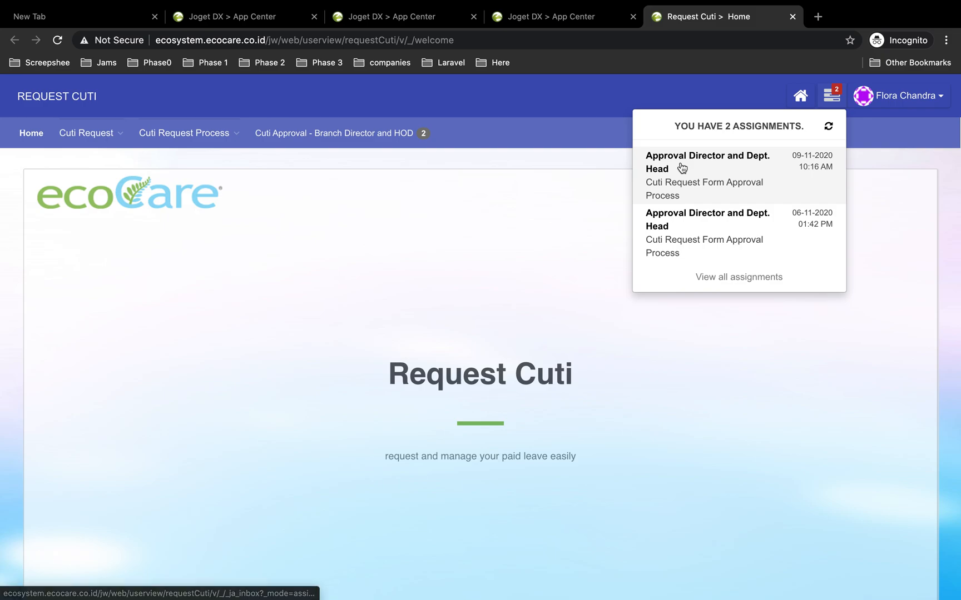
pyautogui.click(681, 168)
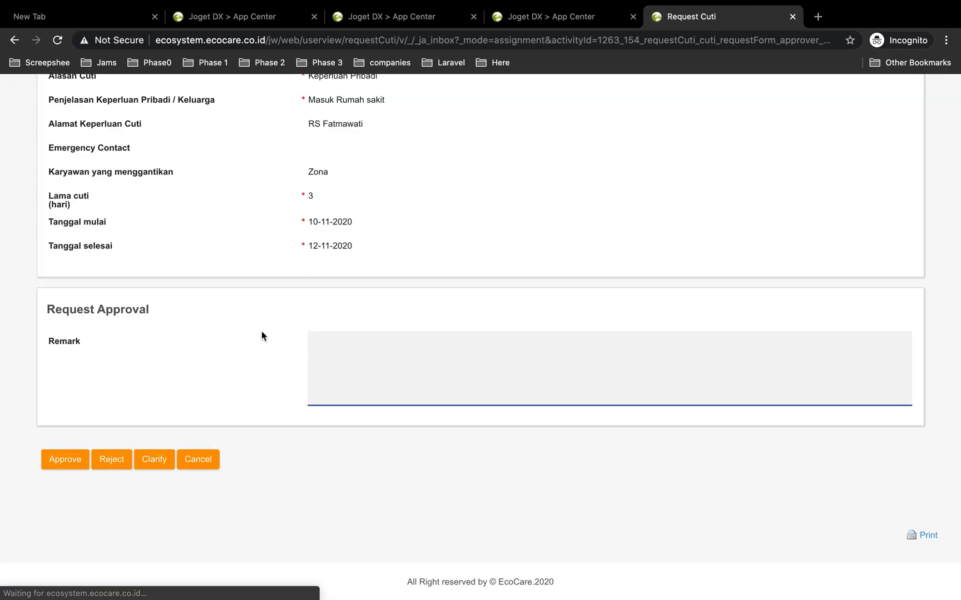
# Review the leave request and return it for clarification with the remark "cuti dua hari saja"
pyautogui.scroll(2, 262, 330)
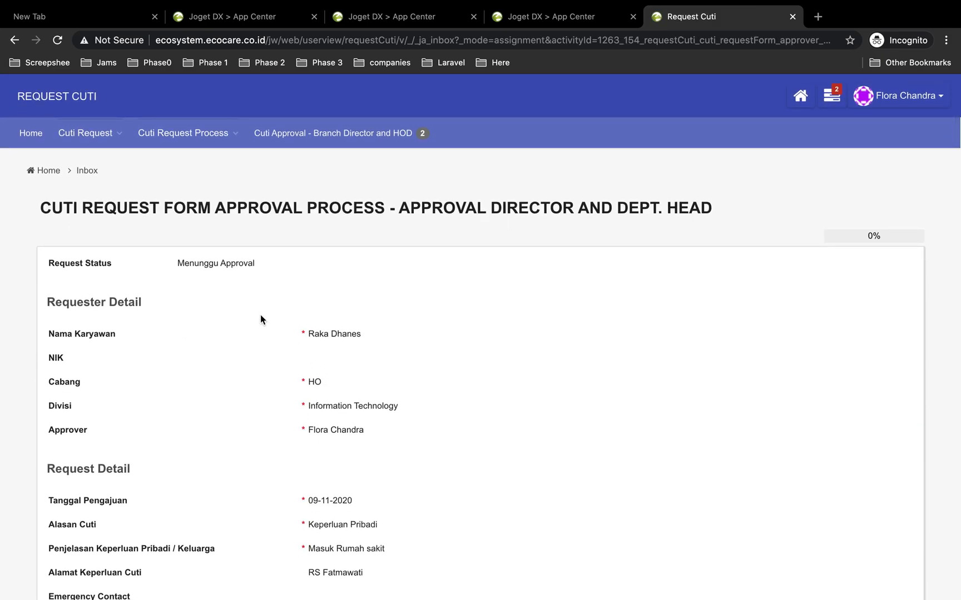
pyautogui.scroll(-10, 325, 350)
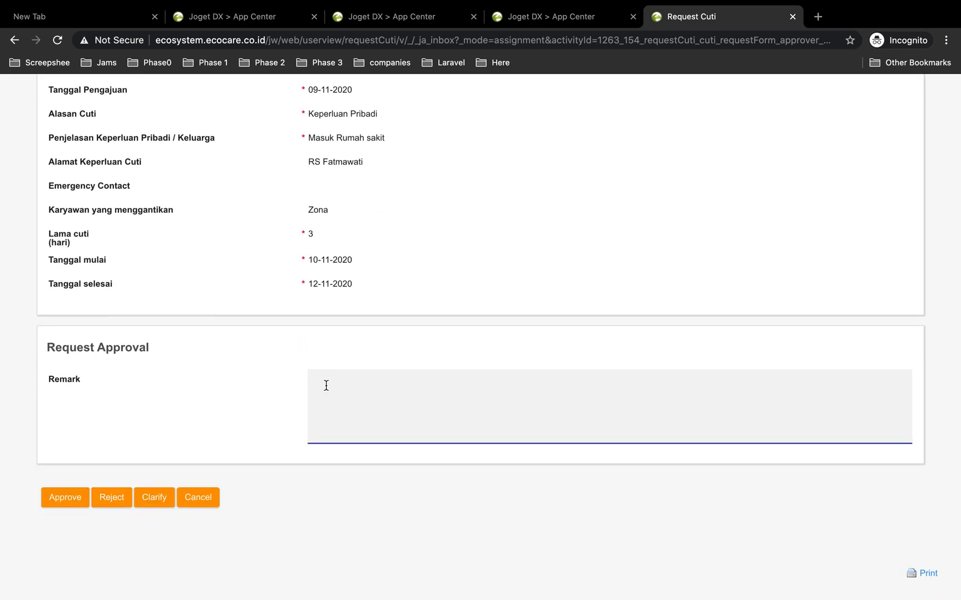
pyautogui.scroll(5, 290, 236)
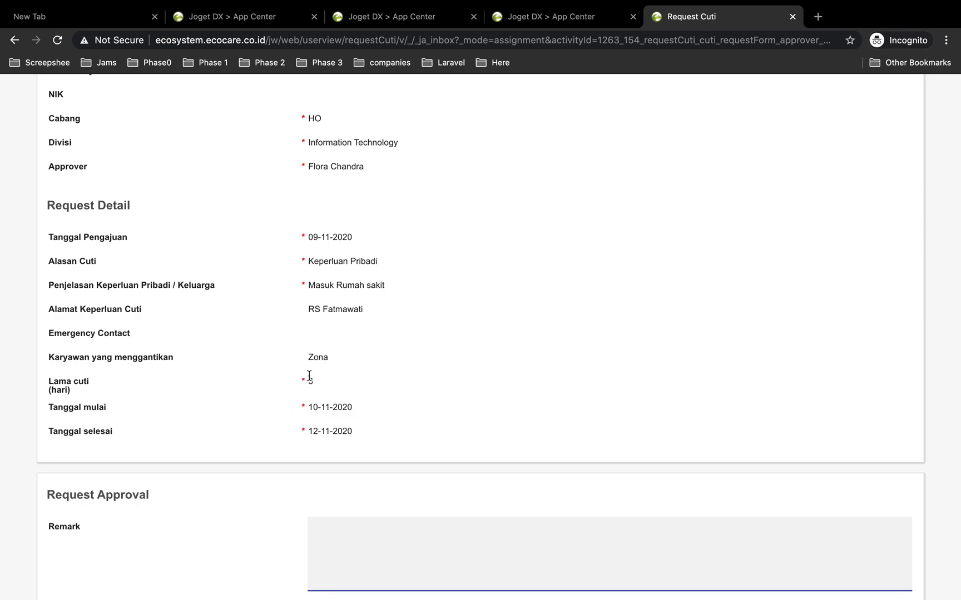
pyautogui.scroll(-5, 330, 448)
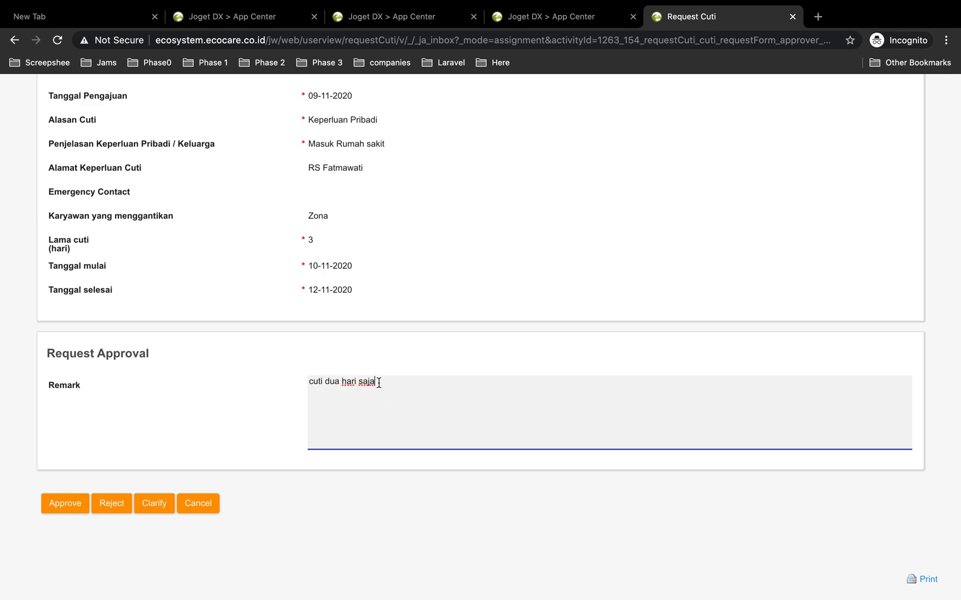
pyautogui.scroll(3, 376, 300)
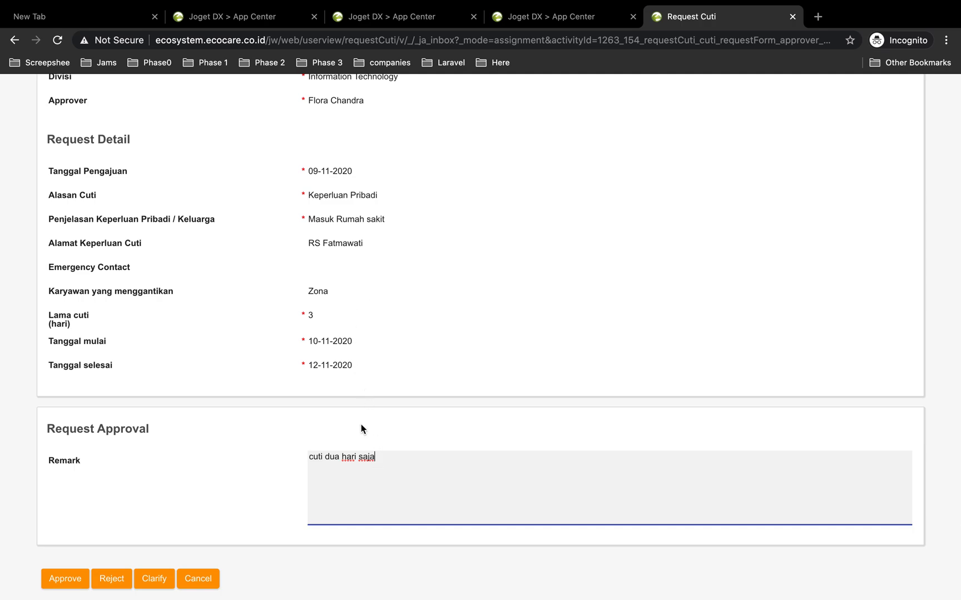
pyautogui.scroll(-3, 356, 311)
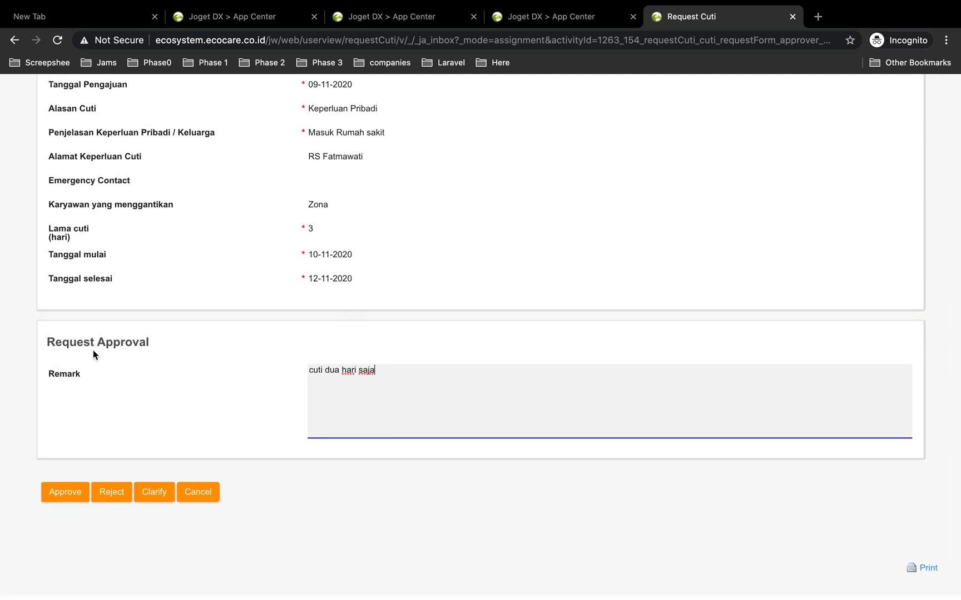
pyautogui.click(156, 499)
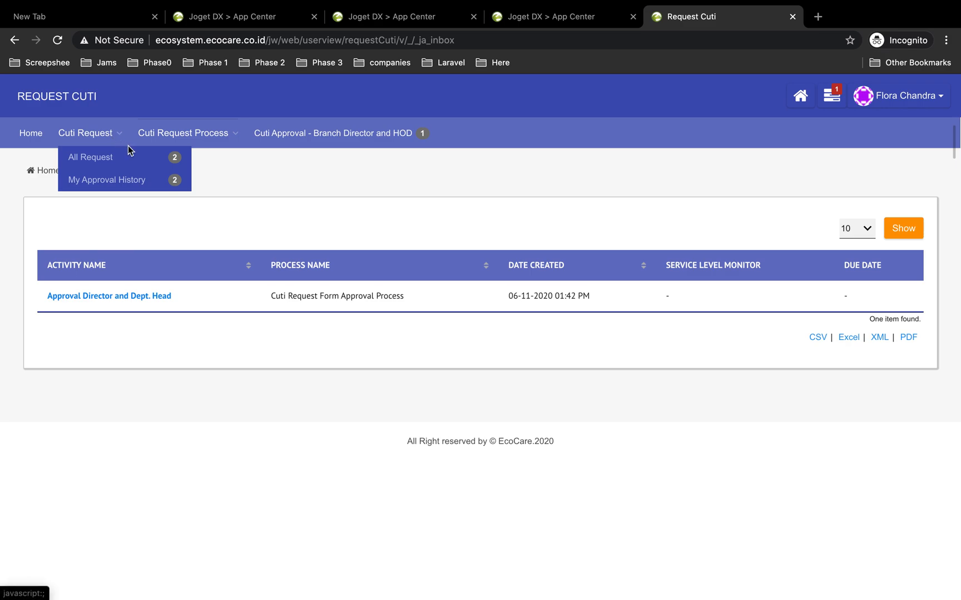
# Open All Request and inspect the process progress of the returned request
pyautogui.moveTo(118, 136)
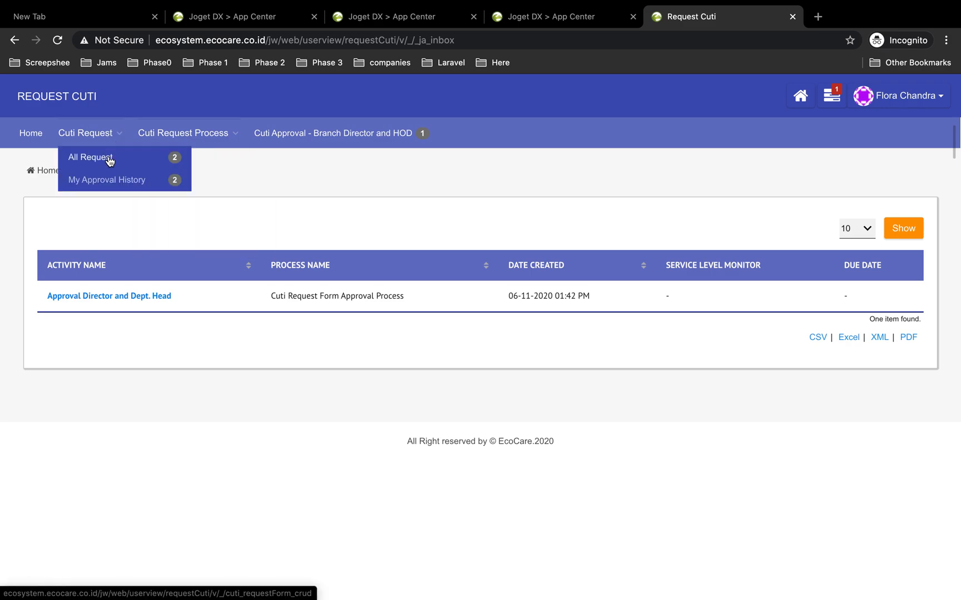
pyautogui.click(111, 162)
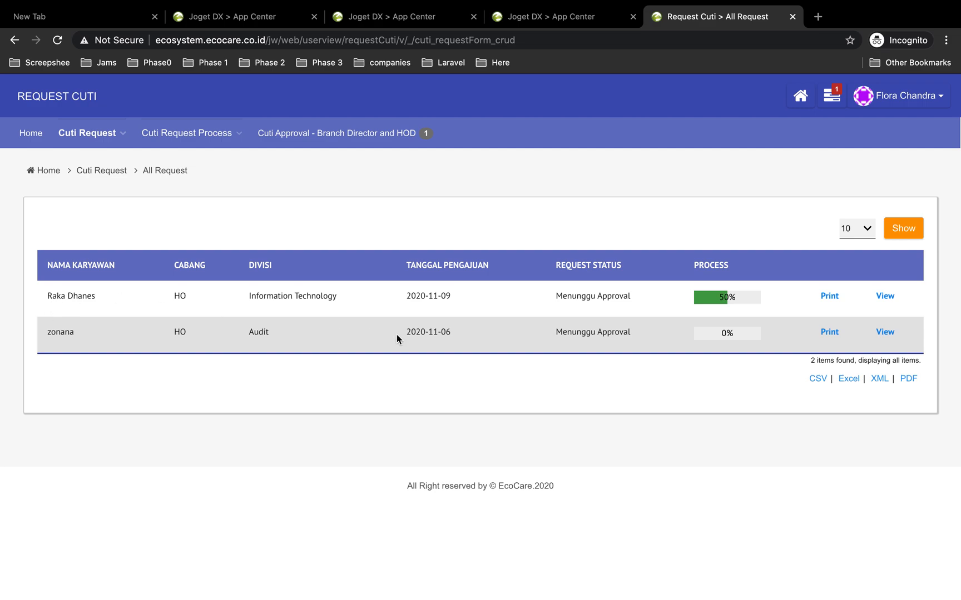
pyautogui.click(727, 299)
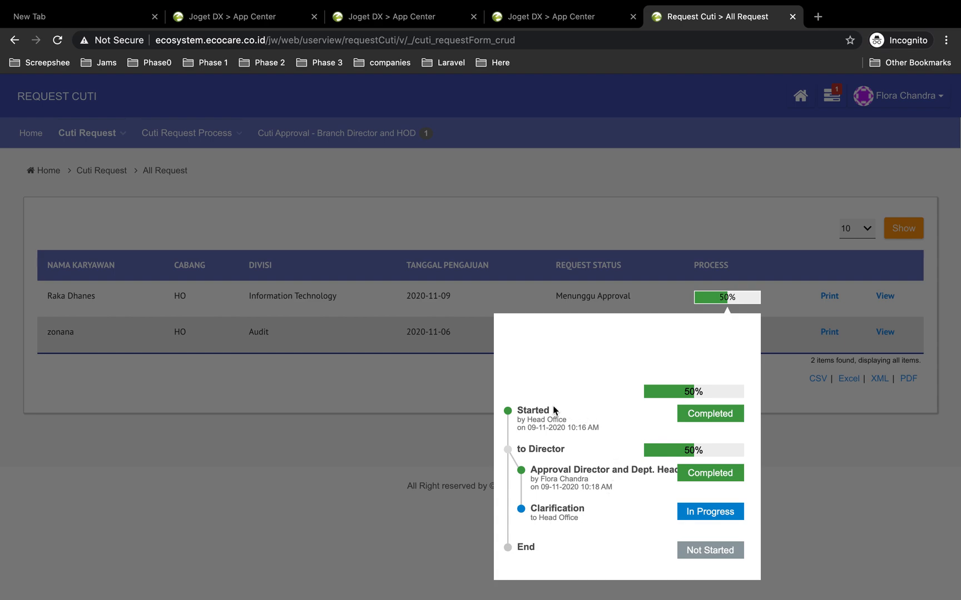
pyautogui.click(382, 416)
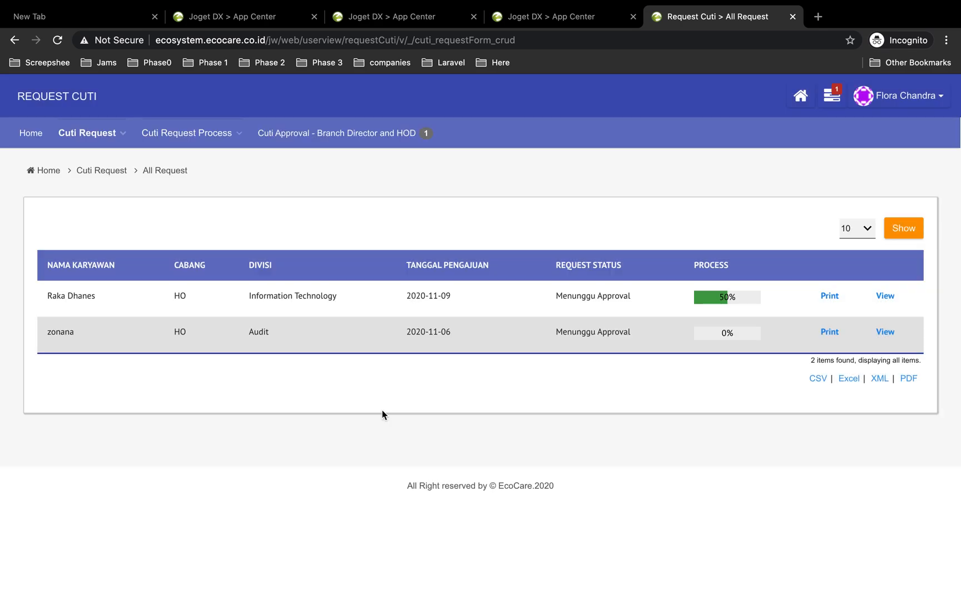
# Switch back to the head office browser window showing the All Request list
pyautogui.hotkey('ctrl', 'Left')
pyautogui.scroll(2, 553, 215)
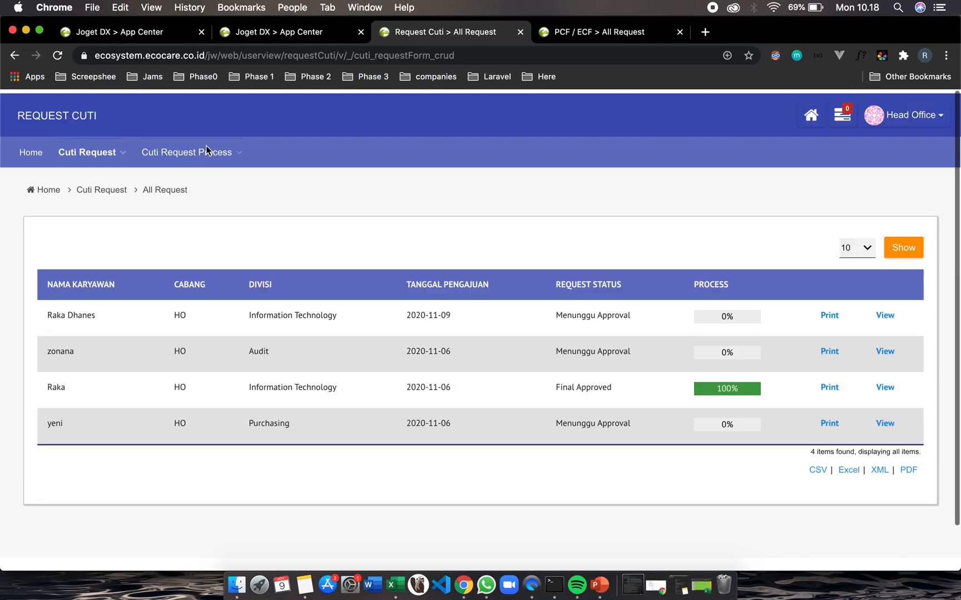
# Refresh the All Request list and open the pending Clarification assignment from the notifications
pyautogui.click(87, 146)
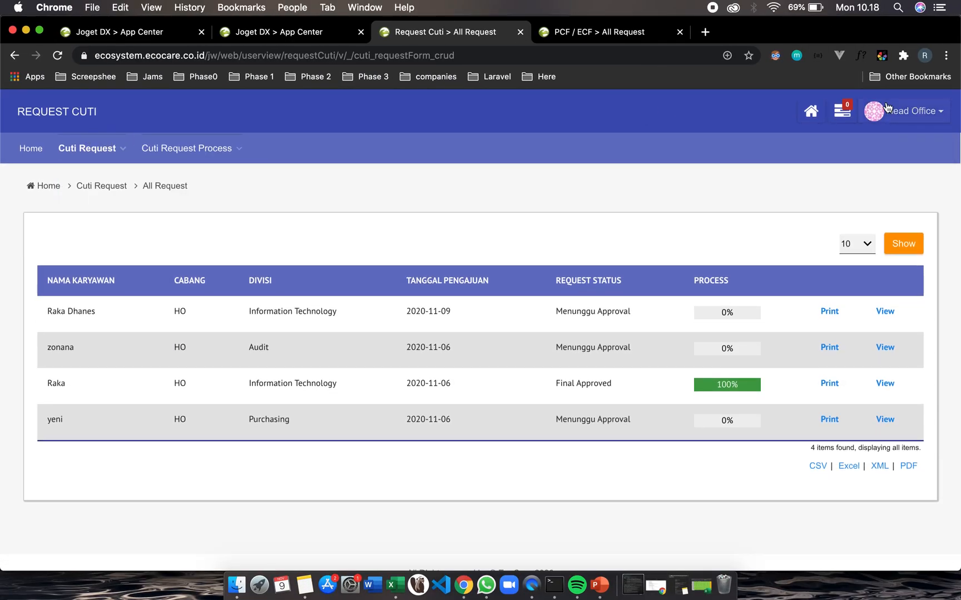
pyautogui.press('super+r')
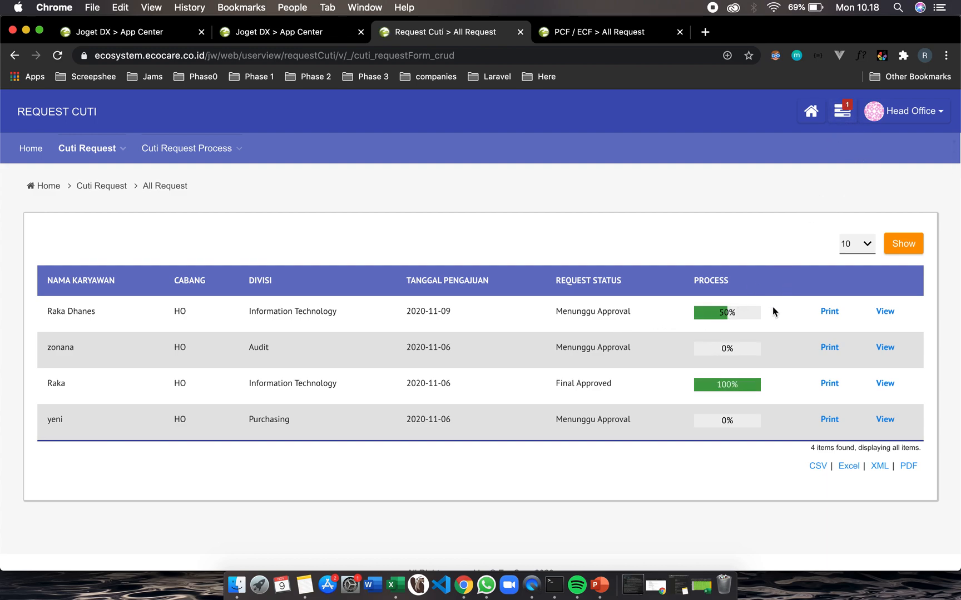
pyautogui.click(834, 119)
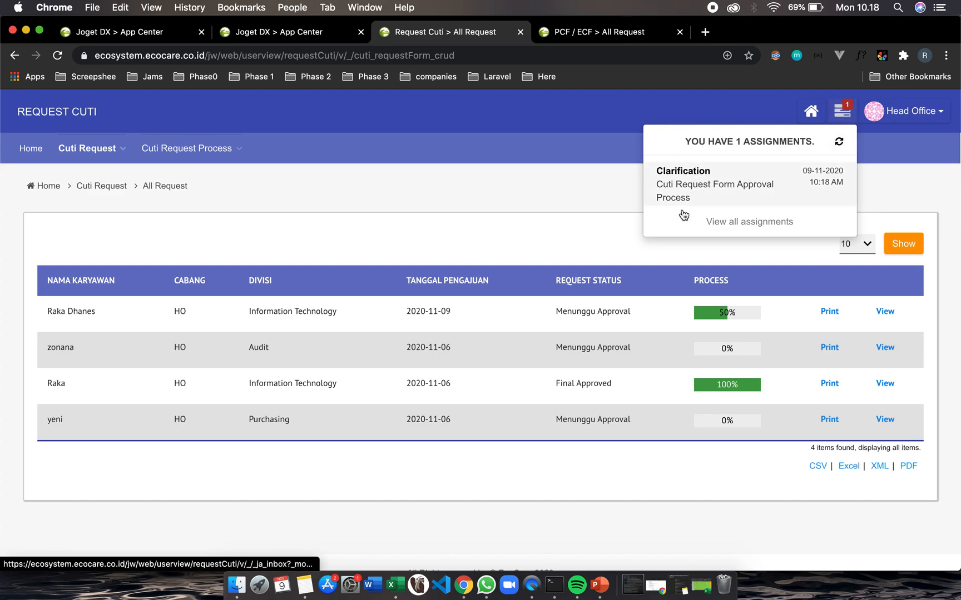
pyautogui.click(716, 196)
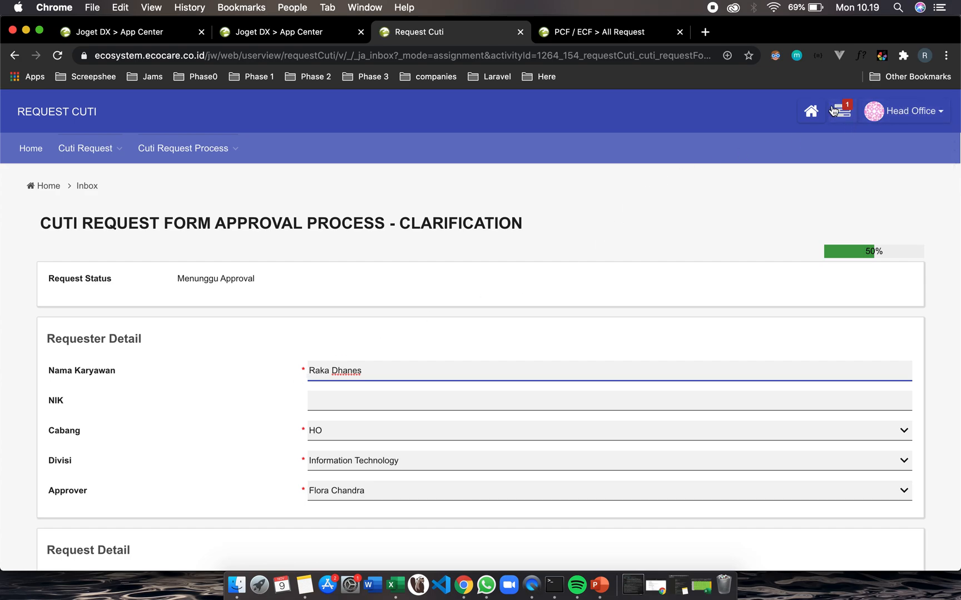
# Review the returned request form and the approver's clarification remark
pyautogui.scroll(-6, 527, 210)
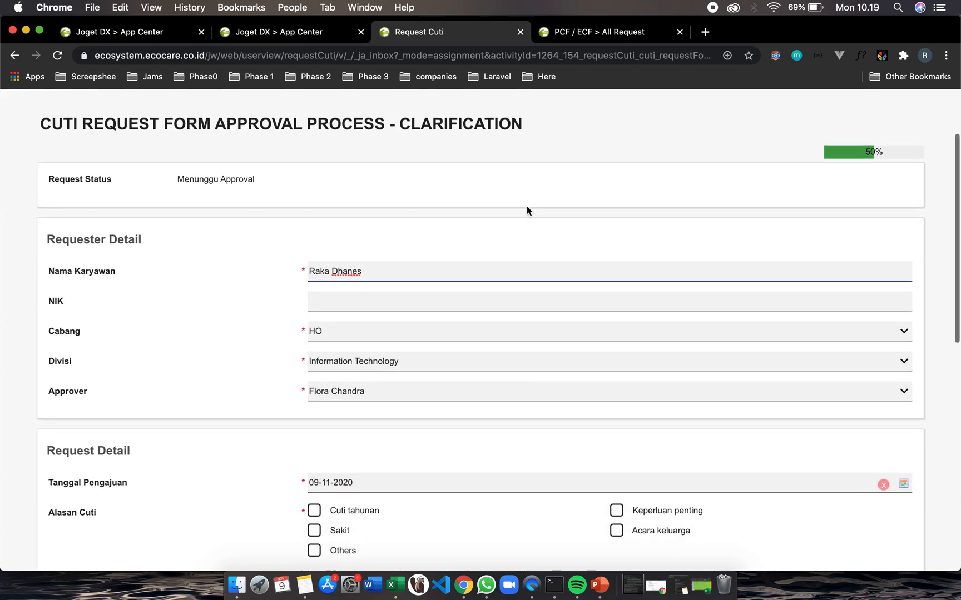
pyautogui.scroll(-5, 527, 211)
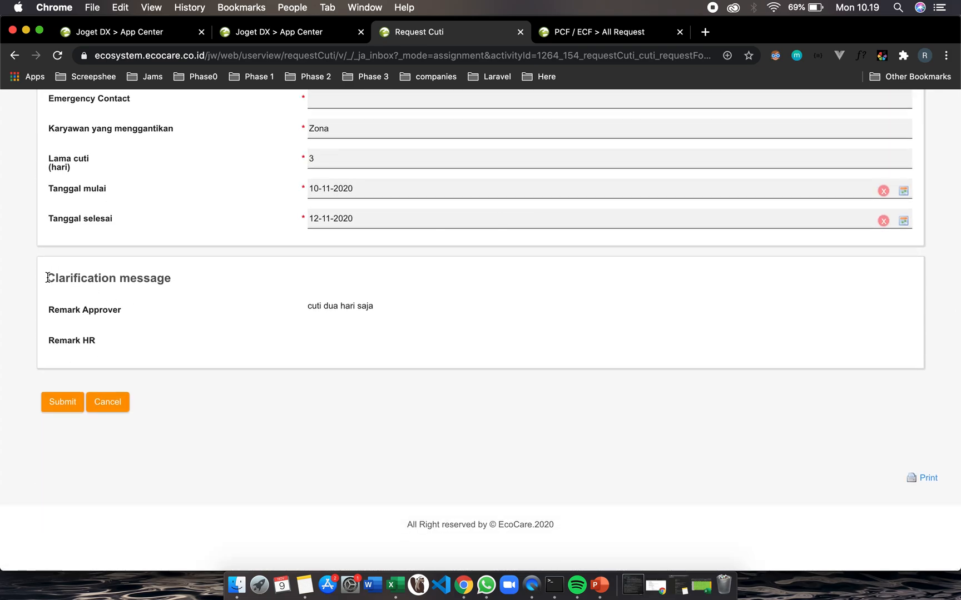
pyautogui.moveTo(46, 278); pyautogui.dragTo(163, 280)
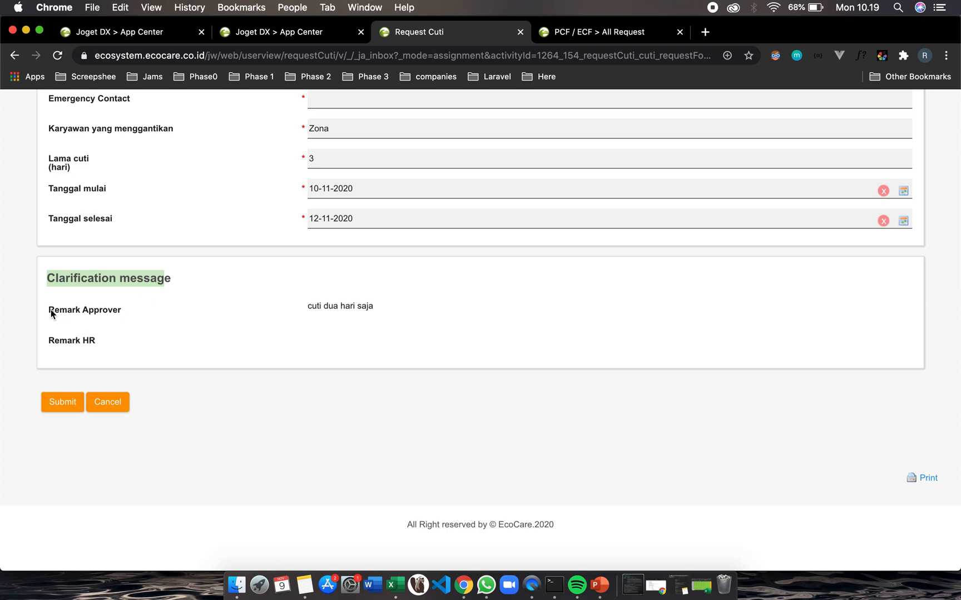
pyautogui.moveTo(49, 311); pyautogui.dragTo(129, 311)
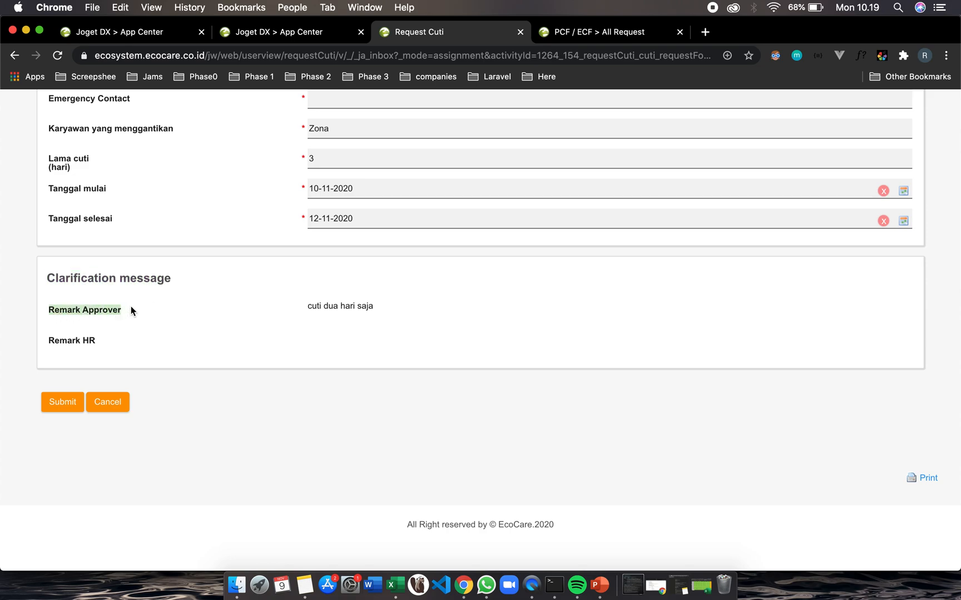
pyautogui.moveTo(308, 304); pyautogui.dragTo(380, 303)
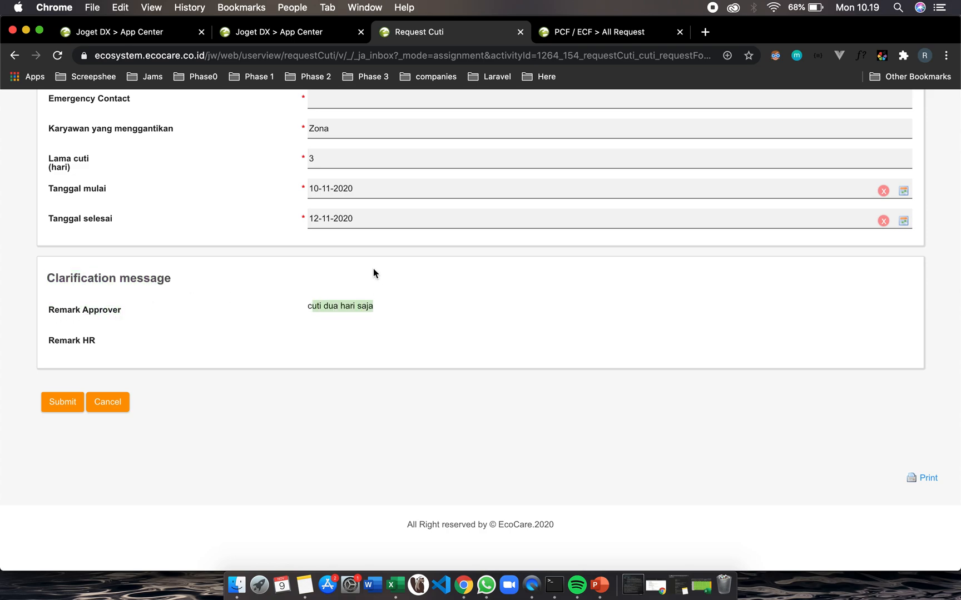
pyautogui.scroll(10, 370, 208)
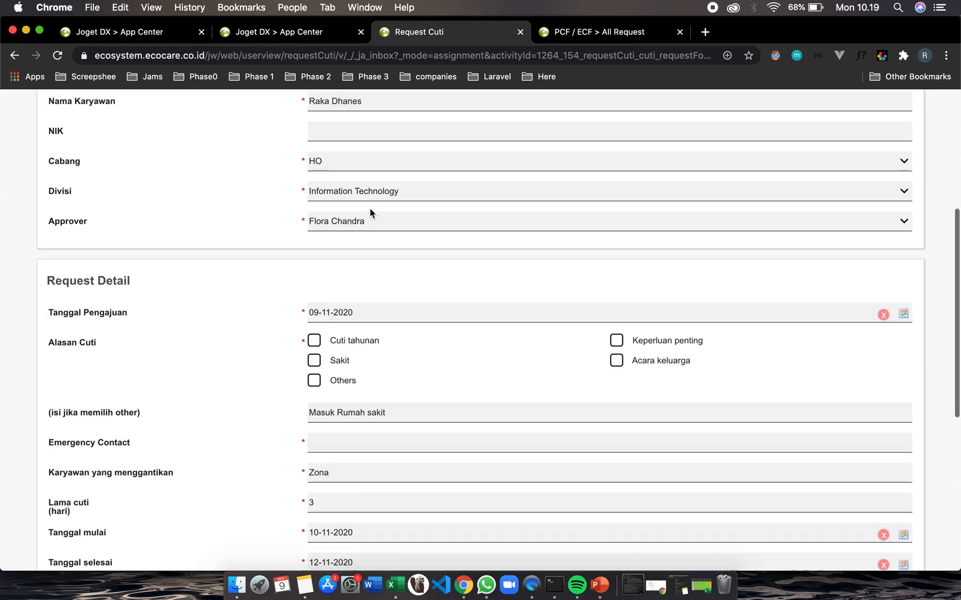
pyautogui.scroll(-3, 370, 208)
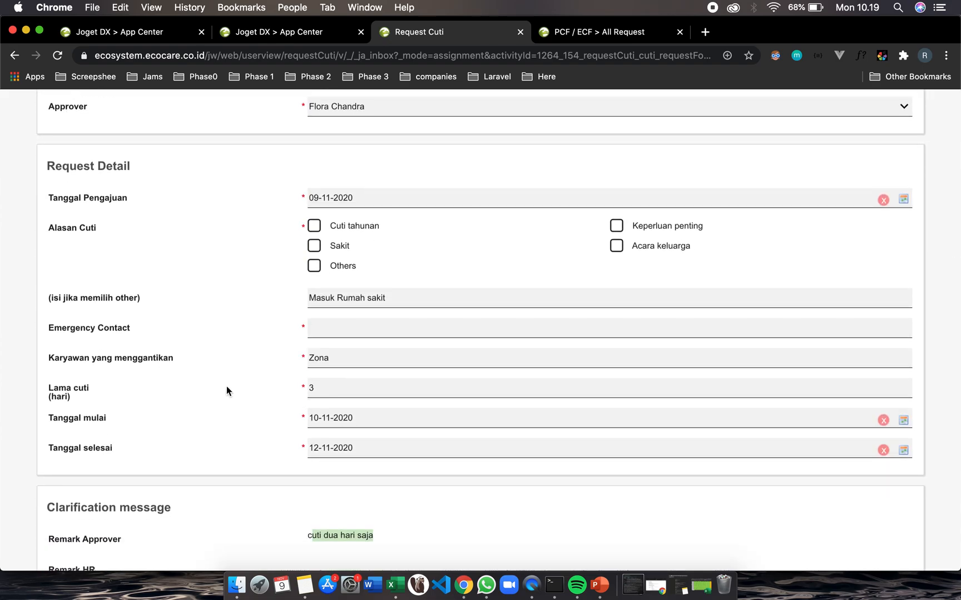
# Set the leave duration to 2 days and the end date to 11-11-2020, then try to submit the form
pyautogui.click(350, 388)
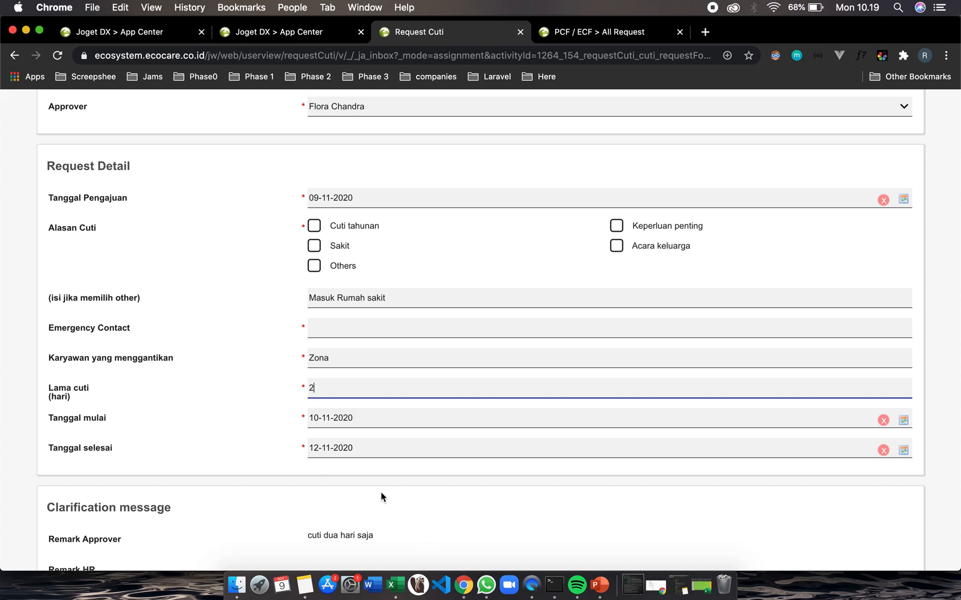
pyautogui.click(326, 449)
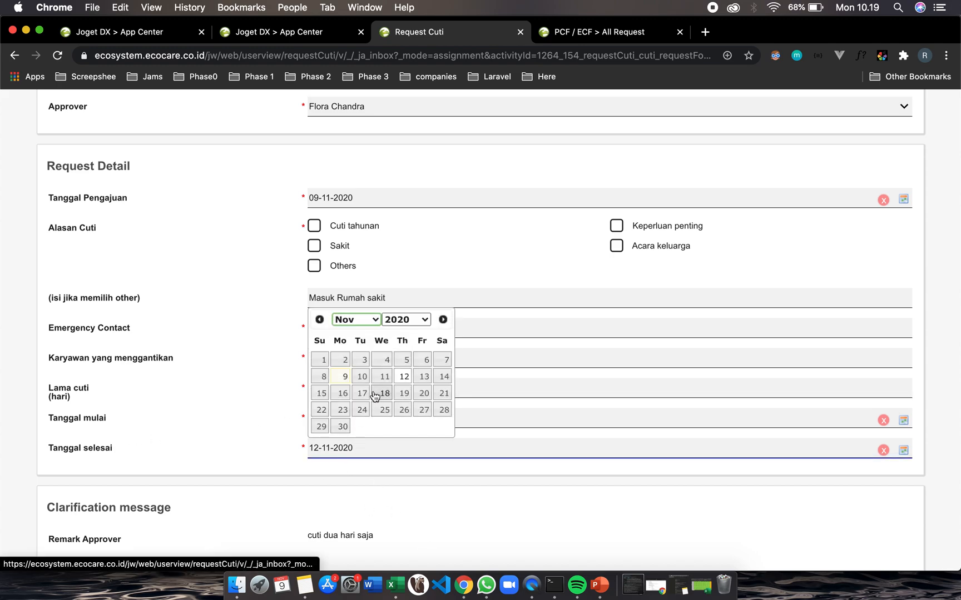
pyautogui.click(383, 377)
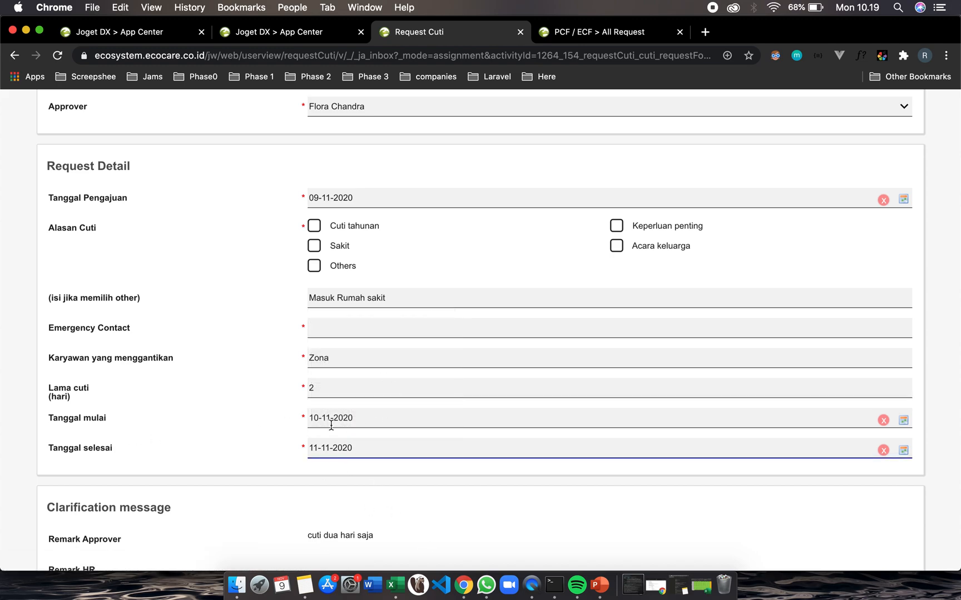
pyautogui.scroll(3, 277, 447)
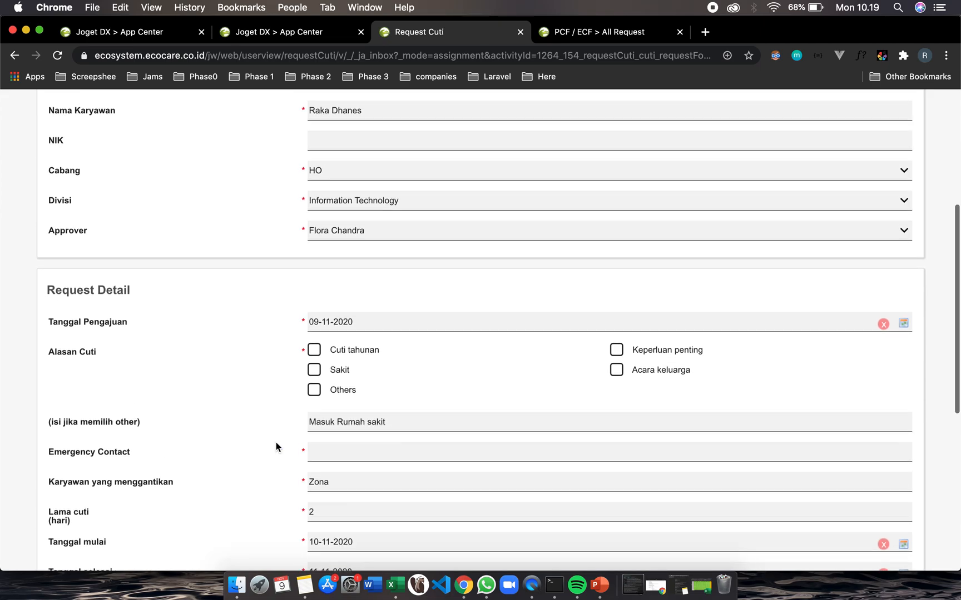
pyautogui.scroll(-3, 277, 447)
pyautogui.scroll(8, 278, 447)
pyautogui.scroll(-10, 275, 442)
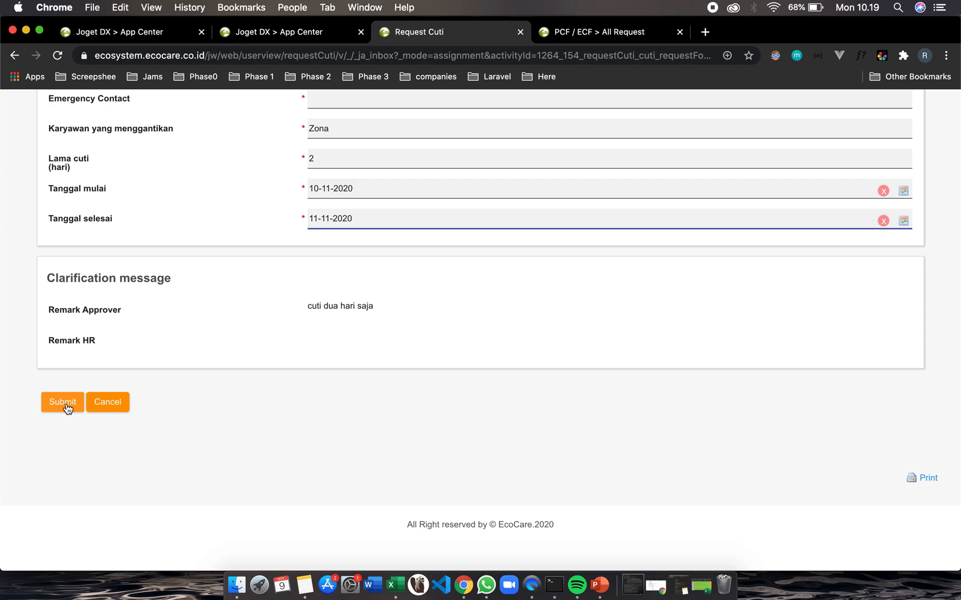
pyautogui.click(67, 408)
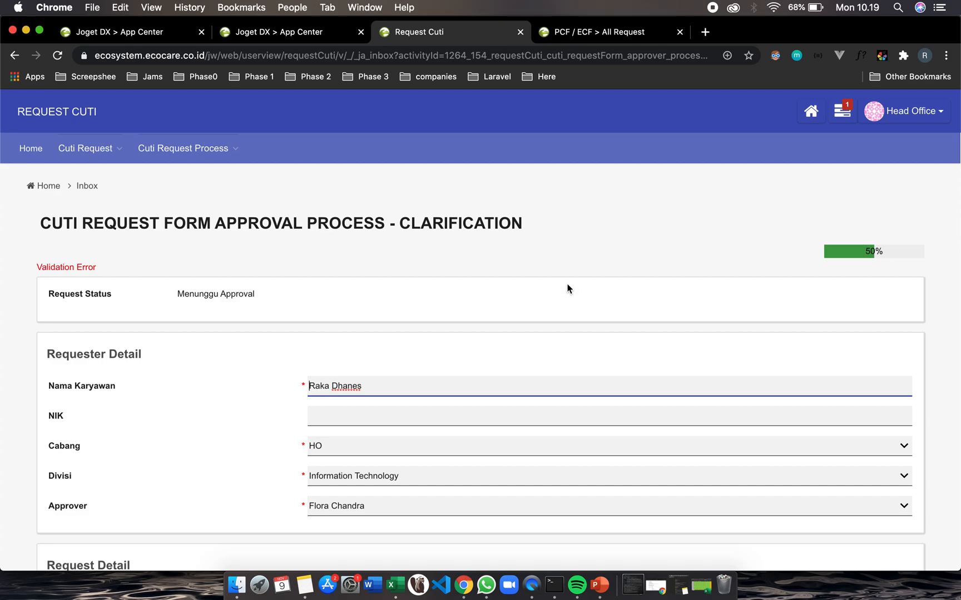
# Fill in the emergency contact phone number and try submitting the clarification form again
pyautogui.scroll(-10, 567, 288)
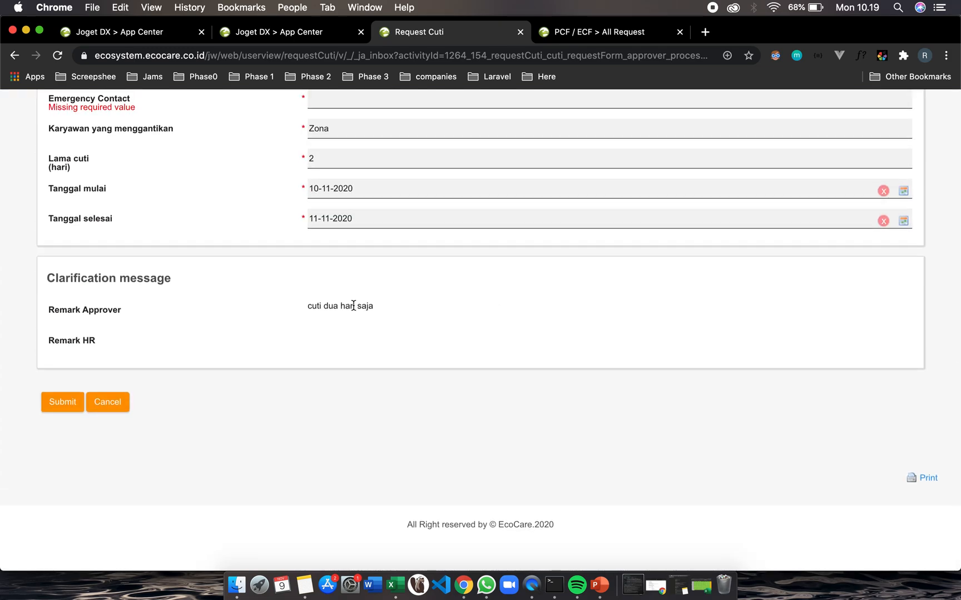
pyautogui.scroll(3, 288, 290)
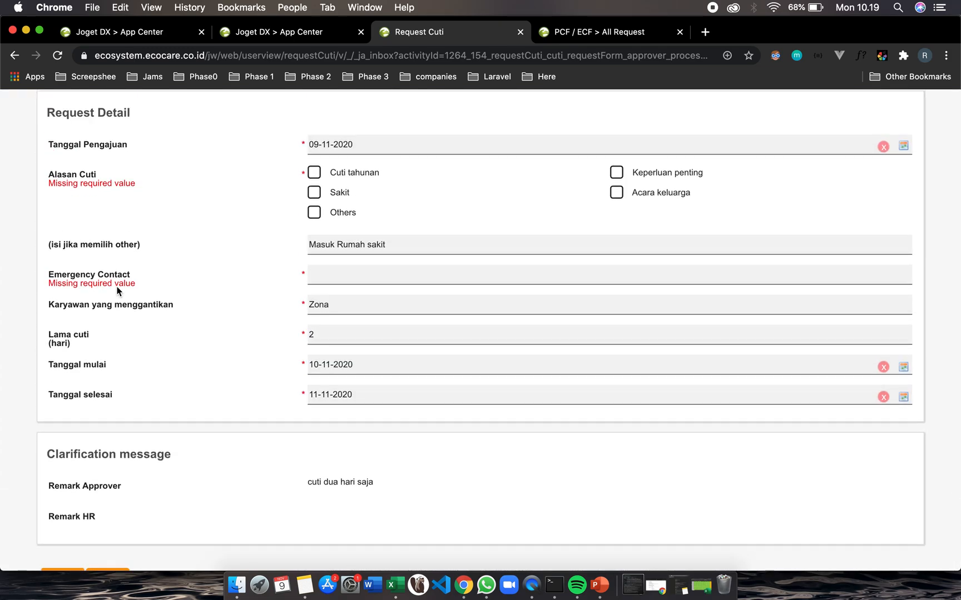
pyautogui.click(334, 277)
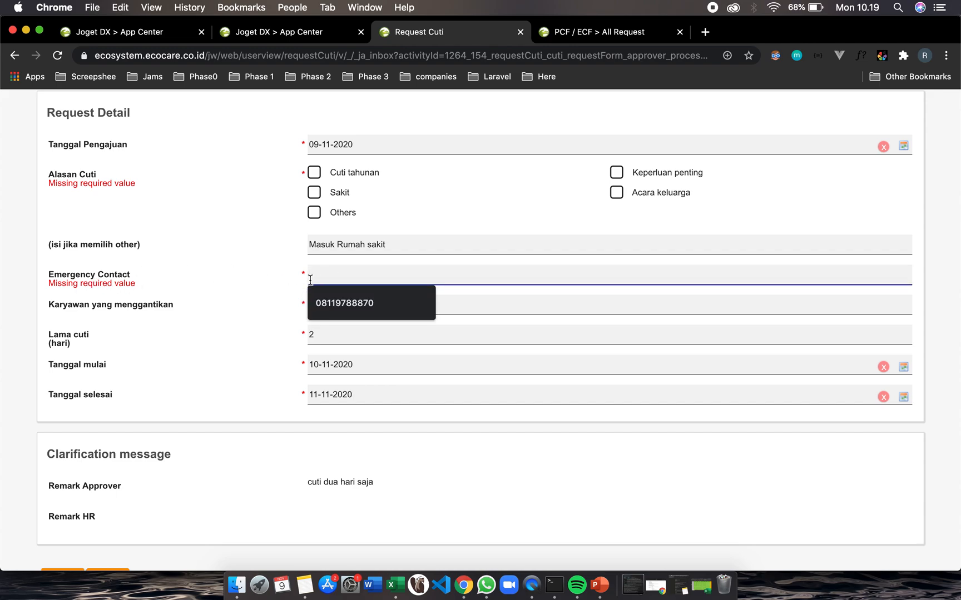
pyautogui.click(347, 305)
pyautogui.scroll(5, 281, 308)
pyautogui.scroll(4, 282, 311)
pyautogui.scroll(-10, 281, 311)
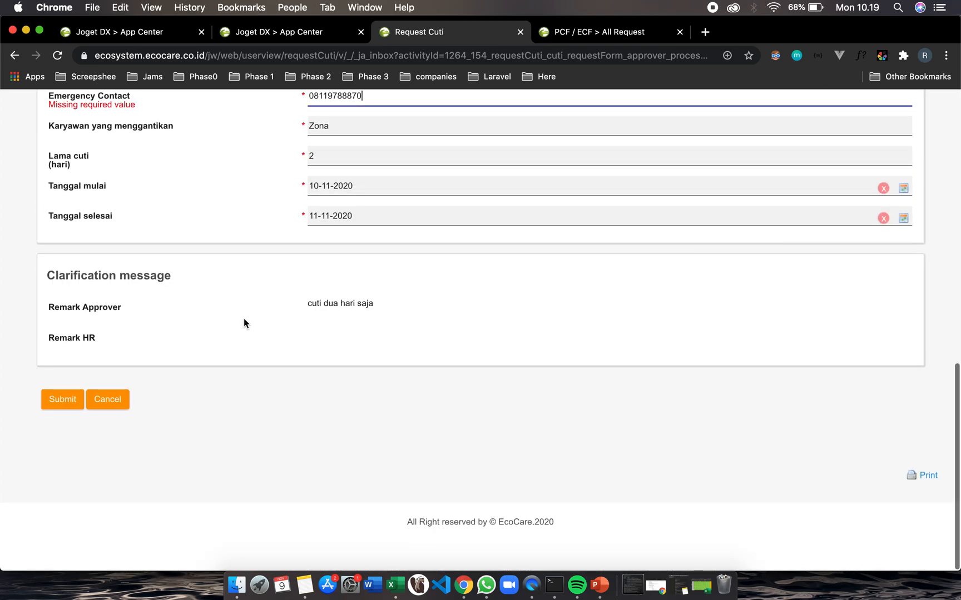
pyautogui.click(66, 399)
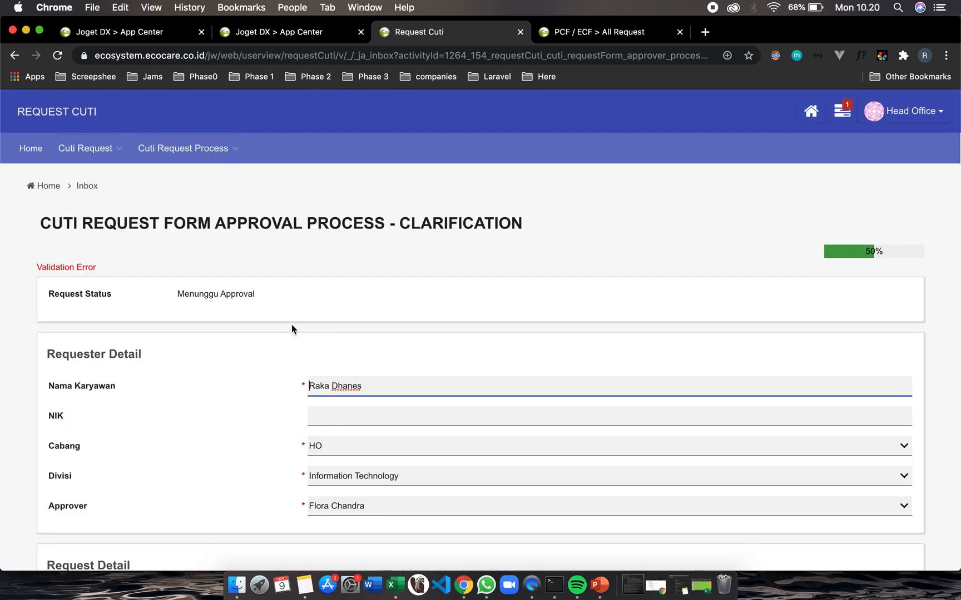
# Tick Keperluan penting as the leave reason and submit the clarified request
pyautogui.scroll(-5, 292, 325)
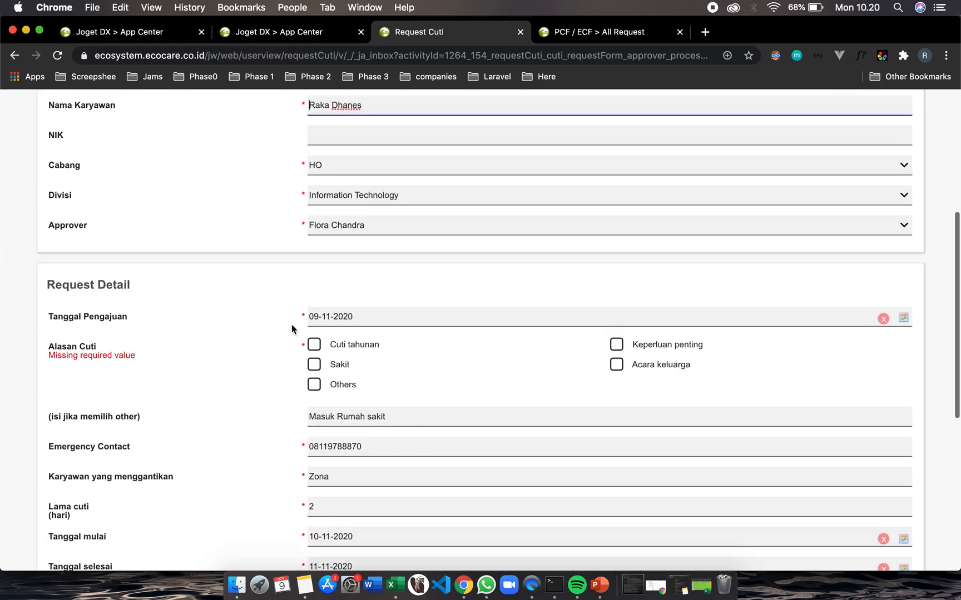
pyautogui.scroll(-2, 292, 328)
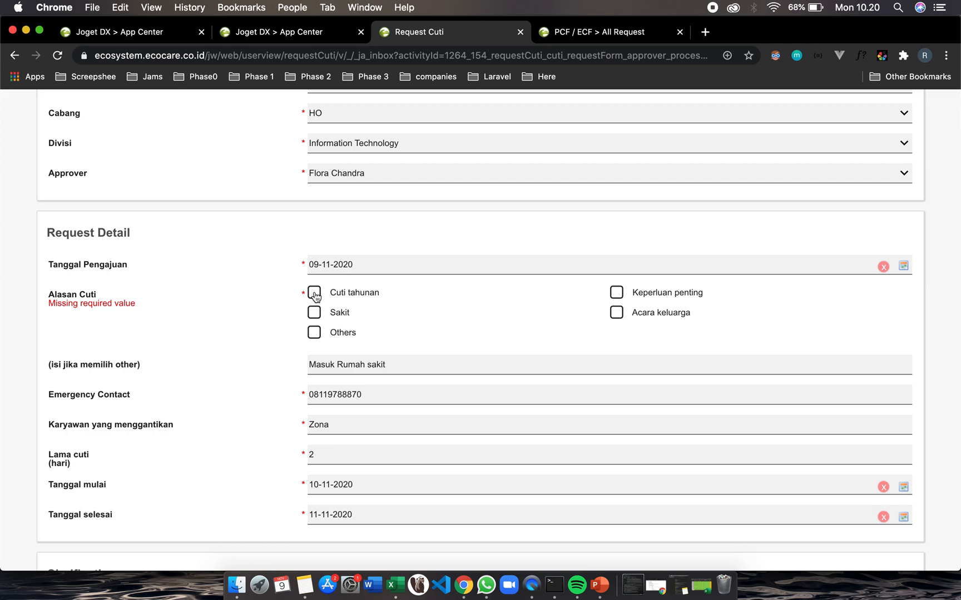
pyautogui.click(618, 295)
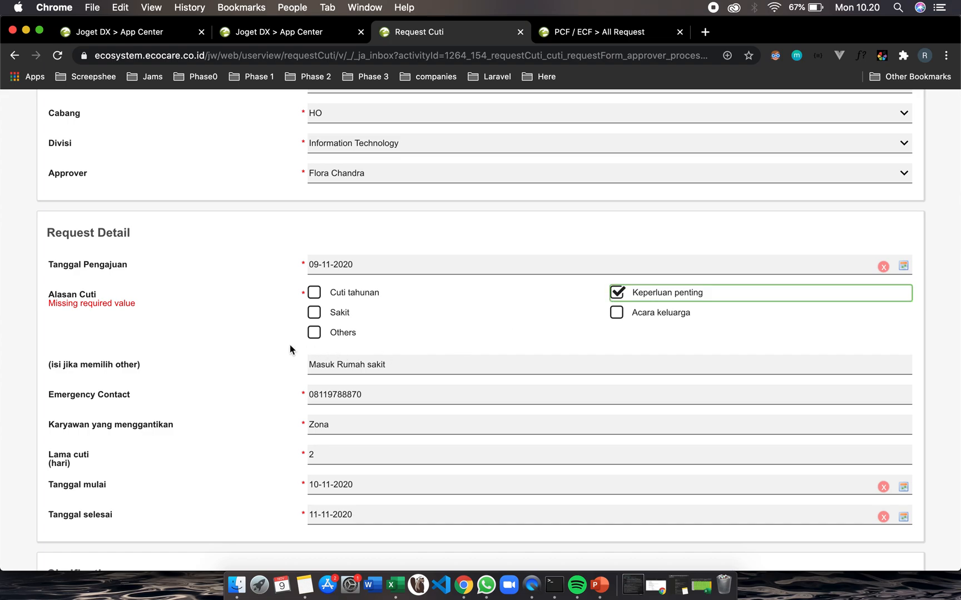
pyautogui.scroll(4, 290, 345)
pyautogui.scroll(-3, 290, 345)
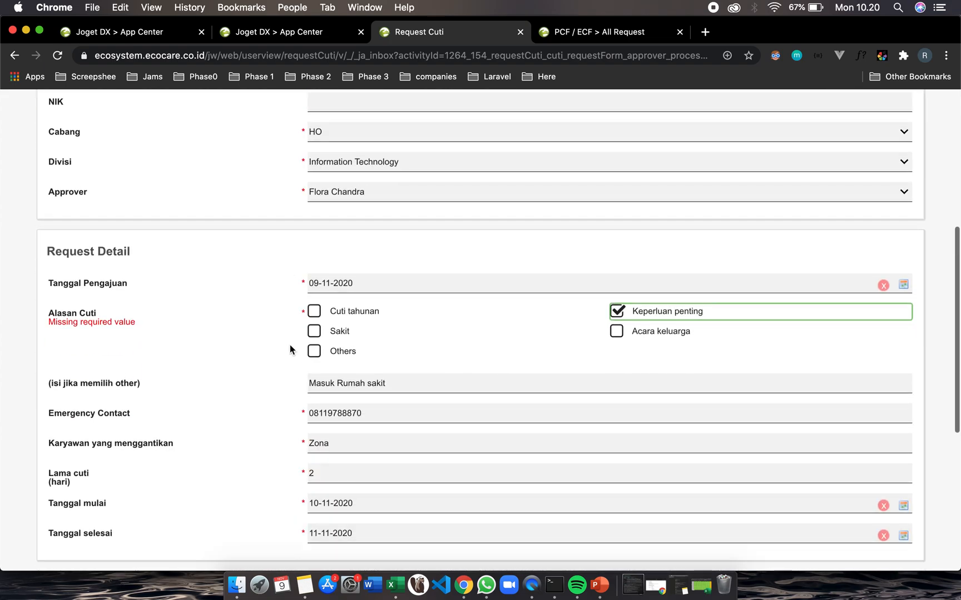
pyautogui.scroll(-10, 291, 349)
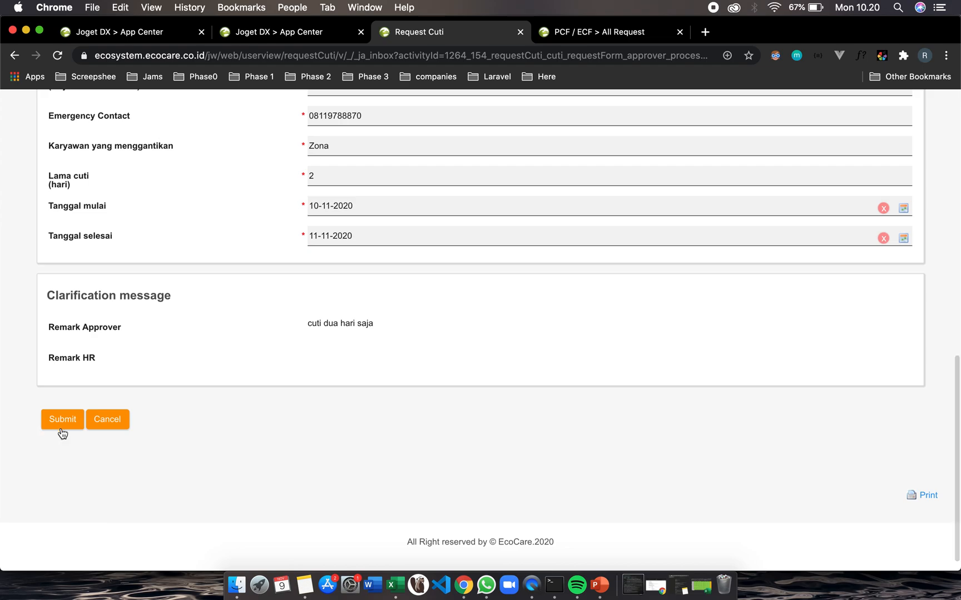
pyautogui.click(66, 422)
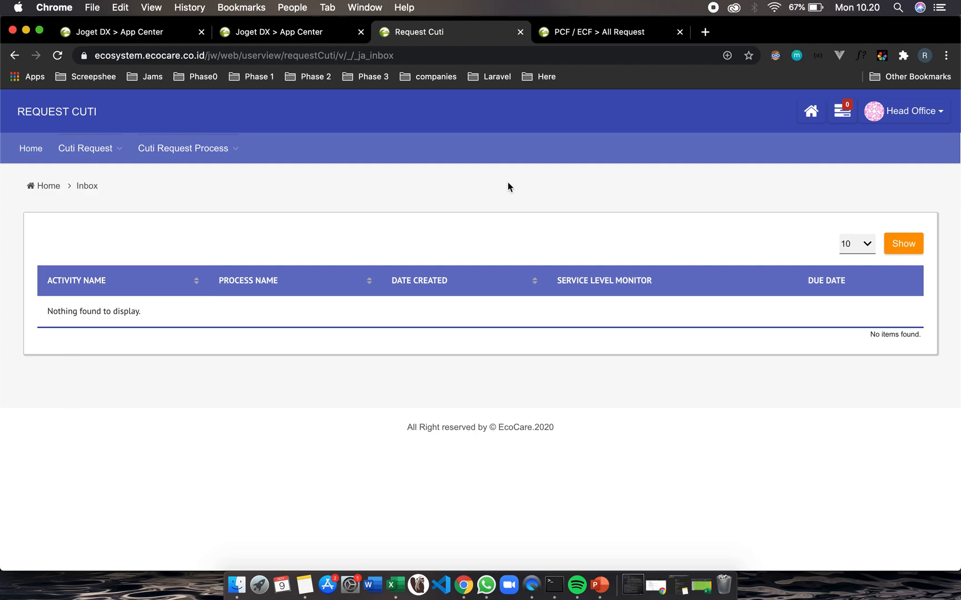
# Switch to the approver's incognito browser window and refresh the All Request list
pyautogui.click(605, 33)
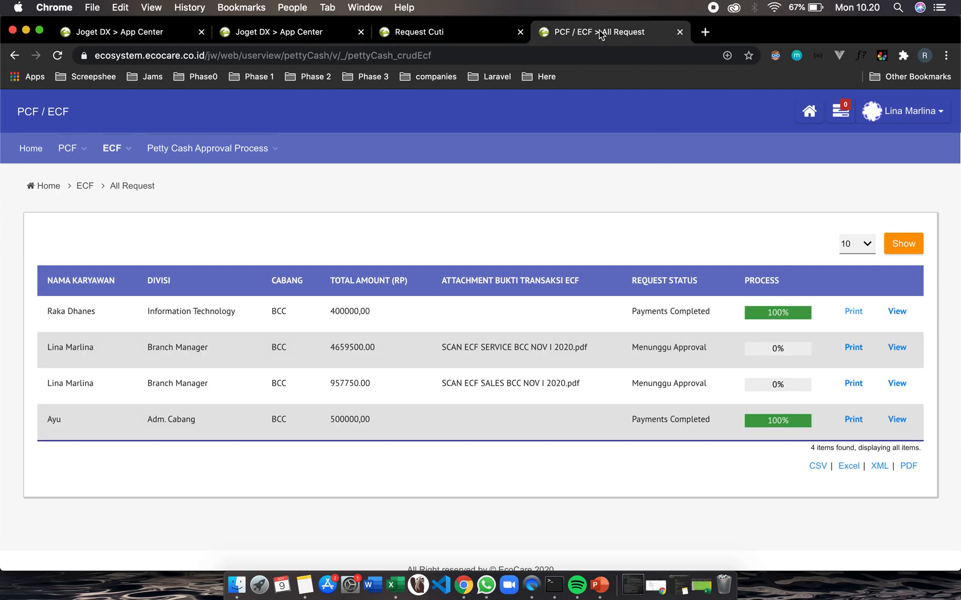
pyautogui.hotkey('ctrl', 'Right')
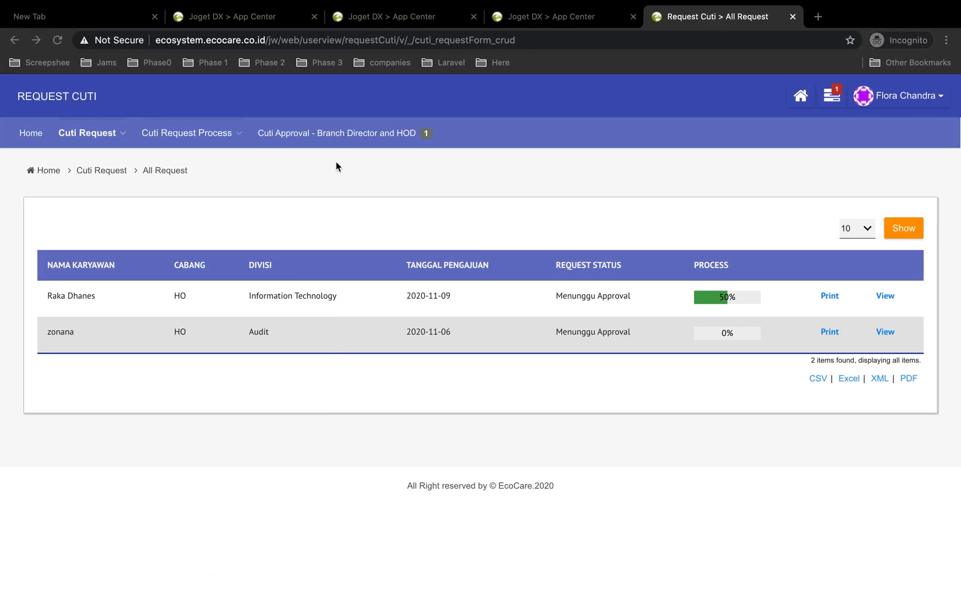
pyautogui.click(921, 95)
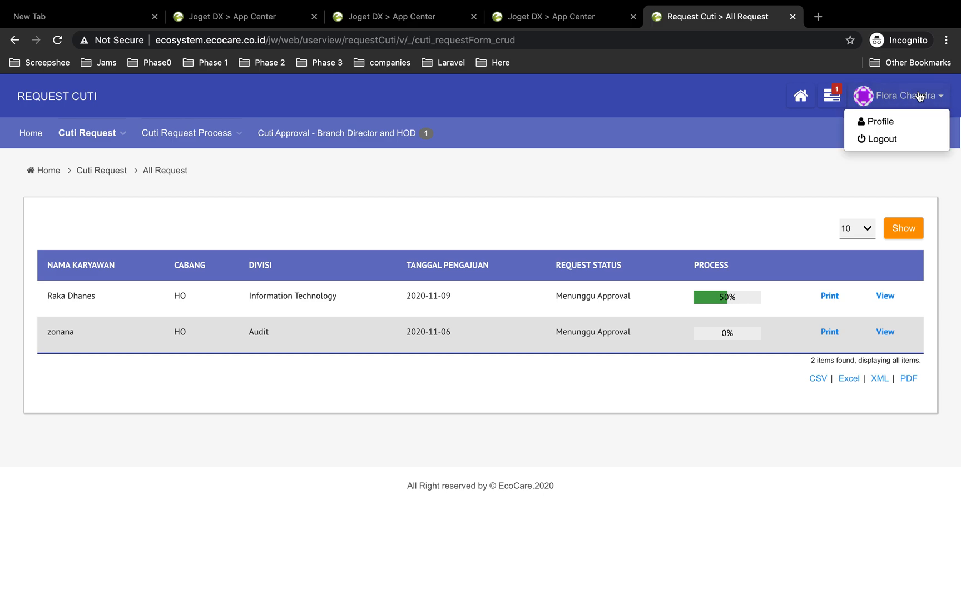
pyautogui.click(691, 169)
pyautogui.press('super+r')
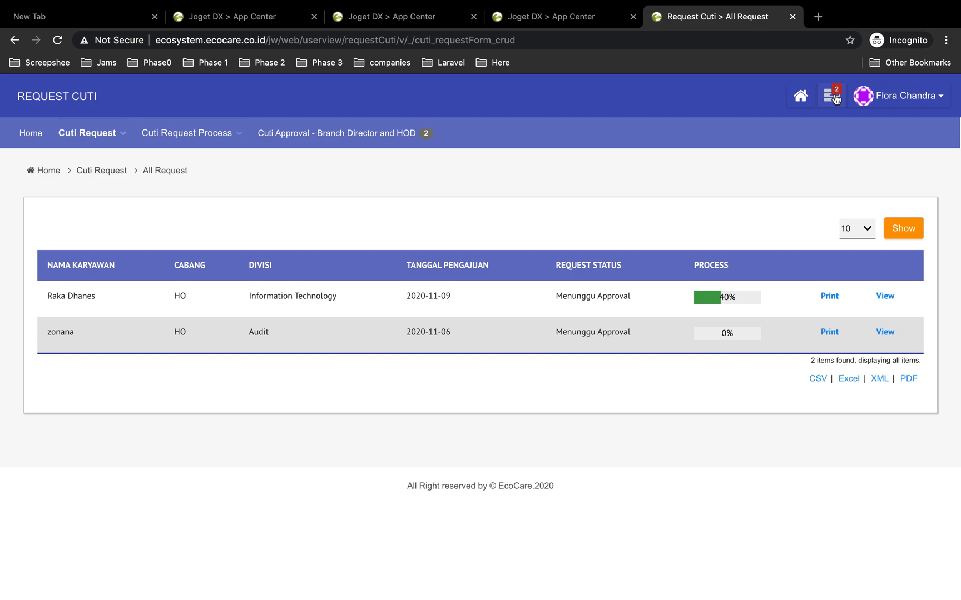
# Open the new Approval Director and Dept. Head assignment and review the resubmitted request details
pyautogui.click(835, 99)
pyautogui.click(723, 169)
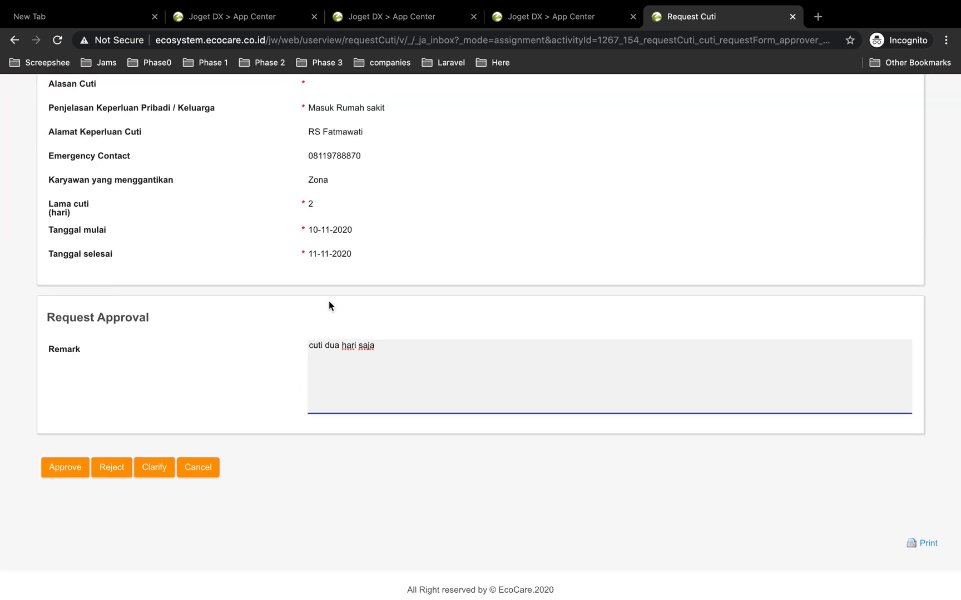
pyautogui.scroll(2, 329, 302)
pyautogui.scroll(6, 328, 302)
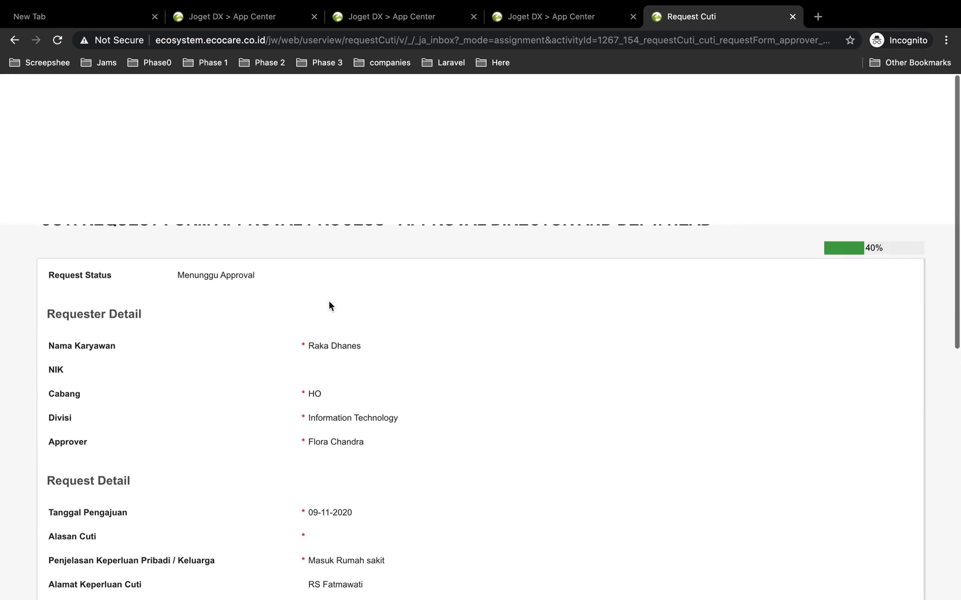
pyautogui.scroll(-3, 328, 301)
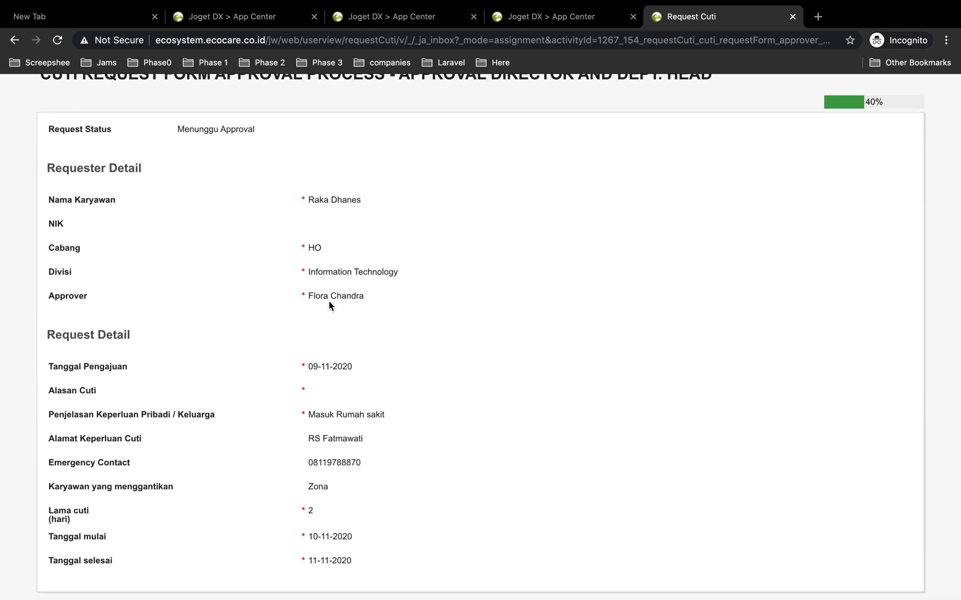
# Replace the approver's remark with "Oke sudah benar 2 hari ya" and approve the resubmitted request
pyautogui.scroll(2, 329, 301)
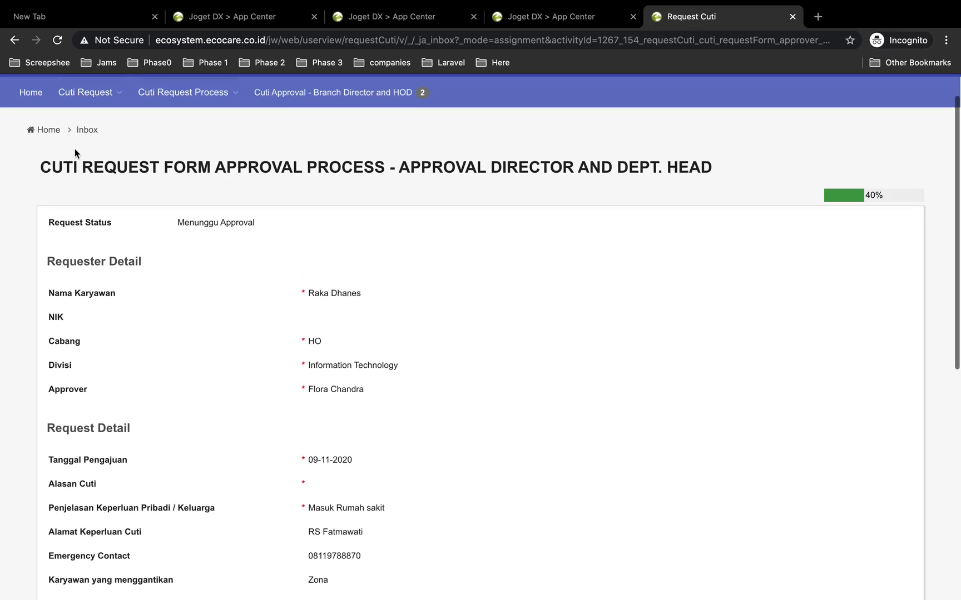
pyautogui.scroll(-5, 197, 277)
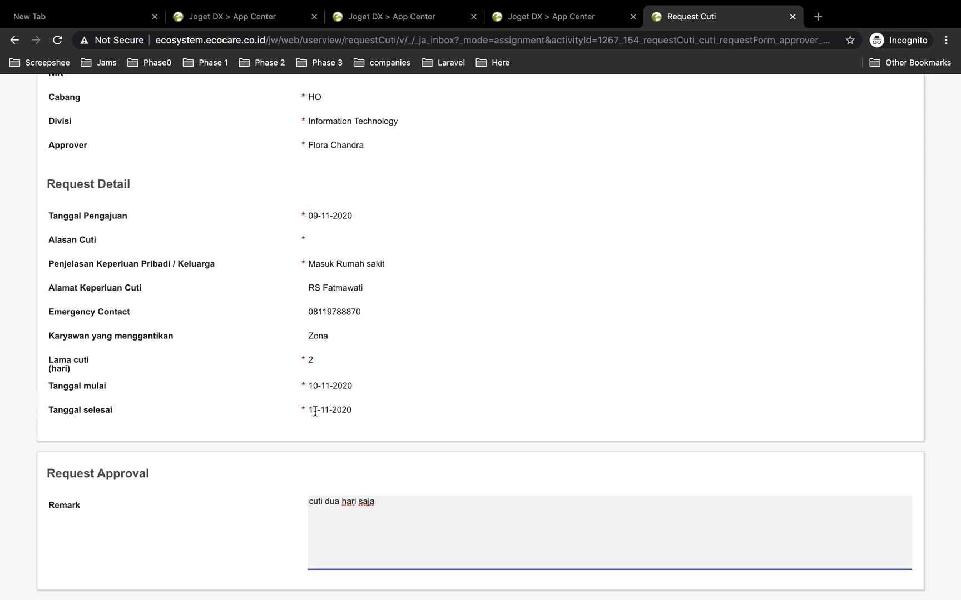
pyautogui.scroll(-5, 382, 434)
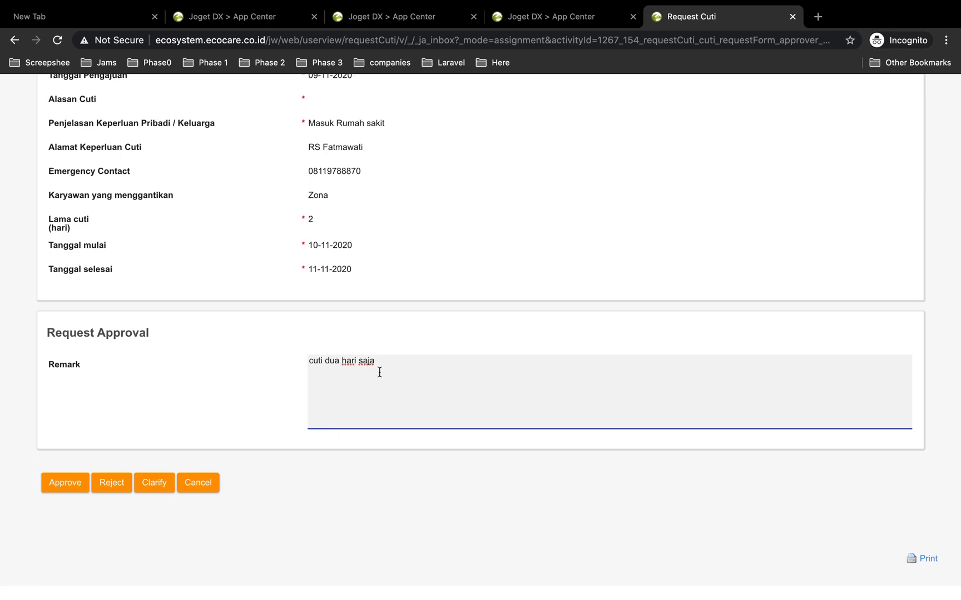
pyautogui.tripleClick(322, 356)
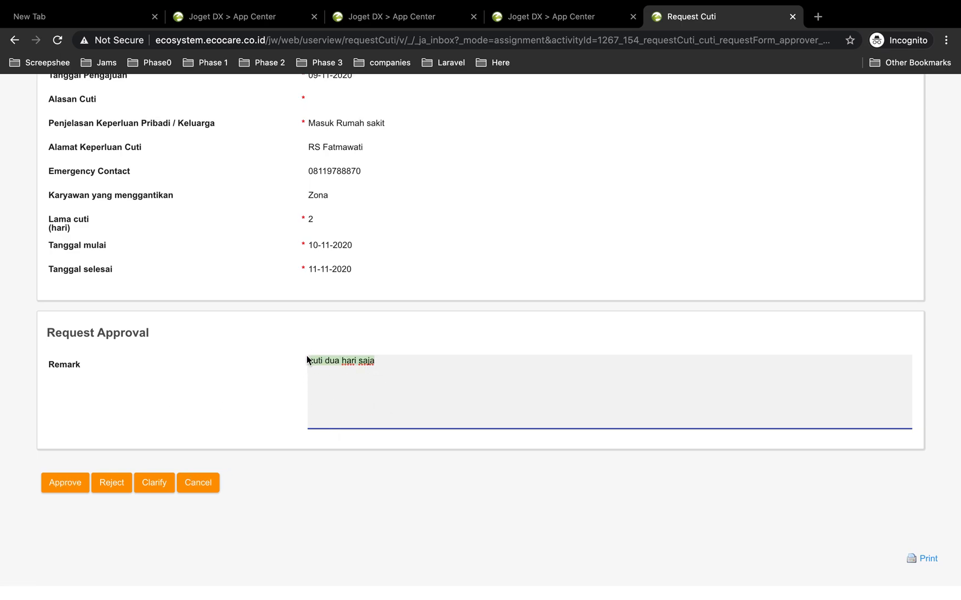
pyautogui.press('BackSpace')
pyautogui.write('O')
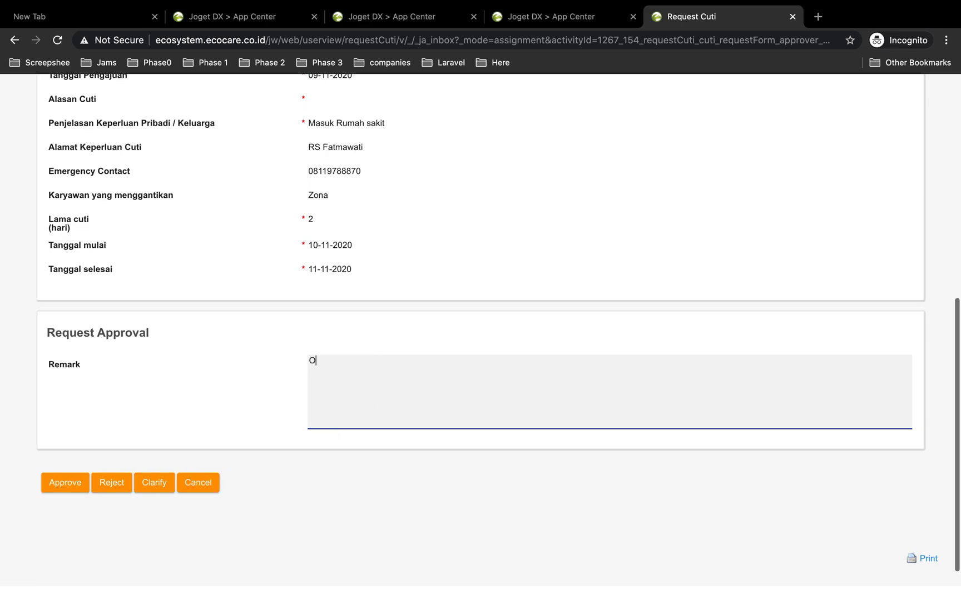
pyautogui.write('ke ')
pyautogui.write('ci')
pyautogui.write('s')
pyautogui.write('udah benar 2 hari ya')
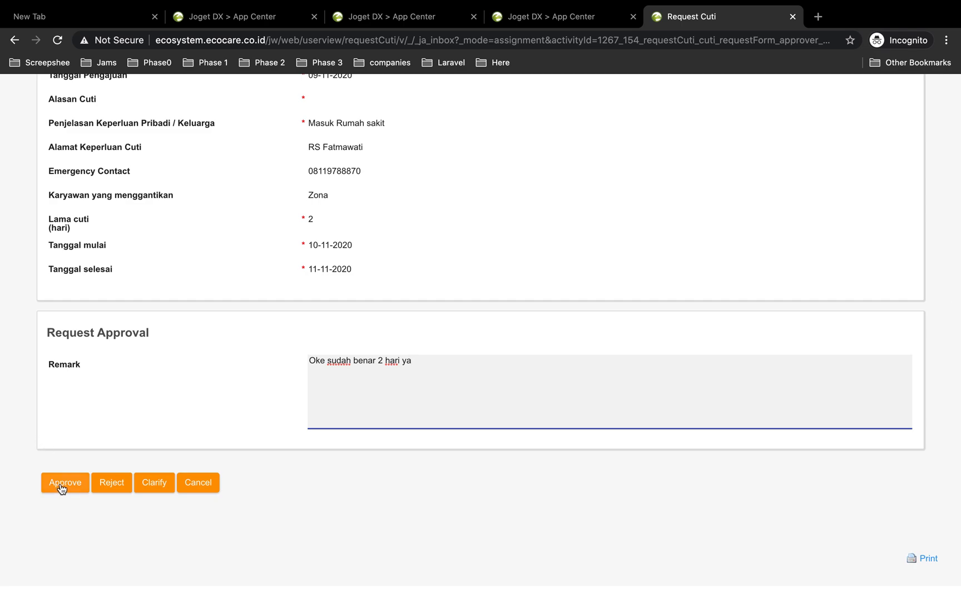
pyautogui.click(61, 488)
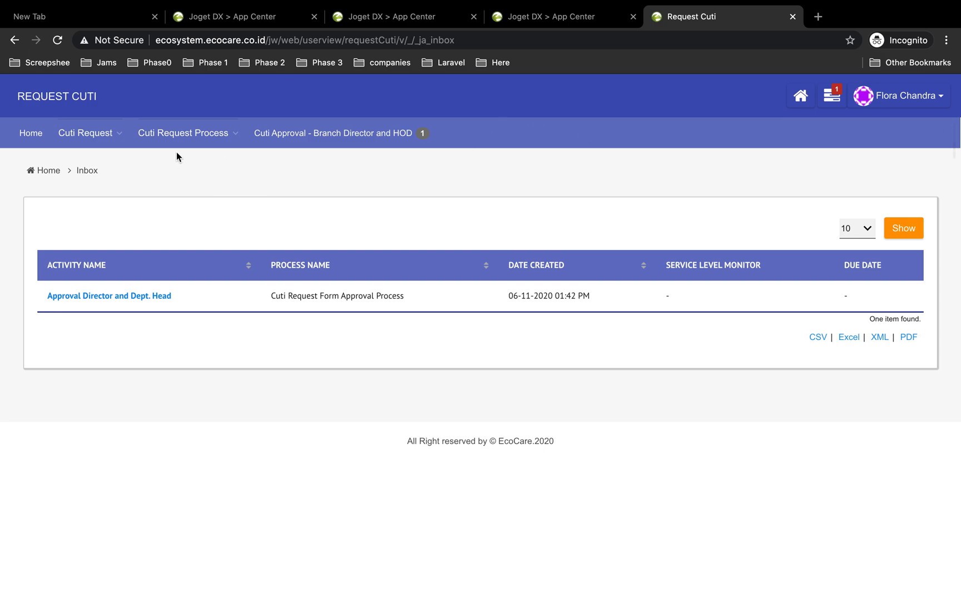
# Open the All Request list and inspect the process history of the 2020-11-09 leave request
pyautogui.moveTo(85, 133)
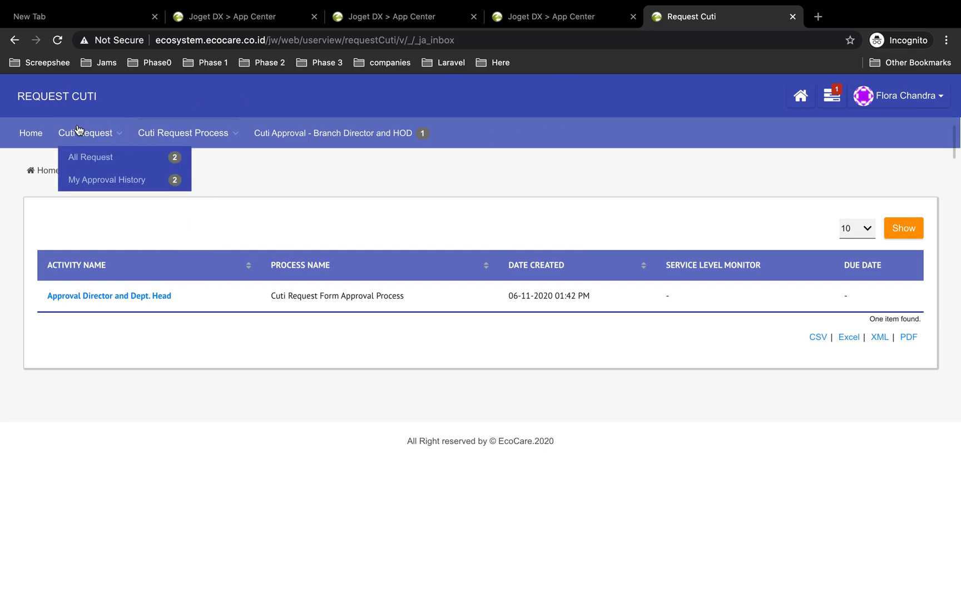
pyautogui.click(90, 155)
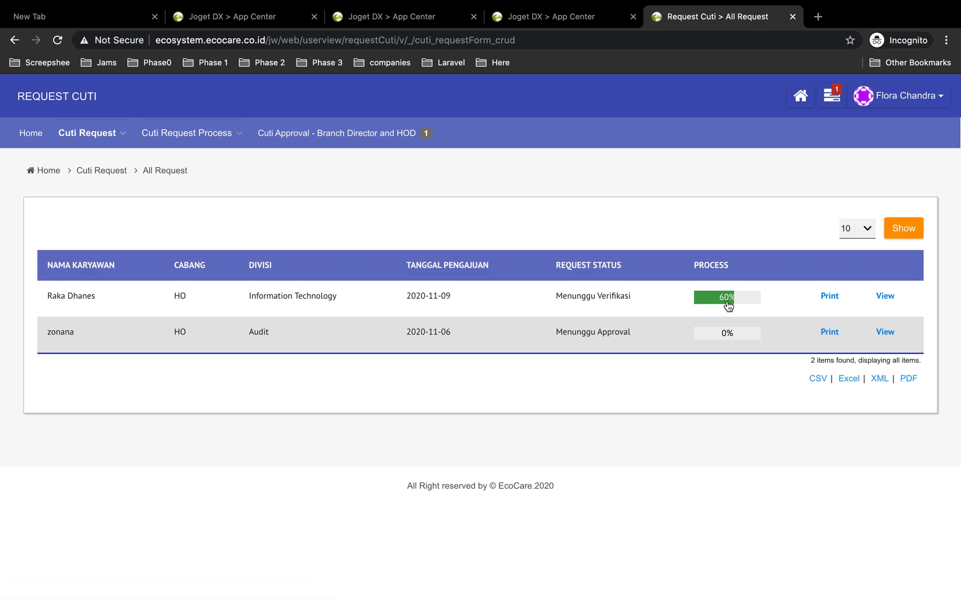
pyautogui.click(732, 307)
pyautogui.scroll(-3, 646, 449)
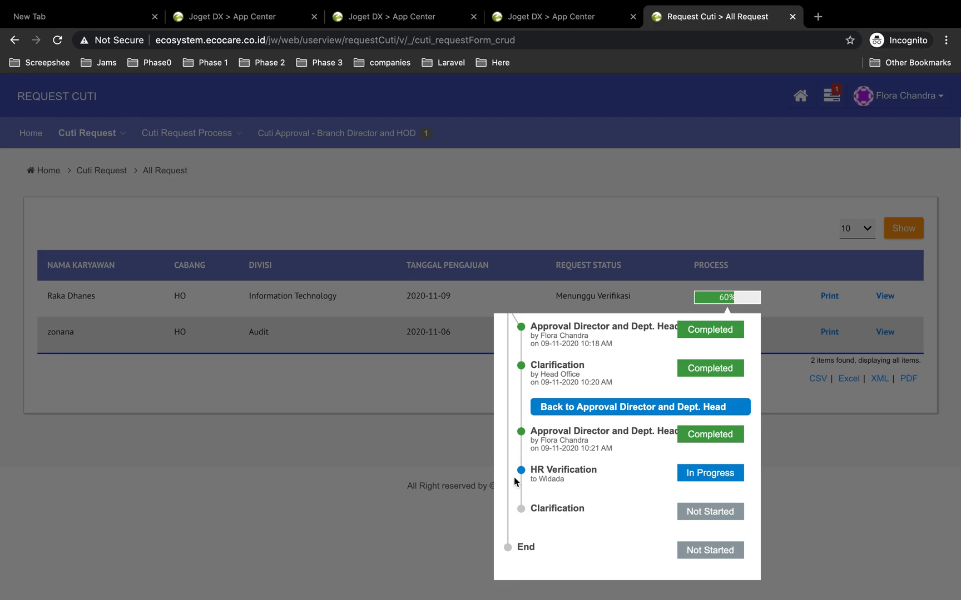
pyautogui.click(856, 476)
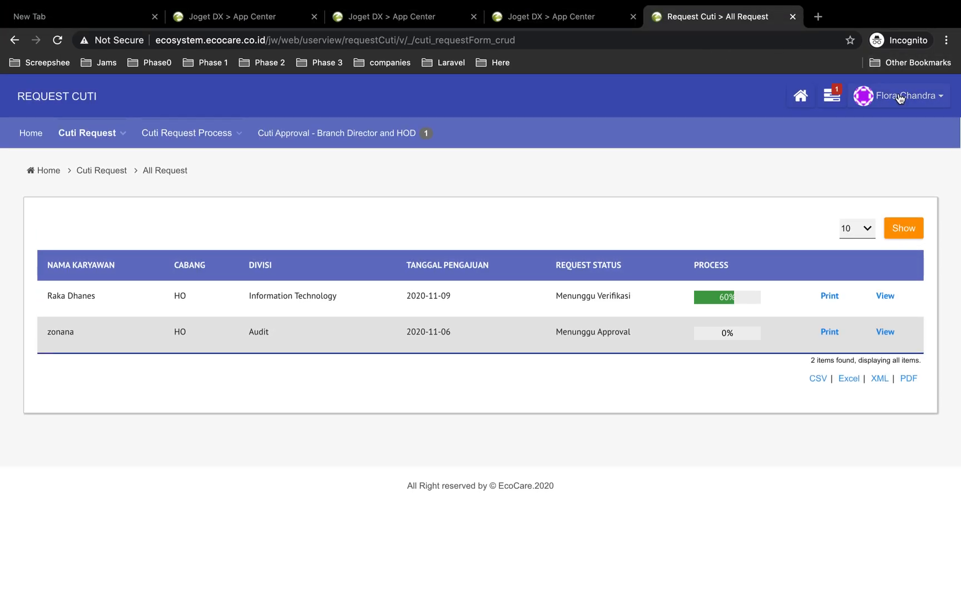
# Log out and log back in as the HR verifier, filling in the username and saved password
pyautogui.click(900, 98)
pyautogui.click(881, 141)
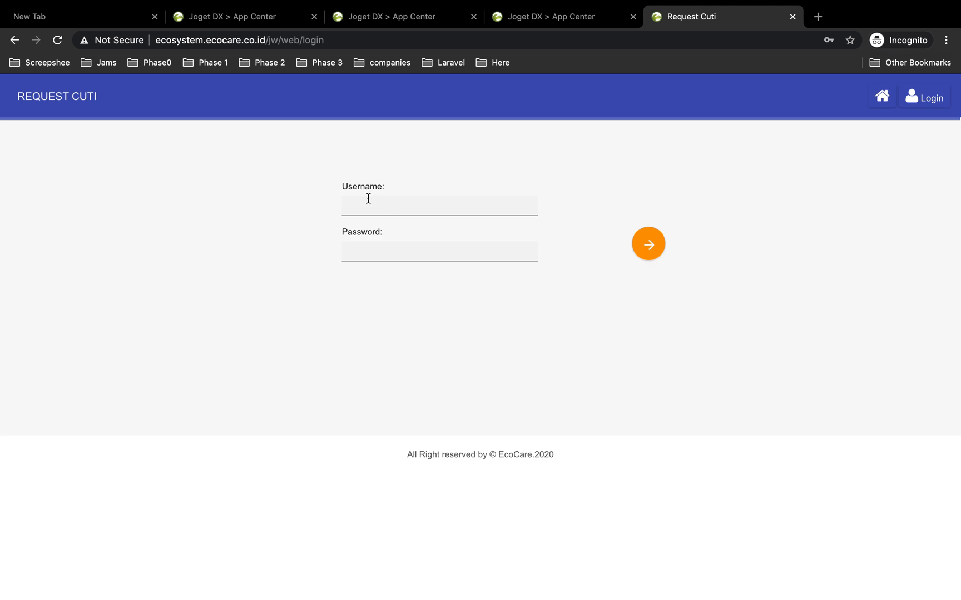
pyautogui.click(368, 199)
pyautogui.write('wi')
pyautogui.click(403, 240)
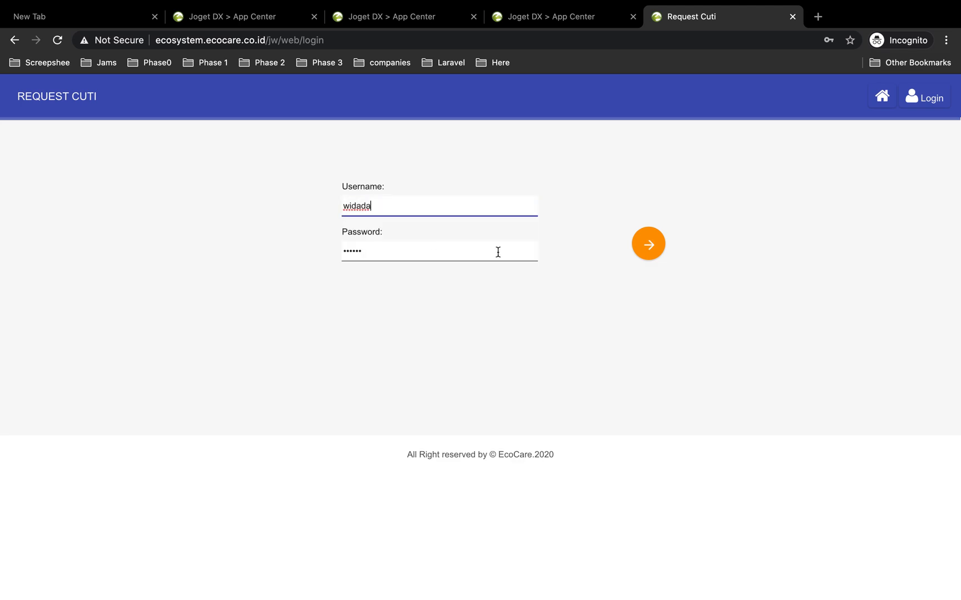
pyautogui.click(646, 247)
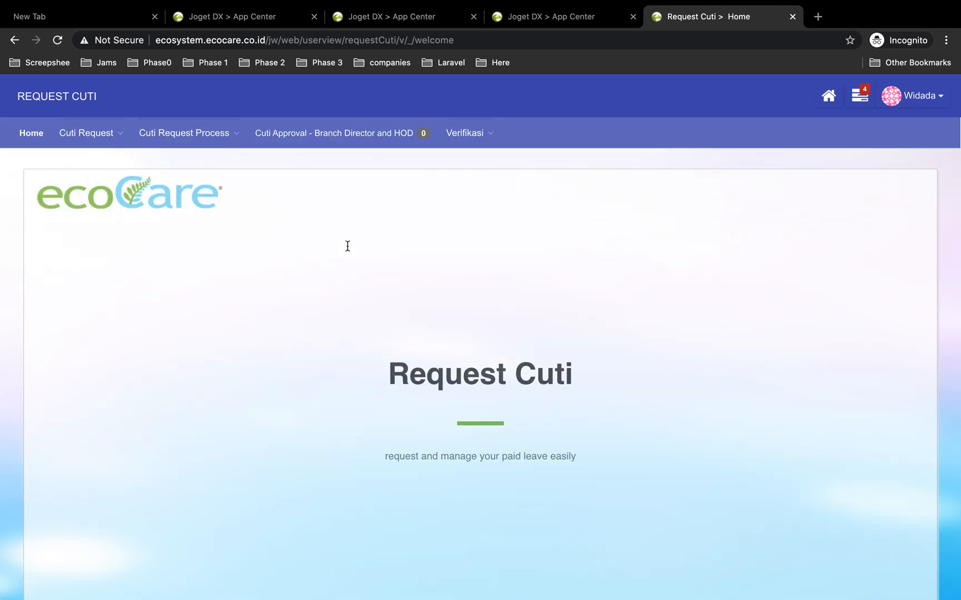
# Open the newest HR Verification assignment and enter the remark "Baik bu segera diproses"
pyautogui.click(860, 96)
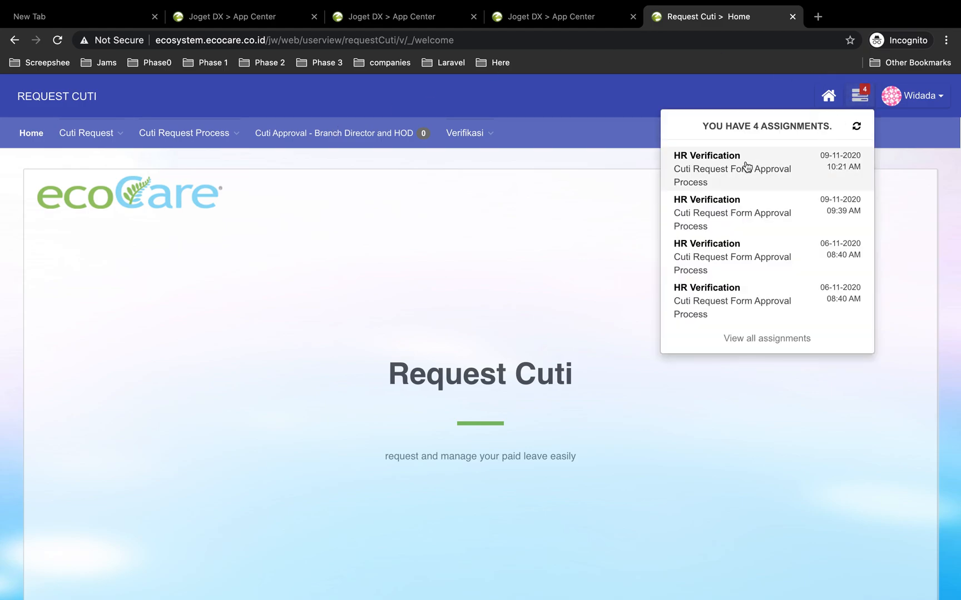
pyautogui.click(728, 168)
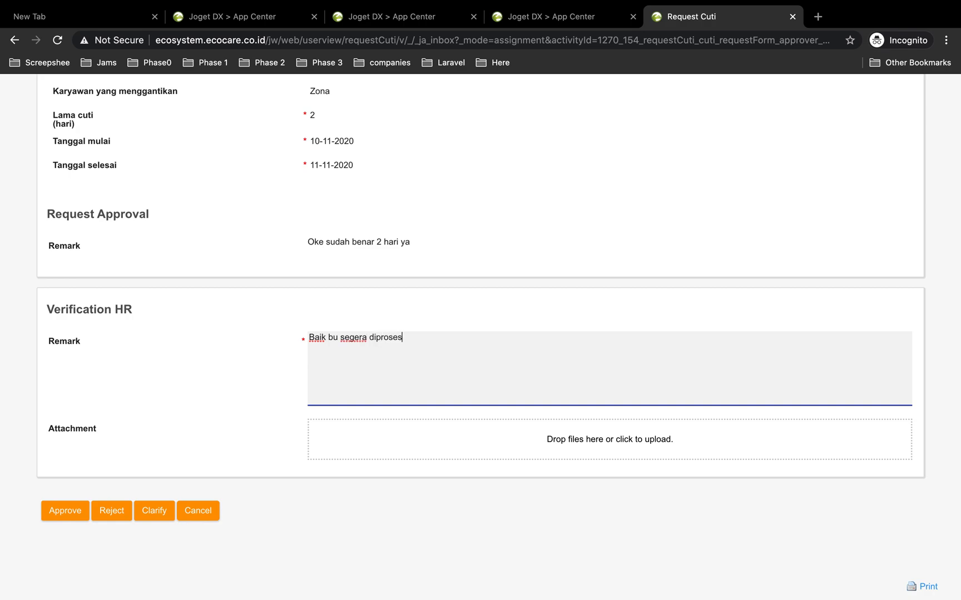
# Attach WhatsApp Image 2020-11-06 at 08.12.51.jpeg to the HR verification and approve it
pyautogui.click(474, 445)
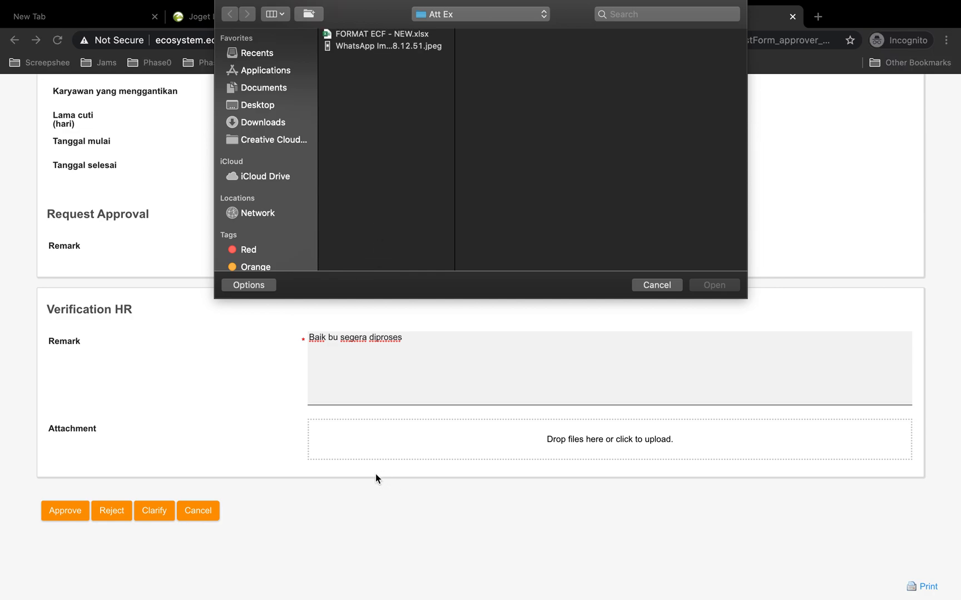
pyautogui.click(374, 47)
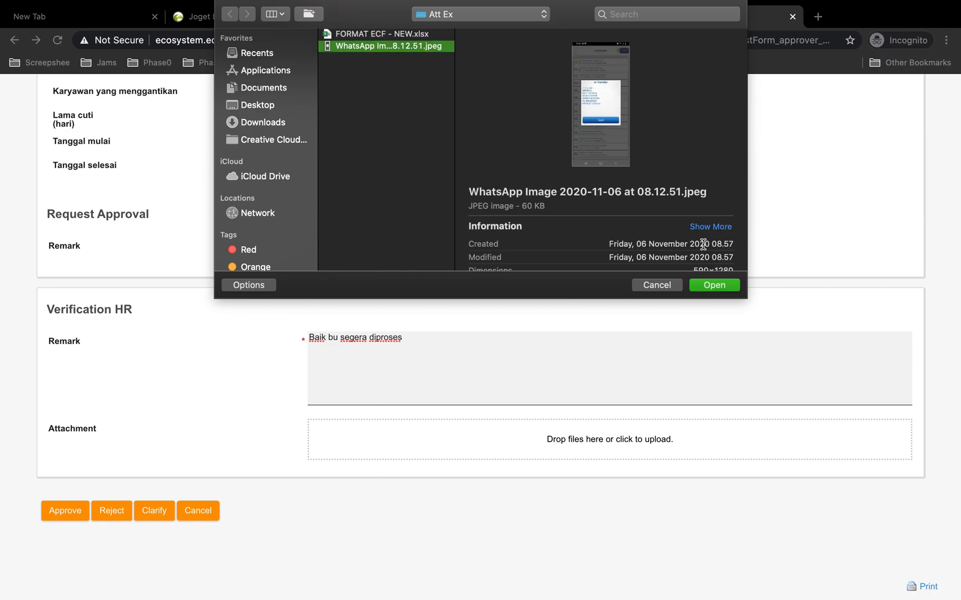
pyautogui.click(714, 285)
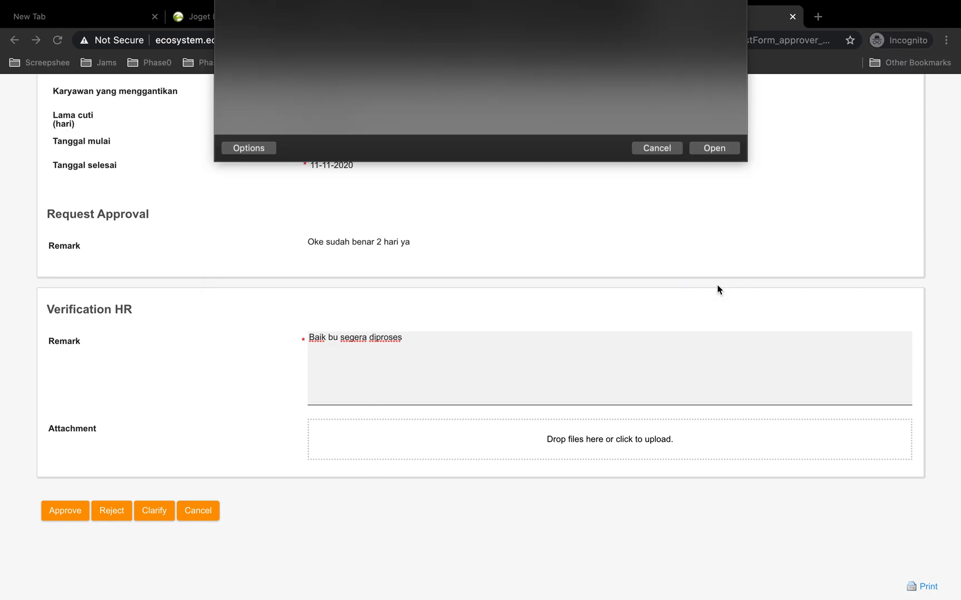
pyautogui.scroll(10, 401, 332)
pyautogui.scroll(-15, 402, 331)
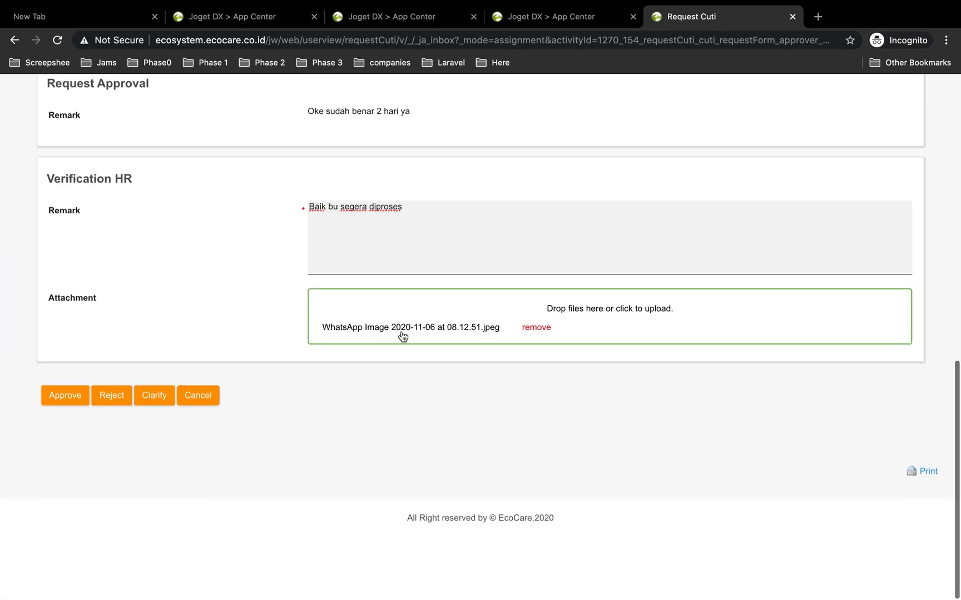
pyautogui.click(77, 436)
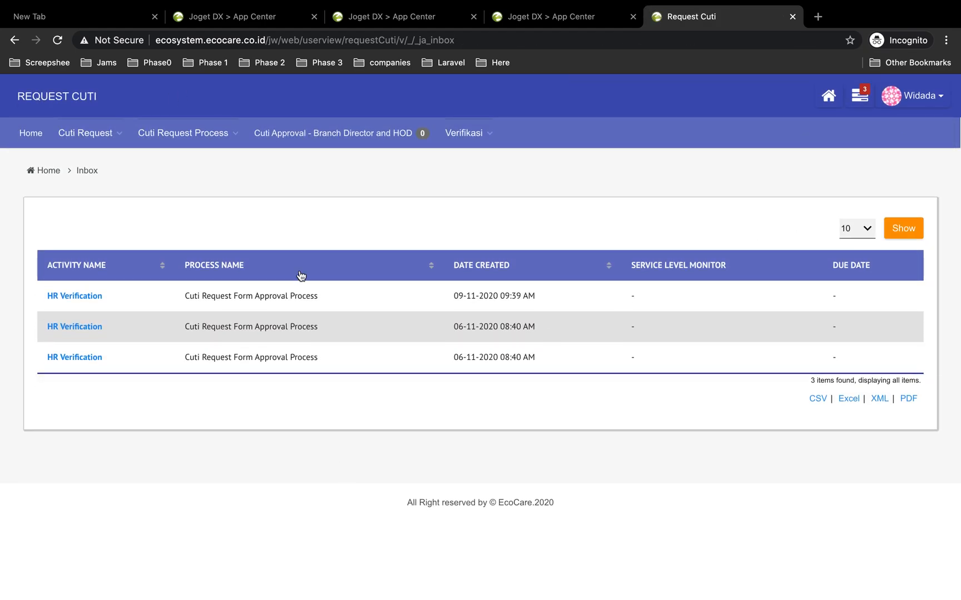
# Open the All Request list as HR verifier to check the request statuses
pyautogui.moveTo(89, 136)
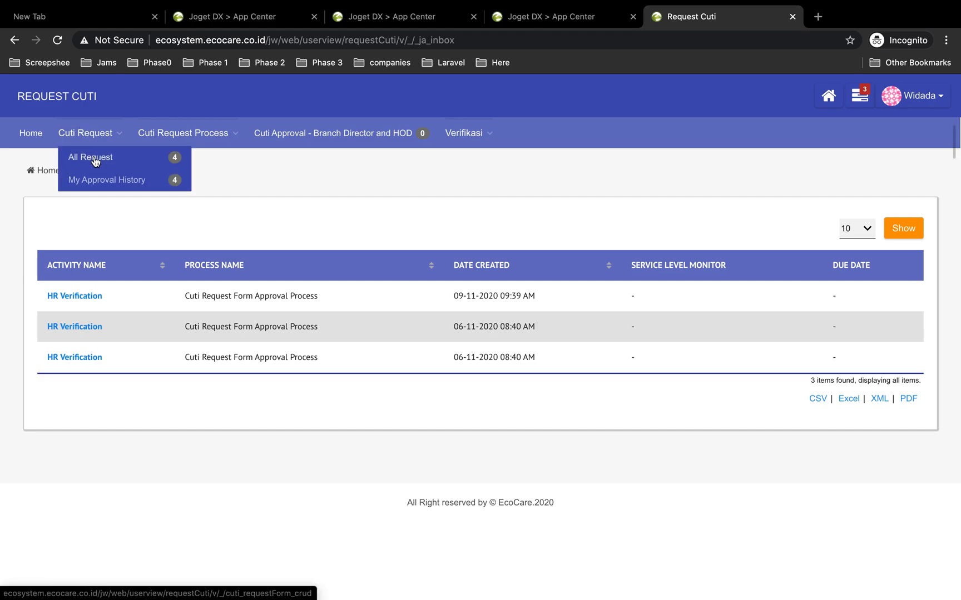
pyautogui.click(96, 160)
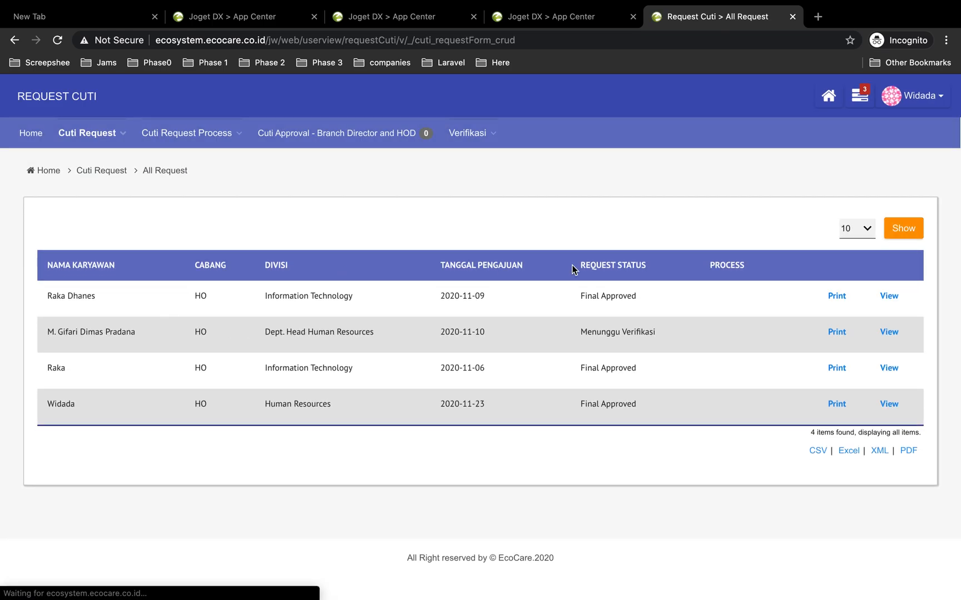
pyautogui.hotkey('ctrl', 'Left')
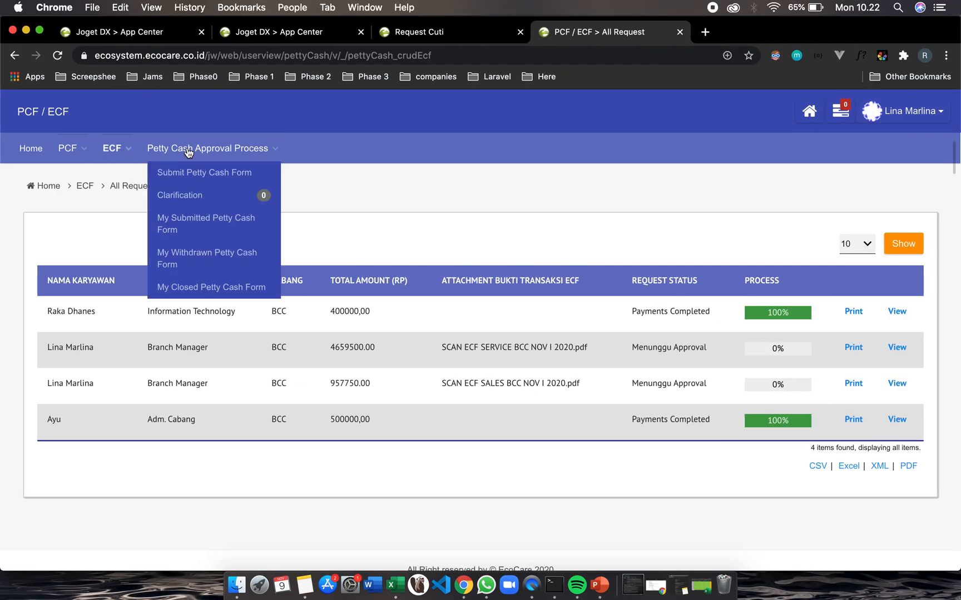
# Switch to the requester's Request Cuti tab, open All Request, and check the request's process history
pyautogui.click(500, 36)
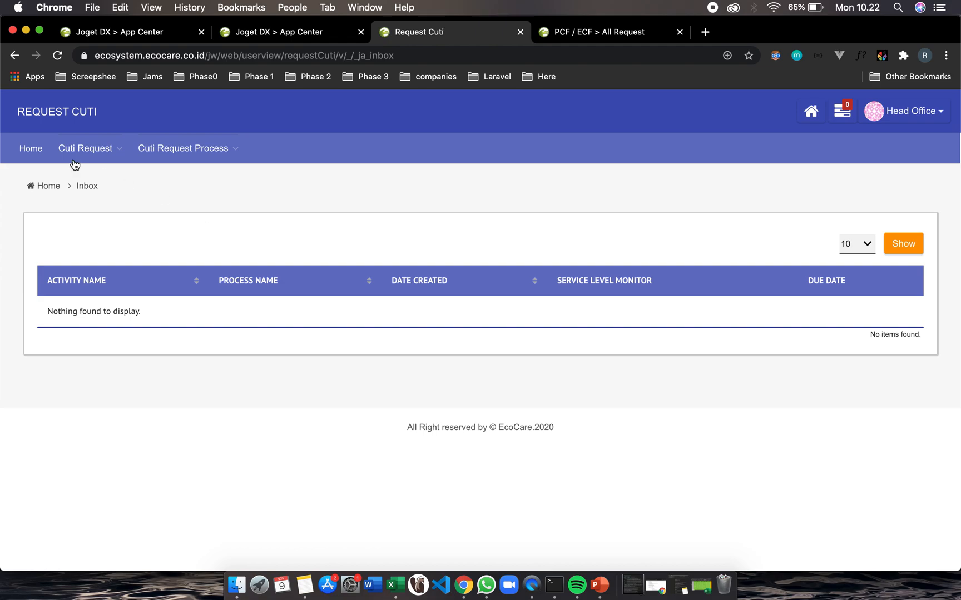
pyautogui.moveTo(102, 152)
pyautogui.click(124, 165)
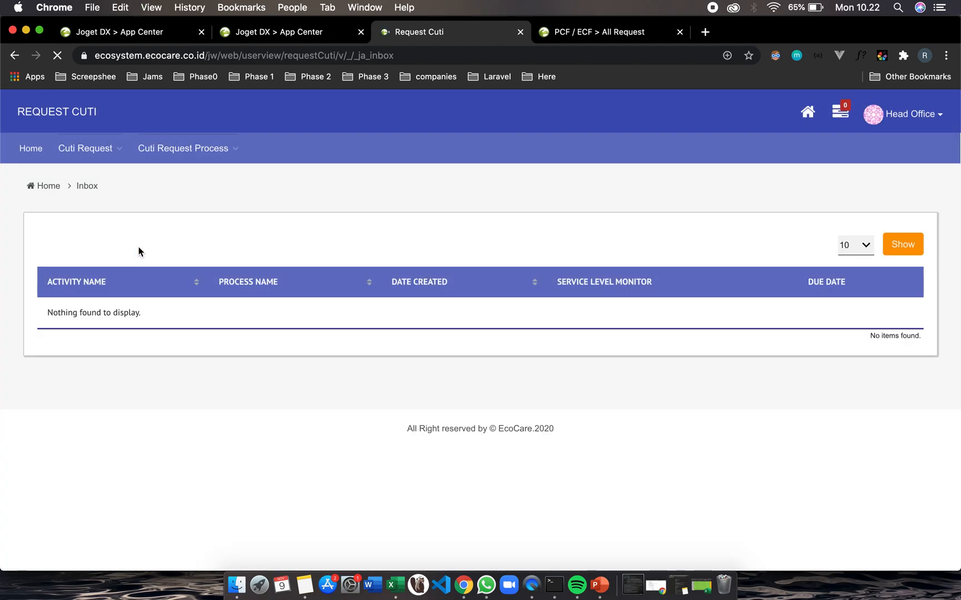
pyautogui.moveTo(92, 155)
pyautogui.click(90, 173)
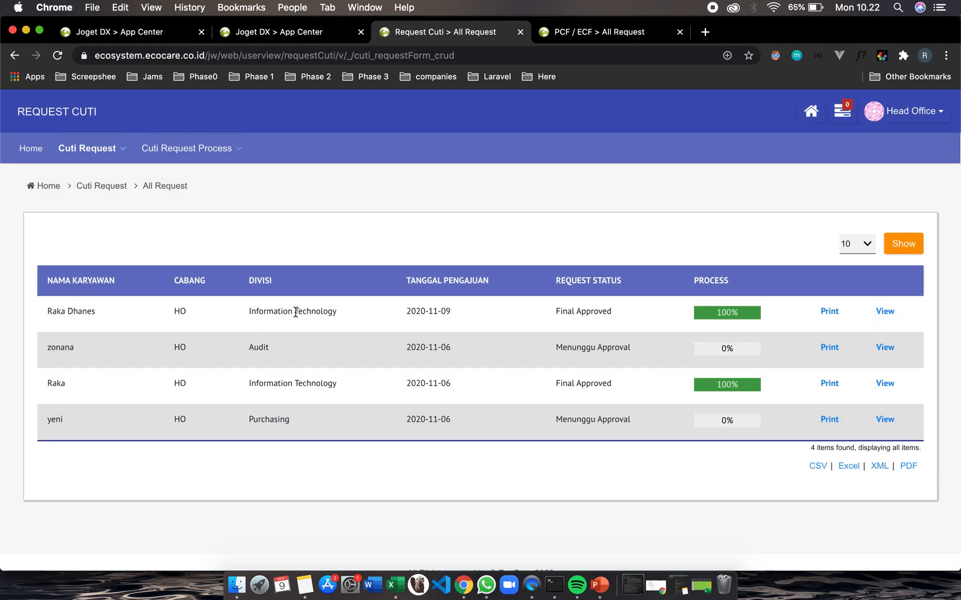
pyautogui.click(727, 313)
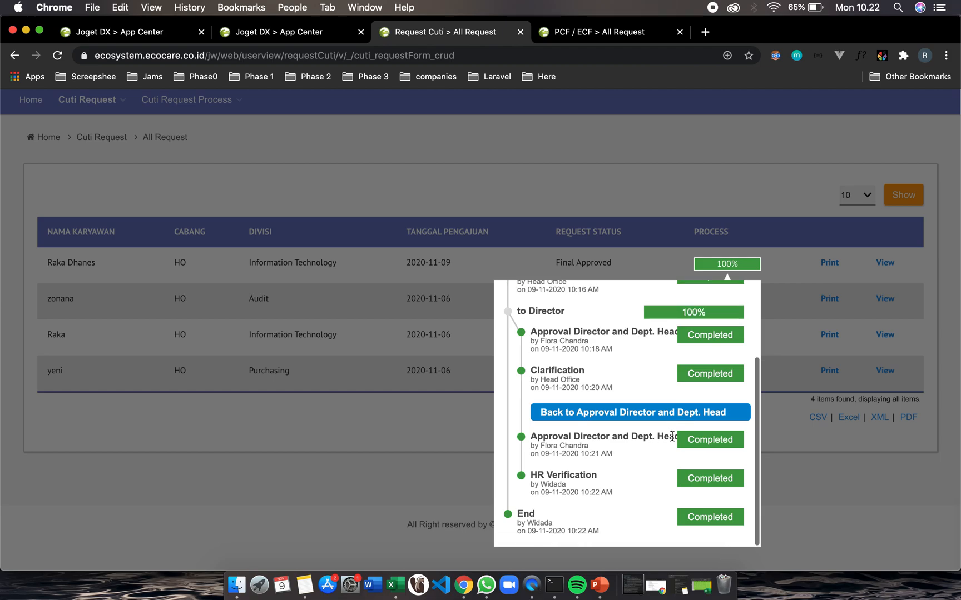
pyautogui.click(819, 519)
pyautogui.scroll(2, 814, 307)
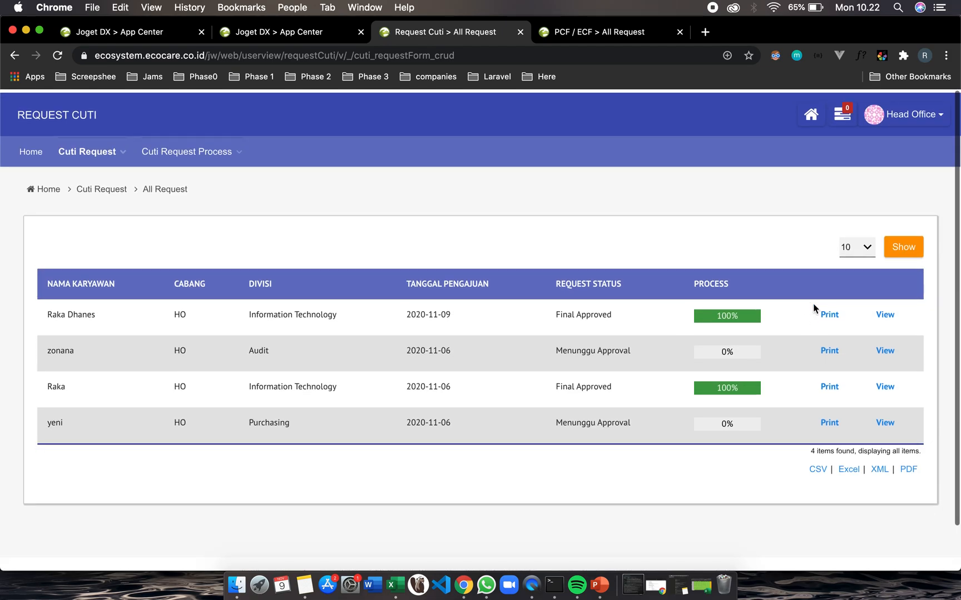
# Open the printable report of the approved 2020-11-09 request and review its details
pyautogui.click(759, 316)
pyautogui.click(785, 320)
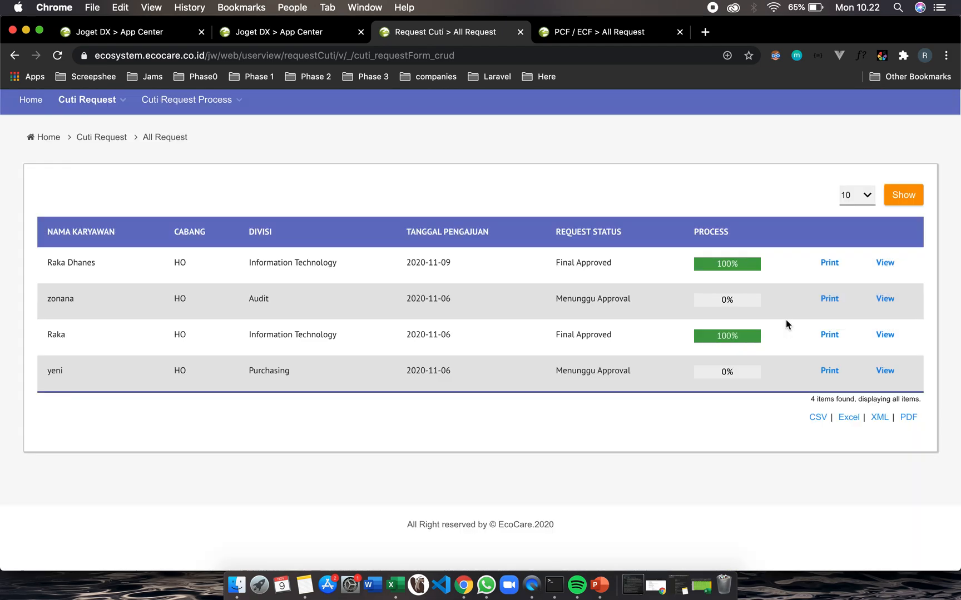
pyautogui.click(830, 266)
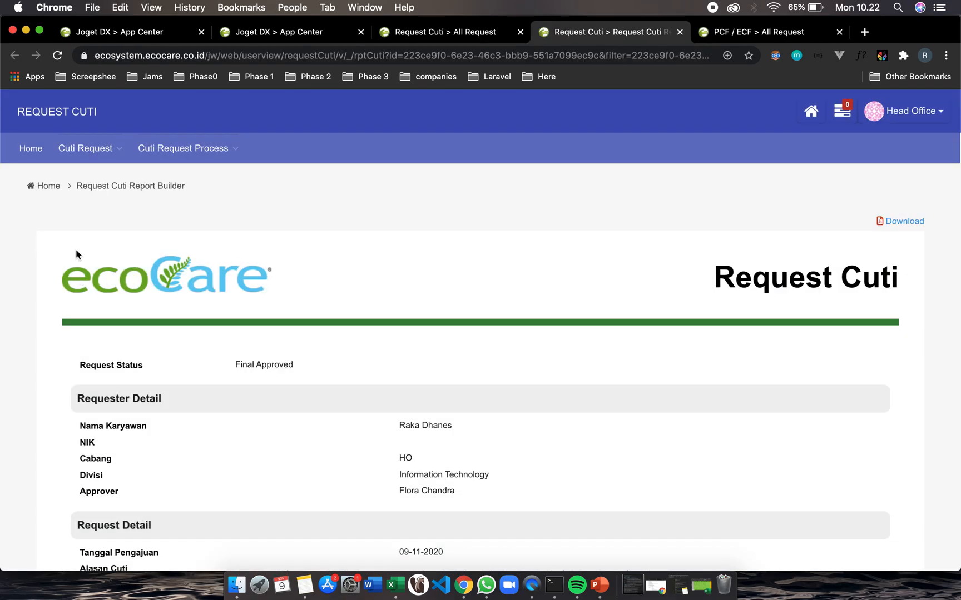
pyautogui.scroll(-2, 218, 243)
pyautogui.scroll(2, 218, 243)
pyautogui.scroll(-3, 453, 301)
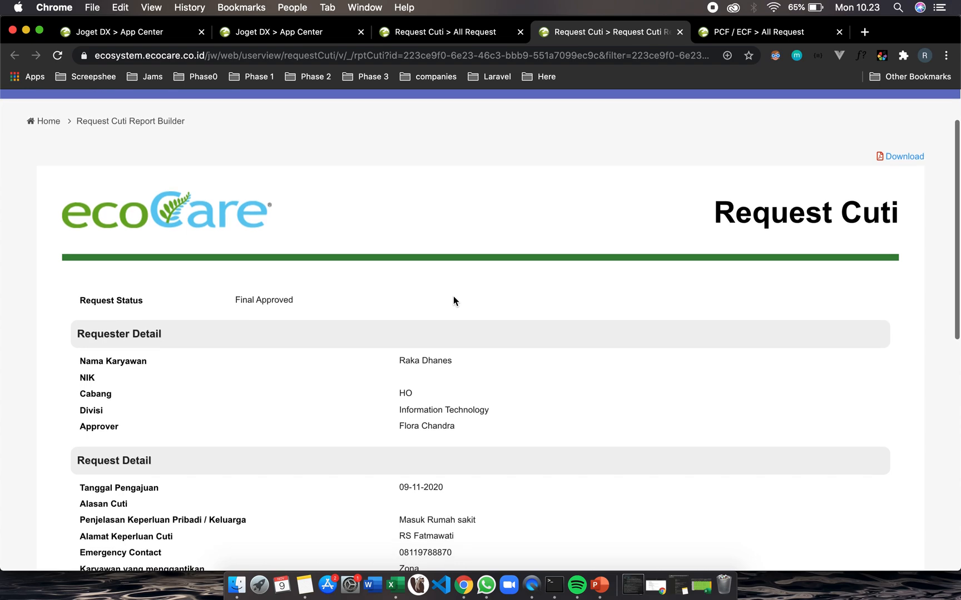
pyautogui.scroll(-1, 453, 298)
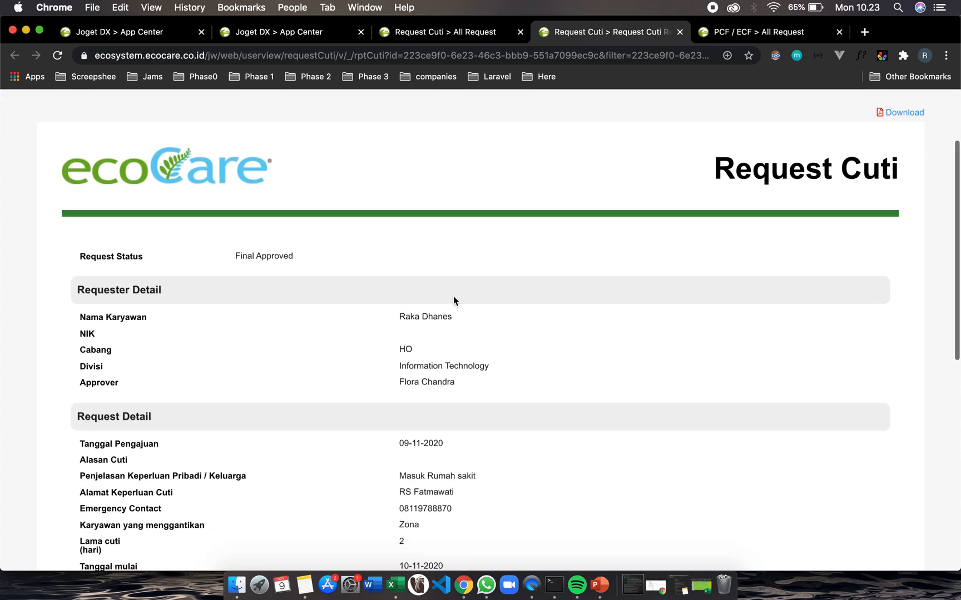
pyautogui.scroll(4, 453, 296)
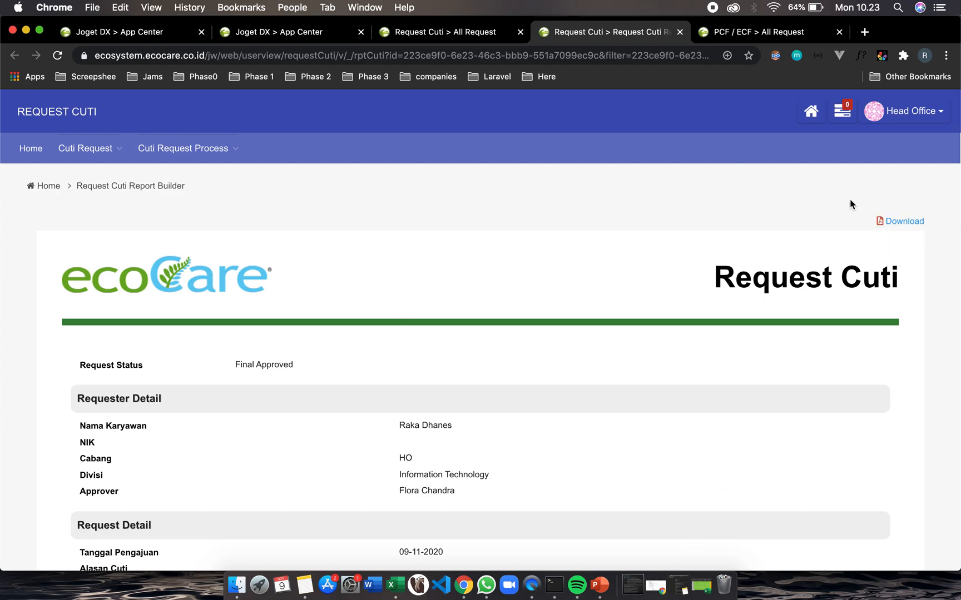
pyautogui.scroll(-2, 453, 488)
pyautogui.scroll(-10, 193, 377)
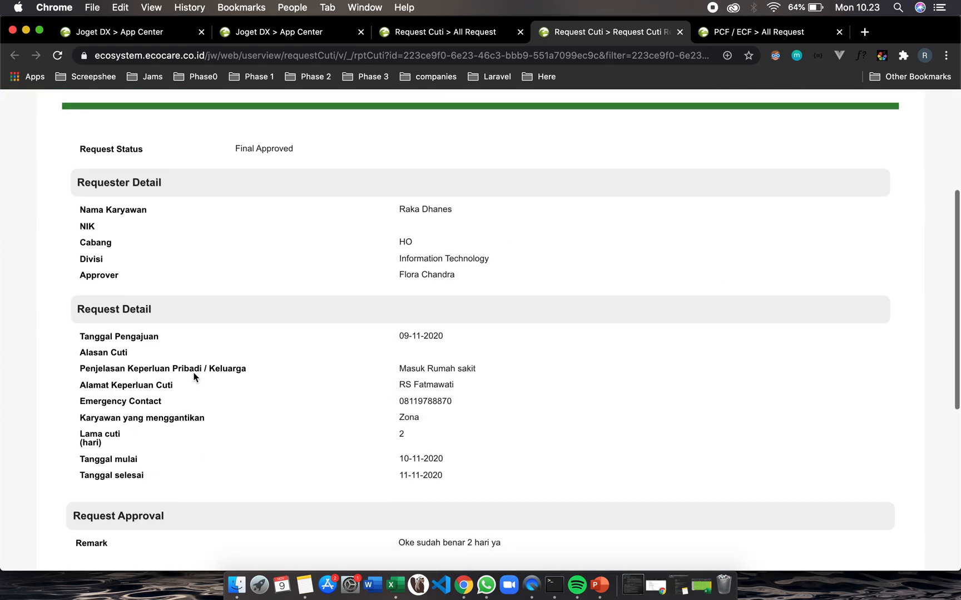
# Scroll through the report's request approval and HR verification sections, then return to its top
pyautogui.scroll(-2, 194, 377)
pyautogui.scroll(-4, 300, 348)
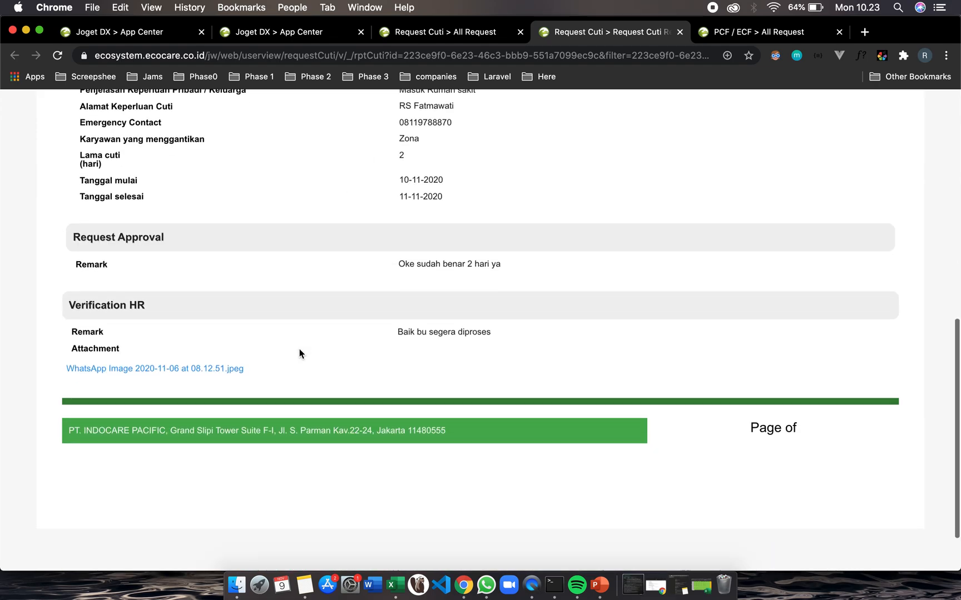
pyautogui.scroll(-3, 301, 343)
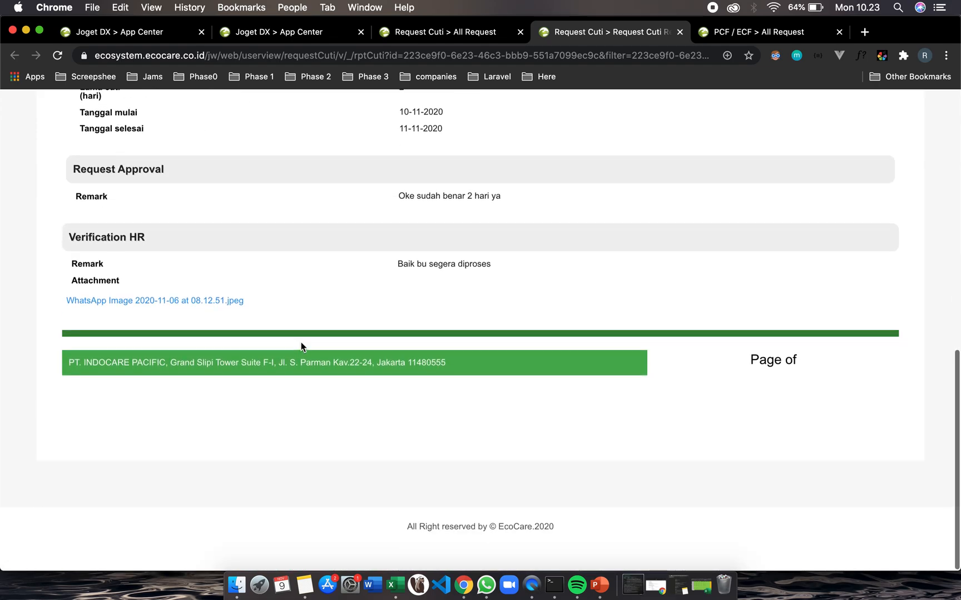
pyautogui.scroll(11, 301, 342)
pyautogui.scroll(10, 301, 347)
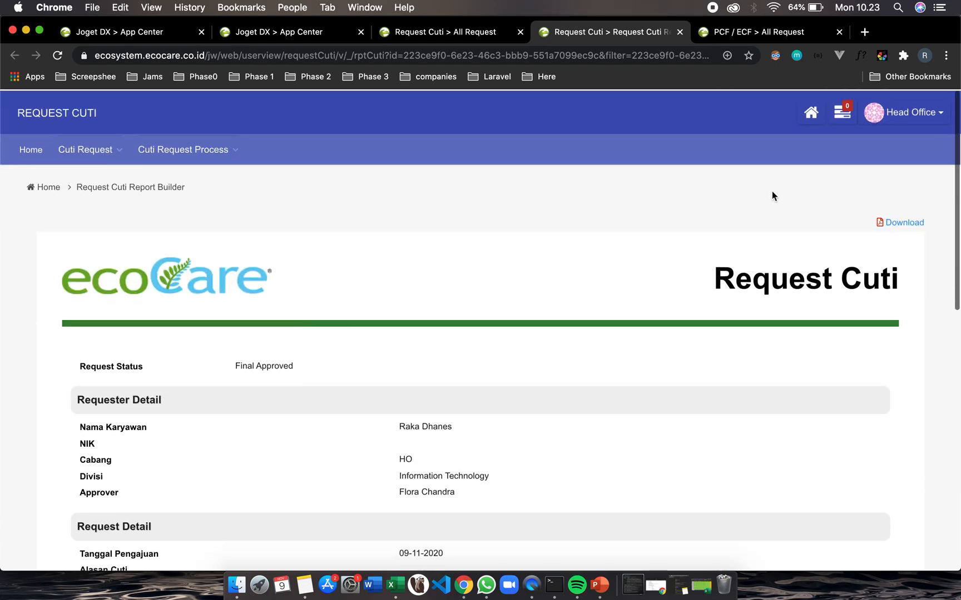
# Download the request report as a PDF and open the downloaded file to review it
pyautogui.click(905, 222)
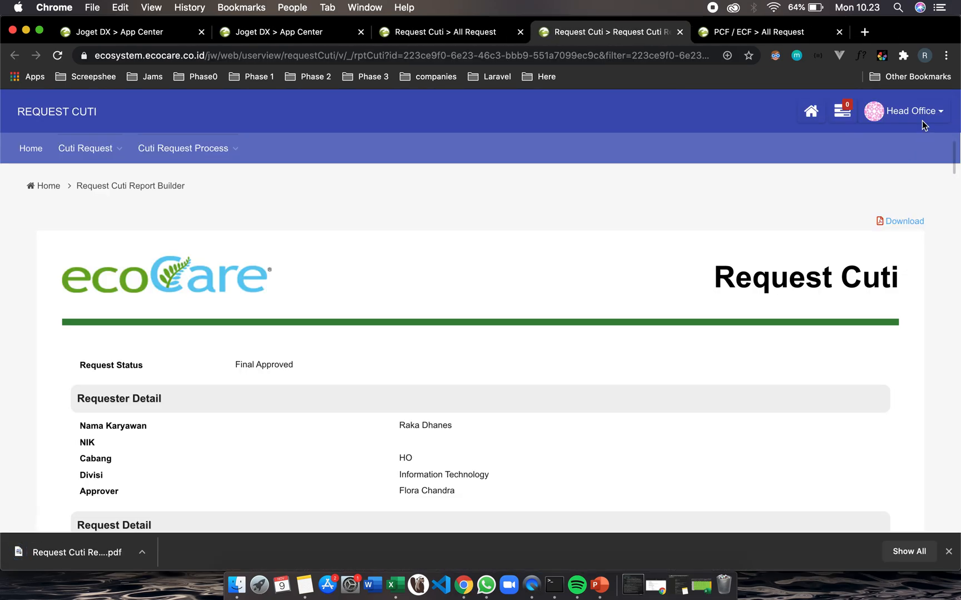
pyautogui.click(929, 114)
pyautogui.click(725, 190)
pyautogui.click(65, 549)
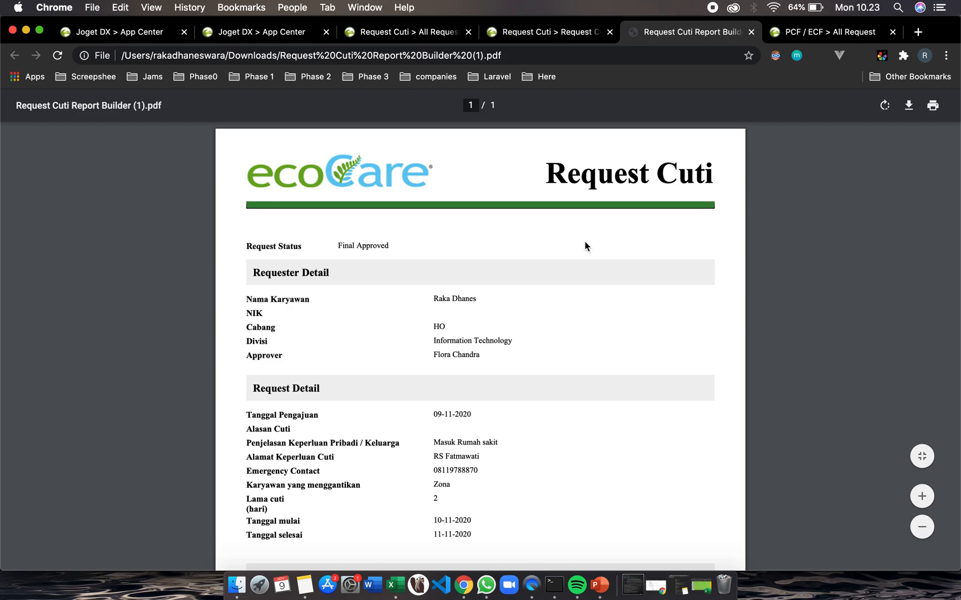
pyautogui.scroll(-2, 492, 391)
pyautogui.scroll(-5, 491, 391)
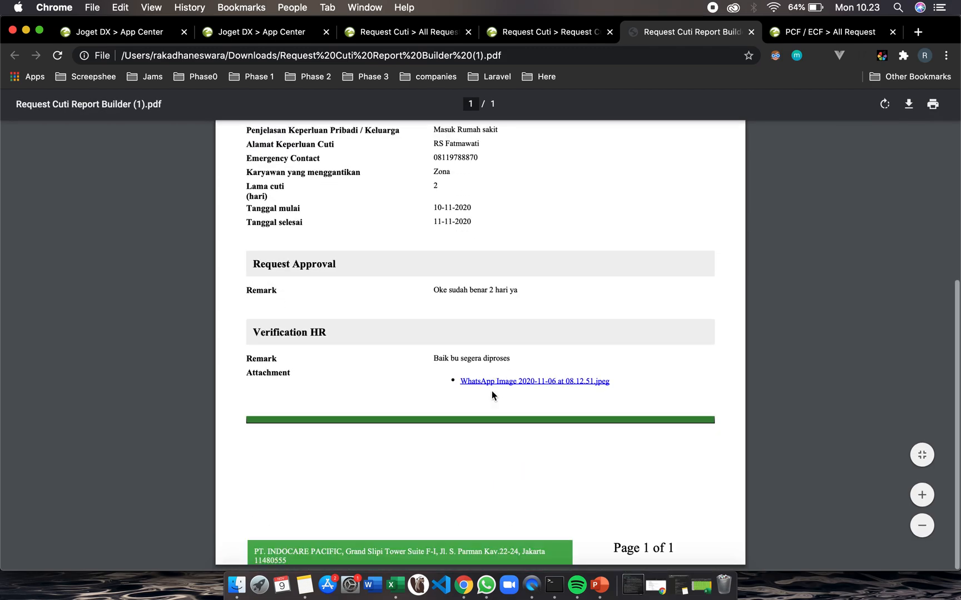
pyautogui.scroll(6, 491, 391)
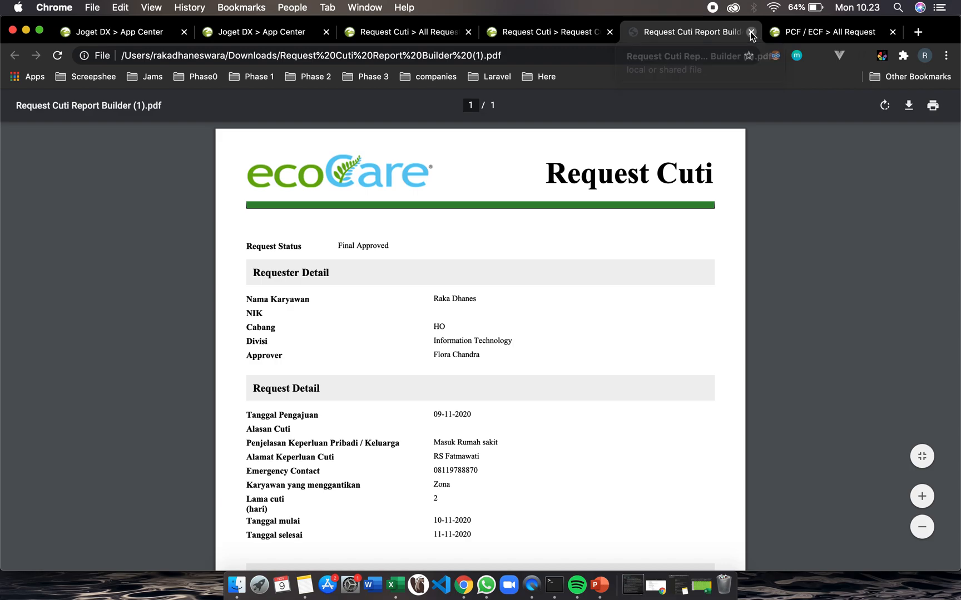
# Close the PDF tab and go from the PCF / ECF tab to the Joget home page
pyautogui.click(751, 32)
pyautogui.click(679, 40)
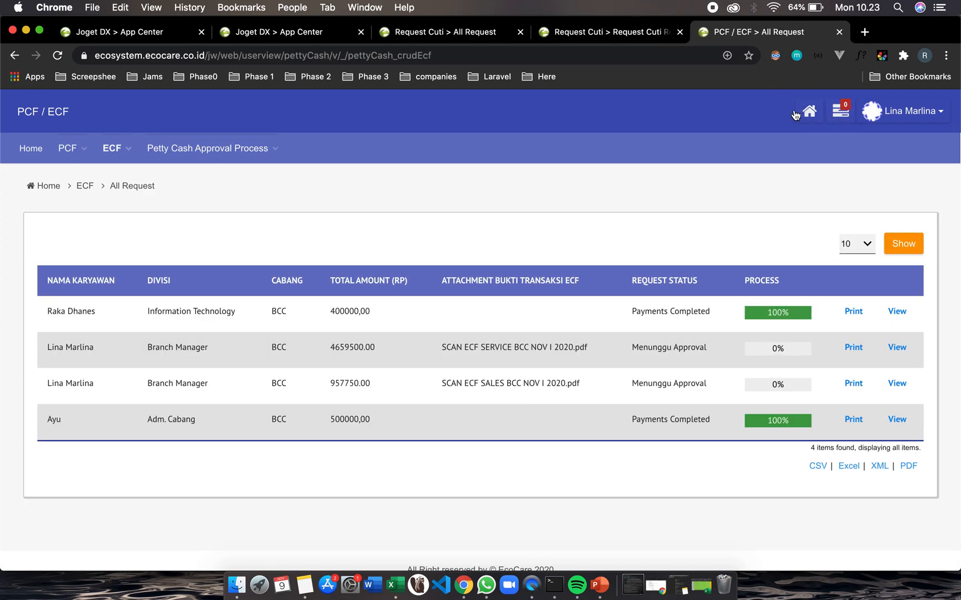
pyautogui.click(810, 112)
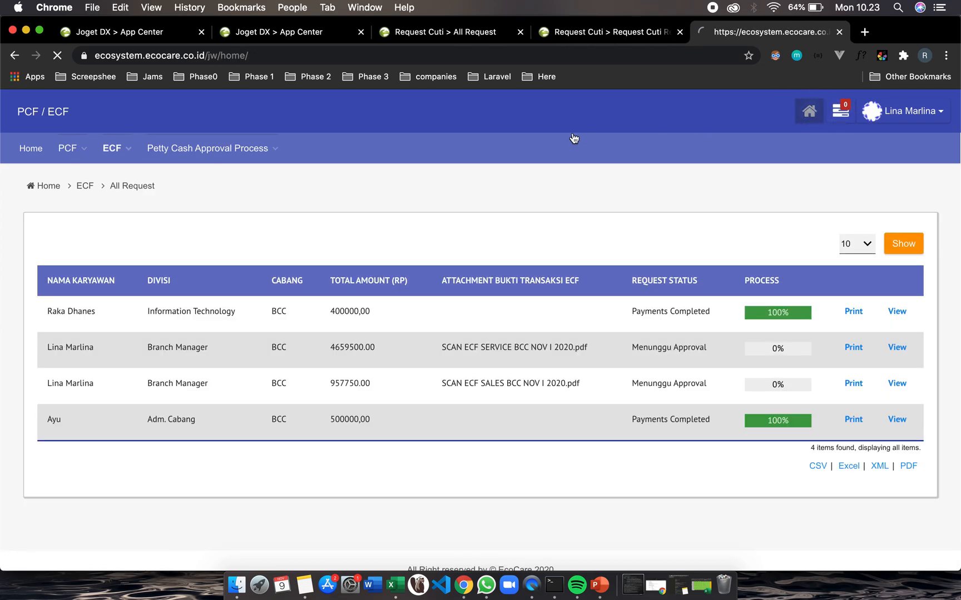